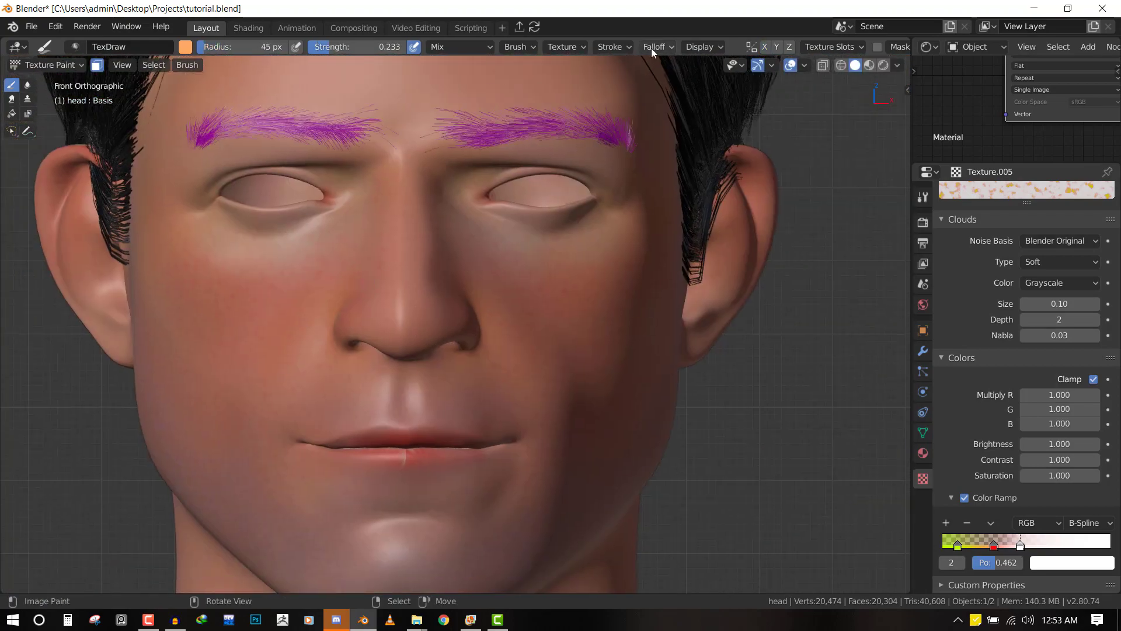
Set the texture paint brush's stroke method to Dots
{"action": "left_click", "coordinate": [613, 47]}
{"action": "left_click", "coordinate": [648, 74]}
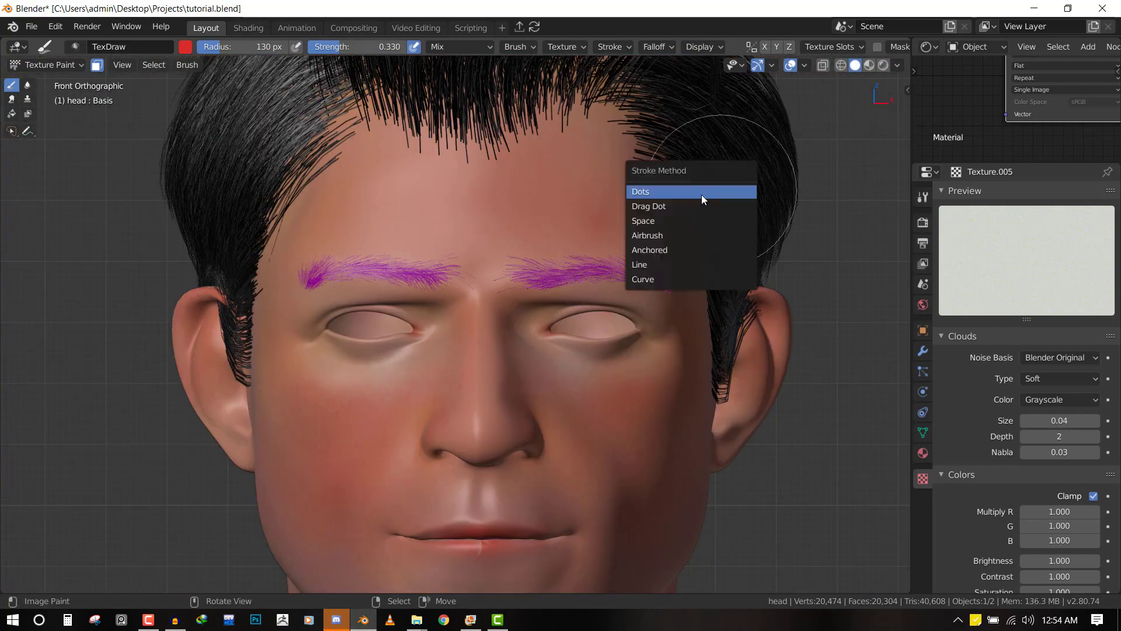
{"action": "left_click", "coordinate": [703, 195]}
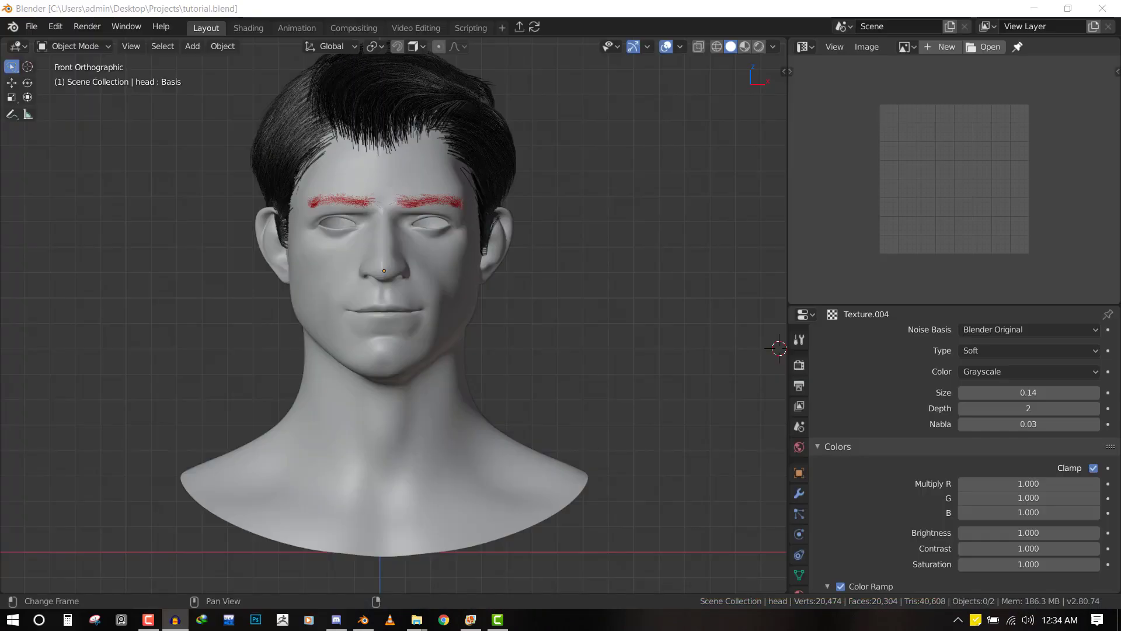
Examine the head's UV layout with its whole mesh selected in Edit Mode
{"action": "right_click", "coordinate": [452, 292]}
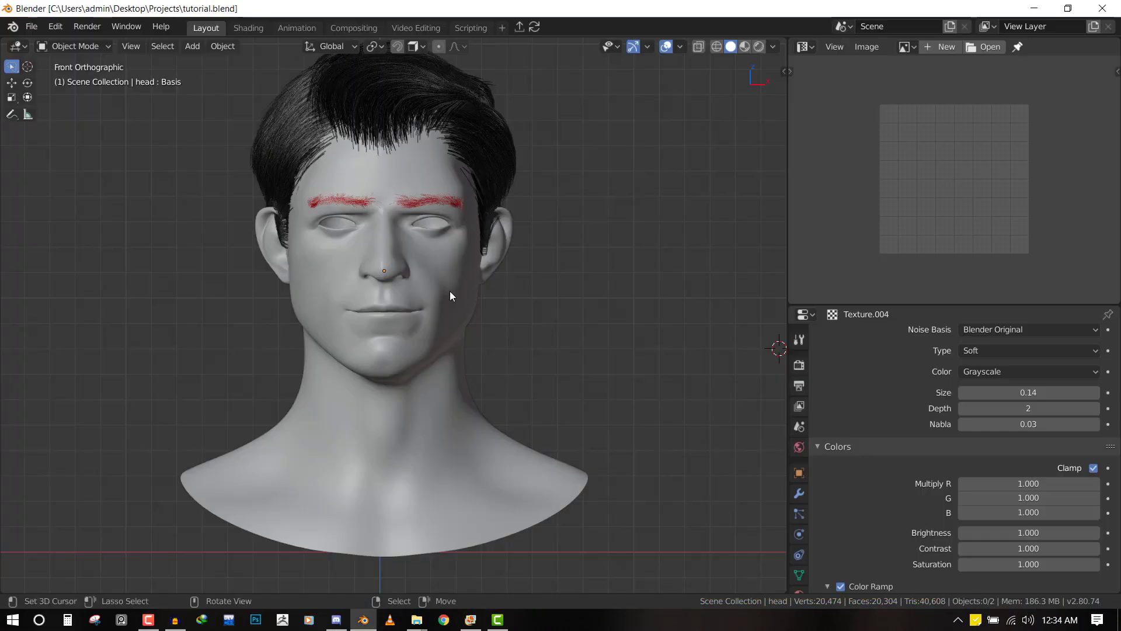
{"action": "mouse_move", "coordinate": [449, 291]}
{"action": "middle_mouse_down"}
{"action": "mouse_move", "coordinate": [405, 307]}
{"action": "mouse_move", "coordinate": [455, 285]}
{"action": "middle_mouse_up"}
{"action": "key", "text": "KP_1"}
{"action": "scroll", "coordinate": [517, 278], "scroll_direction": "up", "scroll_amount": 2}
{"action": "key", "text": "Tab"}
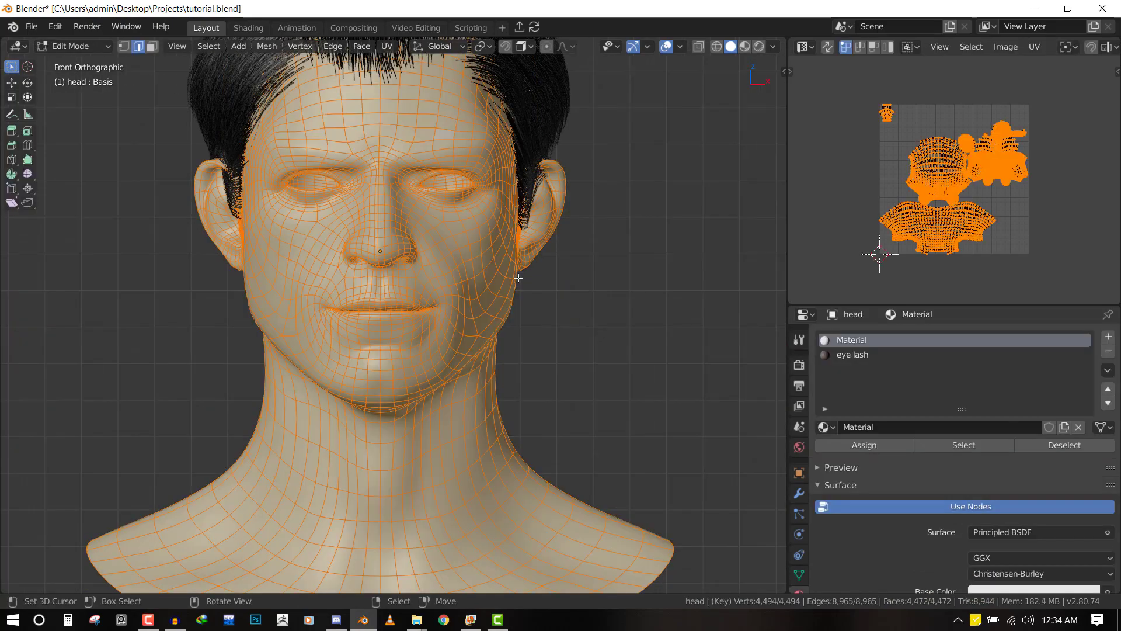
{"action": "key", "text": "a"}
{"action": "scroll", "coordinate": [543, 251], "scroll_direction": "down", "scroll_amount": 3}
{"action": "key", "text": "a"}
{"action": "scroll", "coordinate": [567, 245], "scroll_direction": "up", "scroll_amount": 2}
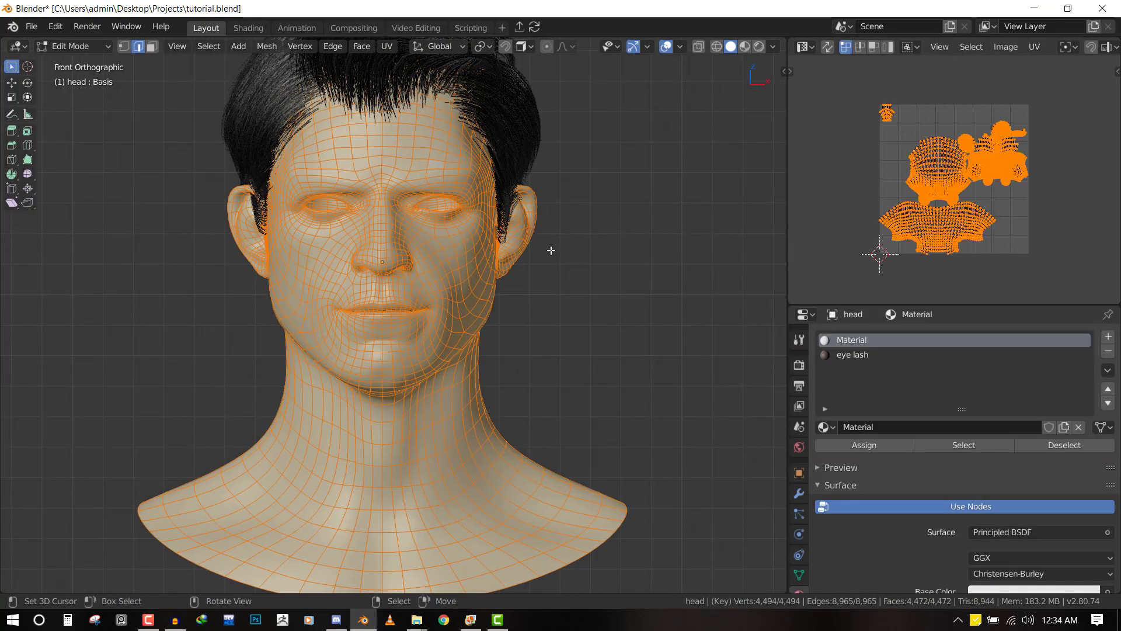
{"action": "scroll", "coordinate": [944, 178], "scroll_direction": "up", "scroll_amount": 2}
{"action": "scroll", "coordinate": [967, 156], "scroll_direction": "up", "scroll_amount": 1}
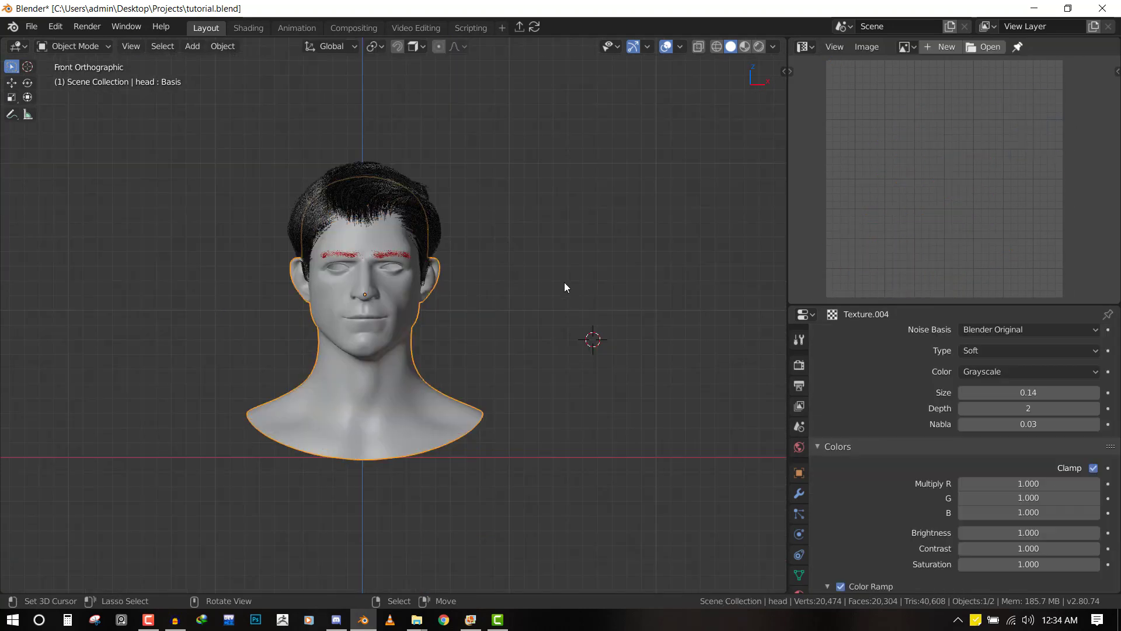
Add a UV sphere beside the head and scale it down
{"action": "scroll", "coordinate": [565, 288], "scroll_direction": "up", "scroll_amount": 2}
{"action": "key", "text": "shift+a"}
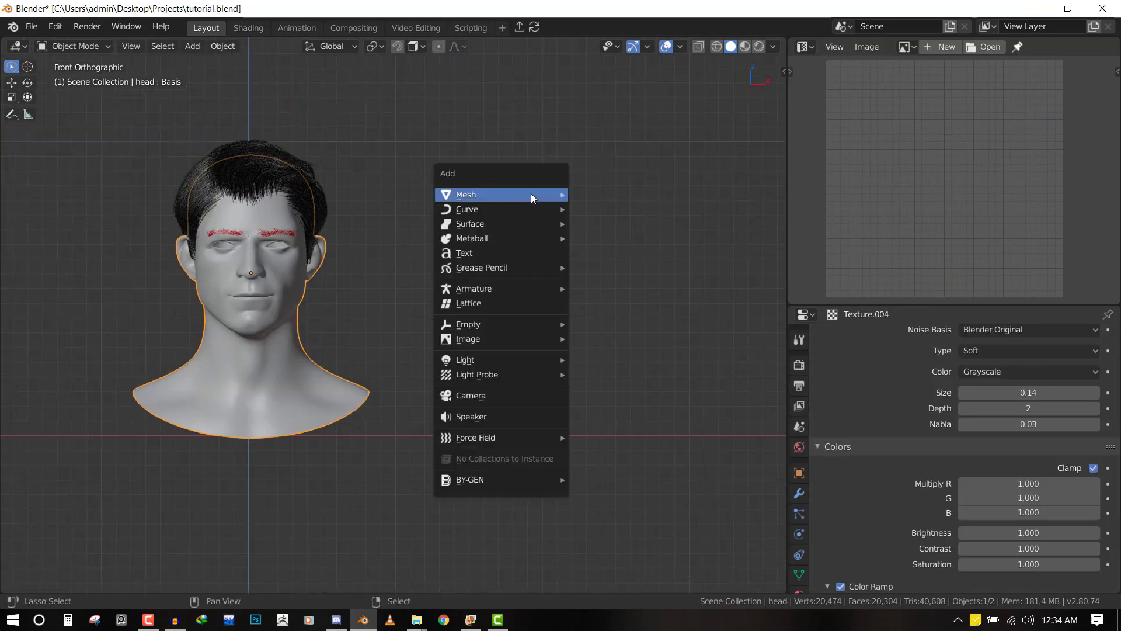
{"action": "mouse_move", "coordinate": [531, 193]}
{"action": "left_click", "coordinate": [603, 240]}
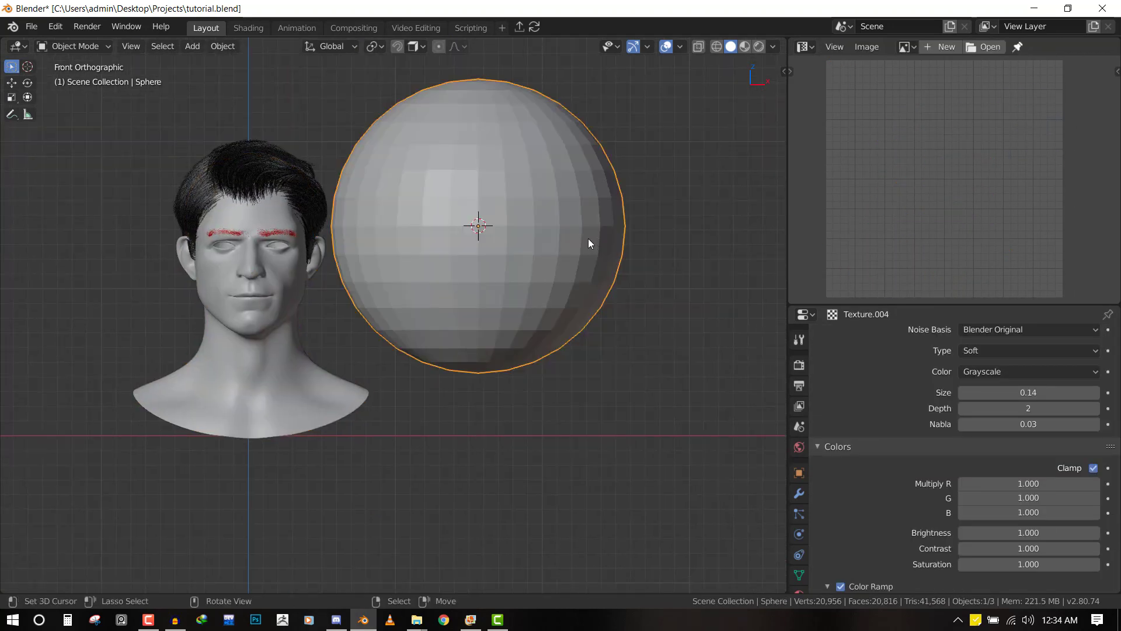
{"action": "scroll", "coordinate": [592, 251], "scroll_direction": "down", "scroll_amount": 2}
{"action": "key", "text": "s"}
{"action": "left_click", "coordinate": [526, 286]}
{"action": "middle_click_drag", "start_coordinate": [523, 286], "coordinate": [575, 240]}
{"action": "scroll", "coordinate": [576, 240], "scroll_direction": "up", "scroll_amount": 3}
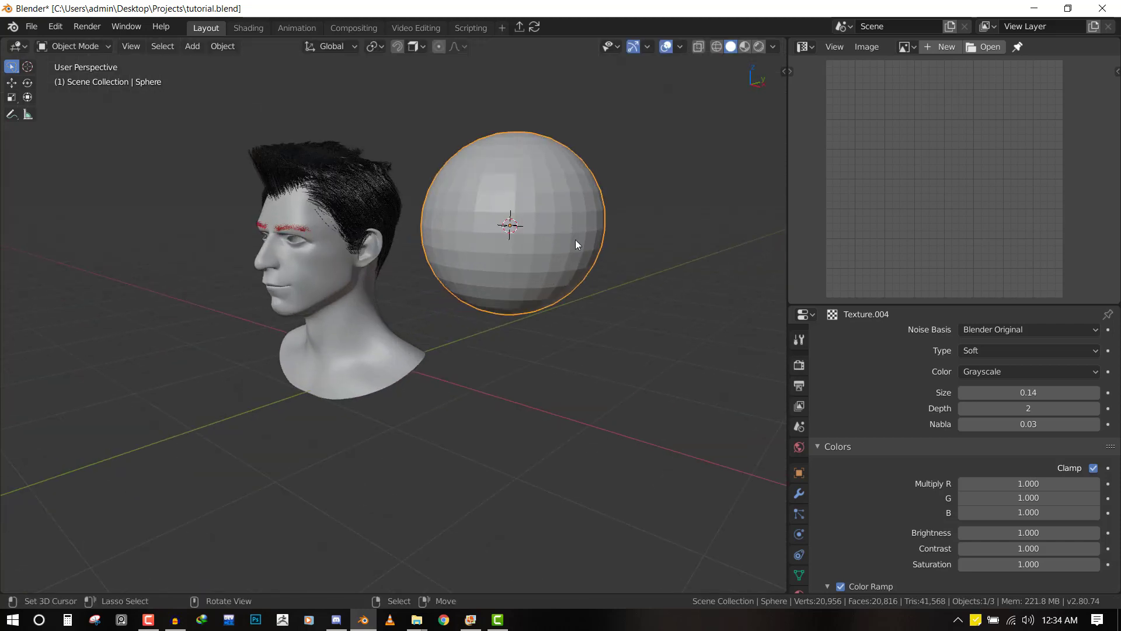
Unwrap the whole sphere with Smart UV Project, using an angle limit of 66 and island margin of 0, and return to Object Mode
{"action": "key", "text": "Tab"}
{"action": "key", "text": "alt+a"}
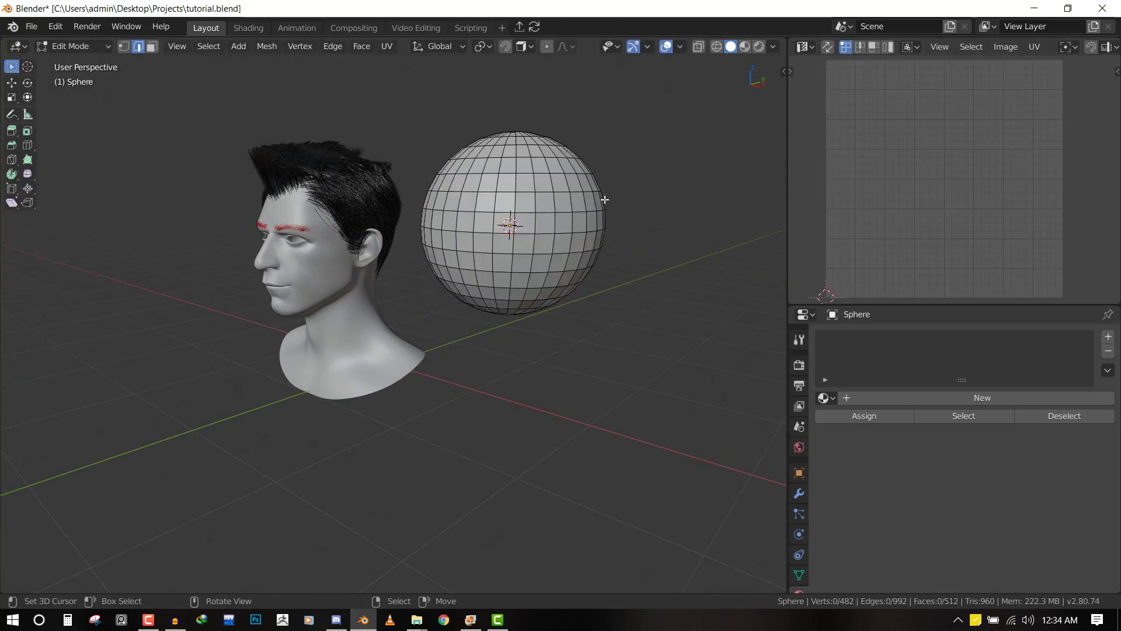
{"action": "key", "text": "a"}
{"action": "scroll", "coordinate": [605, 200], "scroll_direction": "up", "scroll_amount": 3}
{"action": "scroll", "coordinate": [584, 210], "scroll_direction": "down", "scroll_amount": 4}
{"action": "scroll", "coordinate": [580, 225], "scroll_direction": "up", "scroll_amount": 1}
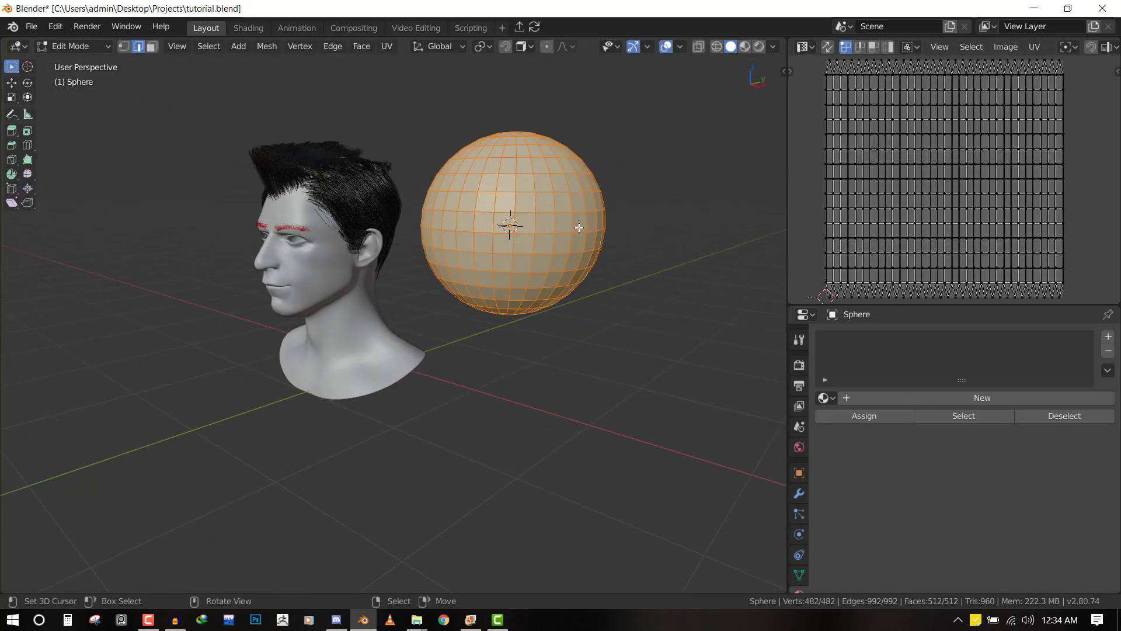
{"action": "mouse_move", "coordinate": [576, 228]}
{"action": "middle_mouse_down"}
{"action": "mouse_move", "coordinate": [568, 243]}
{"action": "mouse_move", "coordinate": [582, 239]}
{"action": "middle_mouse_up"}
{"action": "scroll", "coordinate": [582, 239], "scroll_direction": "up", "scroll_amount": 1}
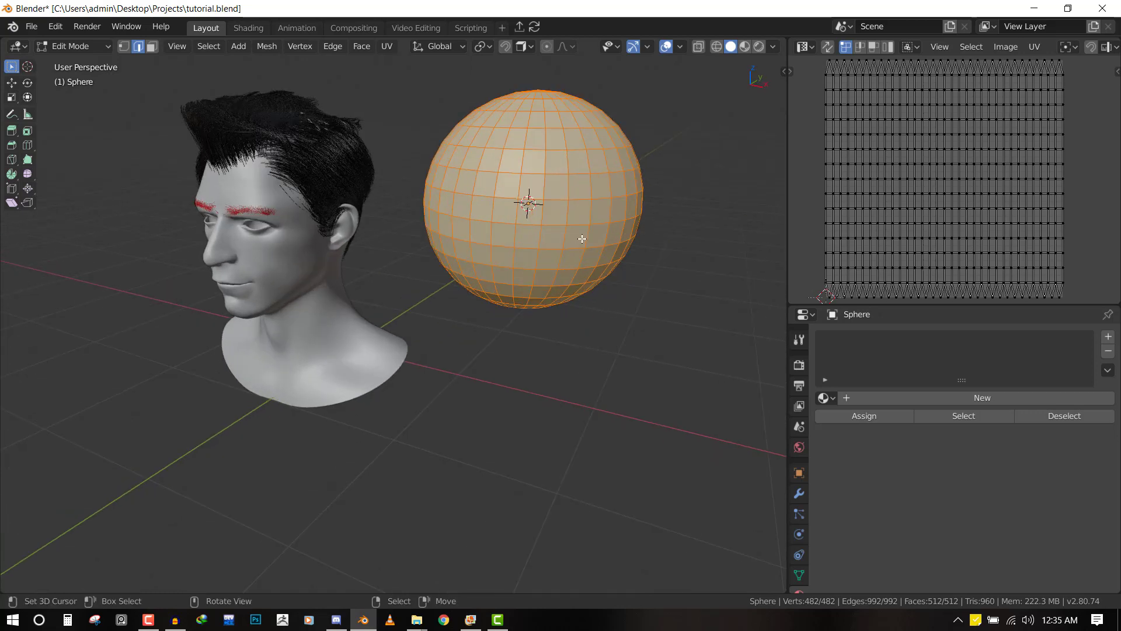
{"action": "key", "text": "u"}
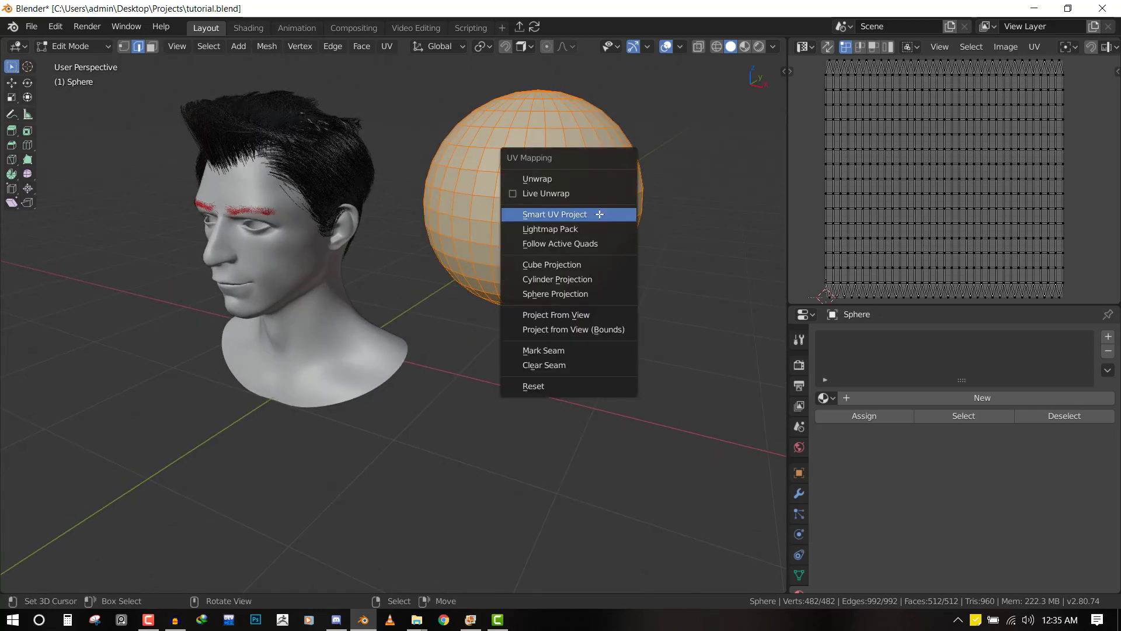
{"action": "left_click", "coordinate": [554, 215]}
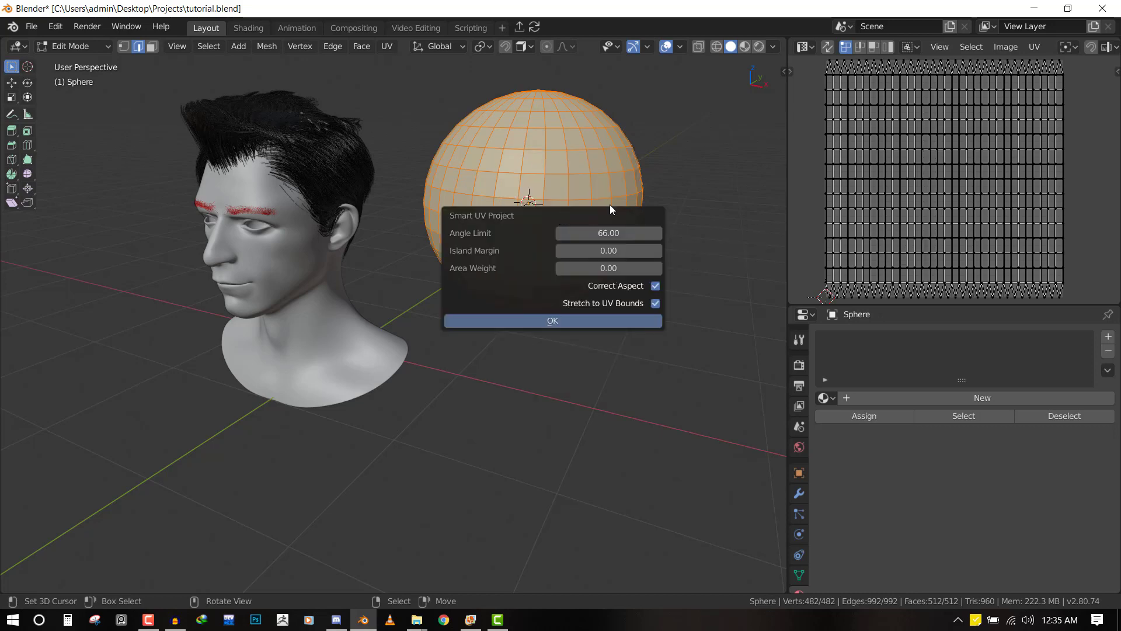
{"action": "left_click", "coordinate": [608, 320]}
{"action": "scroll", "coordinate": [961, 167], "scroll_direction": "down", "scroll_amount": 3}
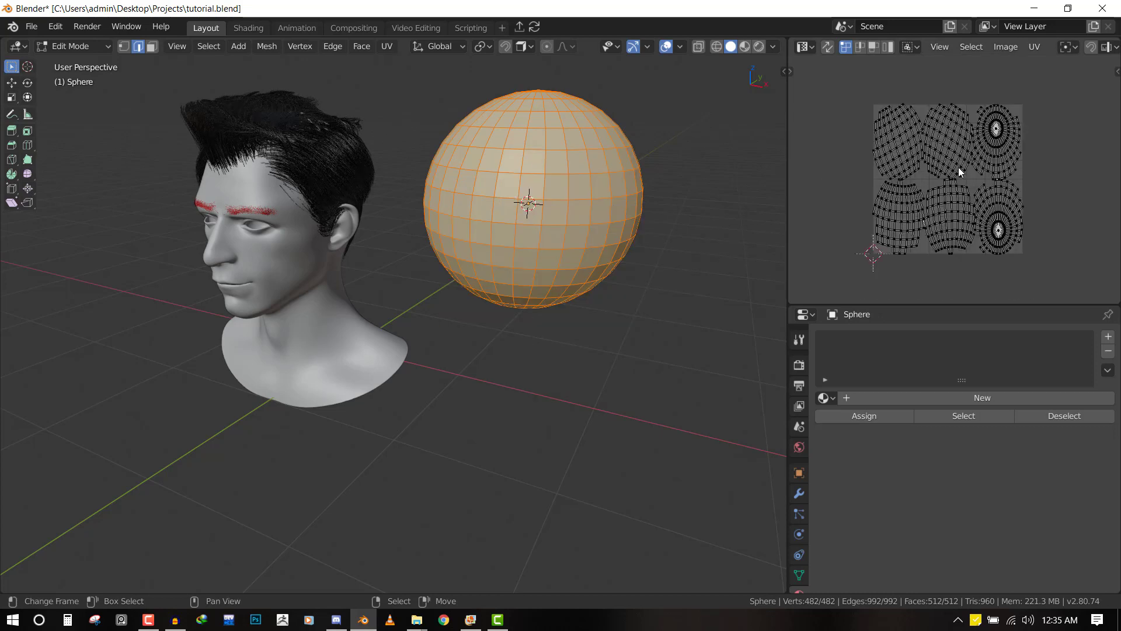
{"action": "scroll", "coordinate": [961, 167], "scroll_direction": "up", "scroll_amount": 3}
{"action": "key", "text": "Tab"}
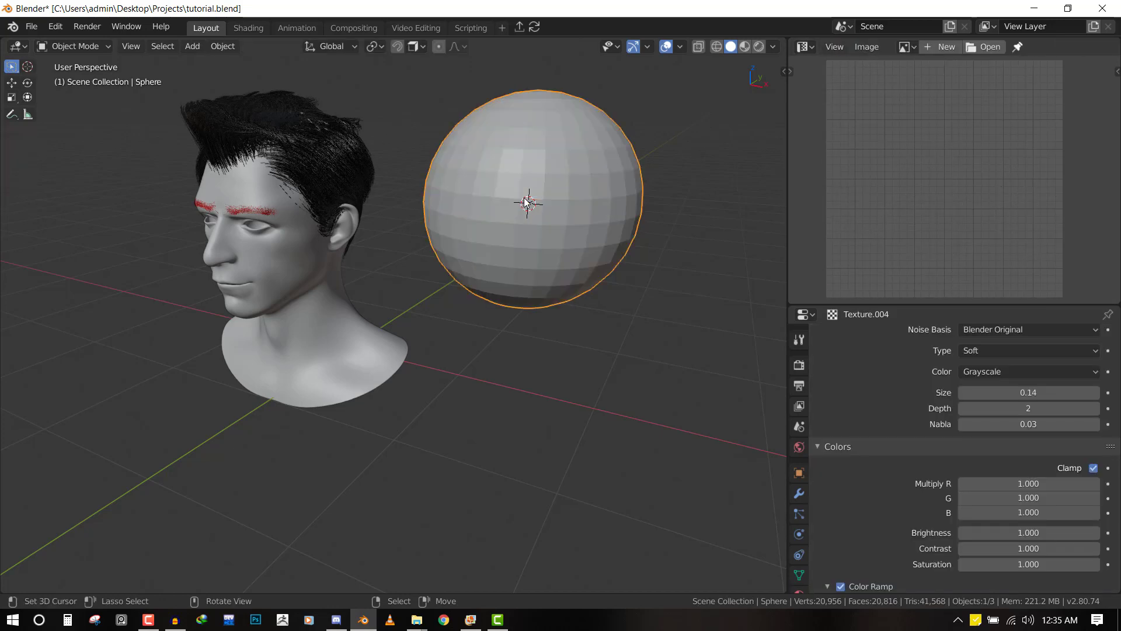
Delete the sphere and return to the front view
{"action": "key", "text": "x"}
{"action": "left_click", "coordinate": [526, 200]}
{"action": "key", "text": "KP_1"}
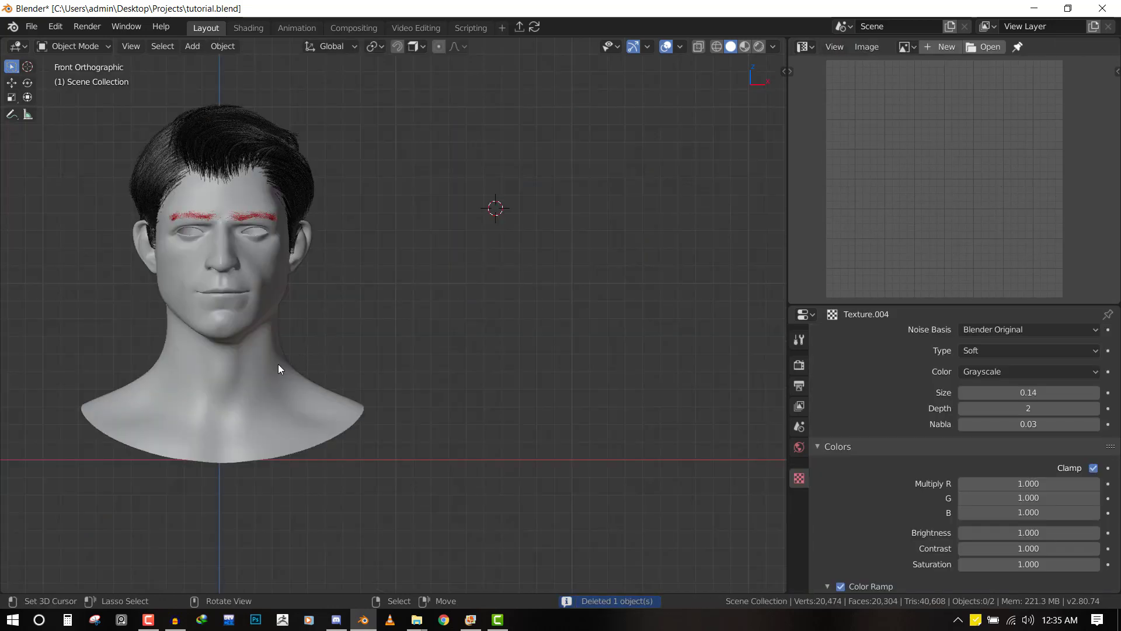
Select the head's entire mesh in Edit Mode to display all of its UV islands
{"action": "left_click", "coordinate": [278, 363]}
{"action": "key", "text": "KP_Decimal"}
{"action": "key", "text": "Tab"}
{"action": "key", "text": "alt+a"}
{"action": "key", "text": "a"}
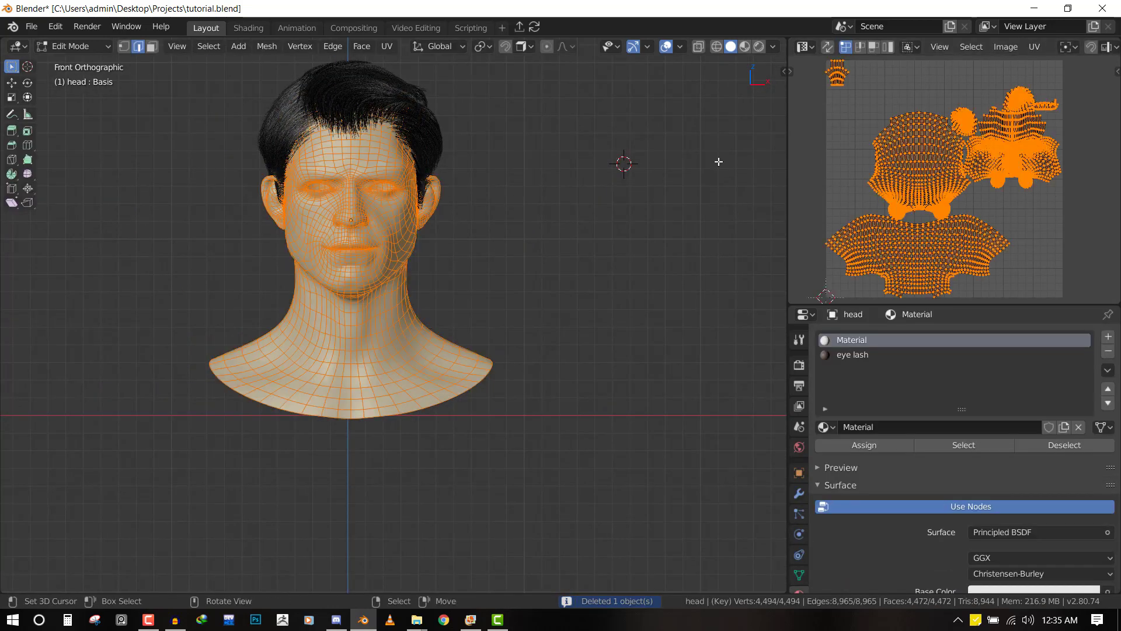
Set the editor area that displays the head's UV islands to UV Editor
{"action": "scroll", "coordinate": [992, 51], "scroll_direction": "down", "scroll_amount": 5}
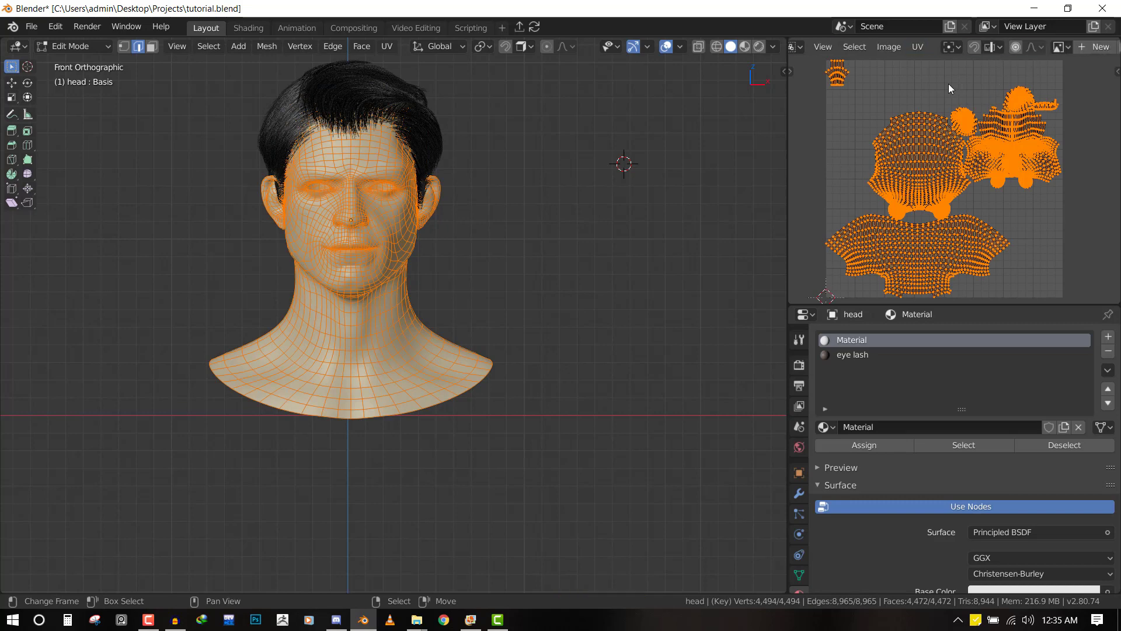
{"action": "scroll", "coordinate": [1005, 46], "scroll_direction": "down", "scroll_amount": 4}
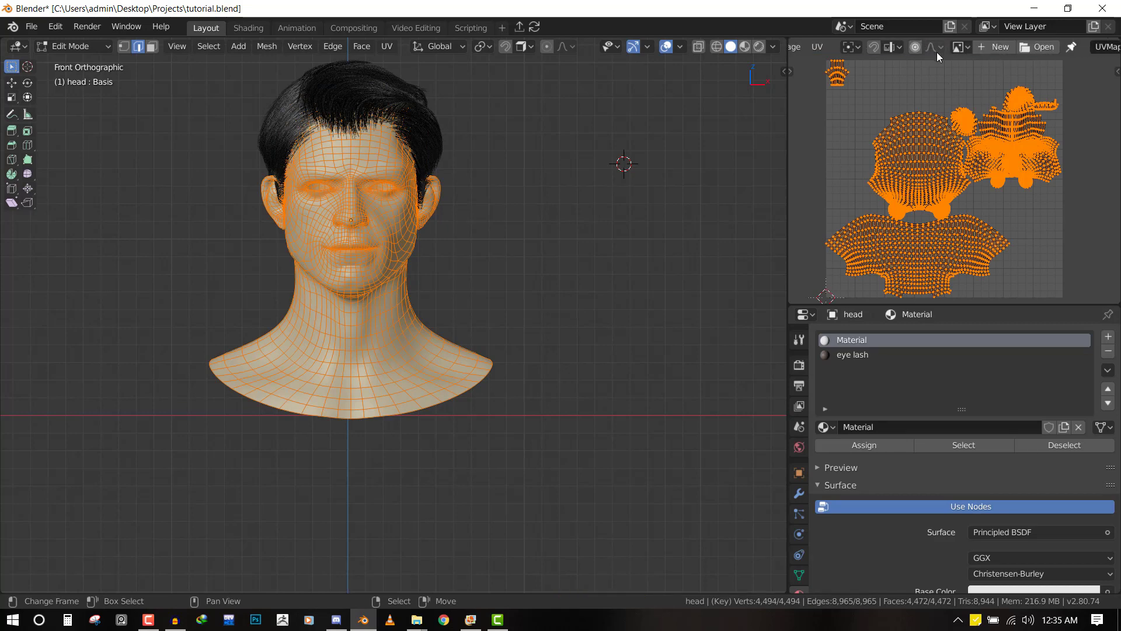
{"action": "scroll", "coordinate": [910, 49], "scroll_direction": "up", "scroll_amount": 5}
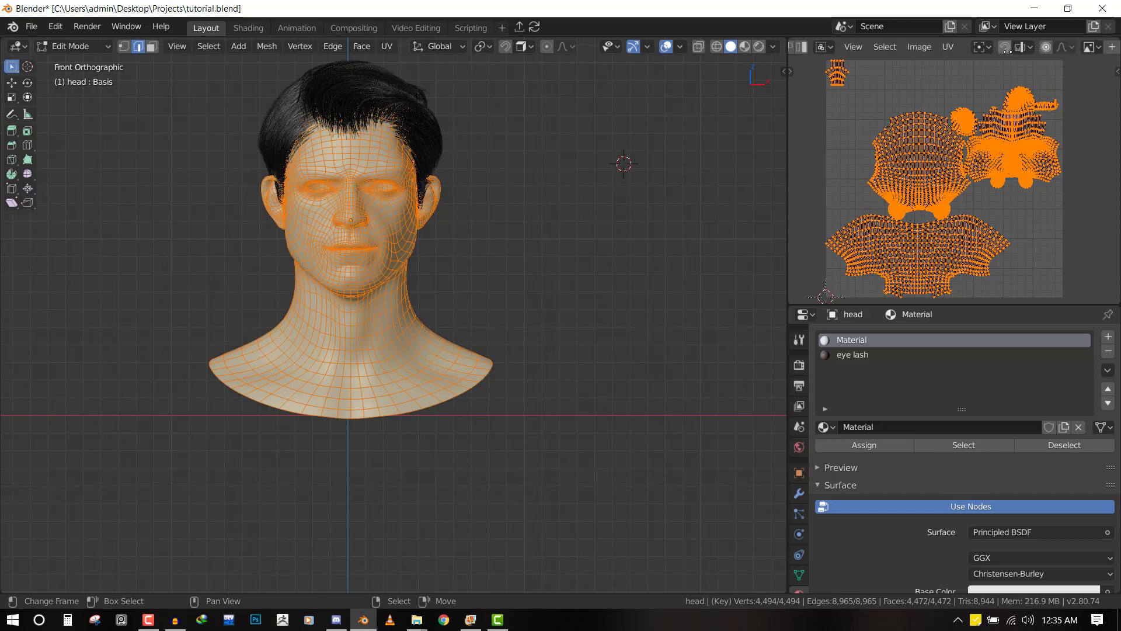
{"action": "scroll", "coordinate": [806, 50], "scroll_direction": "up", "scroll_amount": 3}
{"action": "left_click", "coordinate": [798, 48]}
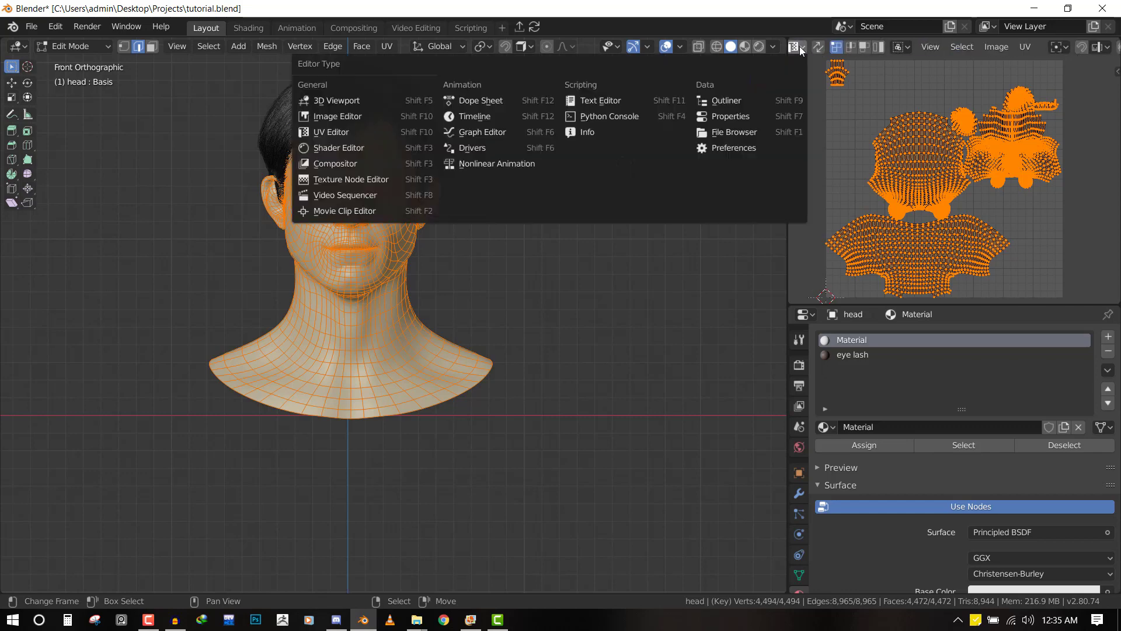
{"action": "left_click", "coordinate": [332, 134]}
Create a blank 1024 × 1024 px image with alpha named head_diff for the head's UVs
{"action": "scroll", "coordinate": [957, 47], "scroll_direction": "down", "scroll_amount": 4}
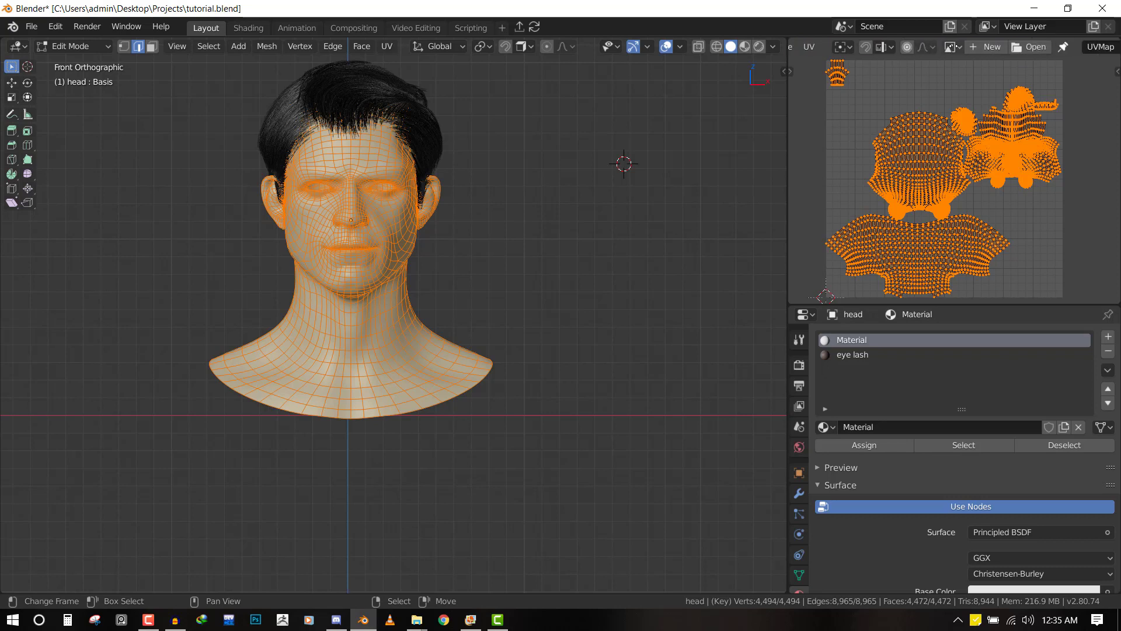
{"action": "left_click", "coordinate": [985, 47]}
{"action": "left_click", "coordinate": [1029, 49]}
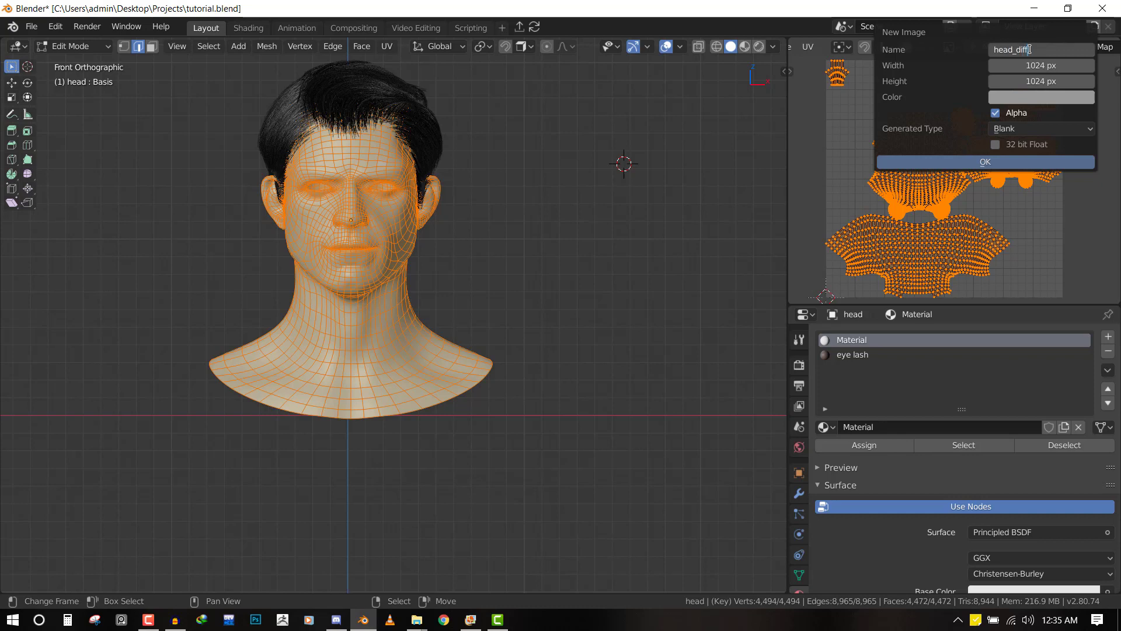
{"action": "key", "text": "Return"}
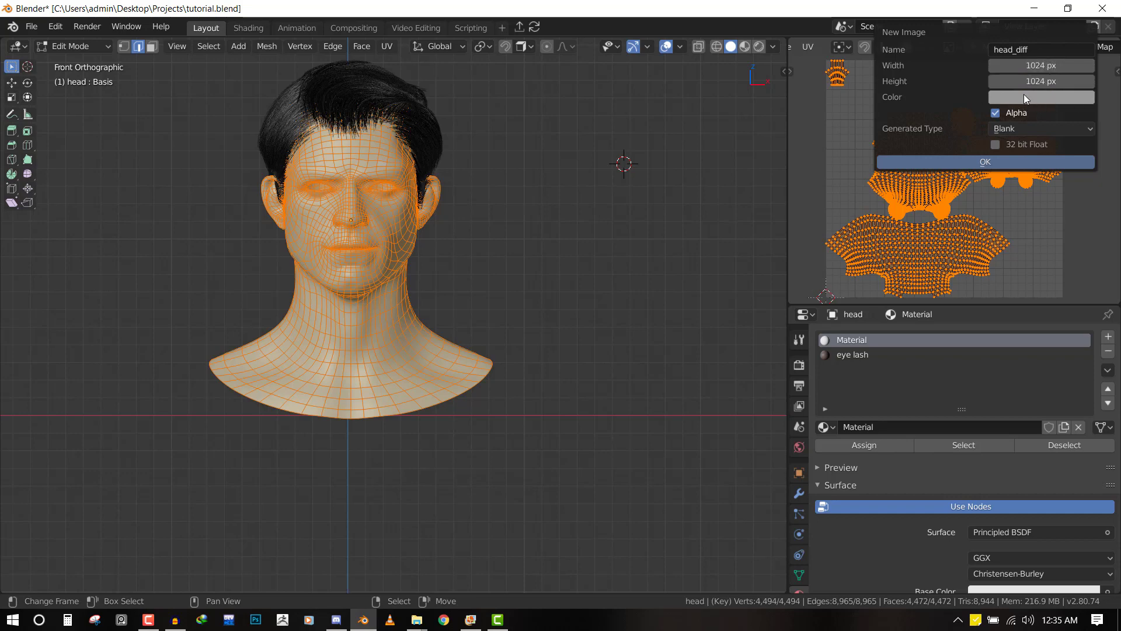
{"action": "left_click", "coordinate": [996, 161]}
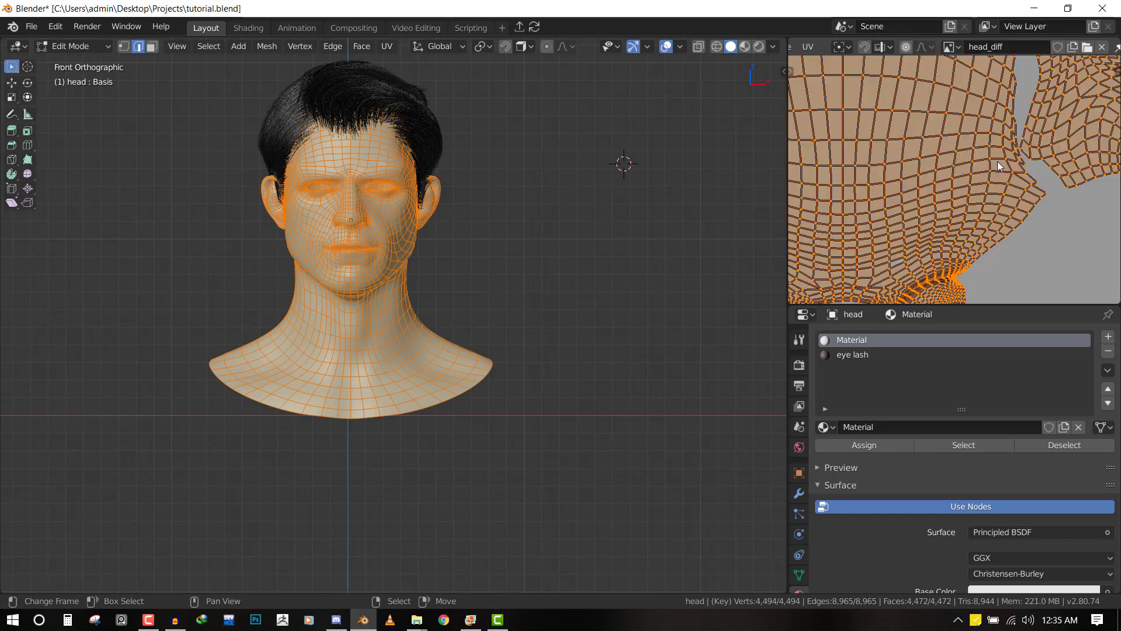
Save the head_diff image to the Desktop folder as an RGBA PNG named ghh.png
{"action": "scroll", "coordinate": [906, 92], "scroll_direction": "up", "scroll_amount": 1}
{"action": "scroll", "coordinate": [887, 44], "scroll_direction": "left", "scroll_amount": 4}
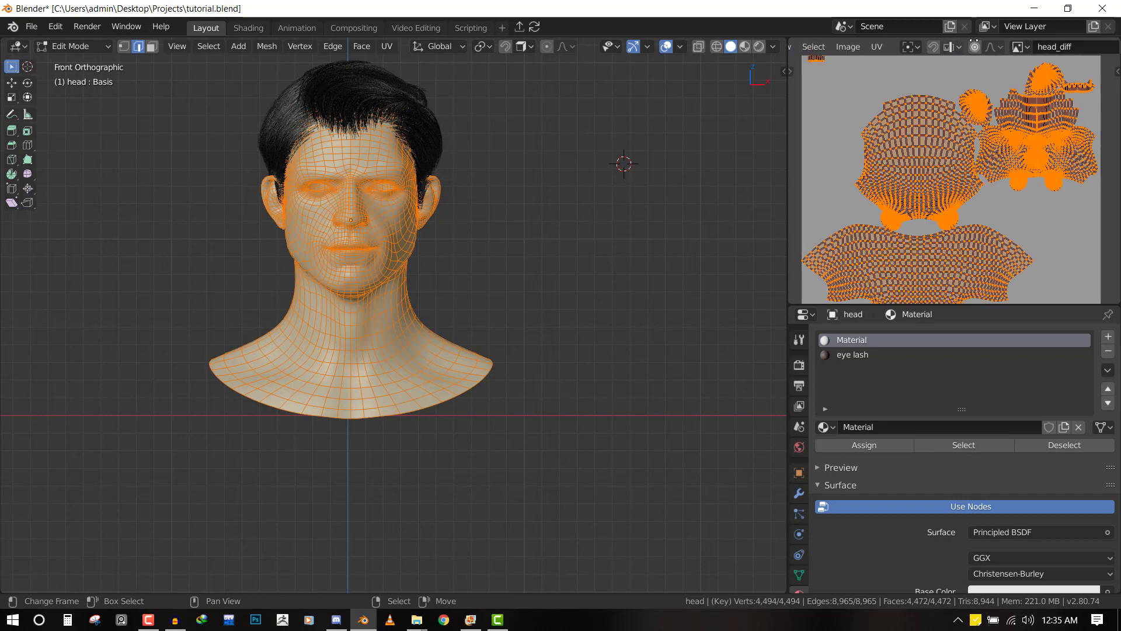
{"action": "left_click", "coordinate": [906, 47]}
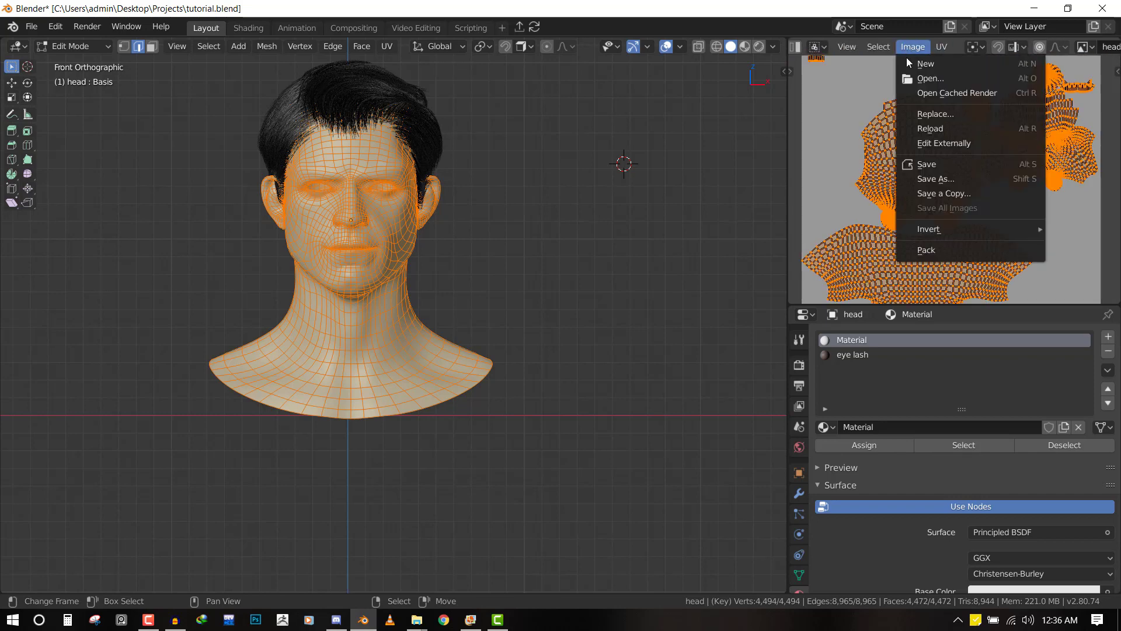
{"action": "left_click", "coordinate": [934, 169]}
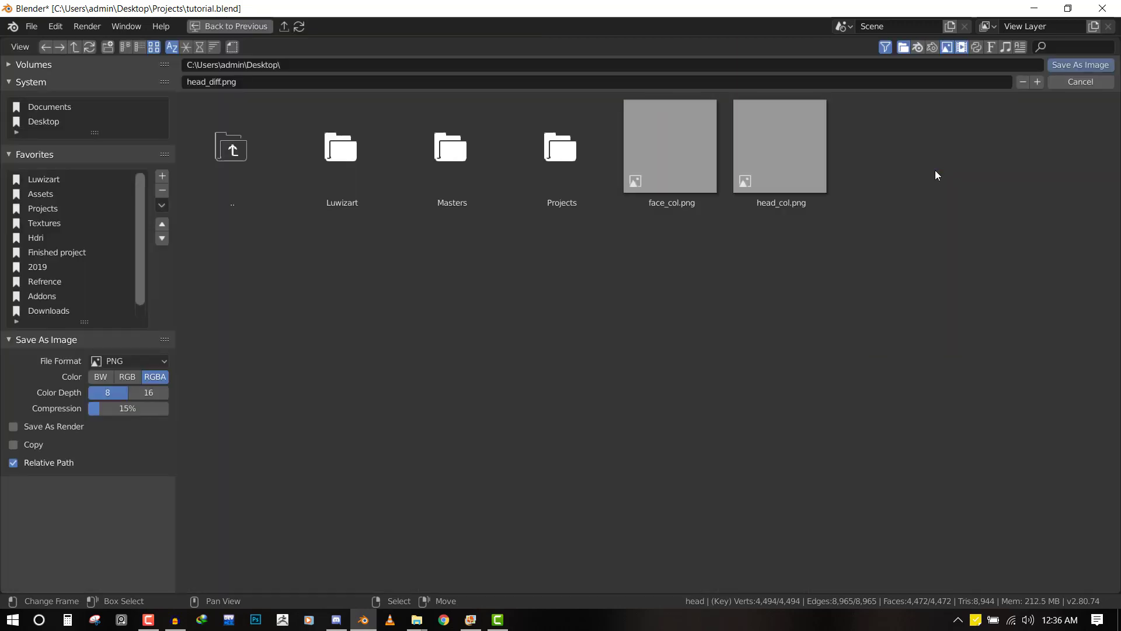
{"action": "left_click_drag", "start_coordinate": [865, 281], "coordinate": [864, 195]}
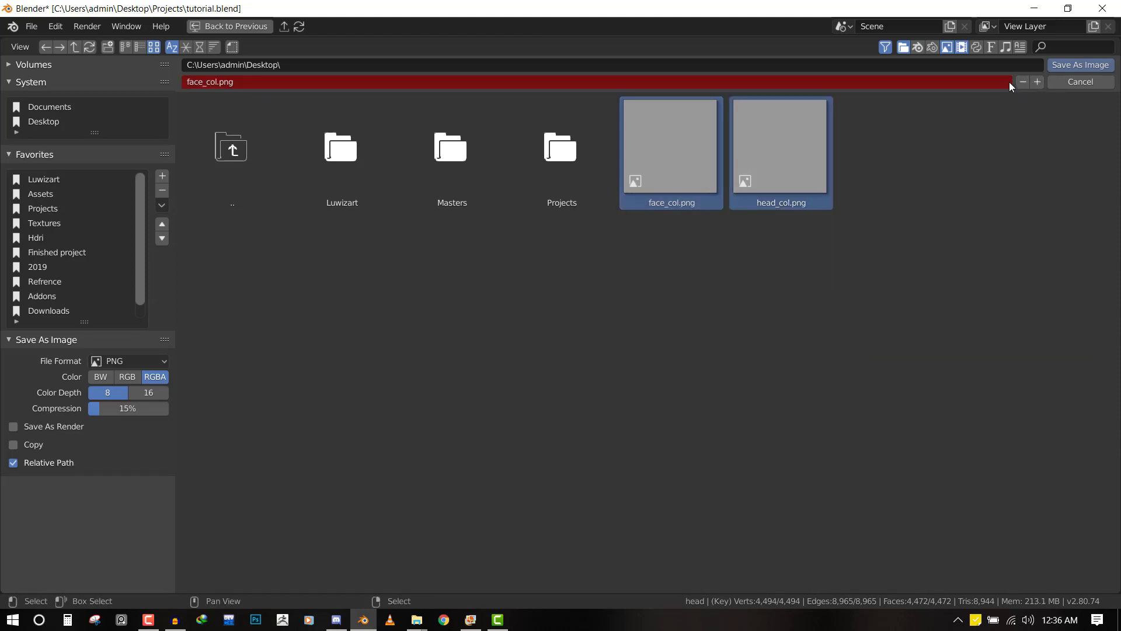
{"action": "left_click", "coordinate": [826, 81]}
{"action": "type", "text": "ghh"}
{"action": "key", "text": "Return"}
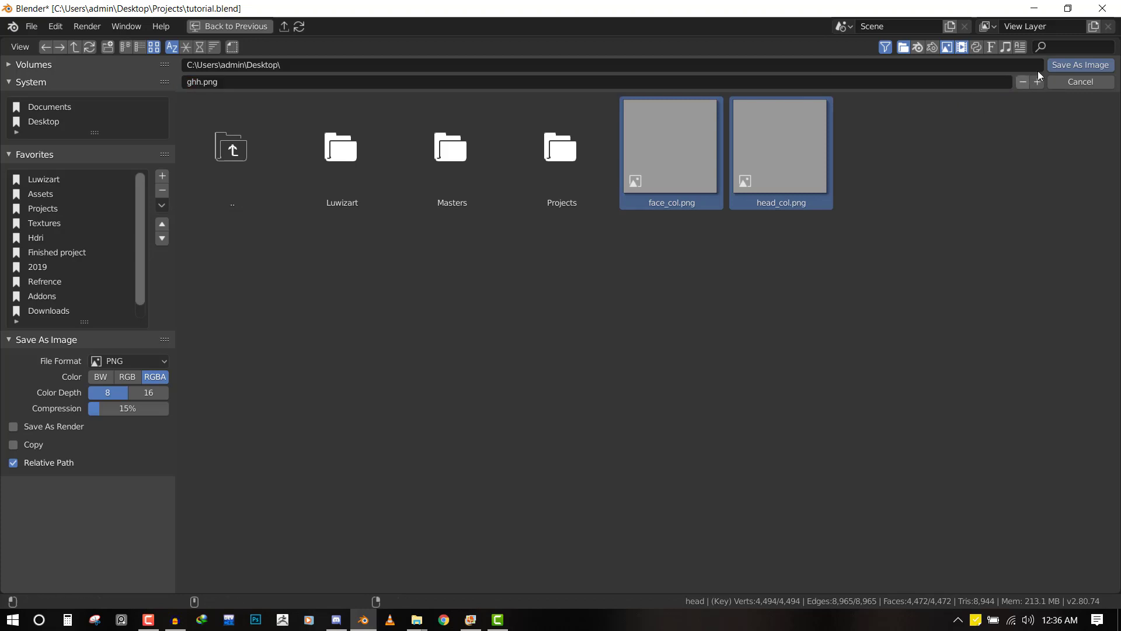
{"action": "left_click", "coordinate": [1062, 66]}
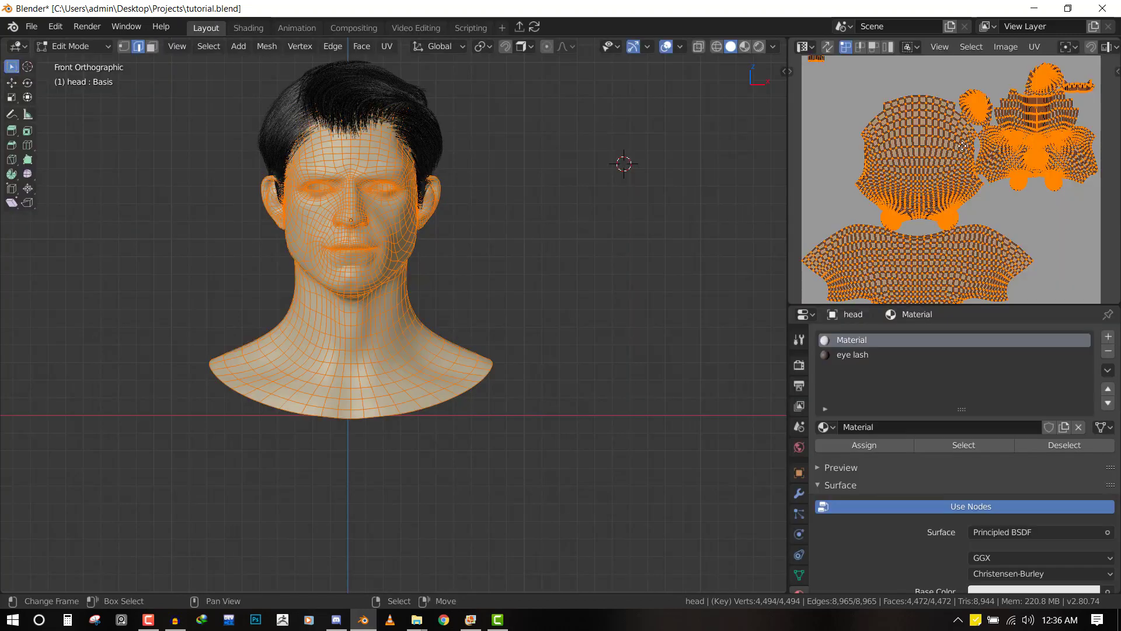
Return the head to Object Mode and save the project file tutorial.blend
{"action": "middle_click_drag", "start_coordinate": [962, 145], "coordinate": [976, 142]}
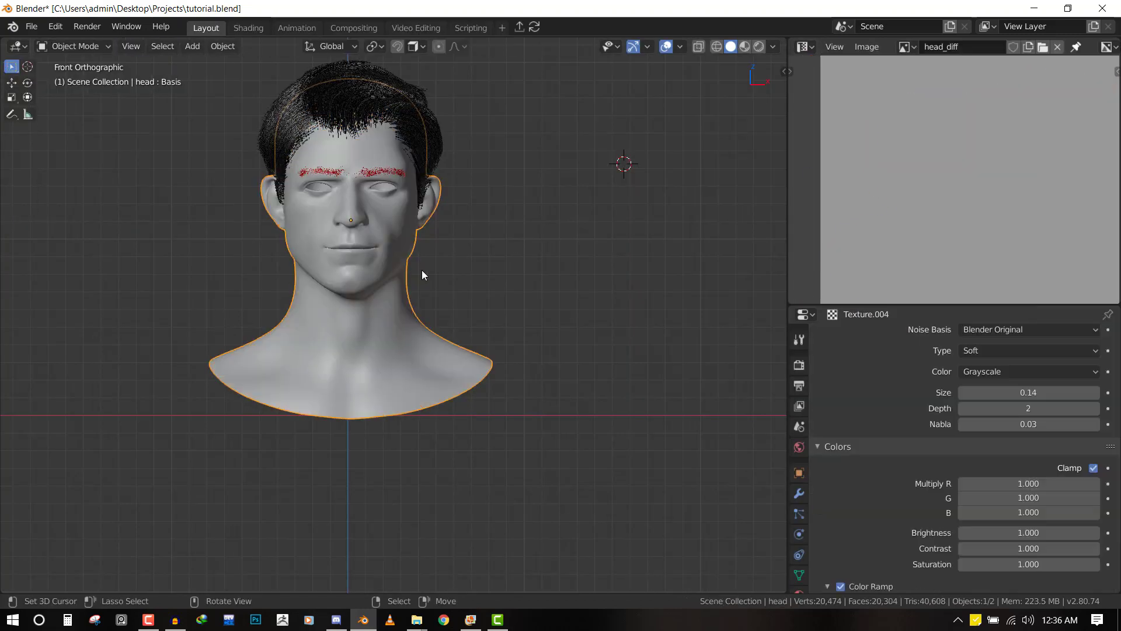
{"action": "middle_click_drag", "start_coordinate": [422, 270], "coordinate": [360, 279]}
{"action": "key", "text": "KP_1"}
{"action": "scroll", "coordinate": [449, 232], "scroll_direction": "up", "scroll_amount": 2}
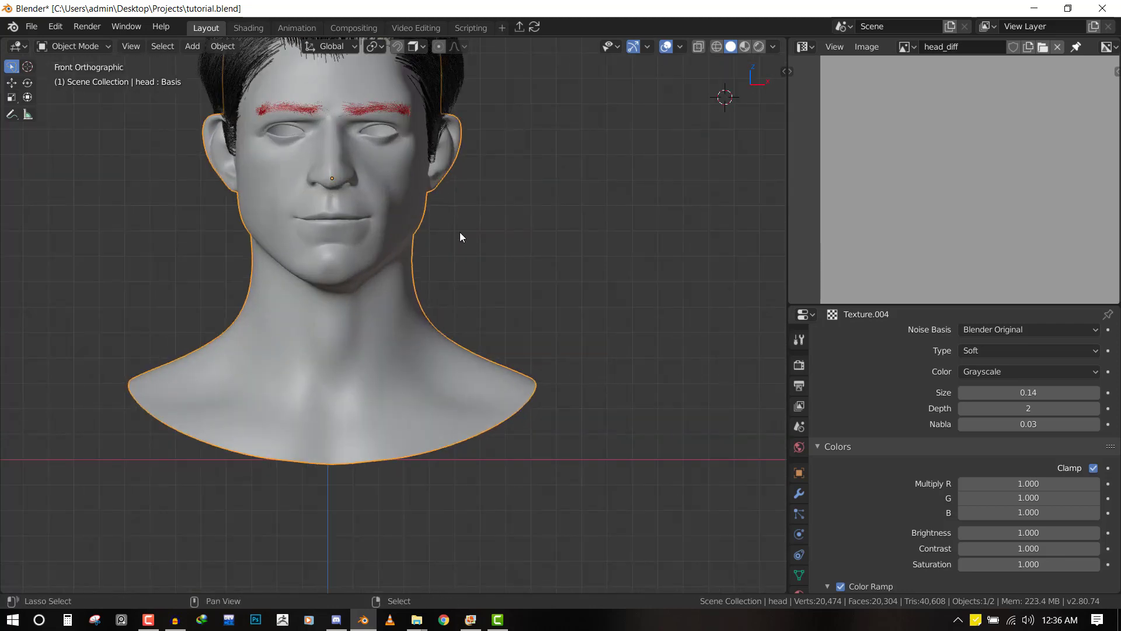
{"action": "key", "text": "ctrl+s"}
{"action": "key", "text": "Home"}
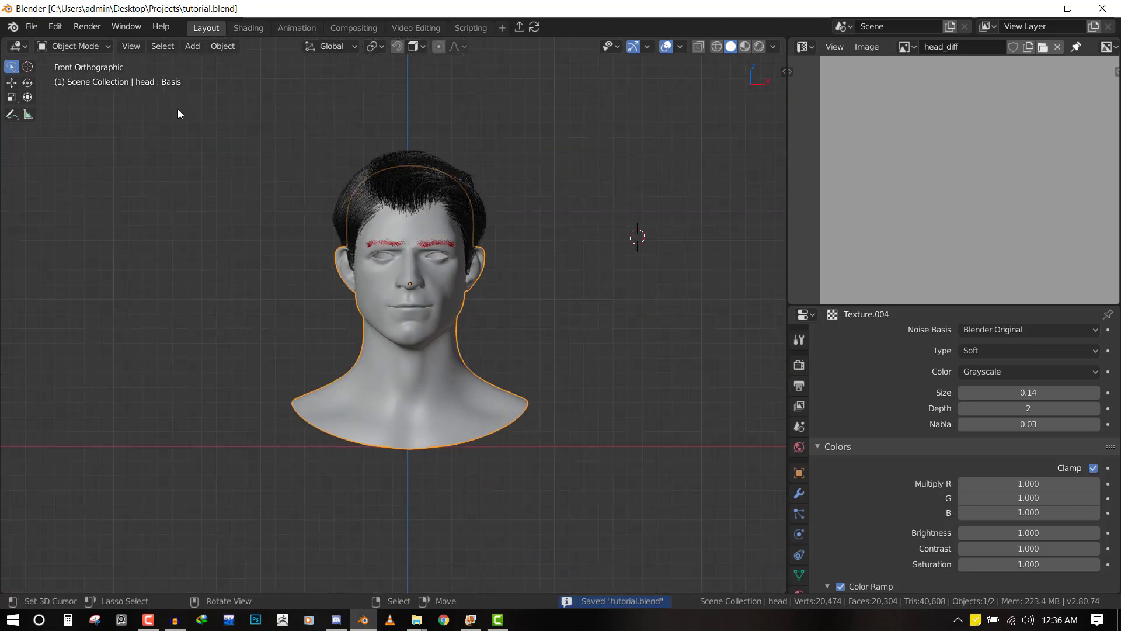
Switch the selected head from Object Mode to Texture Paint mode
{"action": "left_click", "coordinate": [76, 47]}
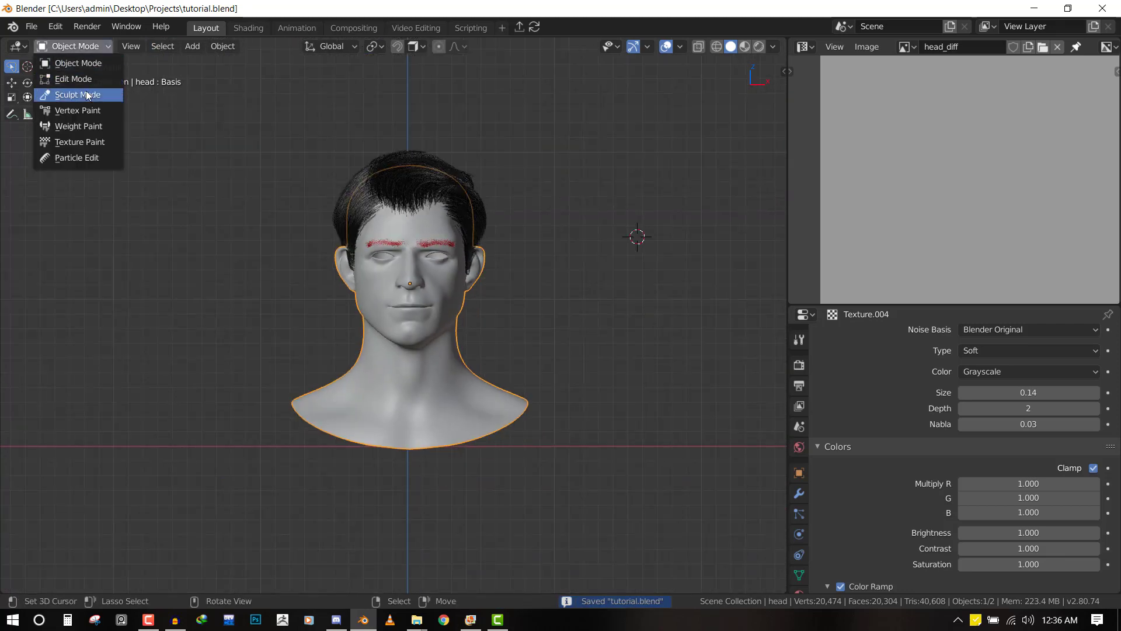
{"action": "left_click", "coordinate": [79, 142]}
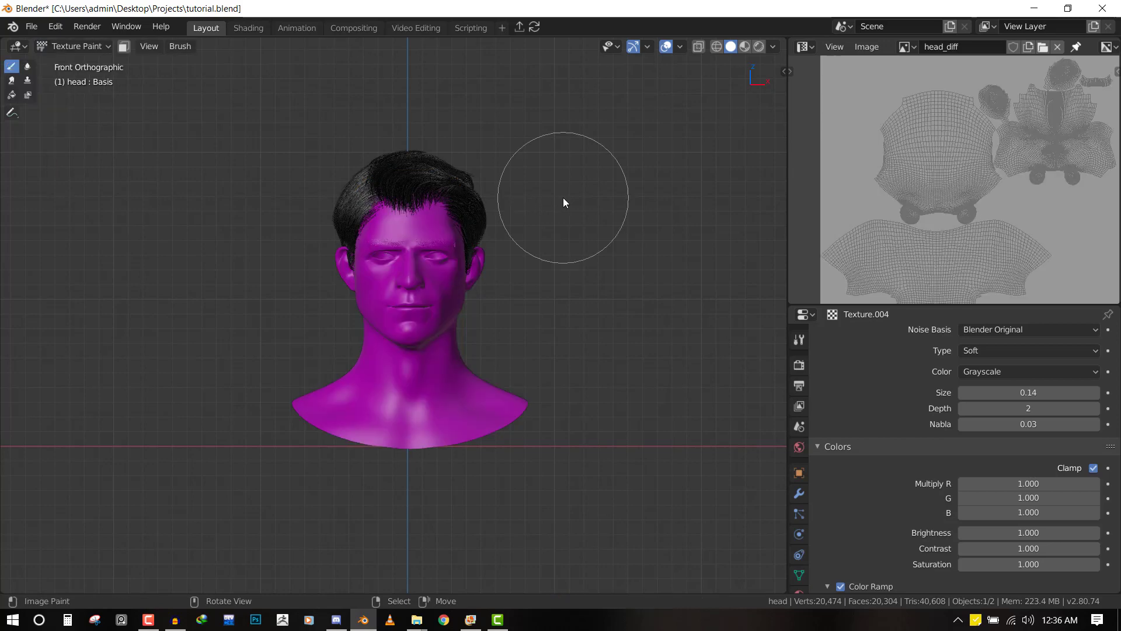
{"action": "mouse_move", "coordinate": [430, 220]}
{"action": "middle_mouse_down"}
{"action": "mouse_move", "coordinate": [589, 217]}
{"action": "mouse_move", "coordinate": [454, 230]}
{"action": "mouse_move", "coordinate": [475, 216]}
{"action": "mouse_move", "coordinate": [376, 240]}
{"action": "mouse_move", "coordinate": [471, 215]}
{"action": "mouse_move", "coordinate": [517, 236]}
{"action": "mouse_move", "coordinate": [431, 260]}
{"action": "mouse_move", "coordinate": [524, 230]}
{"action": "mouse_move", "coordinate": [513, 252]}
{"action": "middle_mouse_up"}
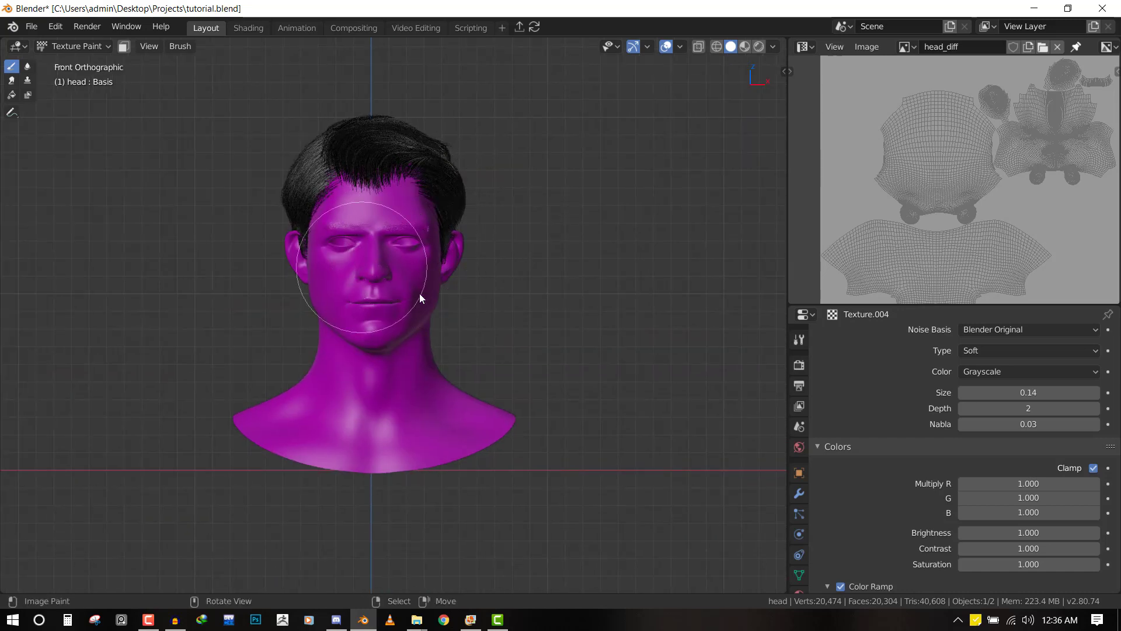
Change the UV Editor area to the Shader Editor, maximise it and frame the head's material nodes
{"action": "left_click", "coordinate": [800, 50]}
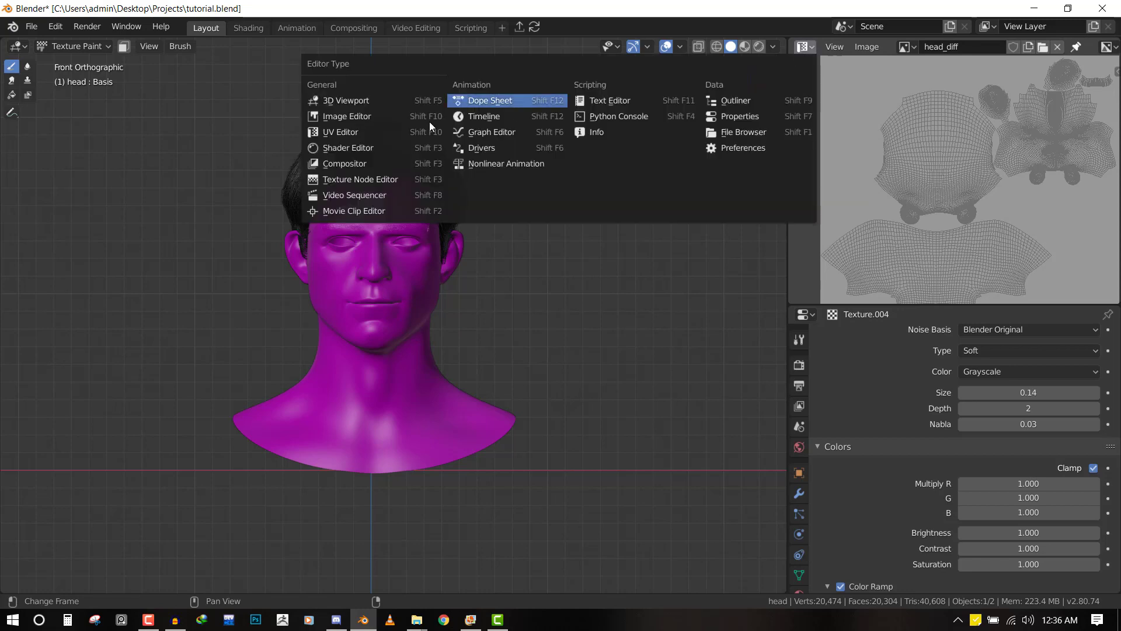
{"action": "left_click", "coordinate": [370, 149]}
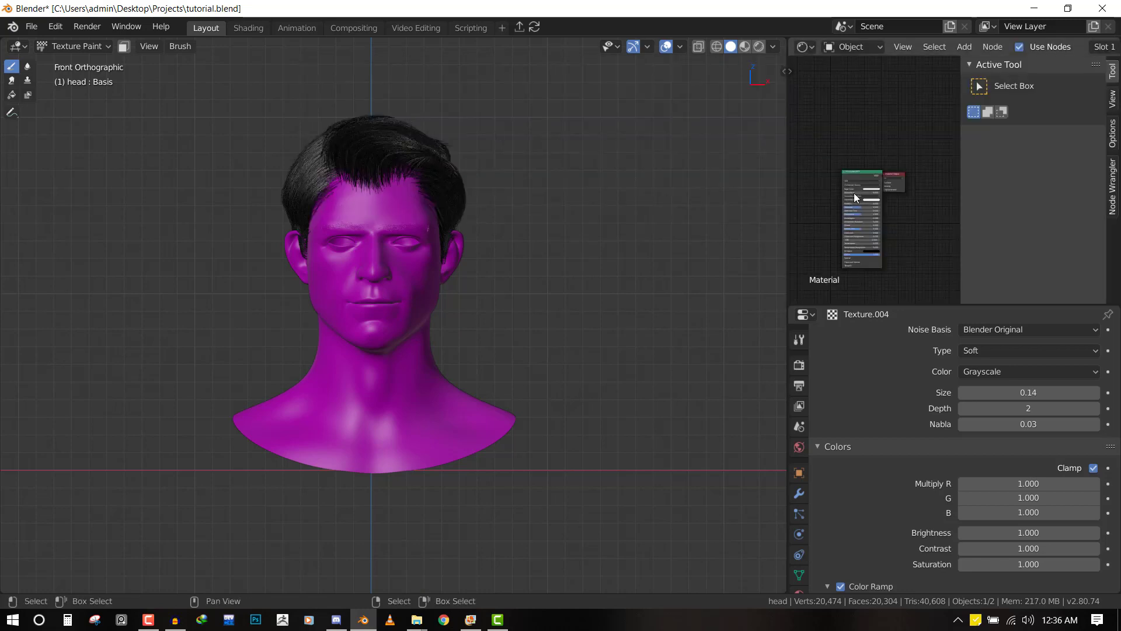
{"action": "key", "text": "ctrl+space"}
{"action": "key", "text": "Home"}
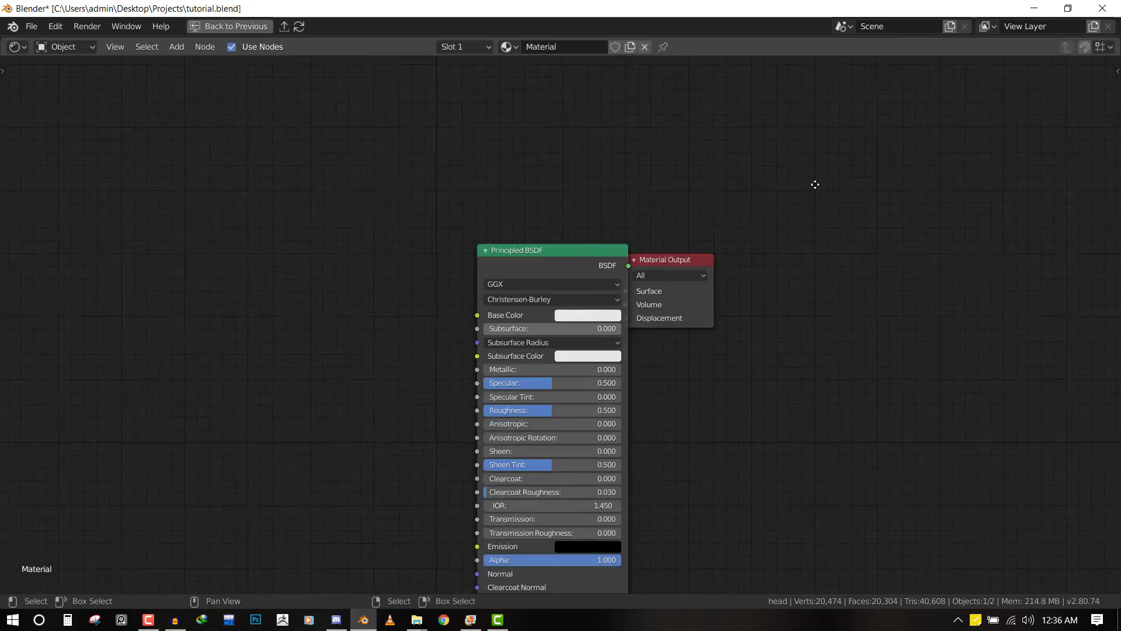
Add an Image Texture node beside the Principled BSDF, assign it the face_col image and restore the normal editor layout
{"action": "key", "text": "shift+a"}
{"action": "mouse_move", "coordinate": [492, 198]}
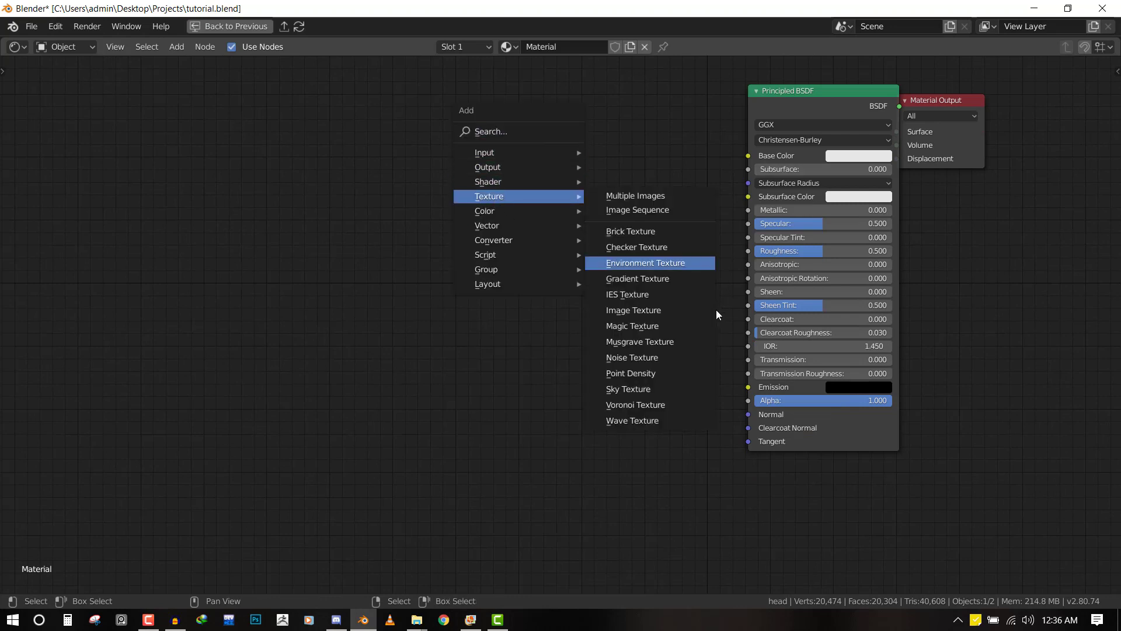
{"action": "left_click", "coordinate": [642, 310]}
{"action": "left_click", "coordinate": [561, 240]}
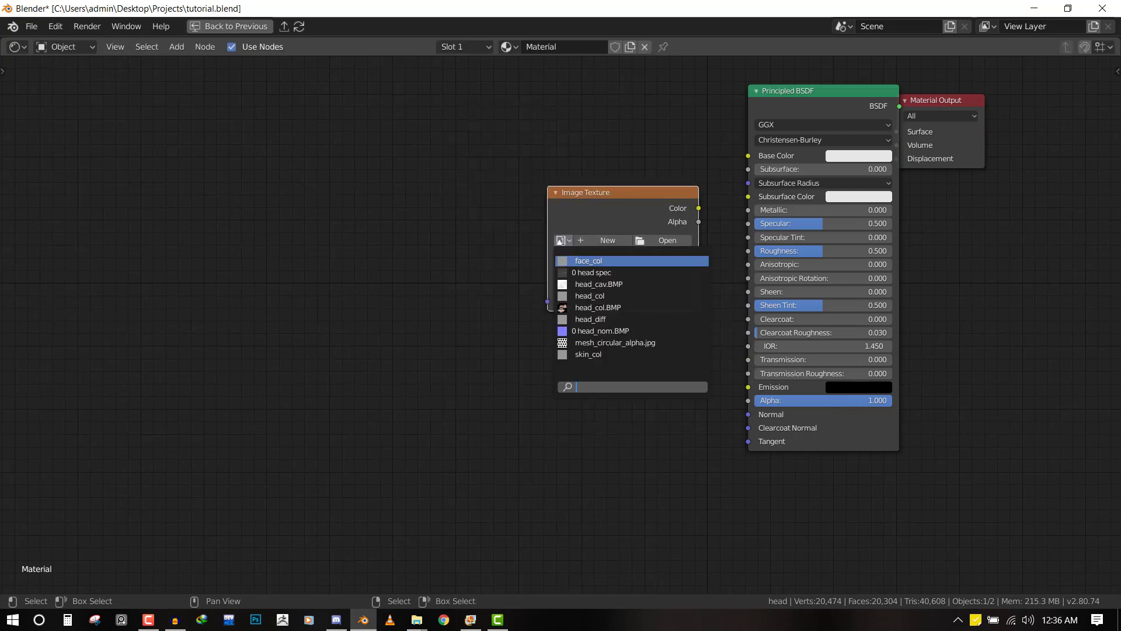
{"action": "left_click", "coordinate": [615, 261]}
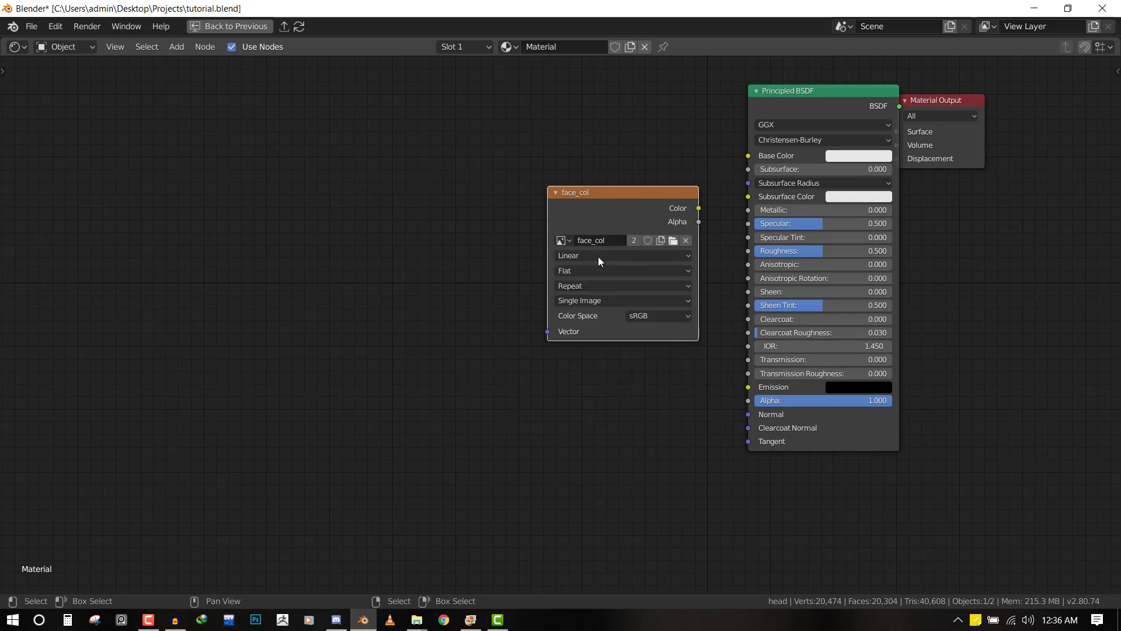
{"action": "key", "text": "ctrl+space"}
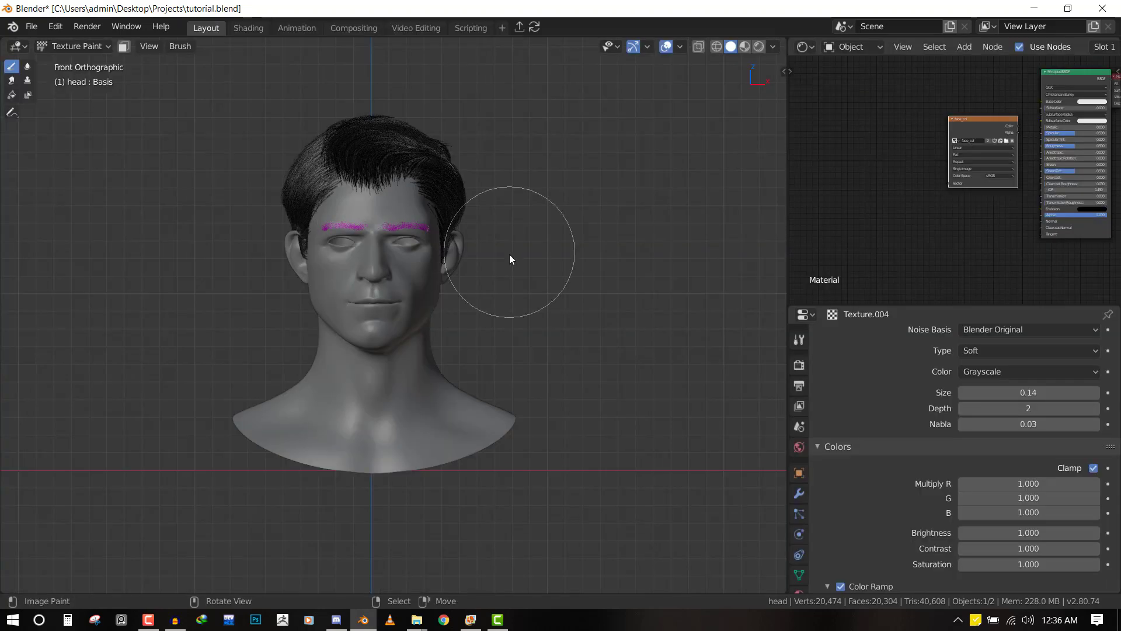
{"action": "mouse_move", "coordinate": [553, 264]}
{"action": "middle_mouse_down"}
{"action": "mouse_move", "coordinate": [446, 263]}
{"action": "mouse_move", "coordinate": [566, 266]}
{"action": "middle_mouse_up"}
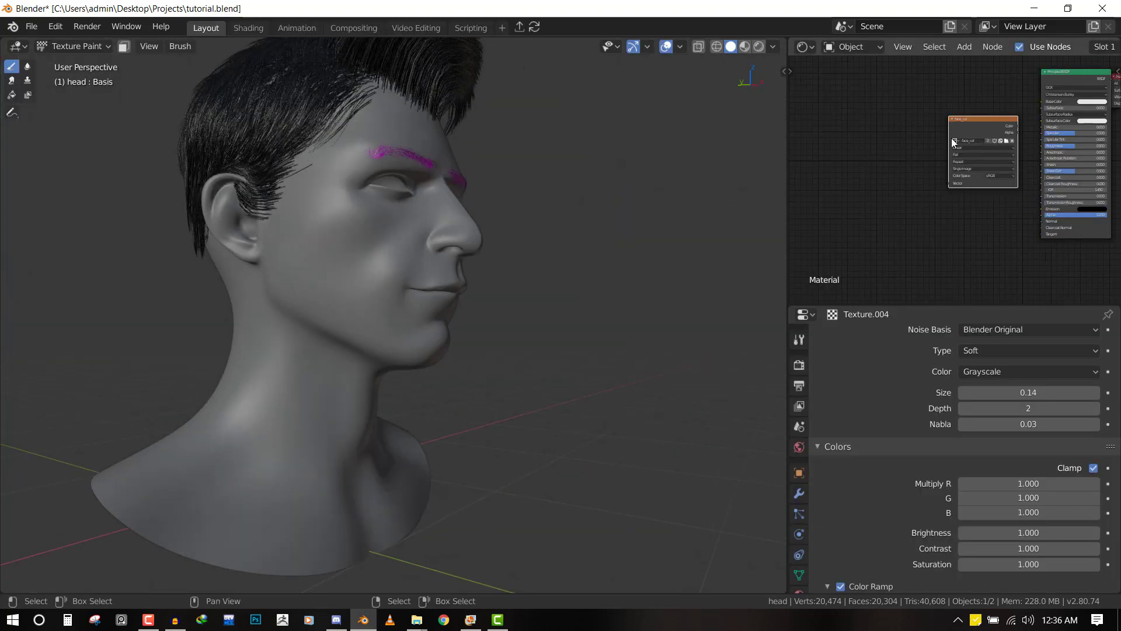
Assign the head_diff image to the Image Texture node in the head's material
{"action": "key", "text": "ctrl+space"}
{"action": "scroll", "coordinate": [664, 187], "scroll_direction": "up", "scroll_amount": 2}
{"action": "left_click", "coordinate": [562, 209]}
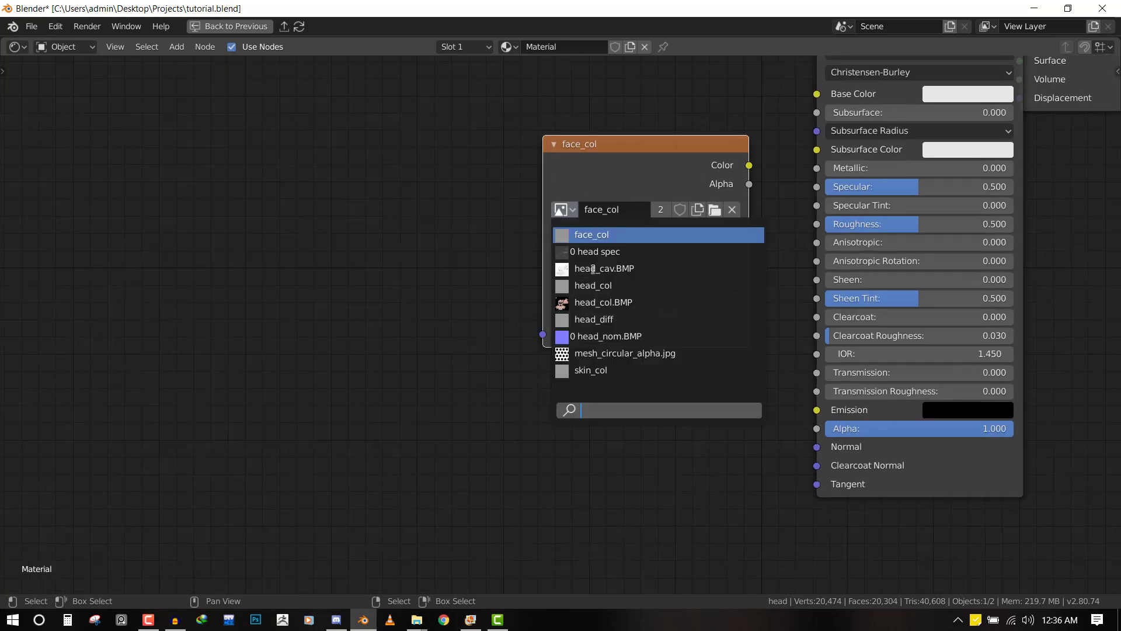
{"action": "left_click", "coordinate": [640, 318]}
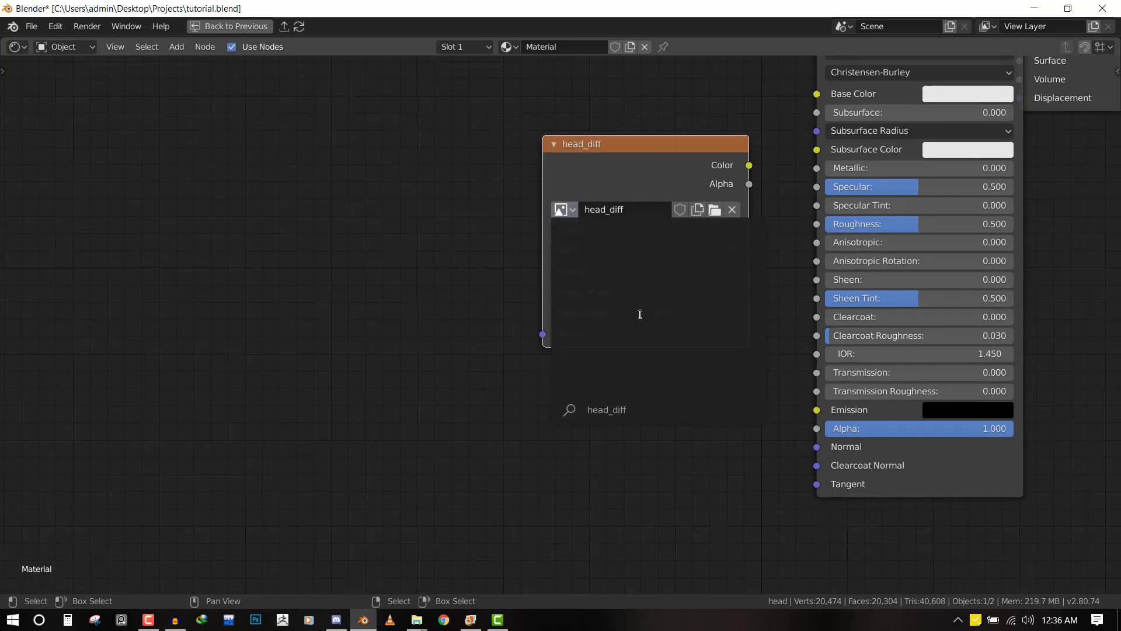
{"action": "key", "text": "ctrl+space"}
{"action": "key", "text": "KP_1"}
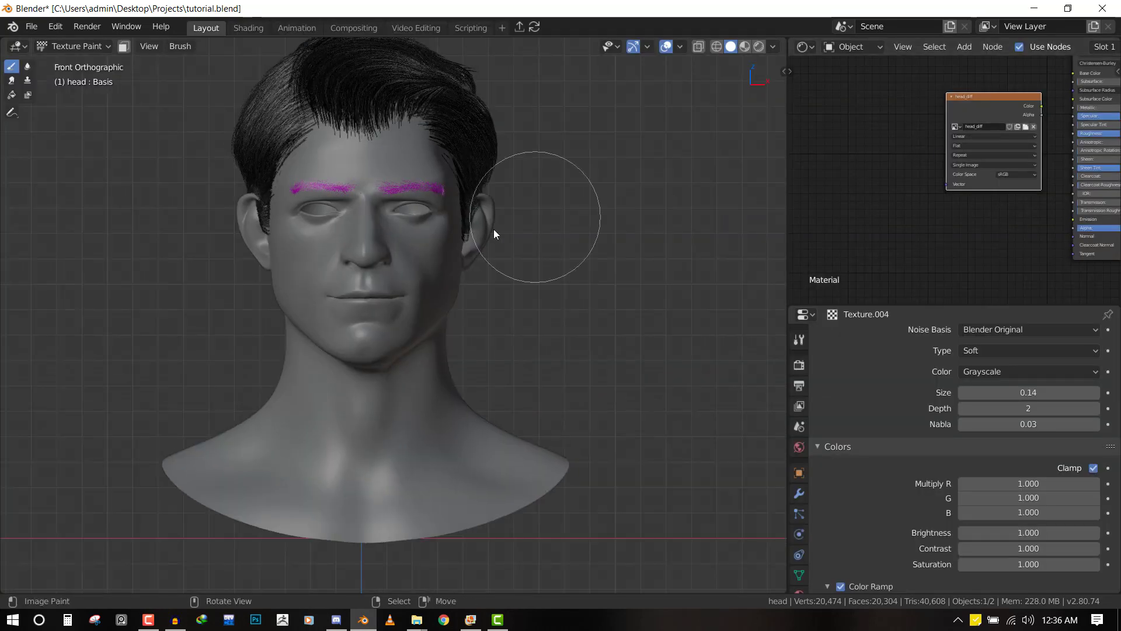
{"action": "middle_click_drag", "start_coordinate": [563, 259], "coordinate": [559, 267]}
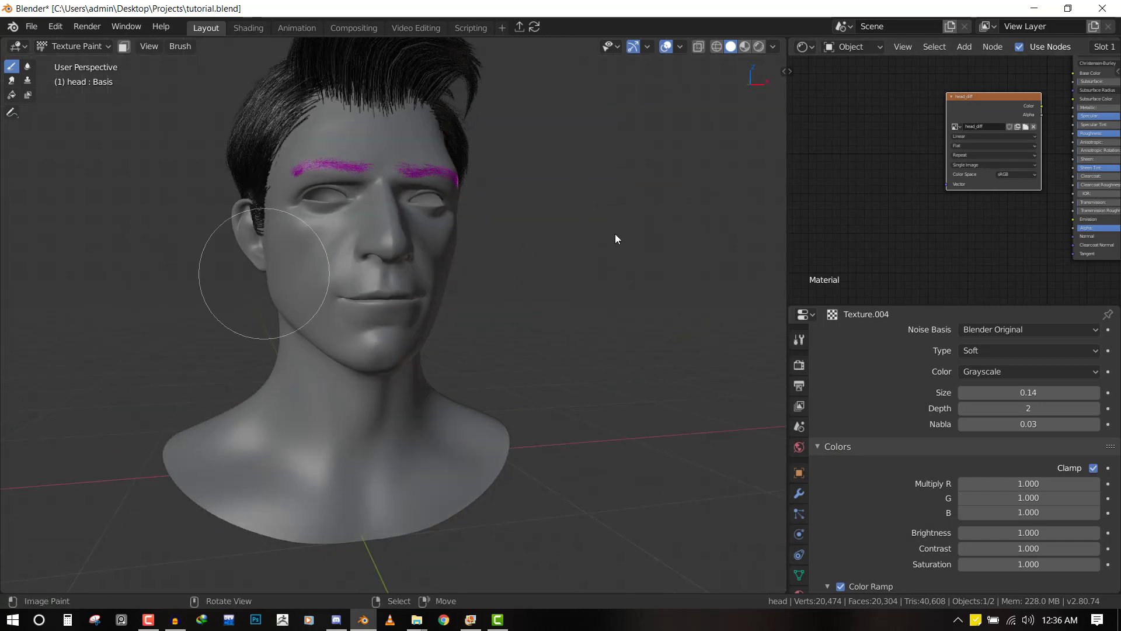
{"action": "key", "text": "KP_1"}
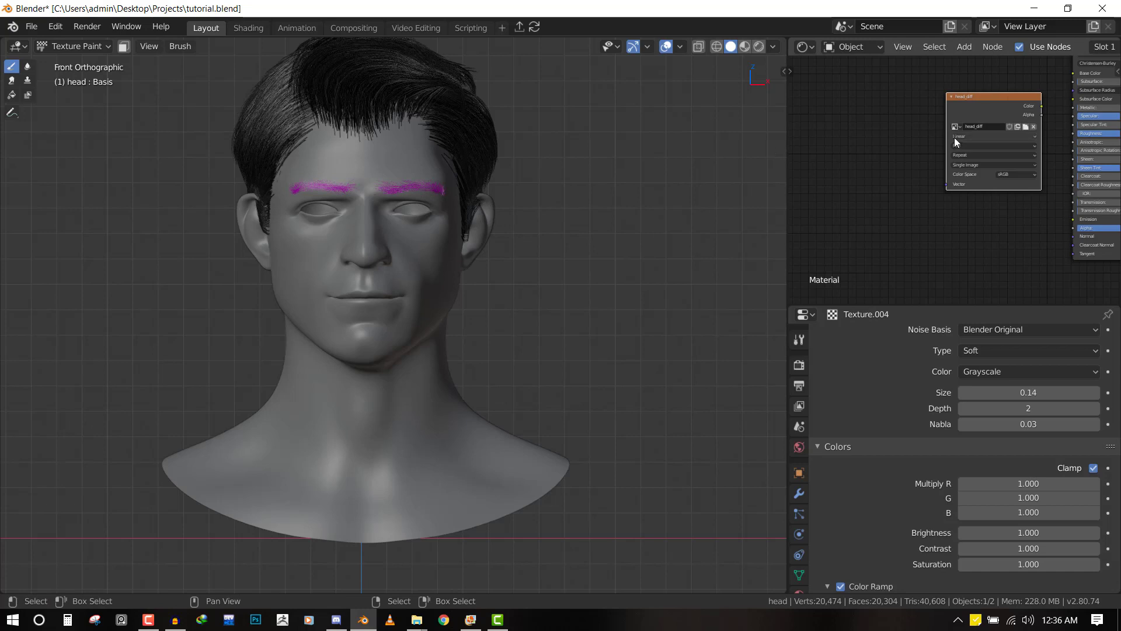
{"action": "scroll", "coordinate": [665, 152], "scroll_direction": "down", "scroll_amount": 2}
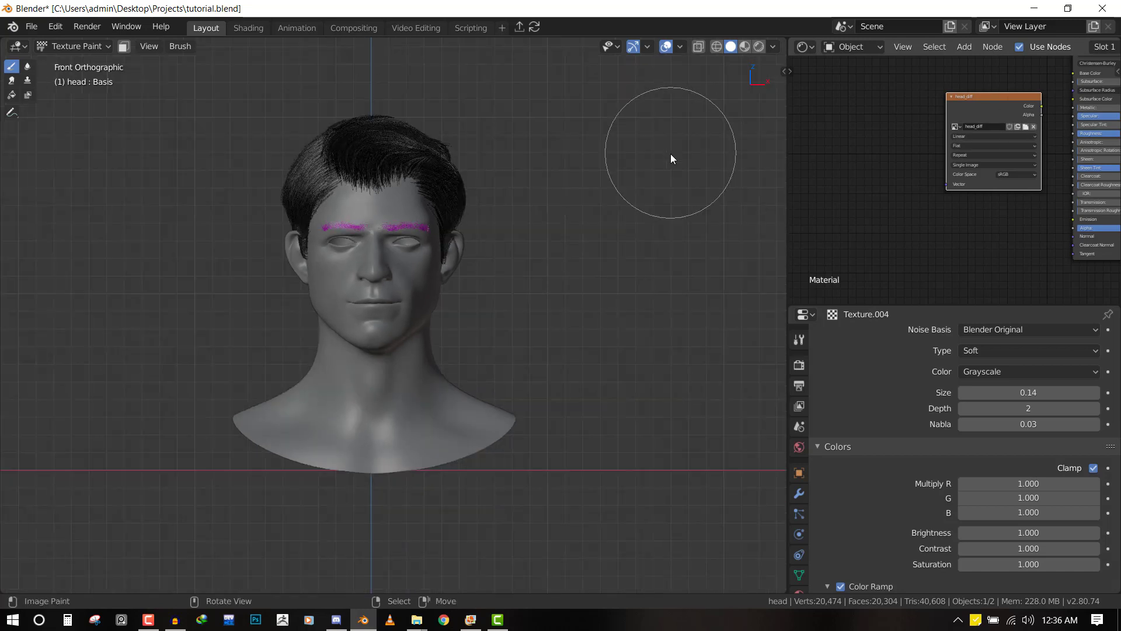
Show the paint tool settings and set the texture slots mode to Single Image
{"action": "key", "text": "n"}
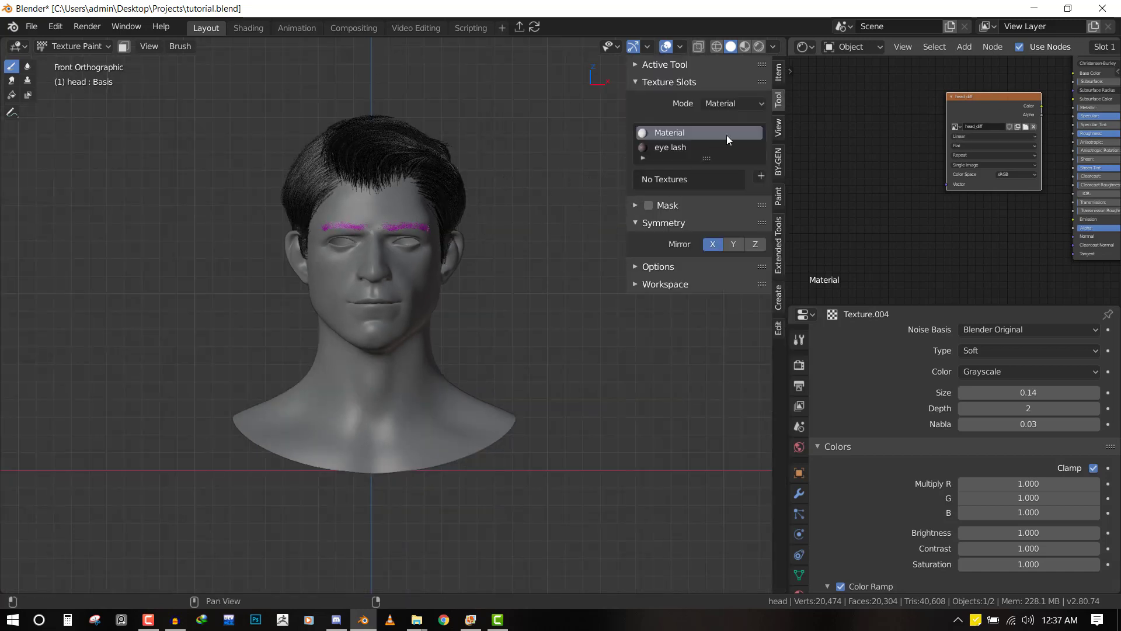
{"action": "key", "text": "n"}
{"action": "key", "text": "n"}
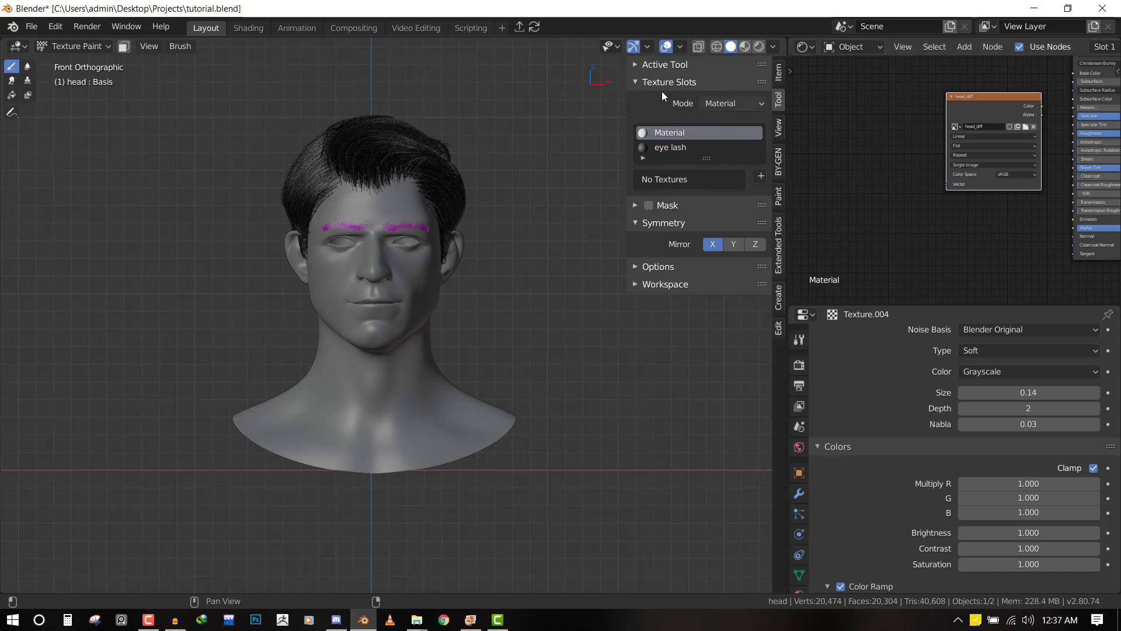
{"action": "left_click", "coordinate": [724, 103]}
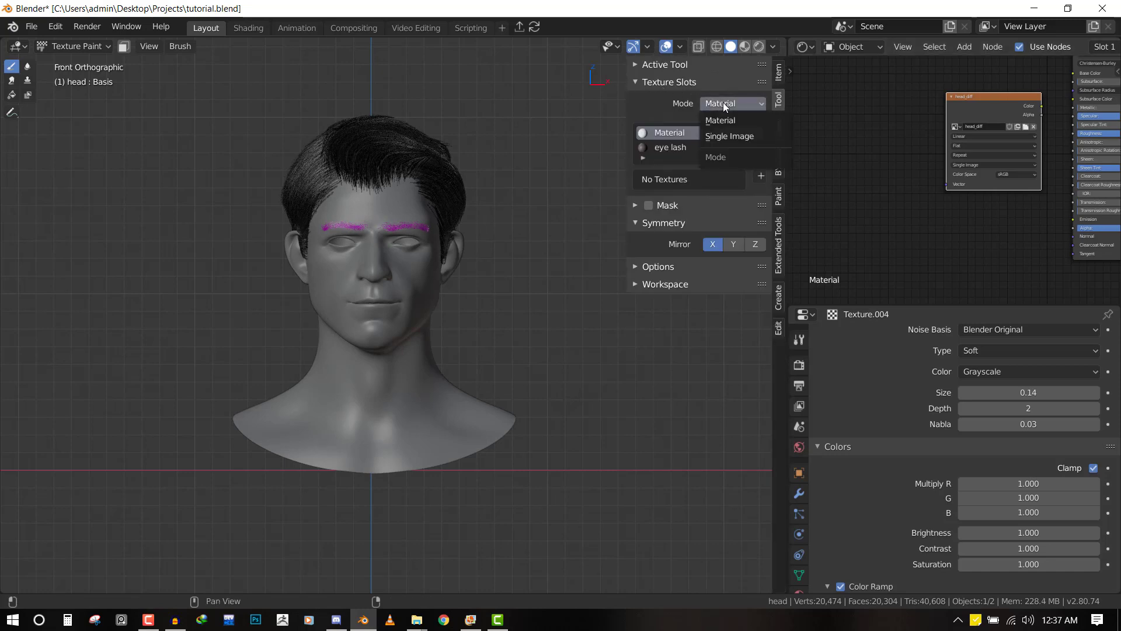
{"action": "left_click", "coordinate": [727, 136]}
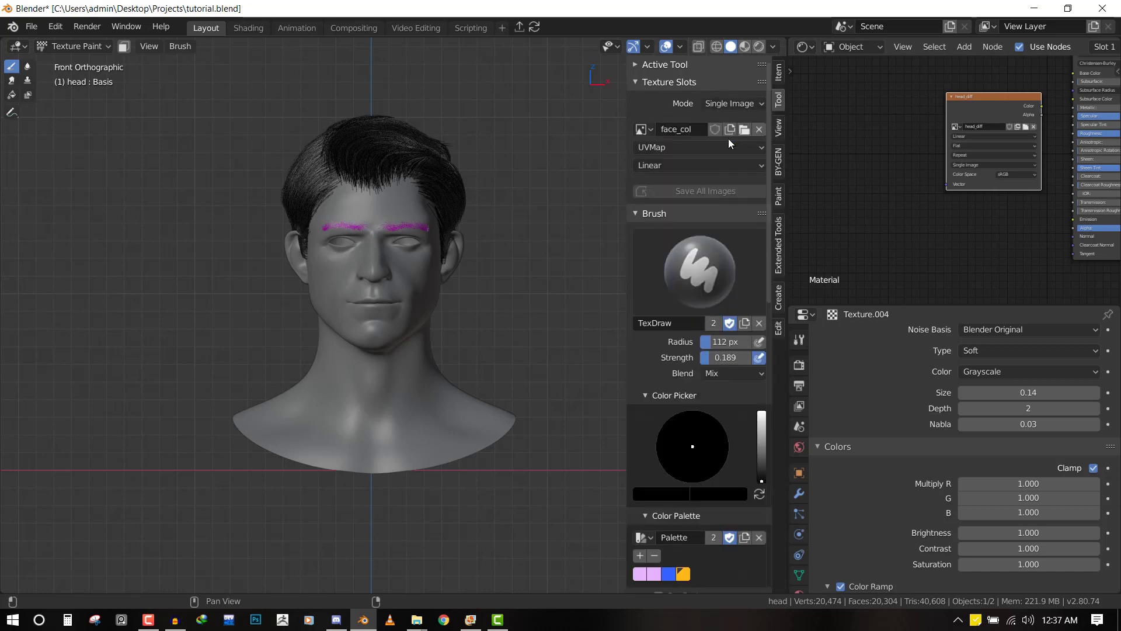
Choose head_diff as the single image to paint on
{"action": "middle_click_drag", "start_coordinate": [496, 263], "coordinate": [637, 144]}
{"action": "scroll", "coordinate": [644, 156], "scroll_direction": "up", "scroll_amount": 2}
{"action": "left_click", "coordinate": [645, 129]}
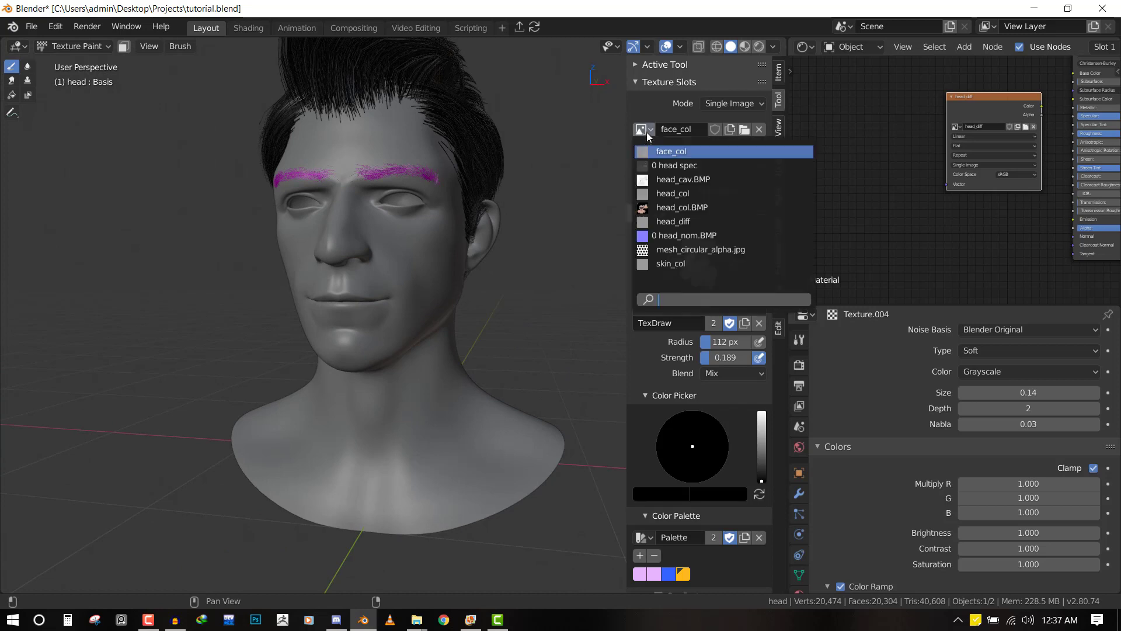
{"action": "left_click", "coordinate": [694, 223]}
Reduce the Draw brush radius to 22 px and paint a small test dab on the side of the face
{"action": "middle_click_drag", "start_coordinate": [467, 168], "coordinate": [471, 198]}
{"action": "key", "text": "f"}
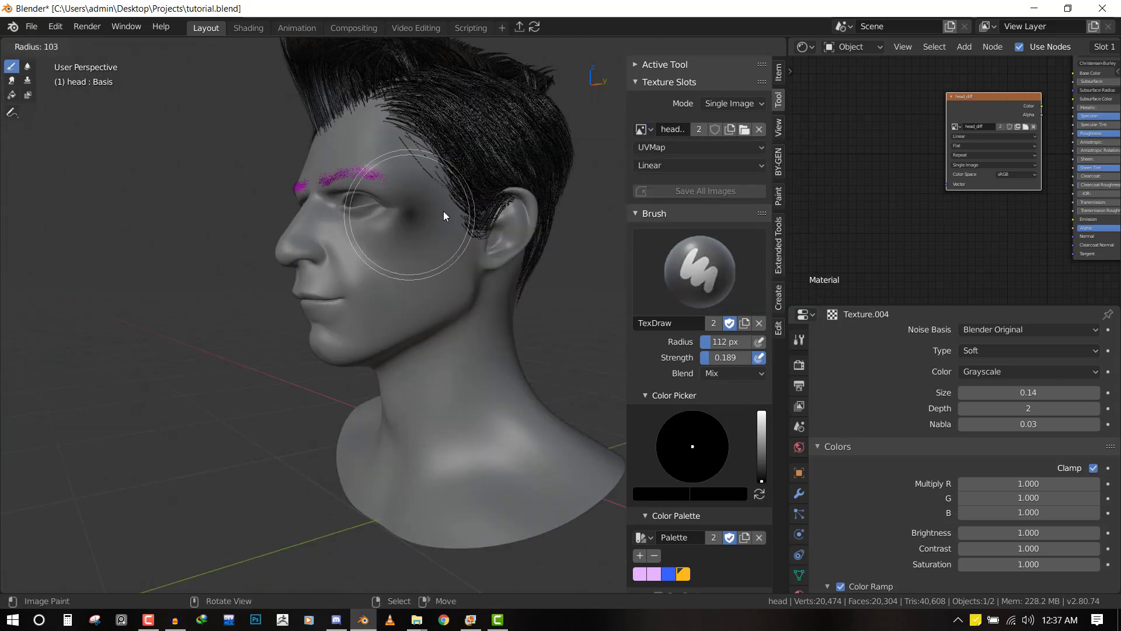
{"action": "left_click", "coordinate": [415, 208]}
{"action": "left_click", "coordinate": [401, 272]}
{"action": "mouse_move", "coordinate": [402, 272]}
{"action": "middle_mouse_down"}
{"action": "mouse_move", "coordinate": [415, 257]}
{"action": "mouse_move", "coordinate": [458, 258]}
{"action": "middle_mouse_up"}
{"action": "scroll", "coordinate": [704, 442], "scroll_direction": "down", "scroll_amount": 6}
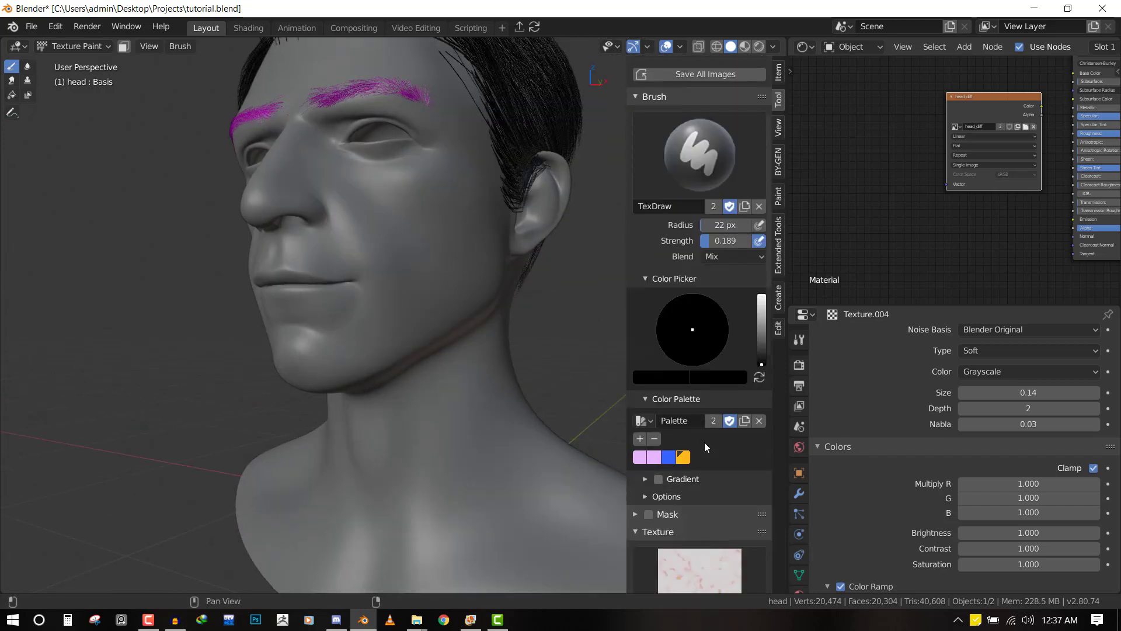
{"action": "scroll", "coordinate": [712, 369], "scroll_direction": "up", "scroll_amount": 4}
Change the active texture paint tool from Draw to Fill
{"action": "key", "text": "KP_1"}
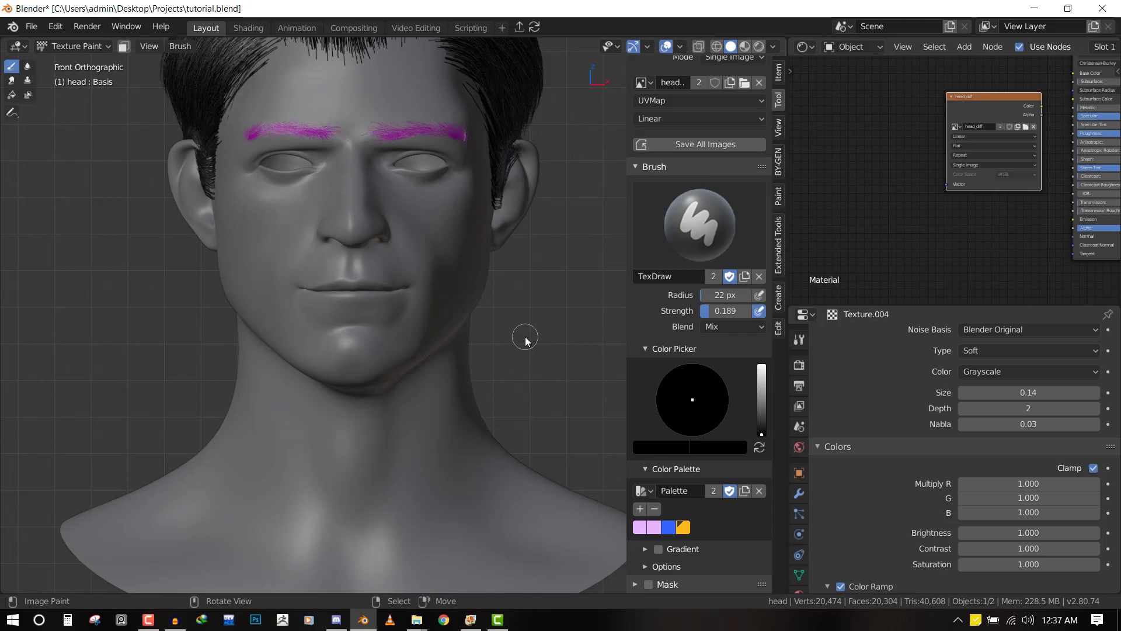
{"action": "scroll", "coordinate": [439, 319], "scroll_direction": "down", "scroll_amount": 5}
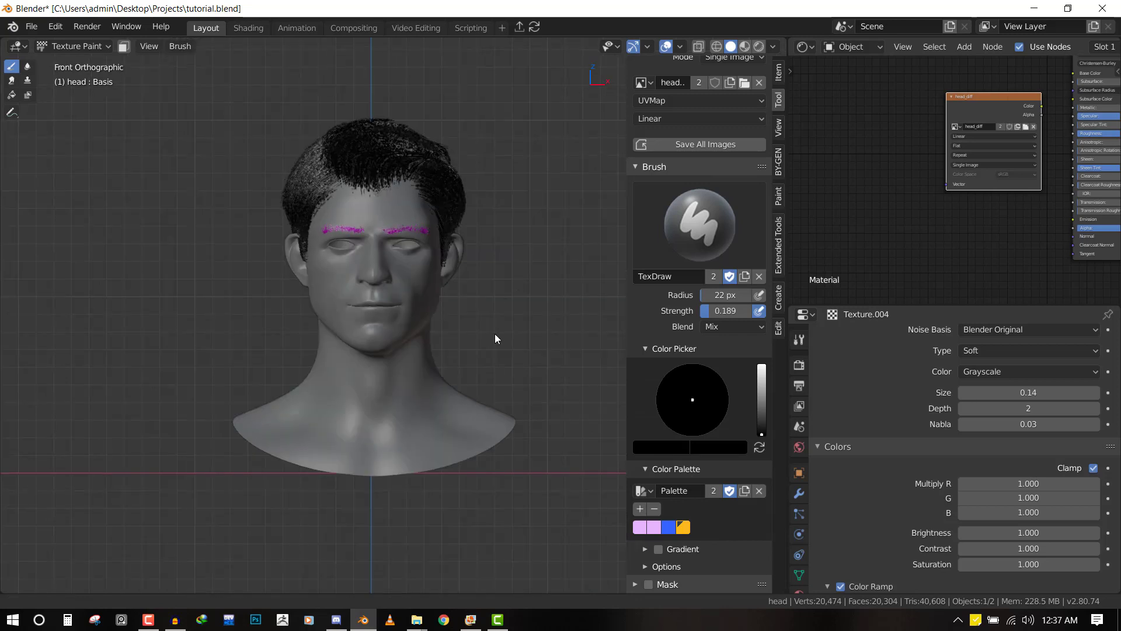
{"action": "scroll", "coordinate": [492, 338], "scroll_direction": "up", "scroll_amount": 2}
{"action": "key", "text": "KP_3"}
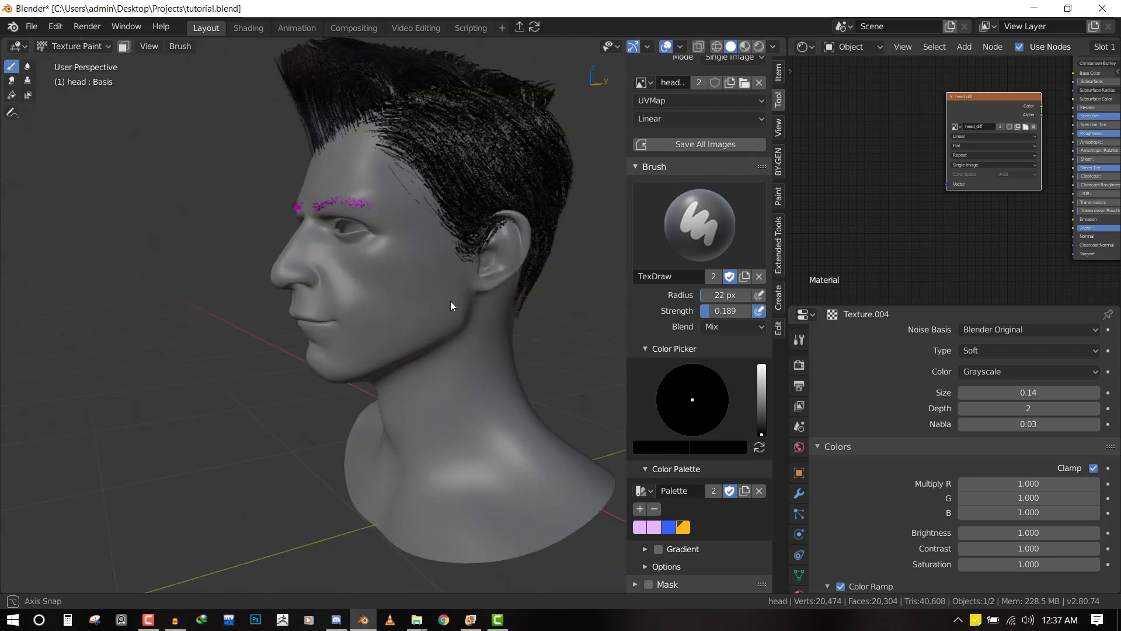
{"action": "key", "text": "KP_1"}
{"action": "scroll", "coordinate": [454, 292], "scroll_direction": "up", "scroll_amount": 3}
{"action": "middle_click_drag", "start_coordinate": [420, 331], "coordinate": [415, 281]}
{"action": "key", "text": "shift+space"}
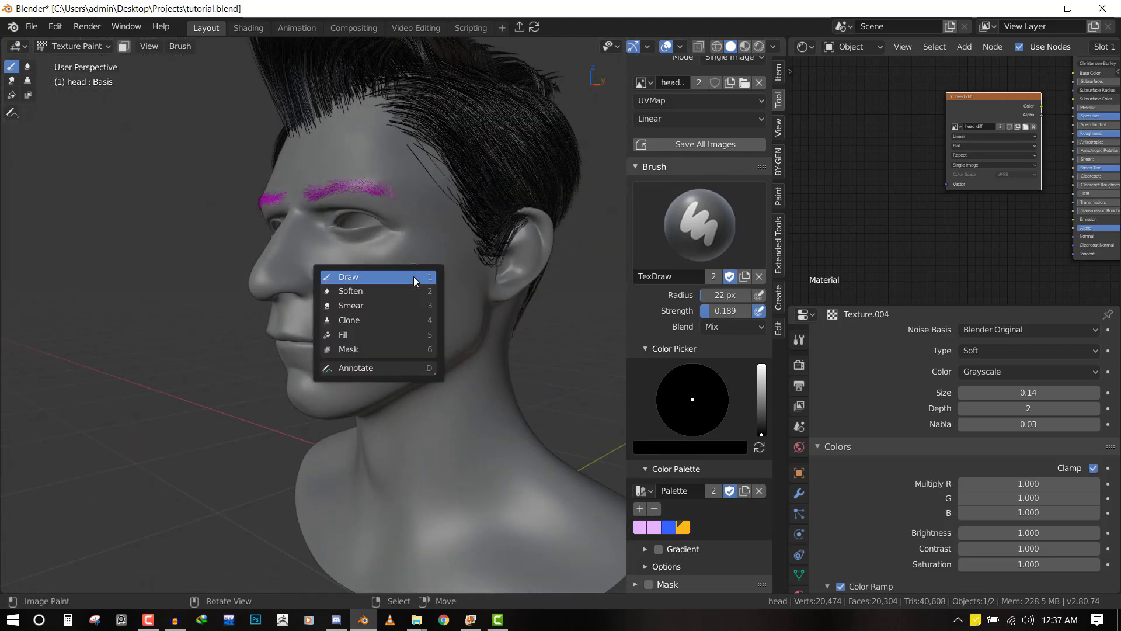
{"action": "left_click", "coordinate": [373, 335]}
{"action": "scroll", "coordinate": [350, 317], "scroll_direction": "down", "scroll_amount": 2}
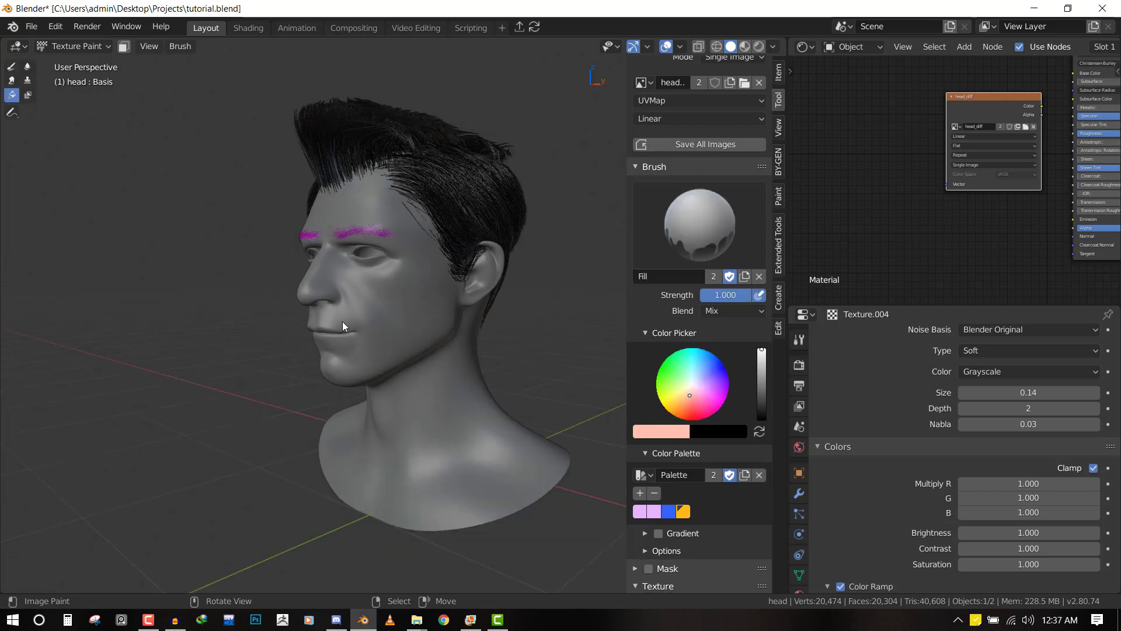
Fill the whole head with the light peach brush colour at strength 1.000 and return to the front view
{"action": "key", "text": "shift+space"}
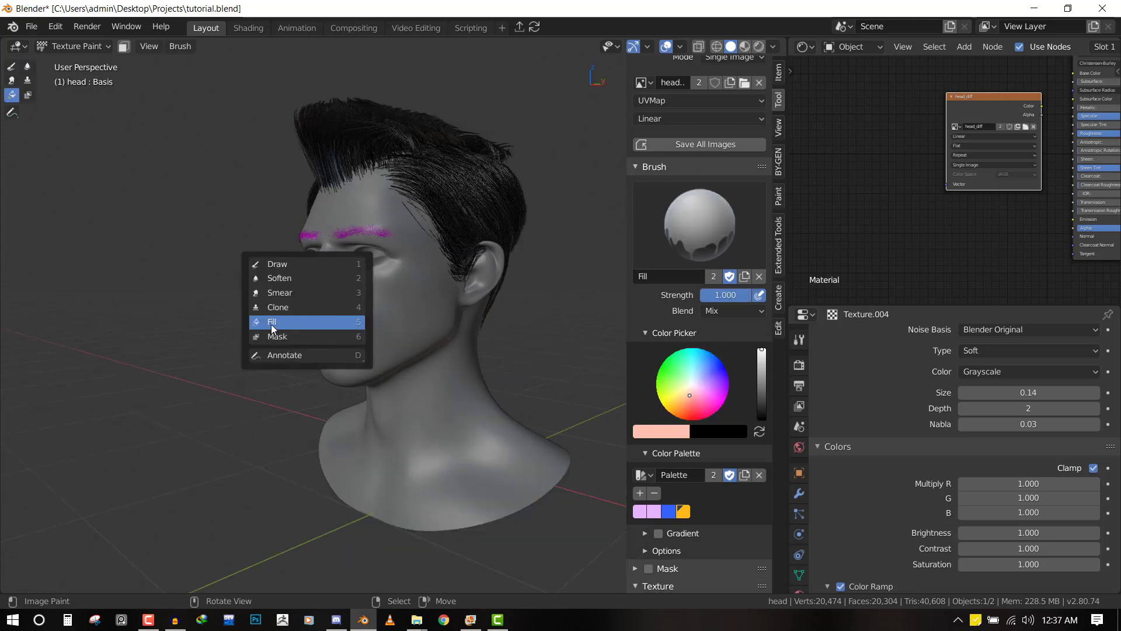
{"action": "scroll", "coordinate": [455, 341], "scroll_direction": "up", "scroll_amount": 3}
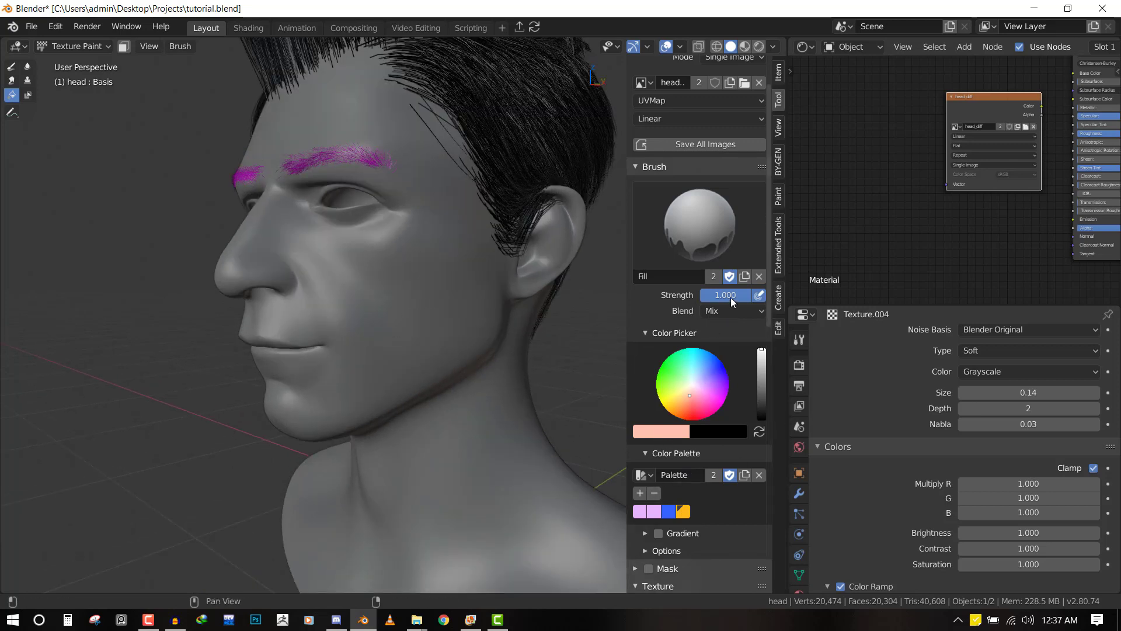
{"action": "middle_click_drag", "start_coordinate": [375, 336], "coordinate": [771, 330]}
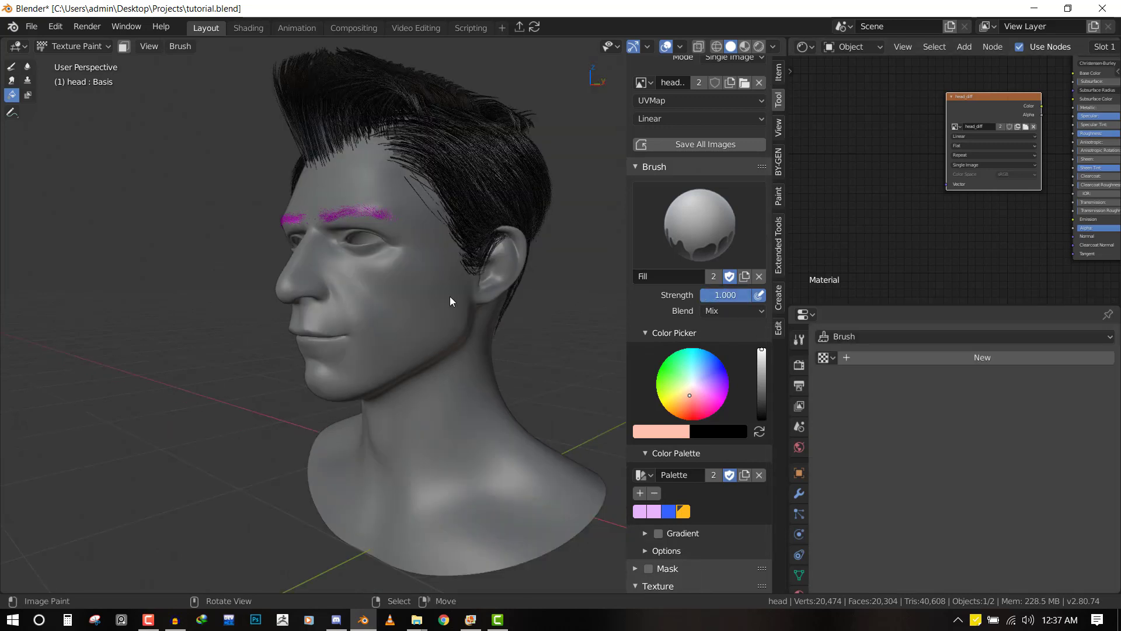
{"action": "scroll", "coordinate": [465, 298], "scroll_direction": "up", "scroll_amount": 2}
{"action": "key", "text": "shift+f"}
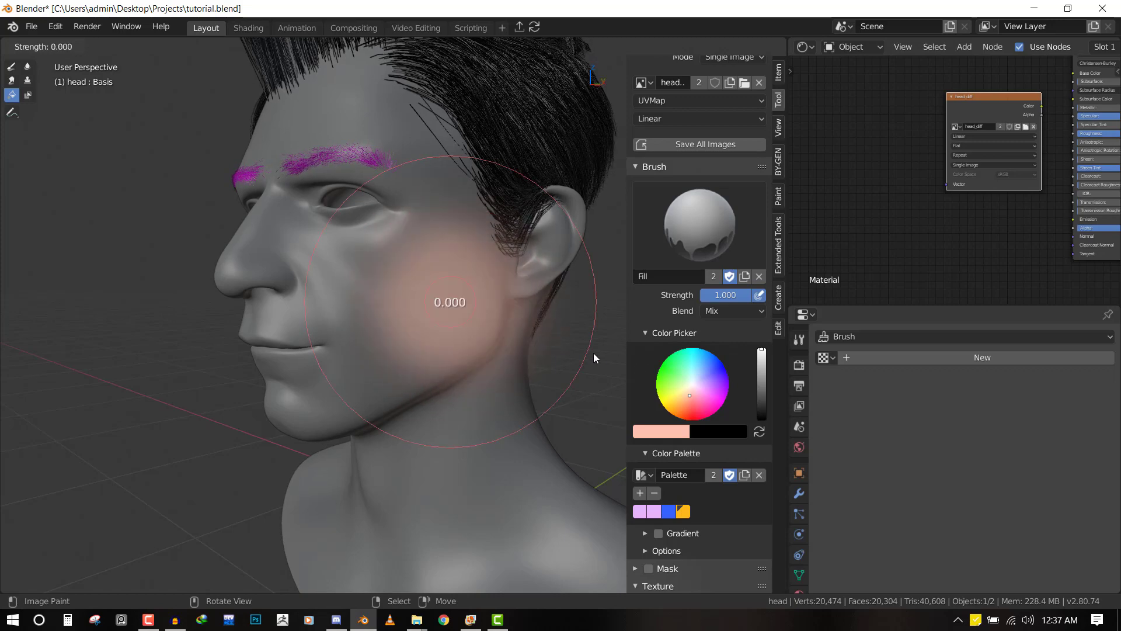
{"action": "right_click", "coordinate": [427, 296]}
{"action": "scroll", "coordinate": [395, 295], "scroll_direction": "down", "scroll_amount": 3}
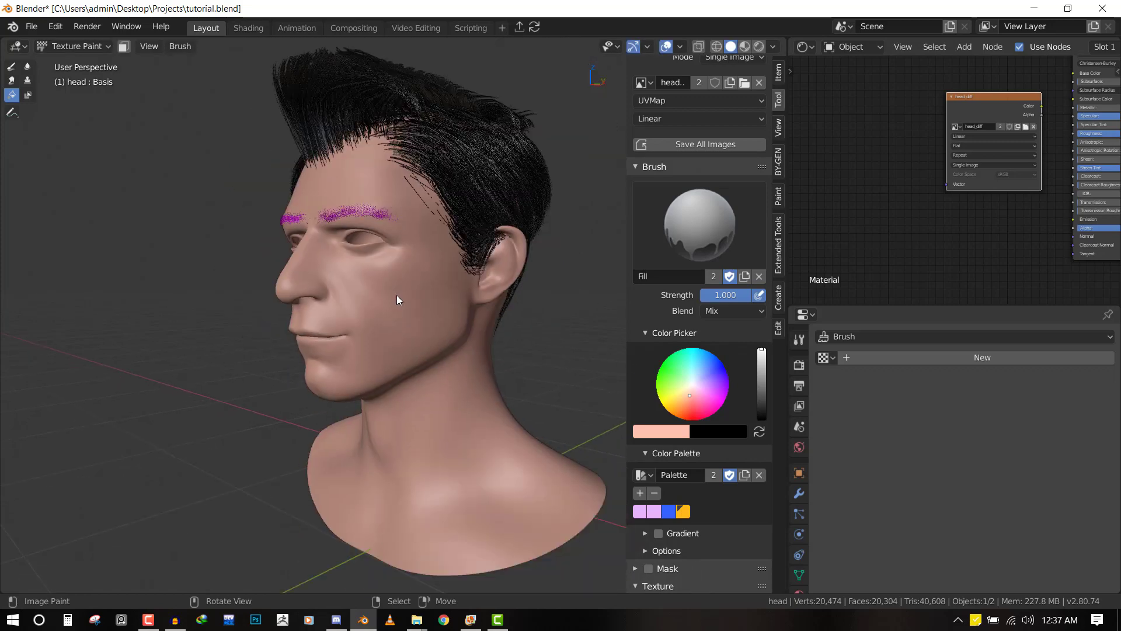
{"action": "middle_click_drag", "start_coordinate": [395, 295], "coordinate": [482, 334]}
{"action": "key", "text": "KP_1"}
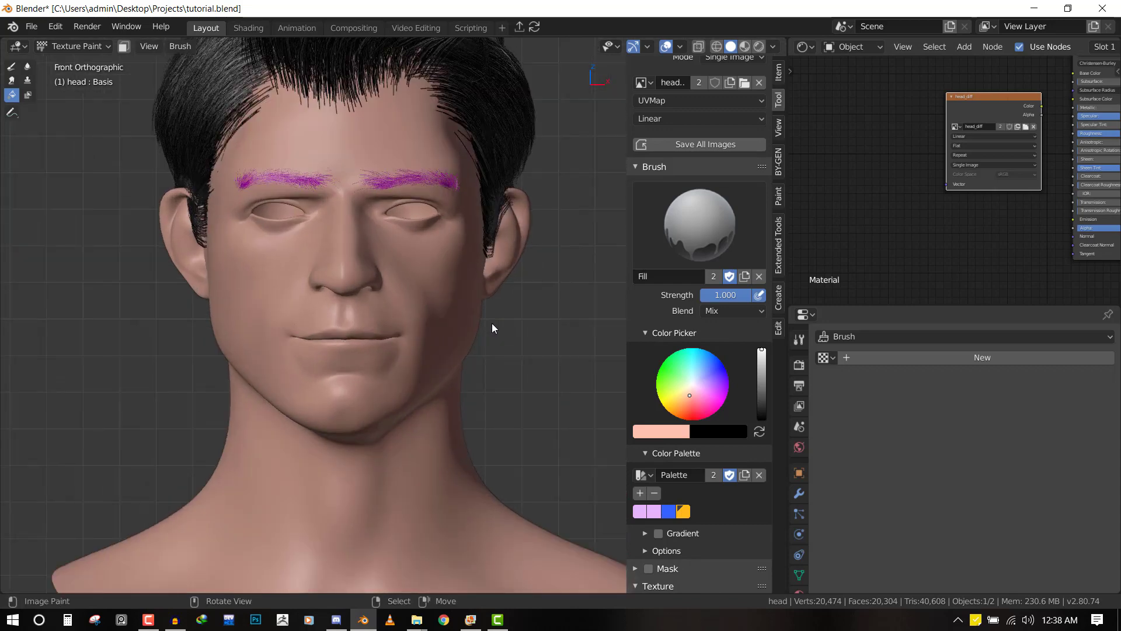
Switch back to the Draw tool, remove Texture.004 from the brush, and collapse its texture and falloff settings
{"action": "key", "text": "shift+space"}
{"action": "left_click", "coordinate": [443, 266]}
{"action": "scroll", "coordinate": [480, 308], "scroll_direction": "up", "scroll_amount": 2}
{"action": "scroll", "coordinate": [480, 308], "scroll_direction": "down", "scroll_amount": 2}
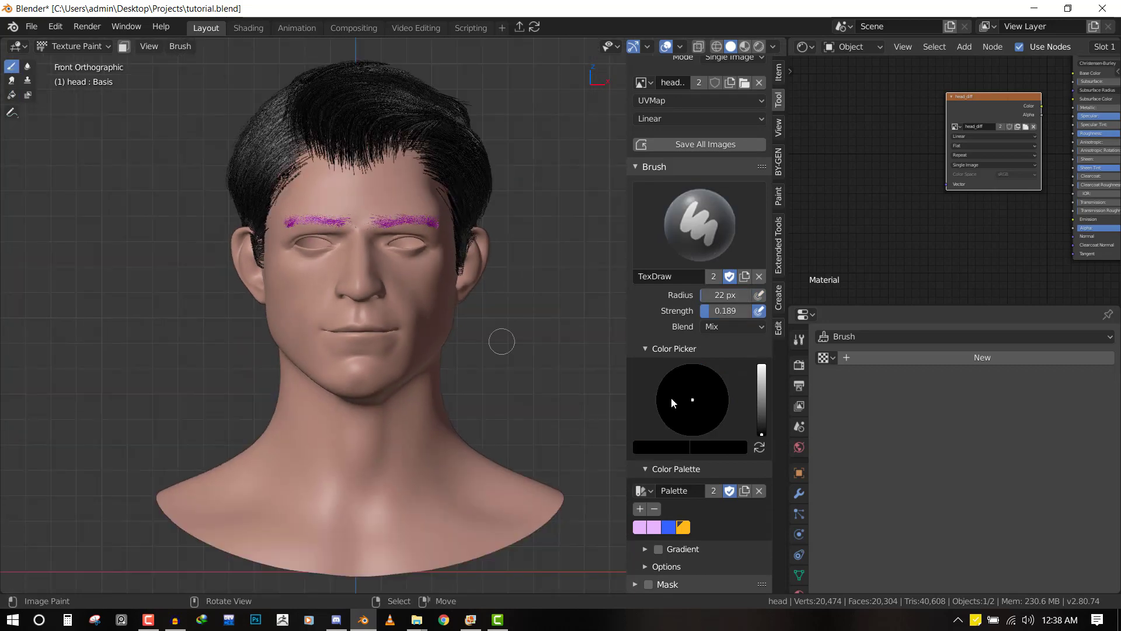
{"action": "scroll", "coordinate": [729, 495], "scroll_direction": "down", "scroll_amount": 12}
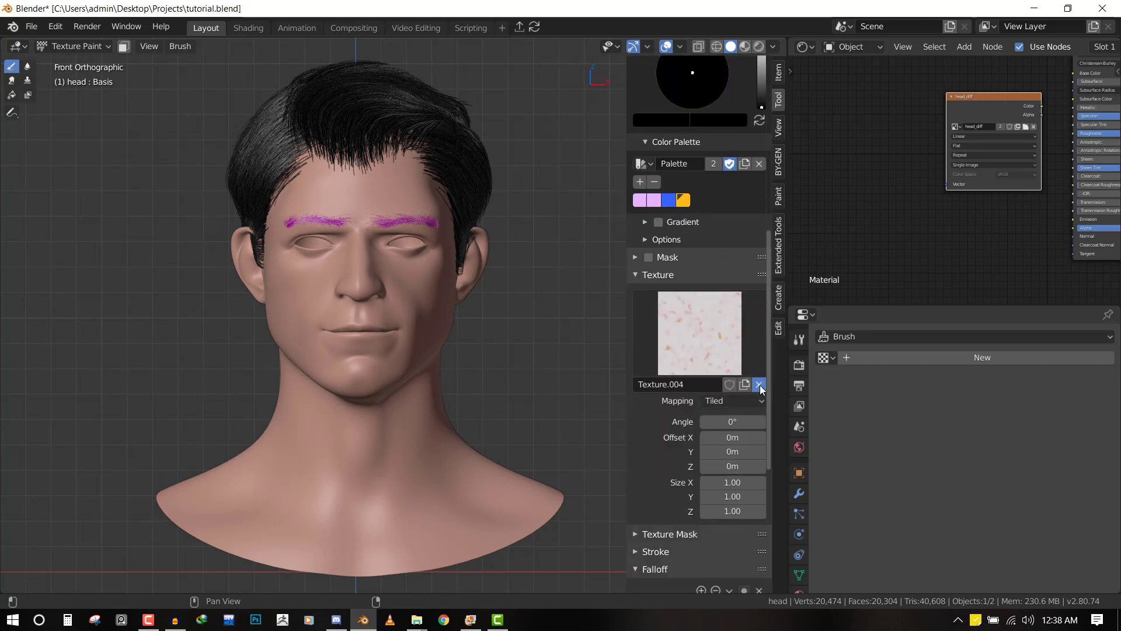
{"action": "left_click", "coordinate": [759, 384]}
{"action": "left_click", "coordinate": [665, 277]}
{"action": "left_click", "coordinate": [655, 328]}
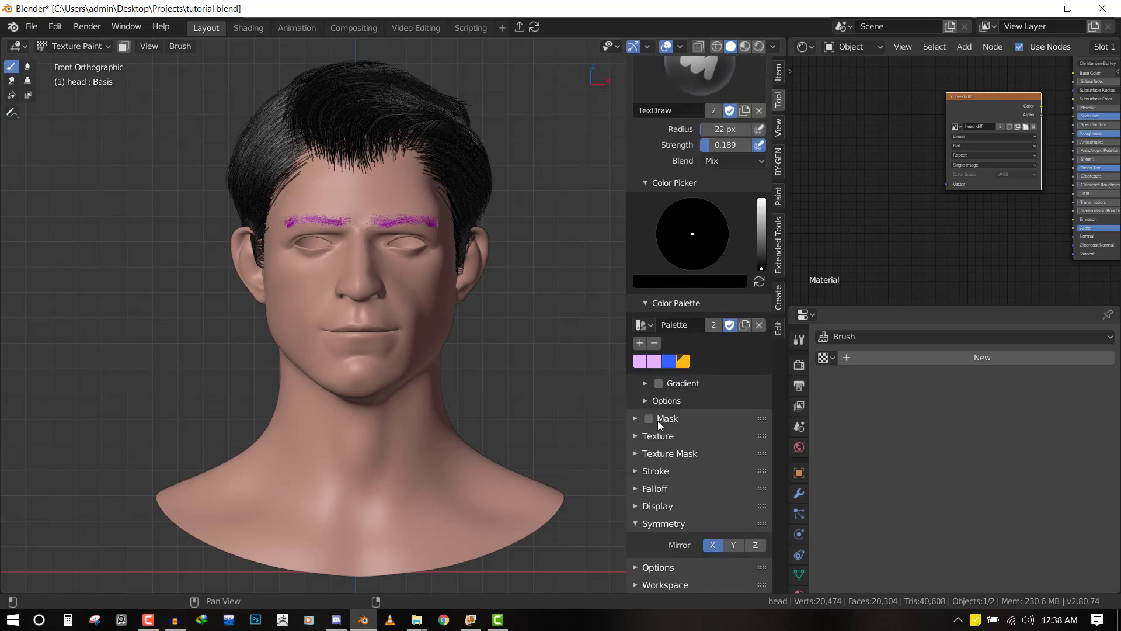
Change the Draw brush's stroke method from Airbrush to Space
{"action": "left_click", "coordinate": [665, 473]}
{"action": "left_click", "coordinate": [732, 491]}
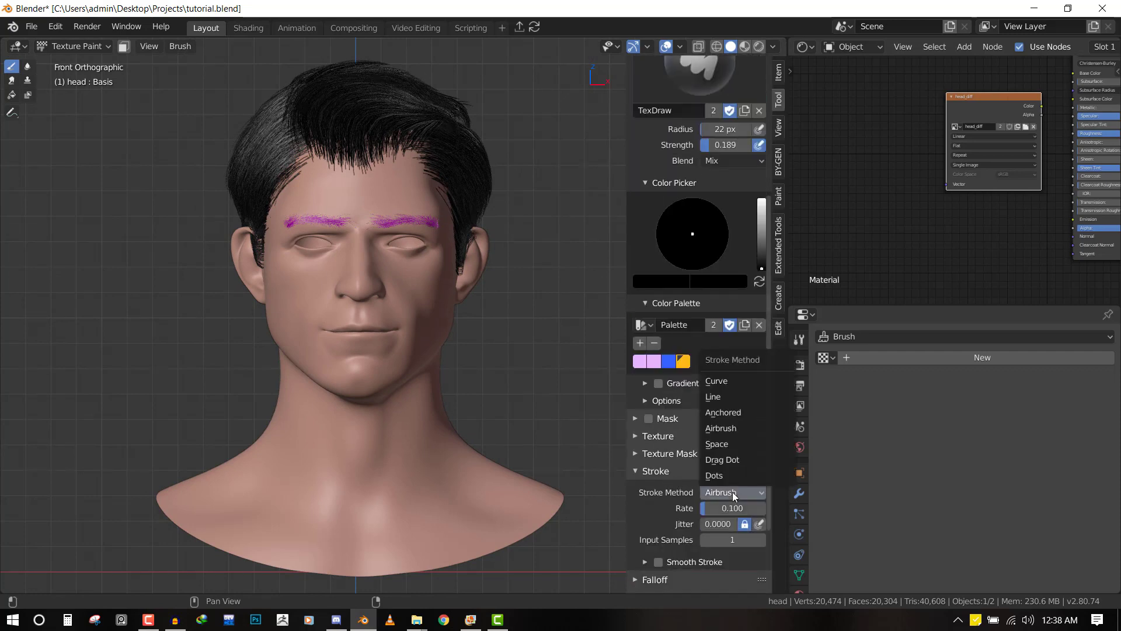
{"action": "left_click", "coordinate": [731, 444]}
{"action": "scroll", "coordinate": [351, 280], "scroll_direction": "up", "scroll_amount": 2}
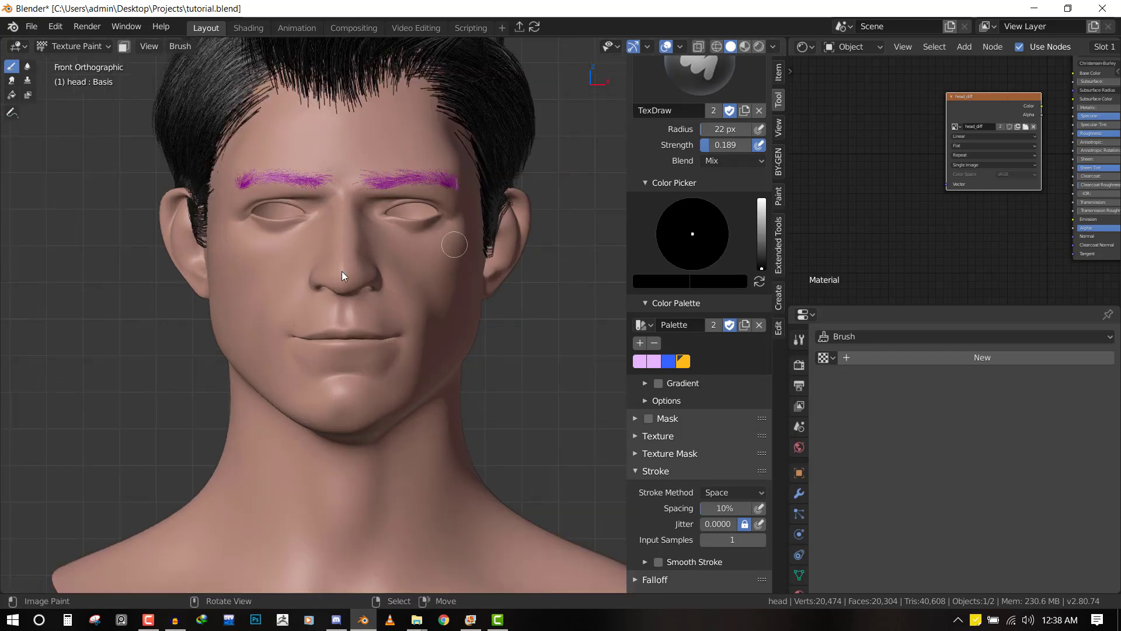
Paint test strokes on the cheek, raising the brush strength to 0.509 between them, and undo both strokes
{"action": "mouse_move", "coordinate": [422, 282]}
{"action": "left_mouse_down"}
{"action": "mouse_move", "coordinate": [430, 261]}
{"action": "mouse_move", "coordinate": [445, 307]}
{"action": "left_mouse_up"}
{"action": "middle_click_drag", "start_coordinate": [445, 308], "coordinate": [460, 310]}
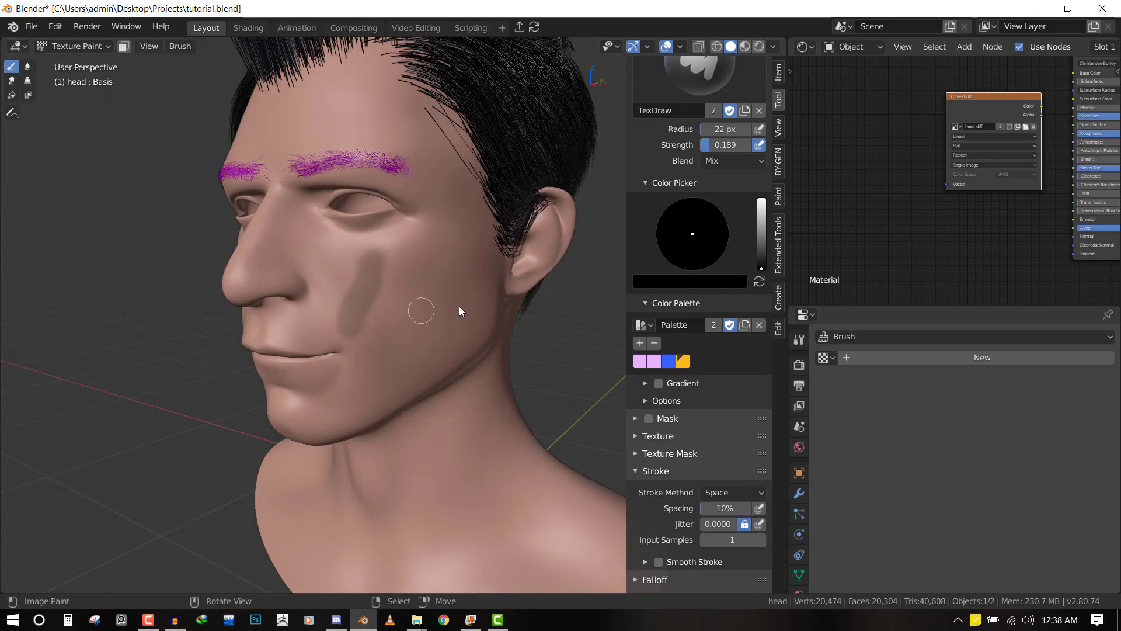
{"action": "key", "text": "shift+f"}
{"action": "left_click", "coordinate": [422, 294]}
{"action": "left_click_drag", "start_coordinate": [440, 245], "coordinate": [406, 342]}
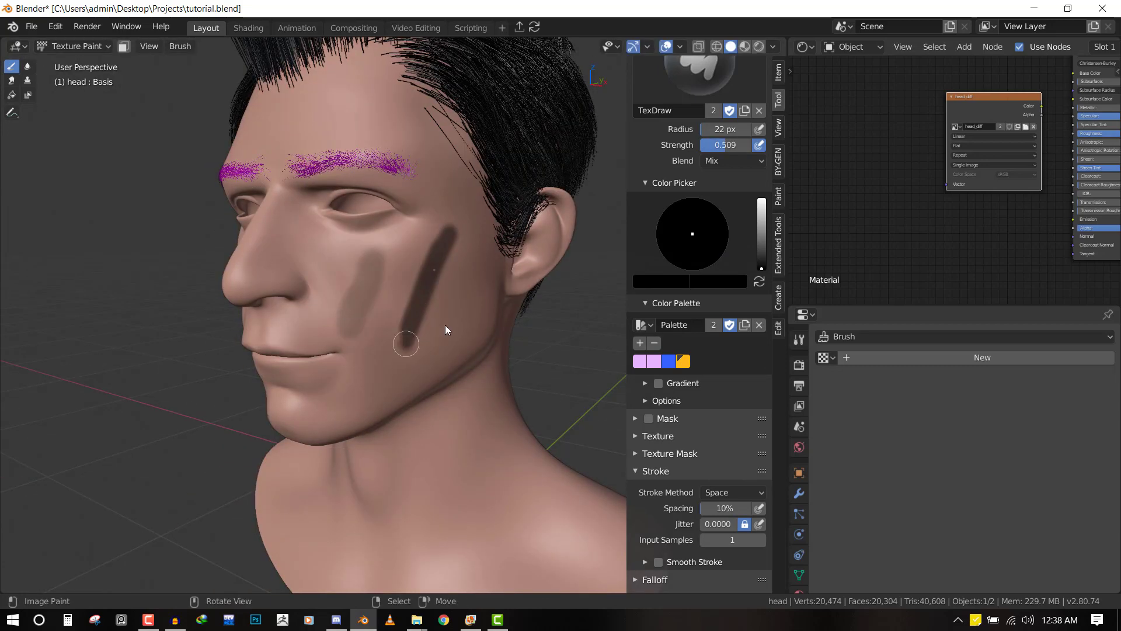
{"action": "key", "text": "ctrl+z"}
{"action": "key", "text": "ctrl+z"}
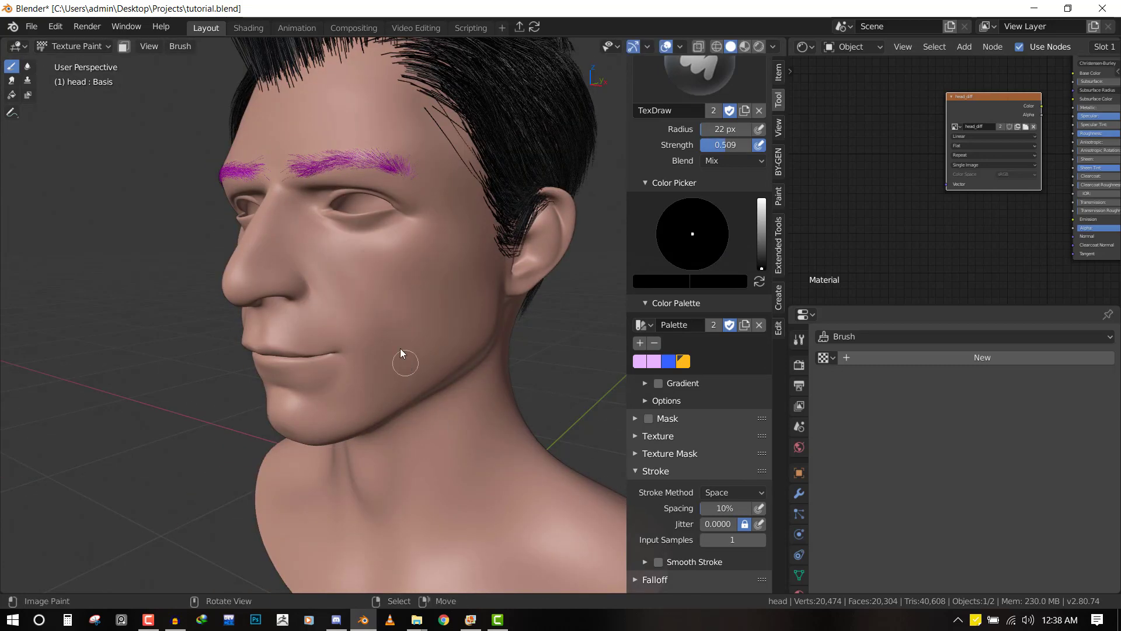
Try the constant falloff preset on the brush with a test stroke on the cheek, and undo the stroke
{"action": "scroll", "coordinate": [423, 308], "scroll_direction": "up", "scroll_amount": 2}
{"action": "left_click", "coordinate": [660, 471]}
{"action": "left_click", "coordinate": [657, 523]}
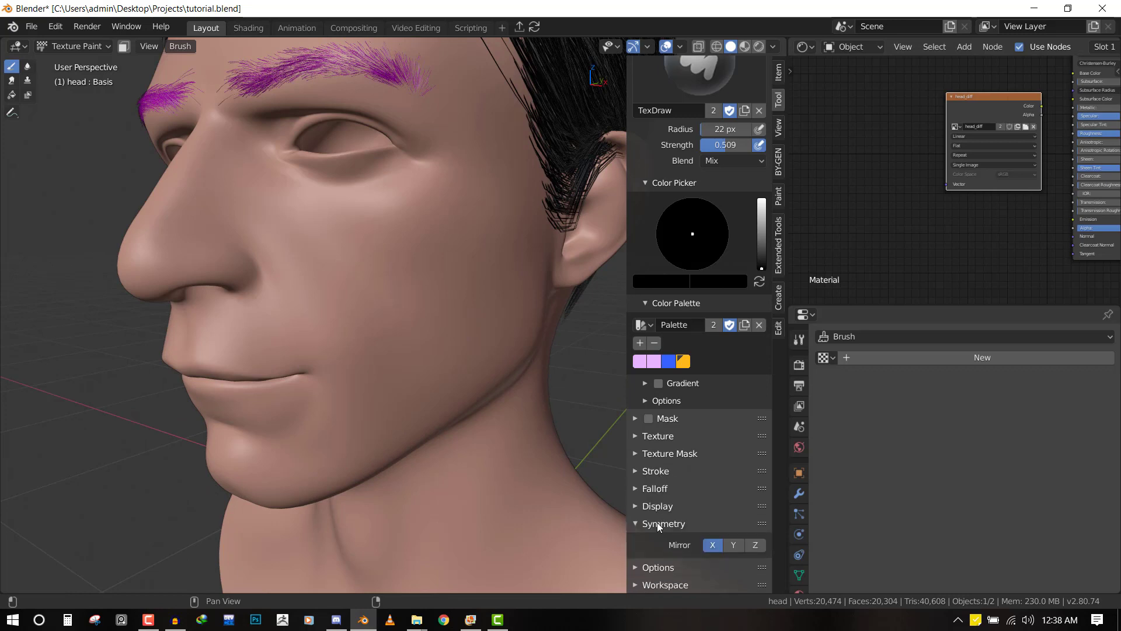
{"action": "left_click", "coordinate": [655, 489]}
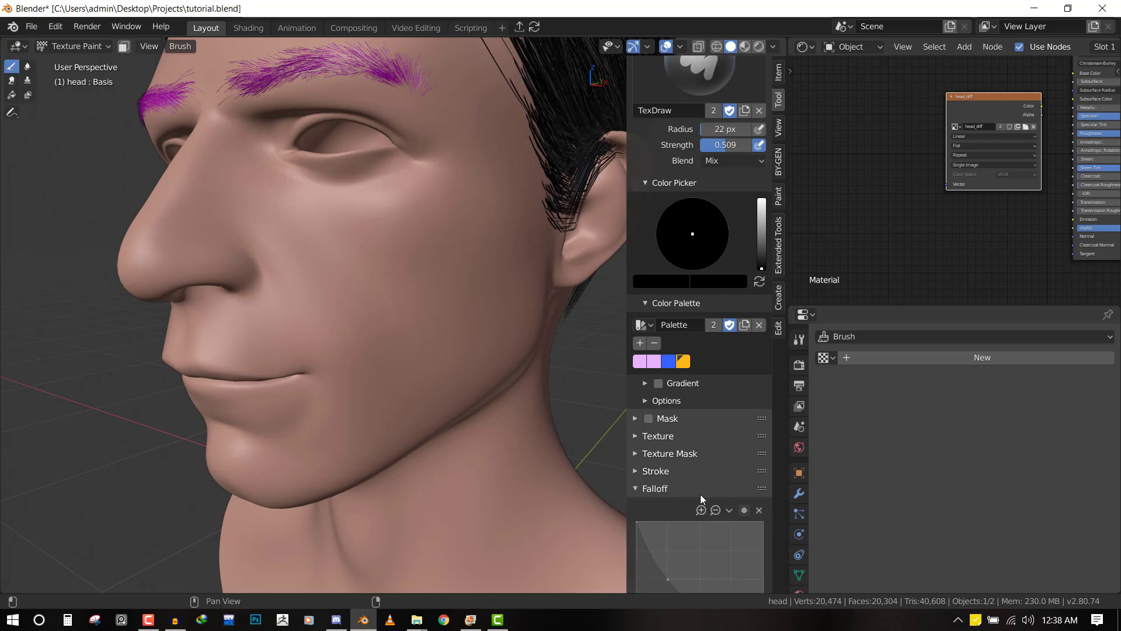
{"action": "scroll", "coordinate": [724, 497], "scroll_direction": "down", "scroll_amount": 6}
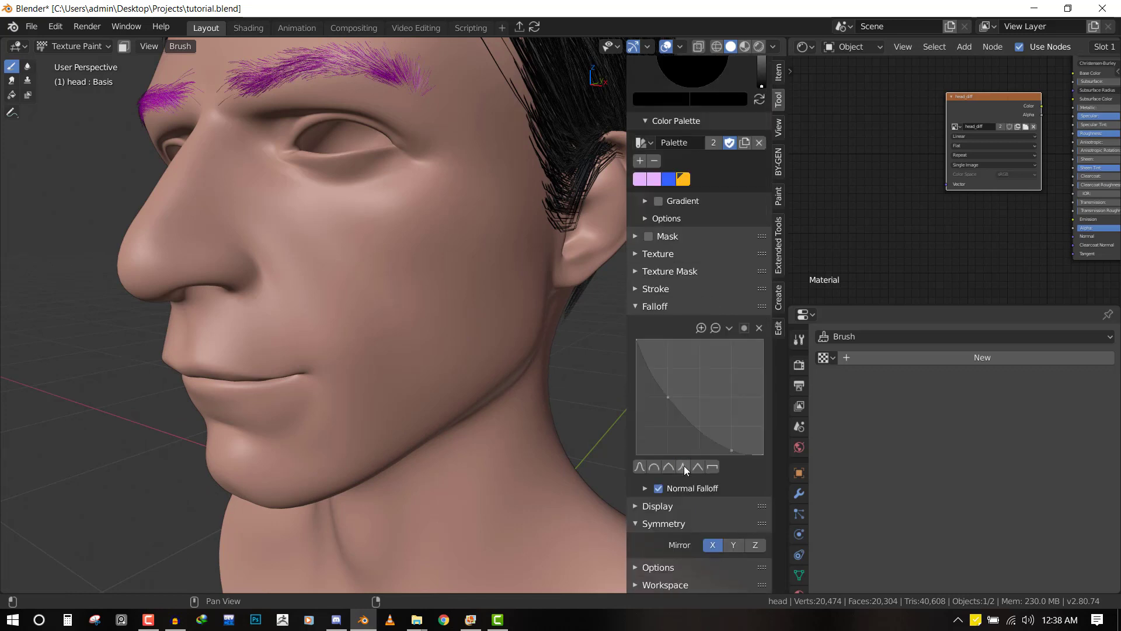
{"action": "left_click", "coordinate": [708, 467]}
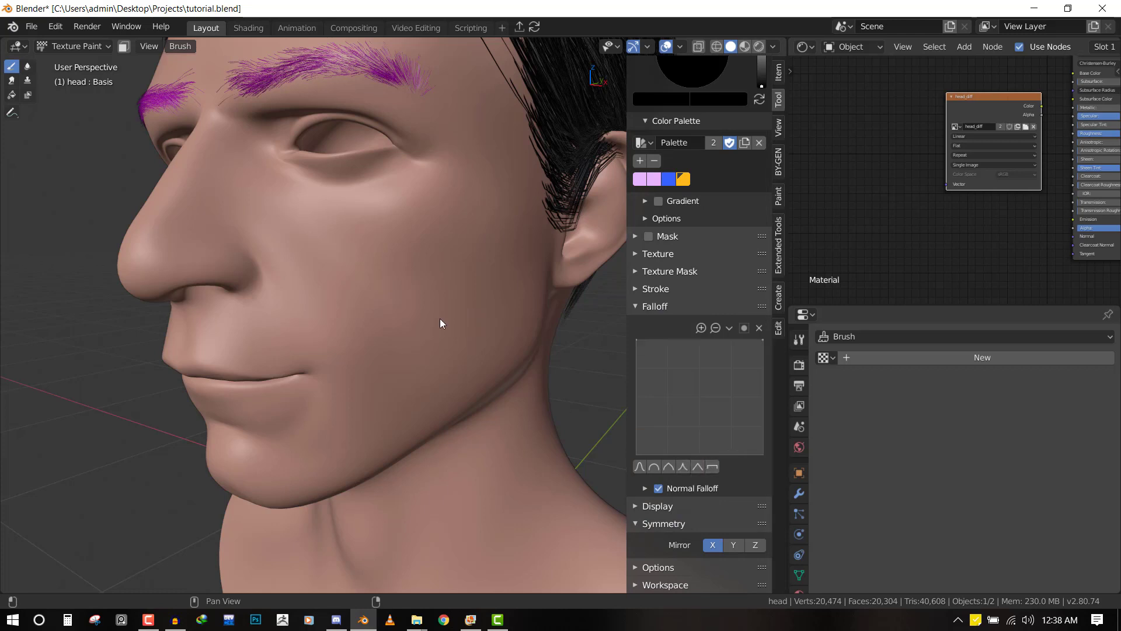
{"action": "left_click_drag", "start_coordinate": [402, 272], "coordinate": [358, 373]}
{"action": "key", "text": "ctrl+z"}
Restore the brush's sharp falloff curve, test it with a stroke on the cheek, and undo the stroke
{"action": "left_click", "coordinate": [684, 469]}
{"action": "left_click_drag", "start_coordinate": [430, 213], "coordinate": [426, 237]}
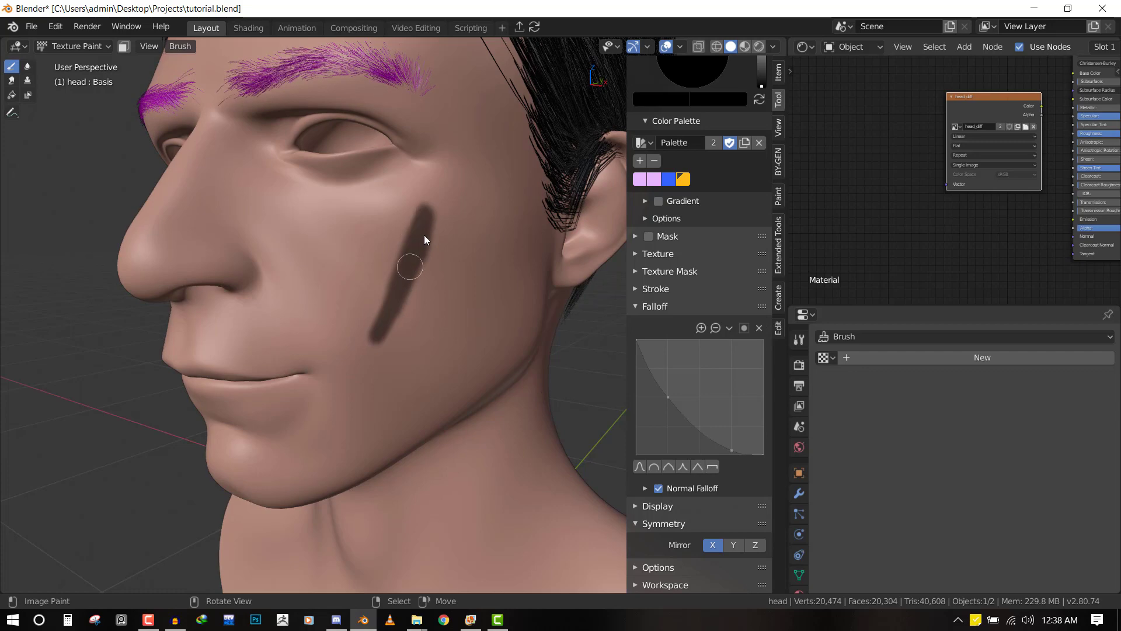
{"action": "key", "text": "ctrl+z"}
Enlarge the Draw brush radius to 101 px and return to the front view of the head
{"action": "scroll", "coordinate": [426, 261], "scroll_direction": "up", "scroll_amount": 2}
{"action": "key", "text": "f"}
{"action": "left_click", "coordinate": [471, 269]}
{"action": "key", "text": "KP_1"}
{"action": "scroll", "coordinate": [461, 277], "scroll_direction": "down", "scroll_amount": 3}
{"action": "middle_click_drag", "start_coordinate": [451, 333], "coordinate": [379, 336]}
{"action": "middle_click_drag", "start_coordinate": [425, 286], "coordinate": [430, 391]}
{"action": "key", "text": "KP_1"}
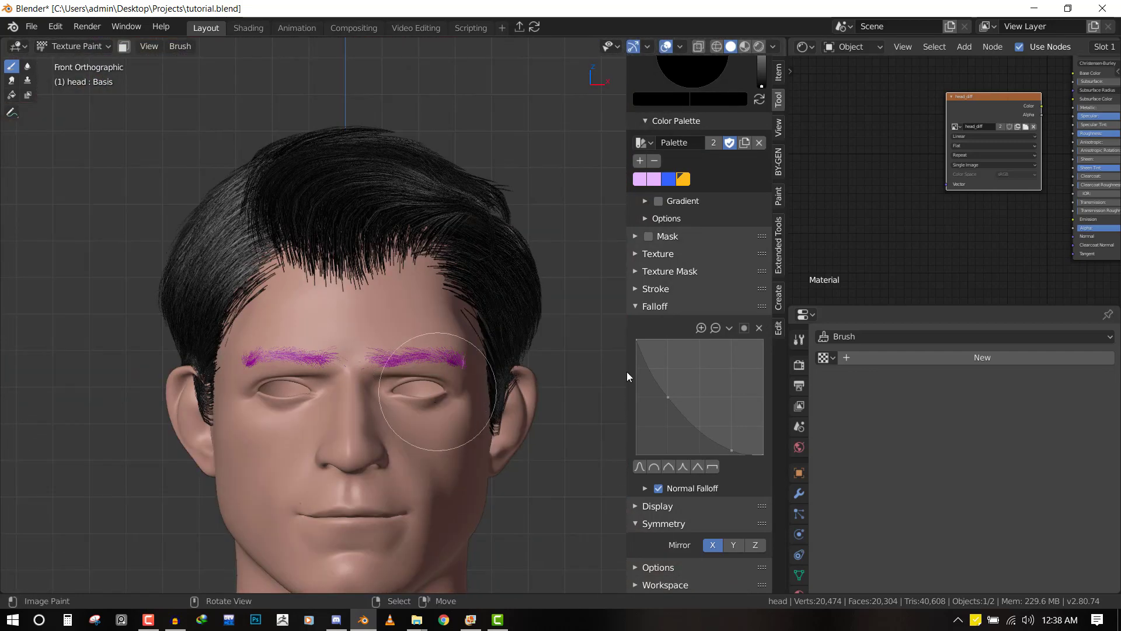
Brighten the black brush colour and change it to a saturated orange
{"action": "scroll", "coordinate": [794, 202], "scroll_direction": "up", "scroll_amount": 1}
{"action": "scroll", "coordinate": [691, 240], "scroll_direction": "up", "scroll_amount": 6}
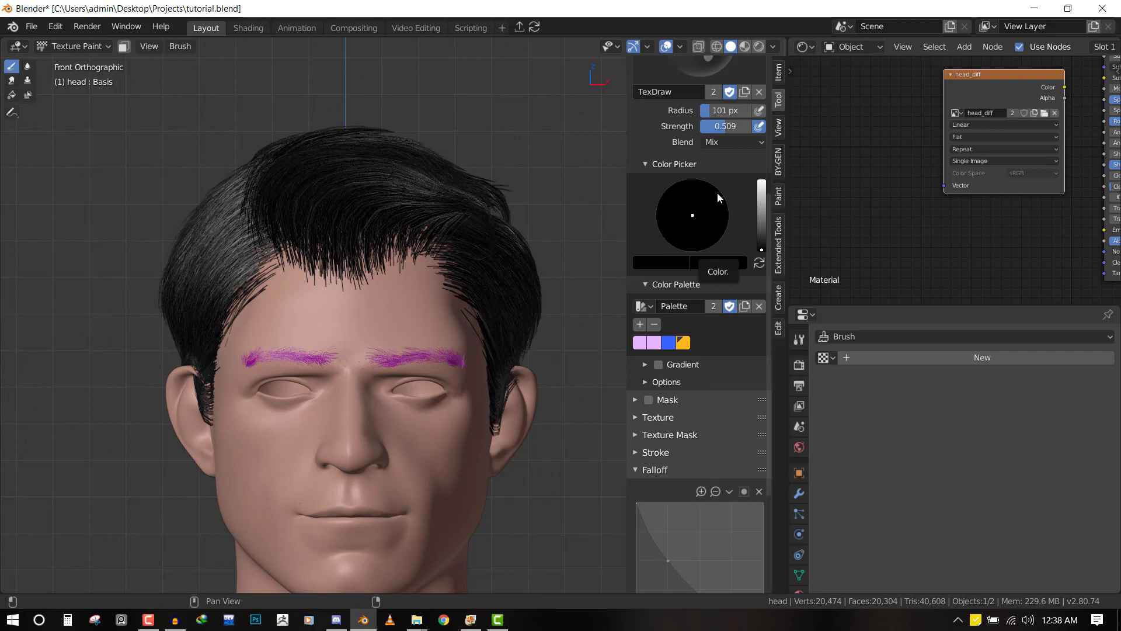
{"action": "left_click_drag", "start_coordinate": [762, 227], "coordinate": [761, 190]}
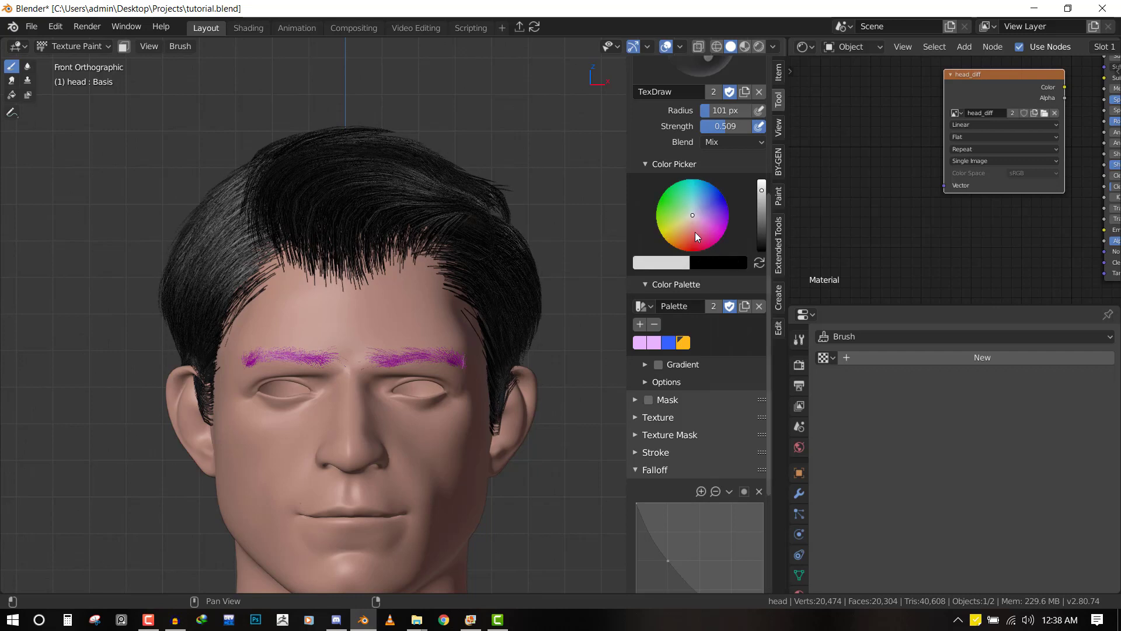
{"action": "left_click_drag", "start_coordinate": [696, 237], "coordinate": [673, 246]}
{"action": "middle_click_drag", "start_coordinate": [369, 292], "coordinate": [359, 332]}
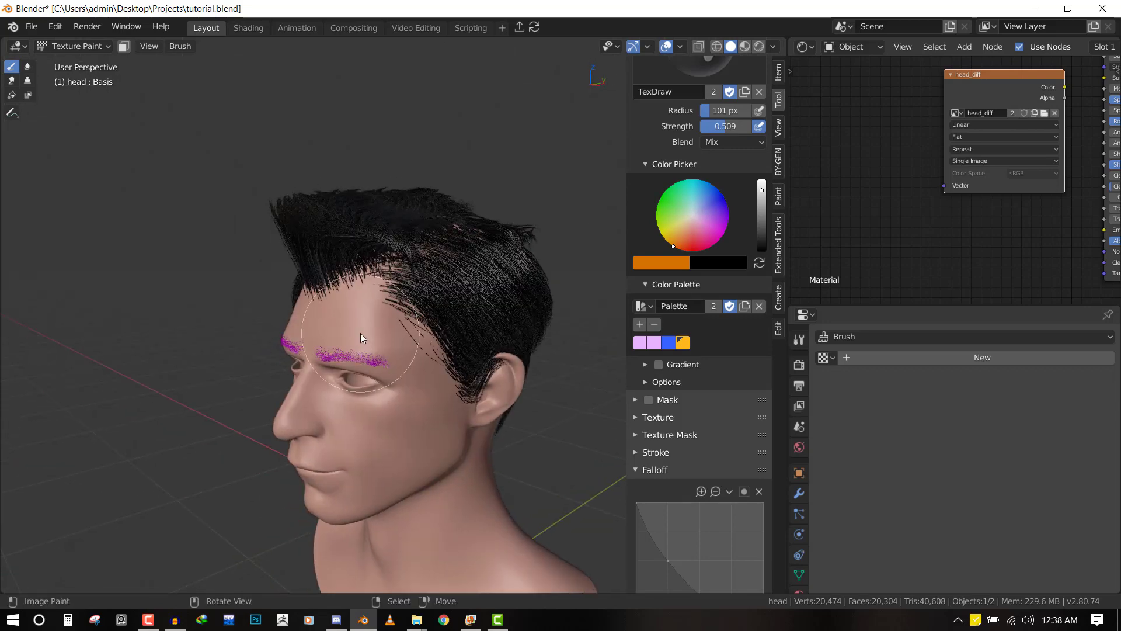
{"action": "scroll", "coordinate": [444, 315], "scroll_direction": "up", "scroll_amount": 3}
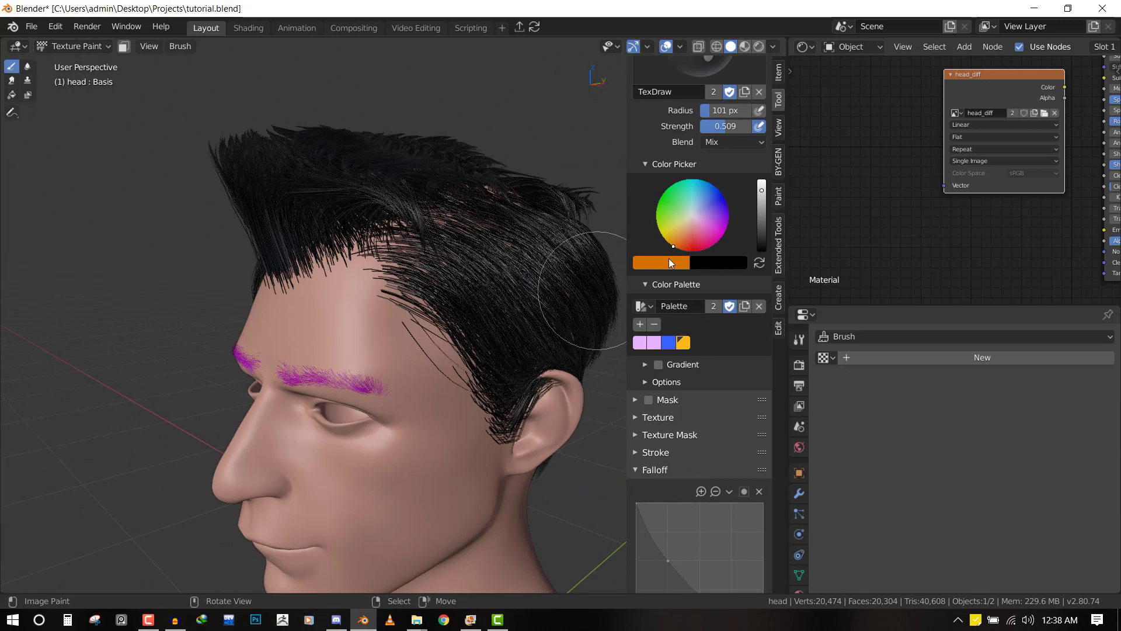
{"action": "left_click_drag", "start_coordinate": [674, 247], "coordinate": [680, 243]}
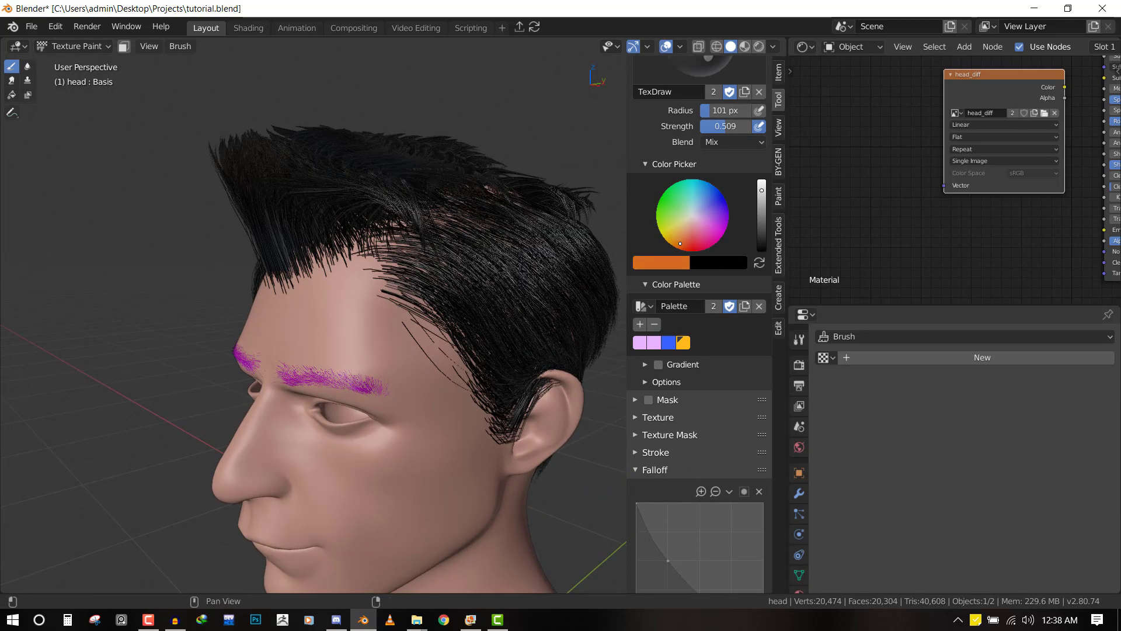
Paint a first orange patch on the forehead in front view and raise the brush strength to 1.000
{"action": "key", "text": "KP_1"}
{"action": "mouse_move", "coordinate": [303, 314]}
{"action": "left_mouse_down"}
{"action": "mouse_move", "coordinate": [360, 279]}
{"action": "mouse_move", "coordinate": [369, 298]}
{"action": "left_mouse_up"}
{"action": "key", "text": "shift+f"}
{"action": "left_click", "coordinate": [341, 305]}
{"action": "key", "text": "shift+f"}
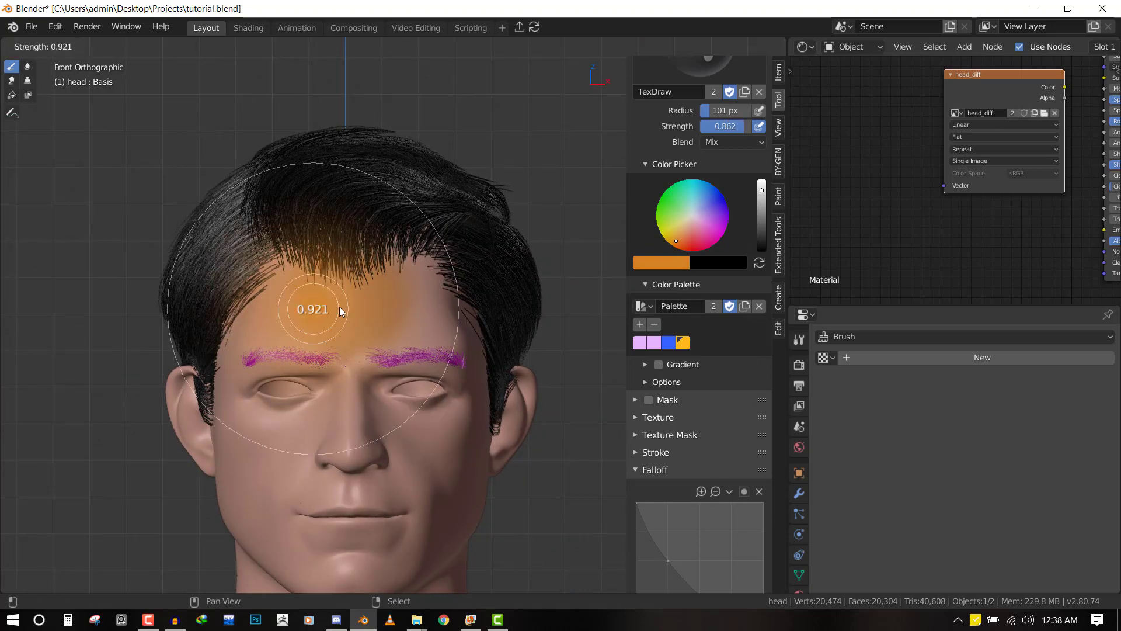
{"action": "left_click", "coordinate": [336, 307]}
Raise the orange brush colour to full brightness and paint the whole forehead down to the brows and temples
{"action": "middle_click_drag", "start_coordinate": [360, 351], "coordinate": [444, 303]}
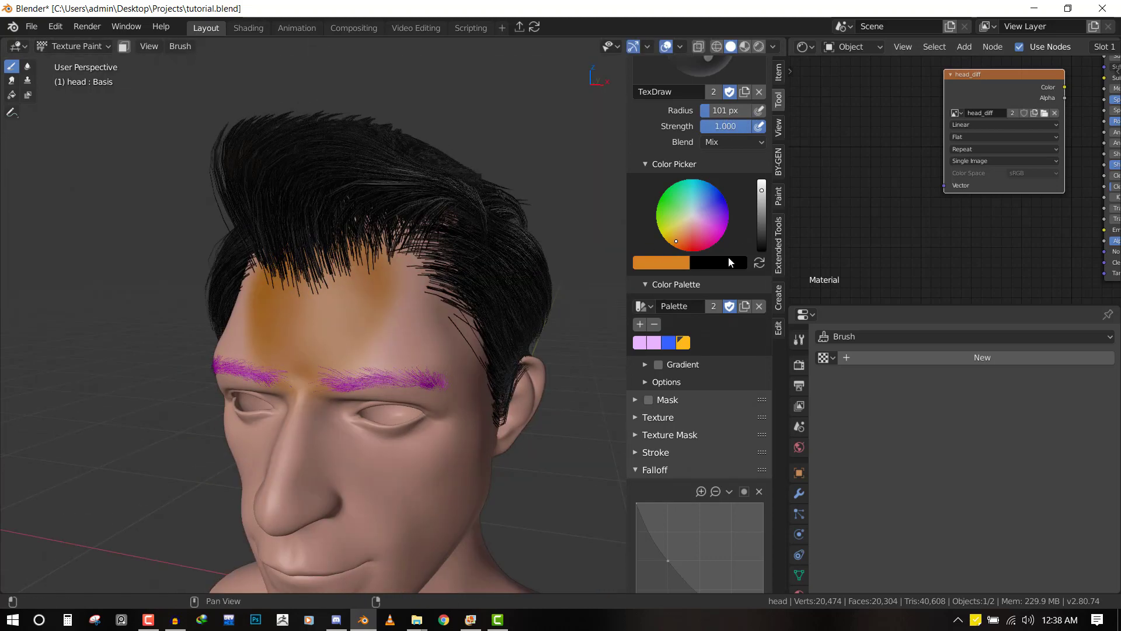
{"action": "scroll", "coordinate": [743, 195], "scroll_direction": "up", "scroll_amount": 1}
{"action": "left_click_drag", "start_coordinate": [768, 221], "coordinate": [767, 202]}
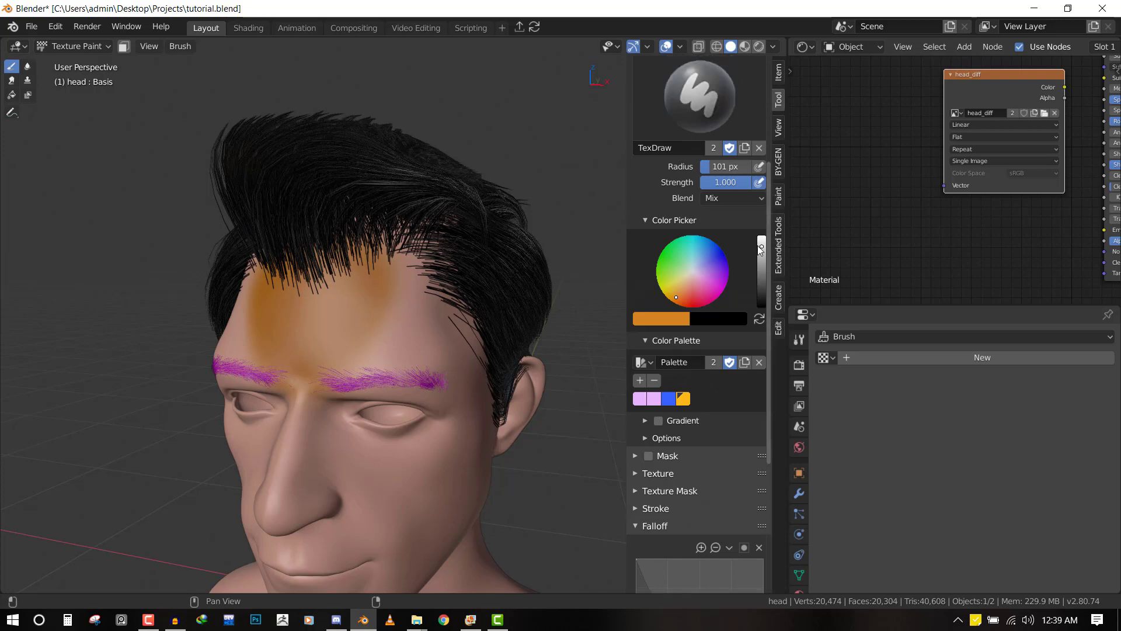
{"action": "left_click_drag", "start_coordinate": [762, 245], "coordinate": [762, 234]}
{"action": "mouse_move", "coordinate": [355, 333]}
{"action": "left_mouse_down"}
{"action": "mouse_move", "coordinate": [325, 292]}
{"action": "mouse_move", "coordinate": [326, 353]}
{"action": "mouse_move", "coordinate": [393, 331]}
{"action": "left_mouse_up"}
{"action": "middle_click_drag", "start_coordinate": [394, 326], "coordinate": [363, 241]}
{"action": "mouse_move", "coordinate": [368, 242]}
{"action": "left_mouse_down"}
{"action": "mouse_move", "coordinate": [392, 340]}
{"action": "mouse_move", "coordinate": [429, 349]}
{"action": "mouse_move", "coordinate": [448, 318]}
{"action": "mouse_move", "coordinate": [441, 388]}
{"action": "left_mouse_up"}
{"action": "key", "text": "KP_1"}
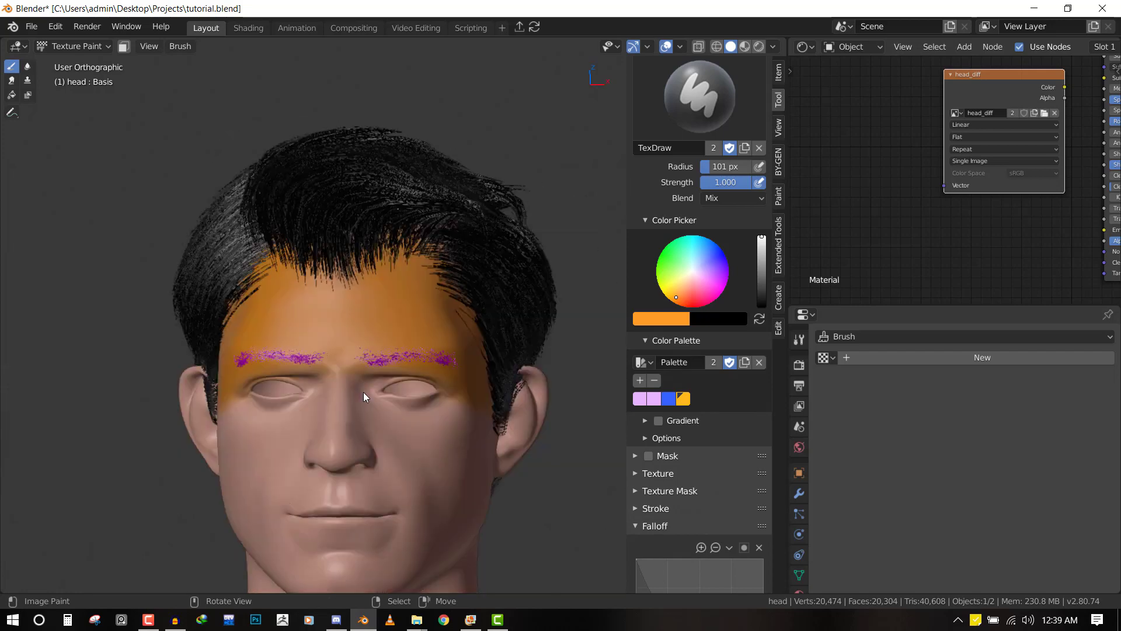
Set the brush colour to pure red and paint the nose and the area beside it
{"action": "middle_click_drag", "start_coordinate": [423, 374], "coordinate": [680, 264]}
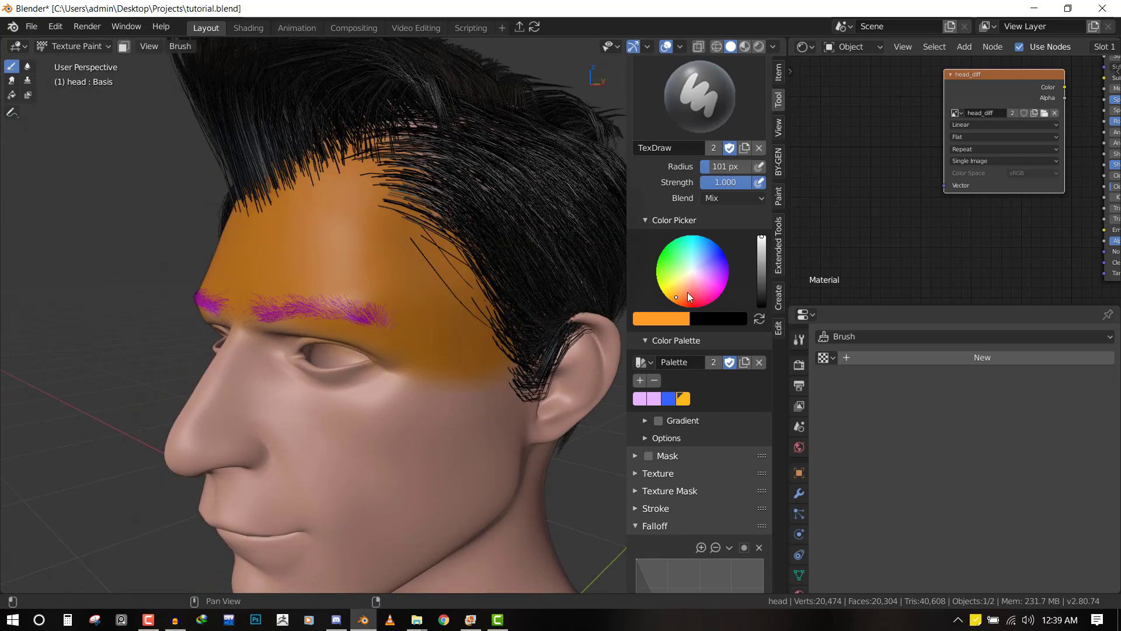
{"action": "left_click", "coordinate": [695, 305]}
{"action": "mouse_move", "coordinate": [144, 405]}
{"action": "middle_mouse_down"}
{"action": "mouse_move", "coordinate": [272, 380]}
{"action": "mouse_move", "coordinate": [288, 408]}
{"action": "middle_mouse_up"}
{"action": "mouse_move", "coordinate": [288, 408]}
{"action": "left_mouse_down"}
{"action": "mouse_move", "coordinate": [282, 366]}
{"action": "mouse_move", "coordinate": [300, 399]}
{"action": "left_mouse_up"}
{"action": "middle_click_drag", "start_coordinate": [299, 398], "coordinate": [341, 345]}
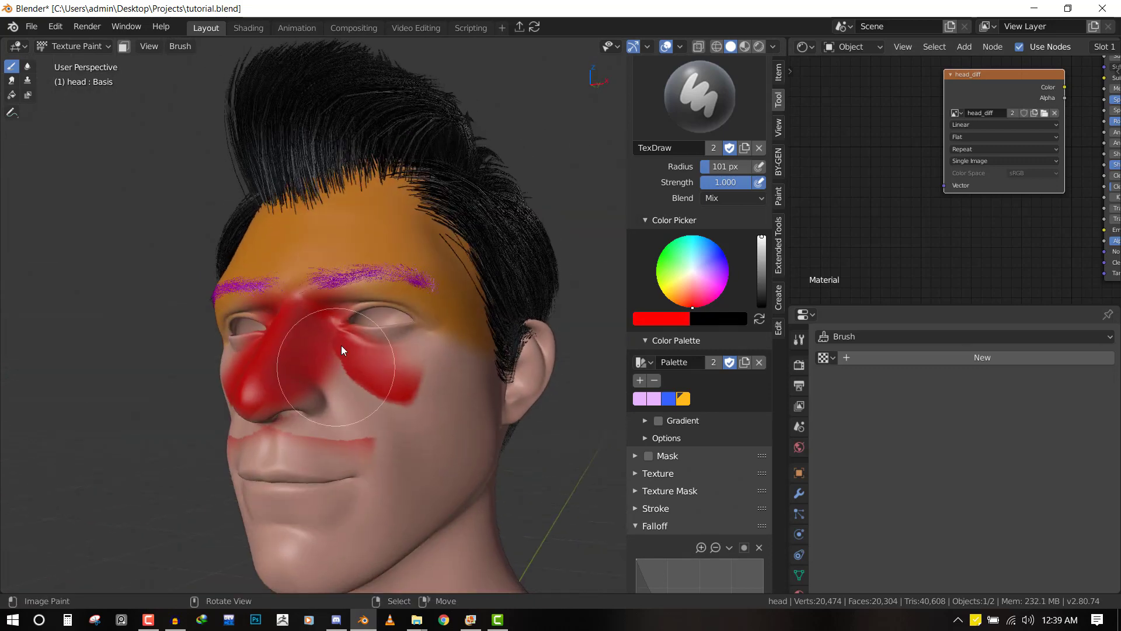
Extend the red paint around the eye and across the cheek towards the ear
{"action": "mouse_move", "coordinate": [341, 345]}
{"action": "left_mouse_down"}
{"action": "mouse_move", "coordinate": [359, 421]}
{"action": "mouse_move", "coordinate": [328, 411]}
{"action": "mouse_move", "coordinate": [387, 412]}
{"action": "mouse_move", "coordinate": [362, 331]}
{"action": "mouse_move", "coordinate": [432, 340]}
{"action": "left_mouse_up"}
{"action": "middle_click_drag", "start_coordinate": [432, 340], "coordinate": [433, 324]}
{"action": "left_click", "coordinate": [433, 324]}
{"action": "left_click_drag", "start_coordinate": [412, 411], "coordinate": [448, 401]}
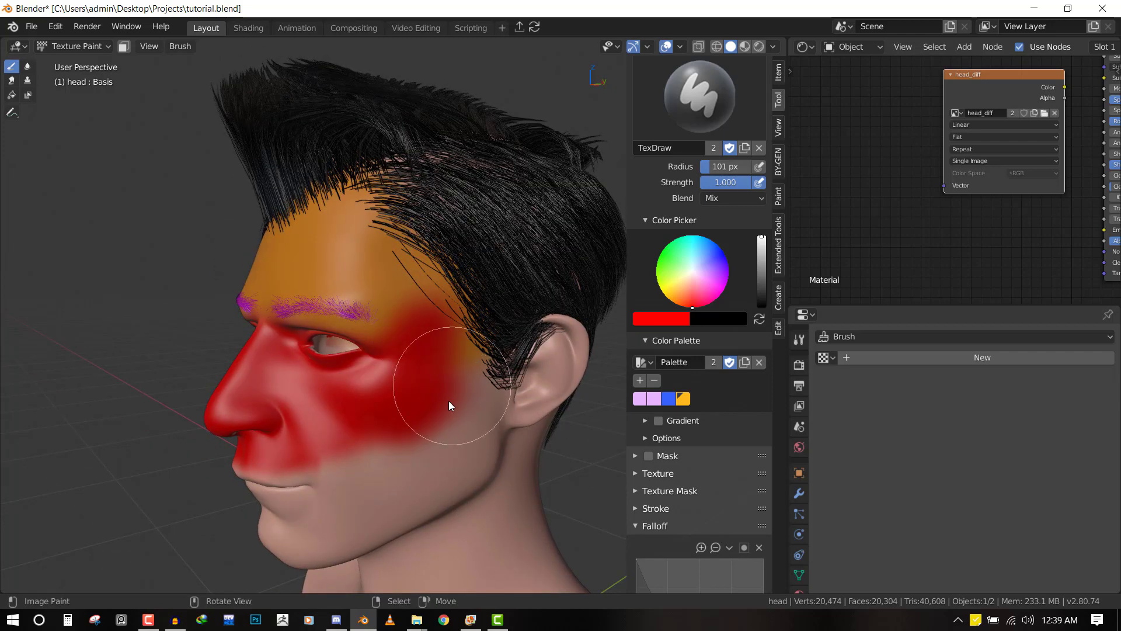
Hide the sidebar and show the tool settings in the 3D viewport's header
{"action": "scroll", "coordinate": [354, 363], "scroll_direction": "down", "scroll_amount": 4}
{"action": "key", "text": "n"}
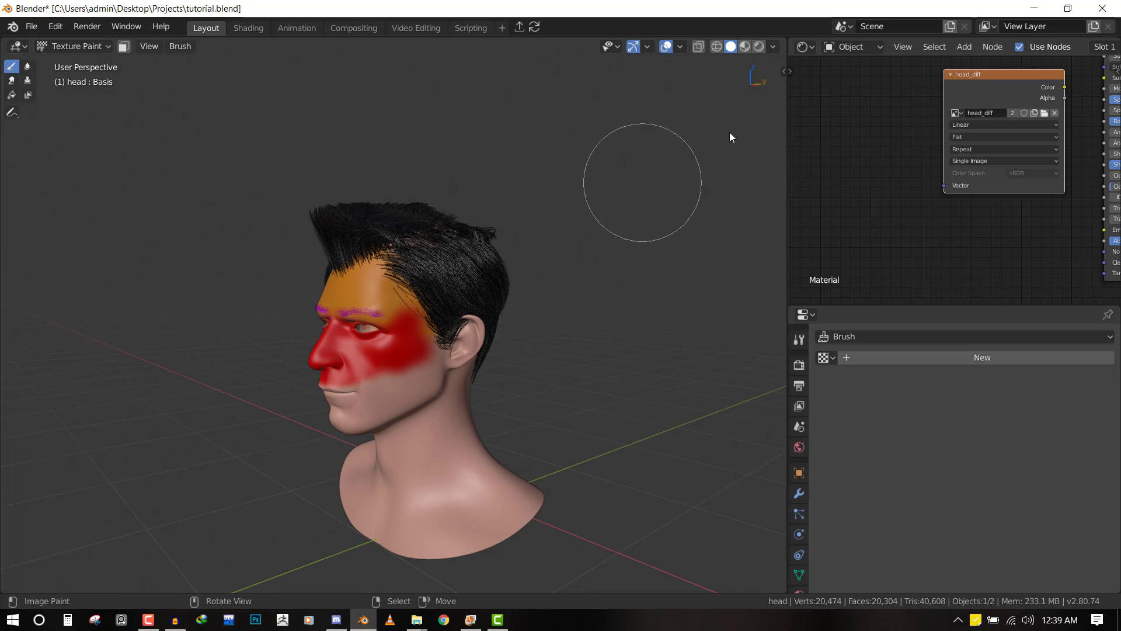
{"action": "key", "text": "n"}
{"action": "key", "text": "n"}
{"action": "right_click", "coordinate": [635, 49]}
{"action": "mouse_move", "coordinate": [603, 177]}
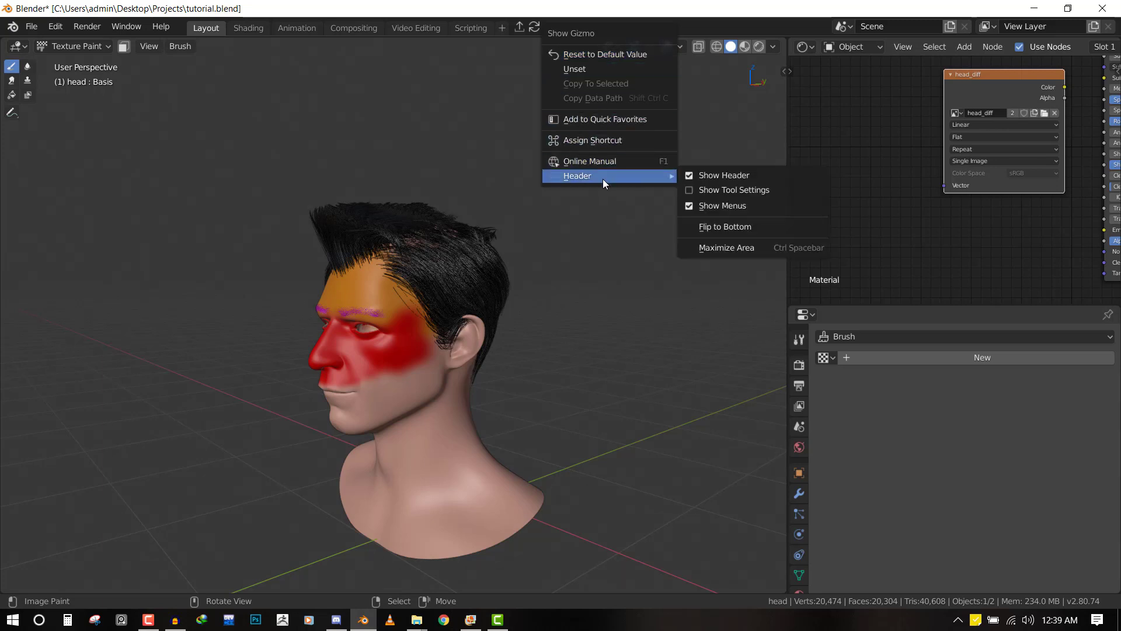
{"action": "left_click", "coordinate": [727, 191]}
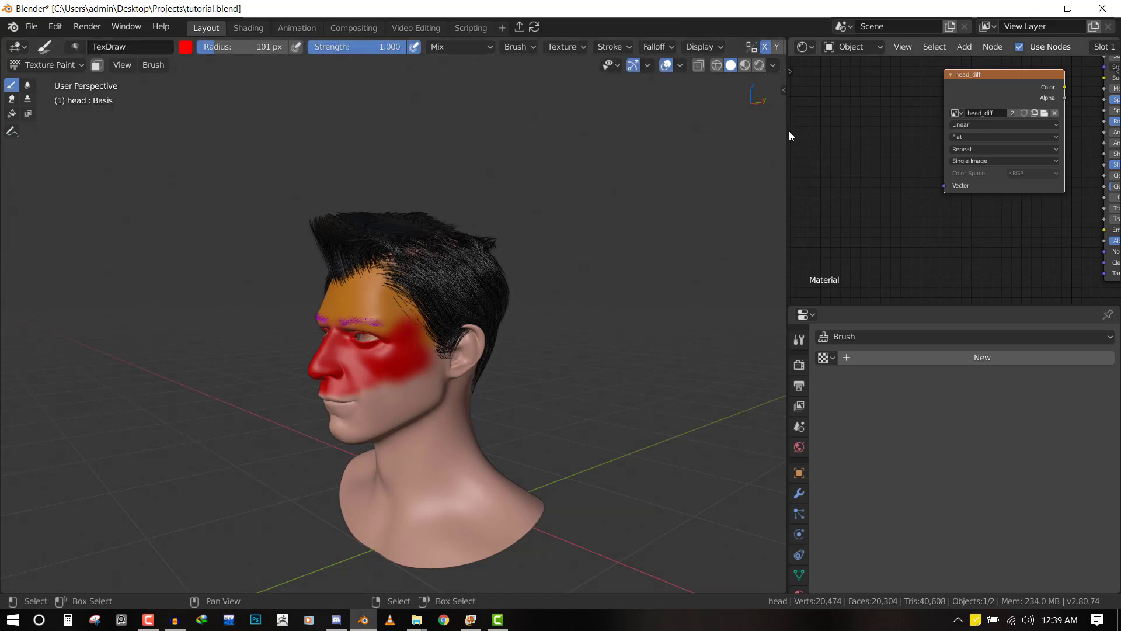
Widen and maximize the 3D viewport, and continue the red paint over the skin beside the ear and the ear itself
{"action": "left_click_drag", "start_coordinate": [788, 115], "coordinate": [980, 112]}
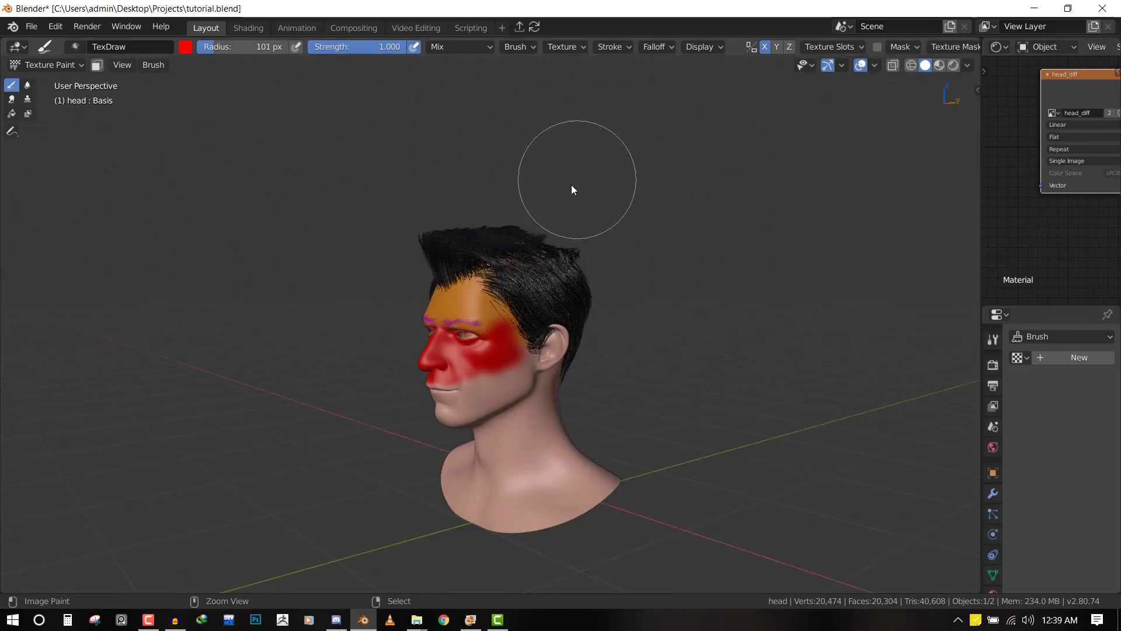
{"action": "key", "text": "ctrl+space"}
{"action": "middle_click_drag", "start_coordinate": [526, 227], "coordinate": [588, 185]}
{"action": "scroll", "coordinate": [589, 222], "scroll_direction": "up", "scroll_amount": 3}
{"action": "middle_click_drag", "start_coordinate": [591, 250], "coordinate": [571, 268]}
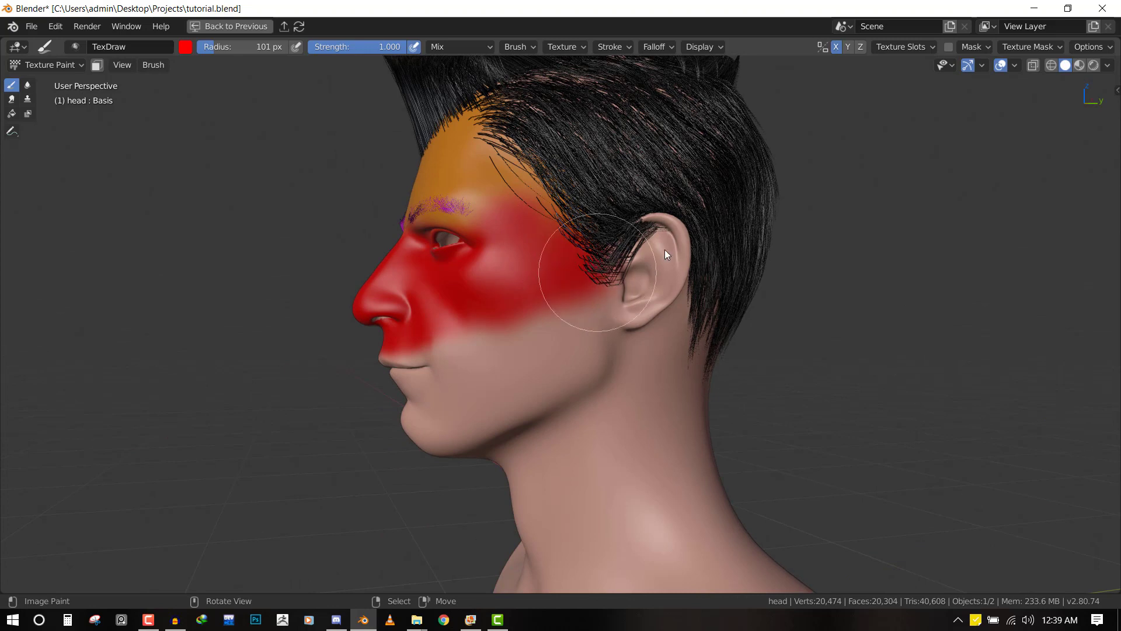
Change the brush colour to blue and paint the mouth, the chin and the front of the jaw
{"action": "right_click", "coordinate": [641, 154]}
{"action": "left_click", "coordinate": [642, 185]}
{"action": "middle_click_drag", "start_coordinate": [376, 412], "coordinate": [441, 355]}
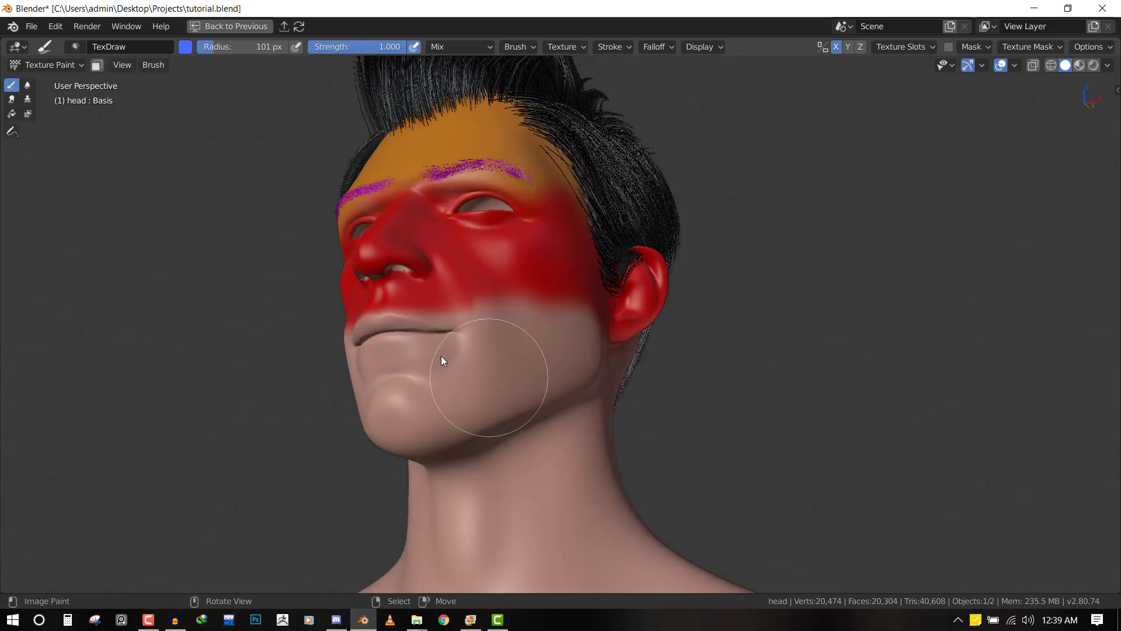
{"action": "mouse_move", "coordinate": [365, 389]}
{"action": "left_mouse_down"}
{"action": "mouse_move", "coordinate": [466, 327]}
{"action": "mouse_move", "coordinate": [452, 349]}
{"action": "mouse_move", "coordinate": [499, 334]}
{"action": "left_mouse_up"}
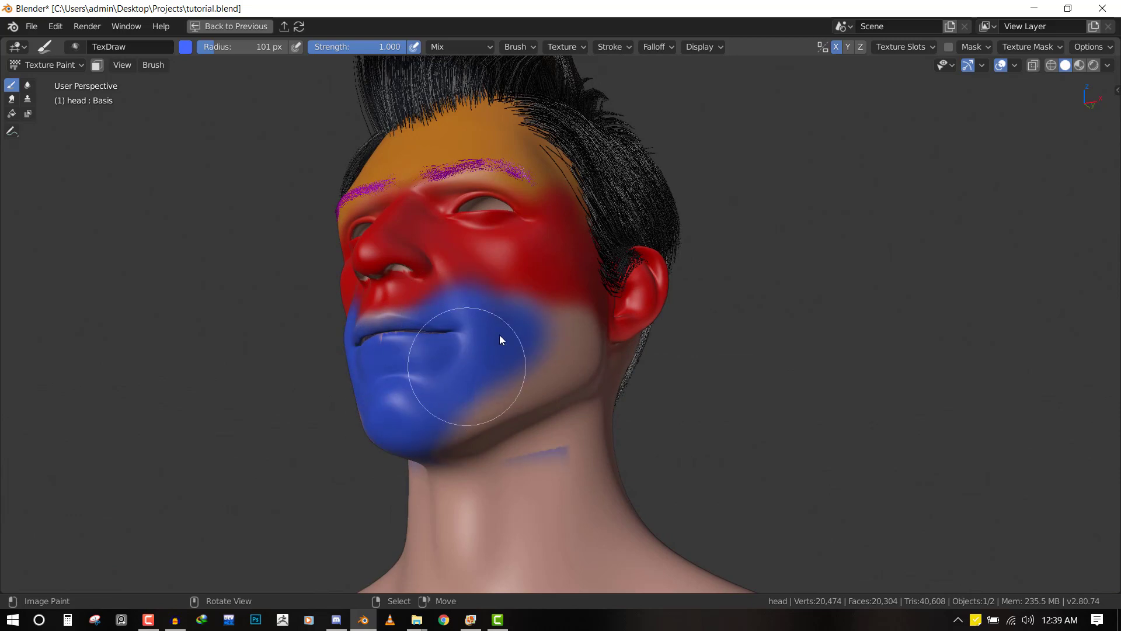
Extend the blue paint along the lower cheek and jawline up to below the ear
{"action": "middle_click_drag", "start_coordinate": [499, 335], "coordinate": [444, 411]}
{"action": "mouse_move", "coordinate": [445, 415]}
{"action": "left_mouse_down"}
{"action": "mouse_move", "coordinate": [578, 335]}
{"action": "mouse_move", "coordinate": [523, 350]}
{"action": "left_mouse_up"}
{"action": "middle_click_drag", "start_coordinate": [522, 349], "coordinate": [586, 359]}
{"action": "left_click_drag", "start_coordinate": [586, 359], "coordinate": [534, 422]}
{"action": "mouse_move", "coordinate": [534, 421]}
{"action": "middle_mouse_down"}
{"action": "mouse_move", "coordinate": [579, 385]}
{"action": "mouse_move", "coordinate": [477, 465]}
{"action": "mouse_move", "coordinate": [460, 436]}
{"action": "mouse_move", "coordinate": [530, 434]}
{"action": "mouse_move", "coordinate": [460, 130]}
{"action": "mouse_move", "coordinate": [508, 173]}
{"action": "mouse_move", "coordinate": [455, 173]}
{"action": "middle_mouse_up"}
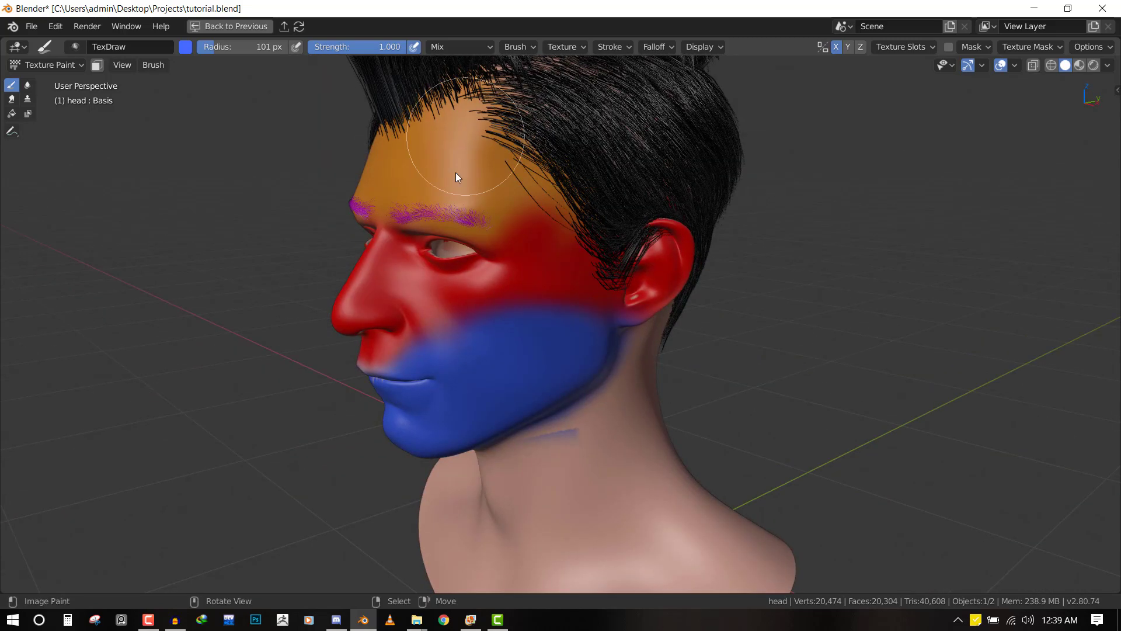
{"action": "mouse_move", "coordinate": [473, 326]}
{"action": "middle_mouse_down"}
{"action": "mouse_move", "coordinate": [490, 383]}
{"action": "mouse_move", "coordinate": [584, 365]}
{"action": "middle_mouse_up"}
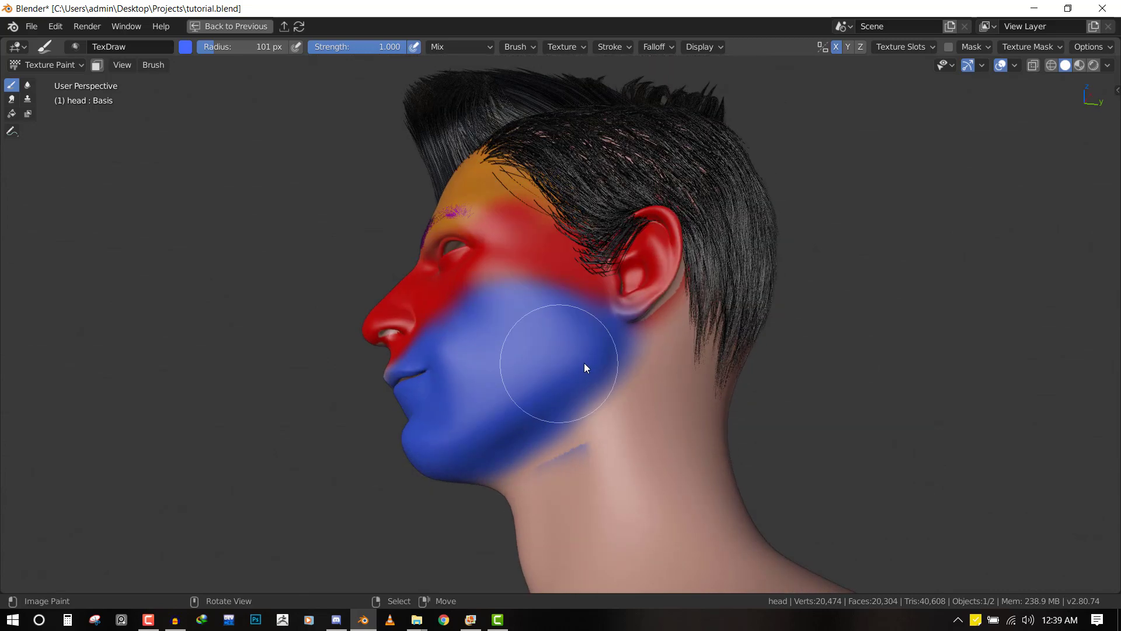
Extend the blue paint under the jaw onto the upper neck, and swap back to red to touch up the ear area
{"action": "mouse_move", "coordinate": [584, 365]}
{"action": "left_mouse_down"}
{"action": "mouse_move", "coordinate": [514, 479]}
{"action": "mouse_move", "coordinate": [595, 378]}
{"action": "left_mouse_up"}
{"action": "mouse_move", "coordinate": [626, 343]}
{"action": "middle_mouse_down"}
{"action": "mouse_move", "coordinate": [467, 325]}
{"action": "mouse_move", "coordinate": [664, 254]}
{"action": "mouse_move", "coordinate": [615, 241]}
{"action": "mouse_move", "coordinate": [586, 269]}
{"action": "middle_mouse_up"}
{"action": "mouse_move", "coordinate": [586, 269]}
{"action": "left_mouse_down"}
{"action": "mouse_move", "coordinate": [590, 223]}
{"action": "mouse_move", "coordinate": [580, 314]}
{"action": "left_mouse_up"}
{"action": "middle_click_drag", "start_coordinate": [580, 313], "coordinate": [593, 313]}
{"action": "key", "text": "x"}
{"action": "mouse_move", "coordinate": [674, 262]}
{"action": "left_mouse_down"}
{"action": "mouse_move", "coordinate": [644, 264]}
{"action": "mouse_move", "coordinate": [650, 277]}
{"action": "mouse_move", "coordinate": [621, 248]}
{"action": "mouse_move", "coordinate": [621, 277]}
{"action": "left_mouse_up"}
{"action": "key", "text": "KP_1"}
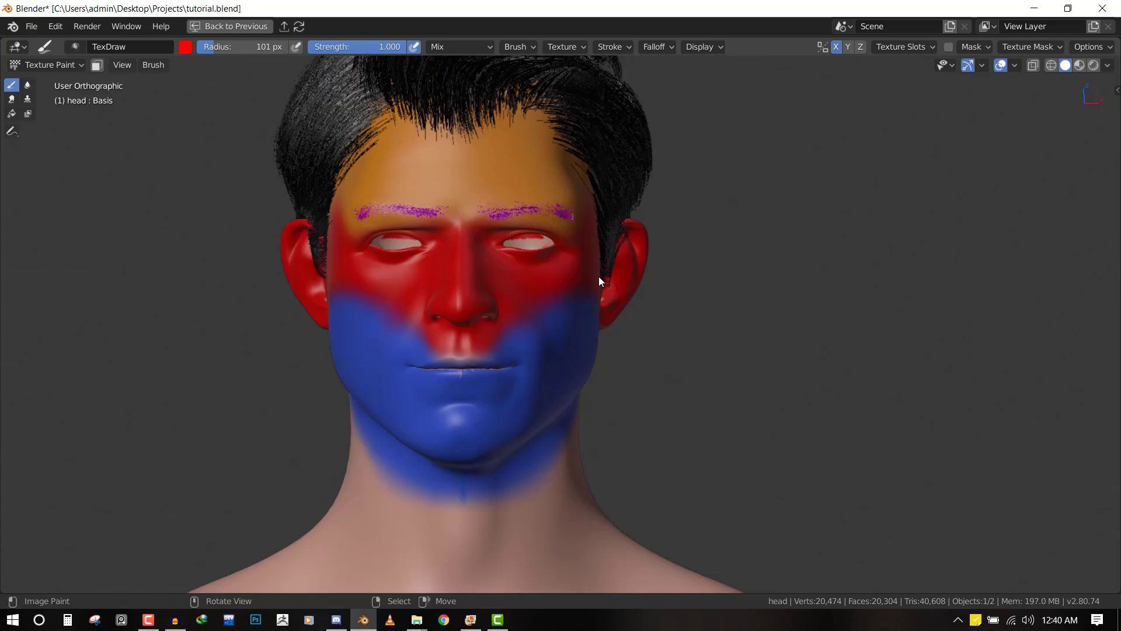
Change the brush colour to light yellow, lower its strength to 0.304 and lightly tint the skin between the eyebrows
{"action": "middle_click_drag", "start_coordinate": [607, 289], "coordinate": [597, 300]}
{"action": "scroll", "coordinate": [562, 343], "scroll_direction": "up", "scroll_amount": 5}
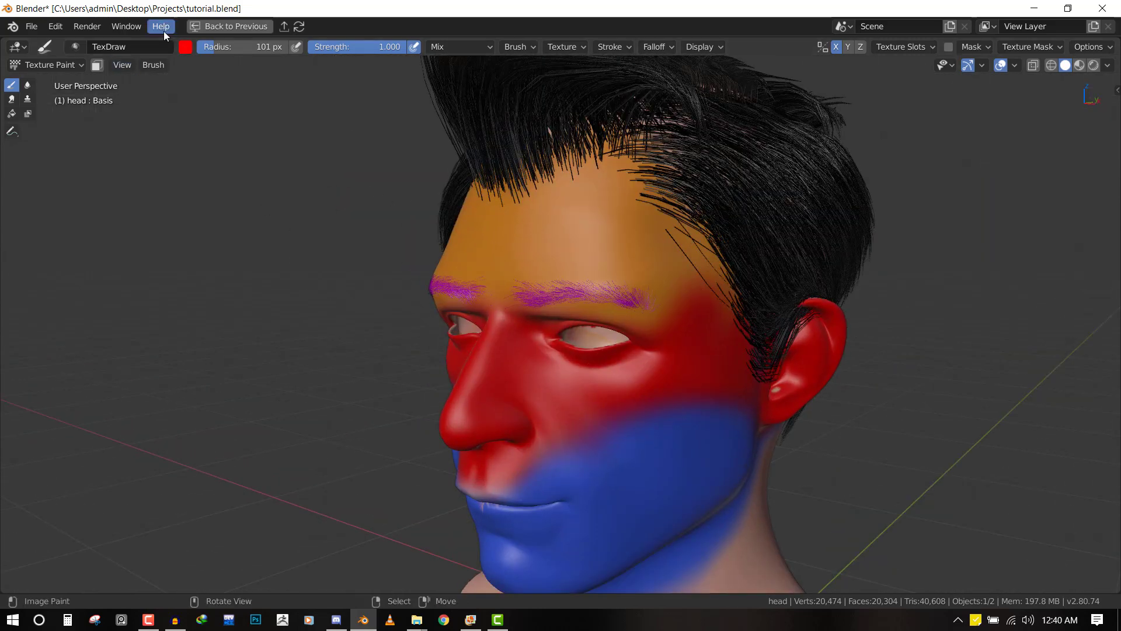
{"action": "right_click", "coordinate": [581, 156]}
{"action": "left_click", "coordinate": [588, 198]}
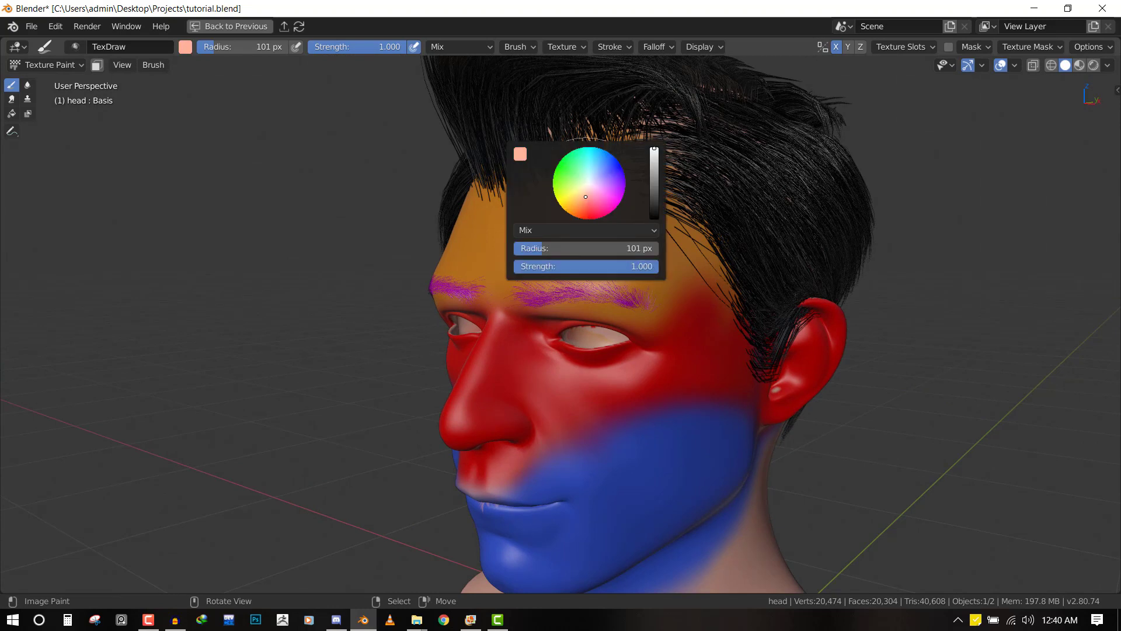
{"action": "right_click", "coordinate": [620, 230]}
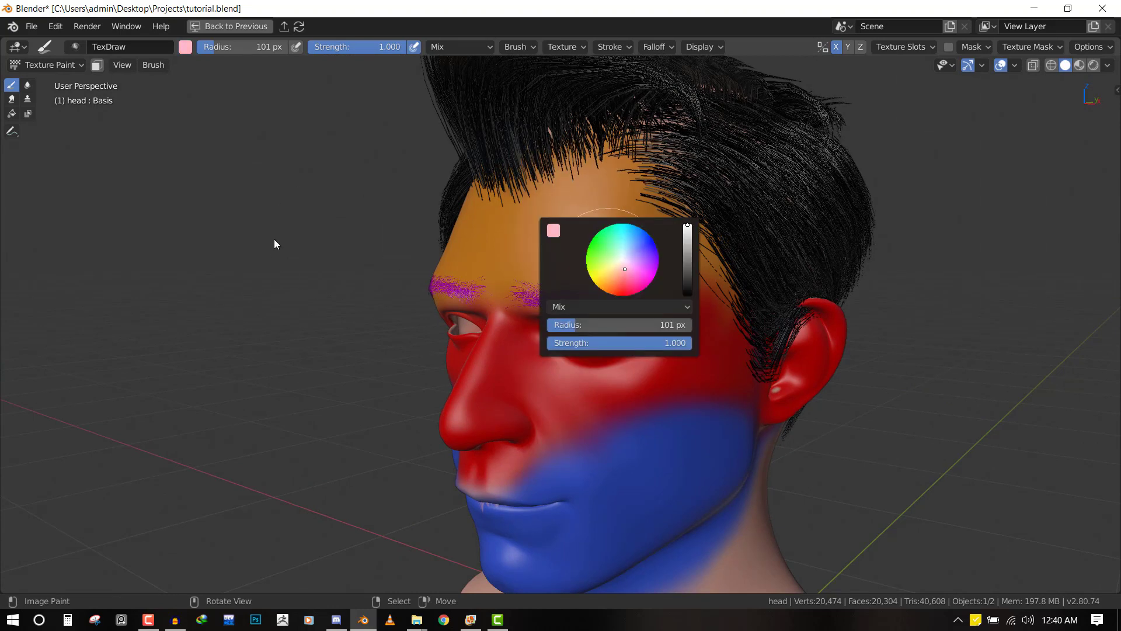
{"action": "middle_click_drag", "start_coordinate": [276, 244], "coordinate": [537, 254]}
{"action": "key", "text": "shift+f"}
{"action": "left_click", "coordinate": [541, 278]}
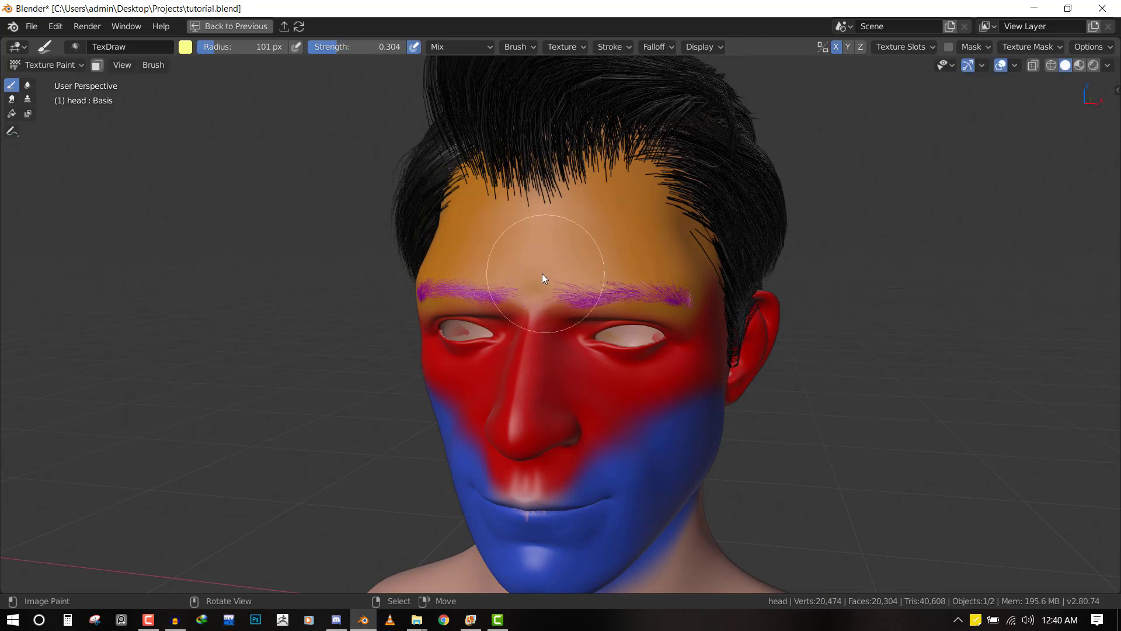
{"action": "scroll", "coordinate": [572, 327], "scroll_direction": "up", "scroll_amount": 1}
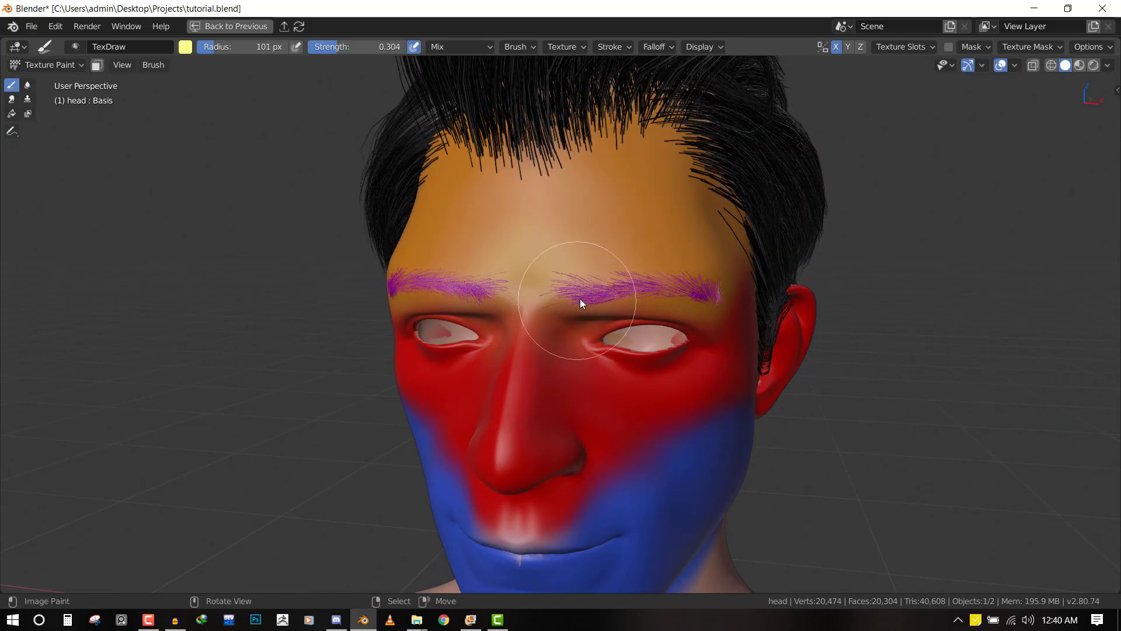
Change the brush colour to a very pale cream, close to white
{"action": "right_click", "coordinate": [580, 299]}
{"action": "left_click", "coordinate": [594, 300]}
{"action": "middle_click_drag", "start_coordinate": [263, 270], "coordinate": [455, 240]}
{"action": "right_click", "coordinate": [455, 239]}
{"action": "right_click", "coordinate": [439, 224]}
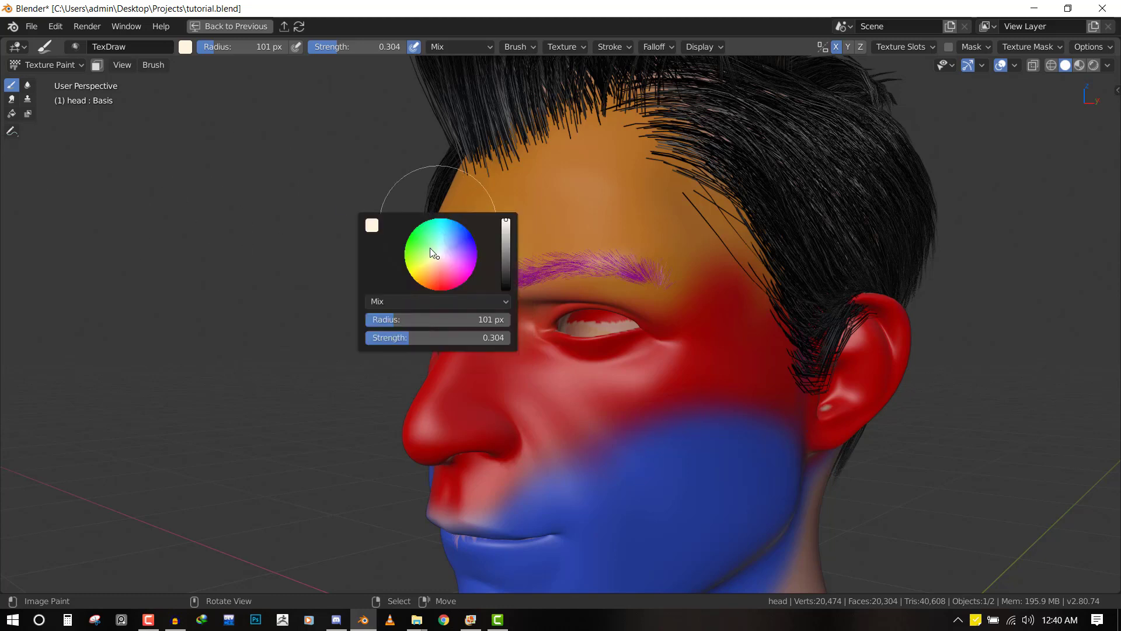
{"action": "right_click", "coordinate": [423, 237]}
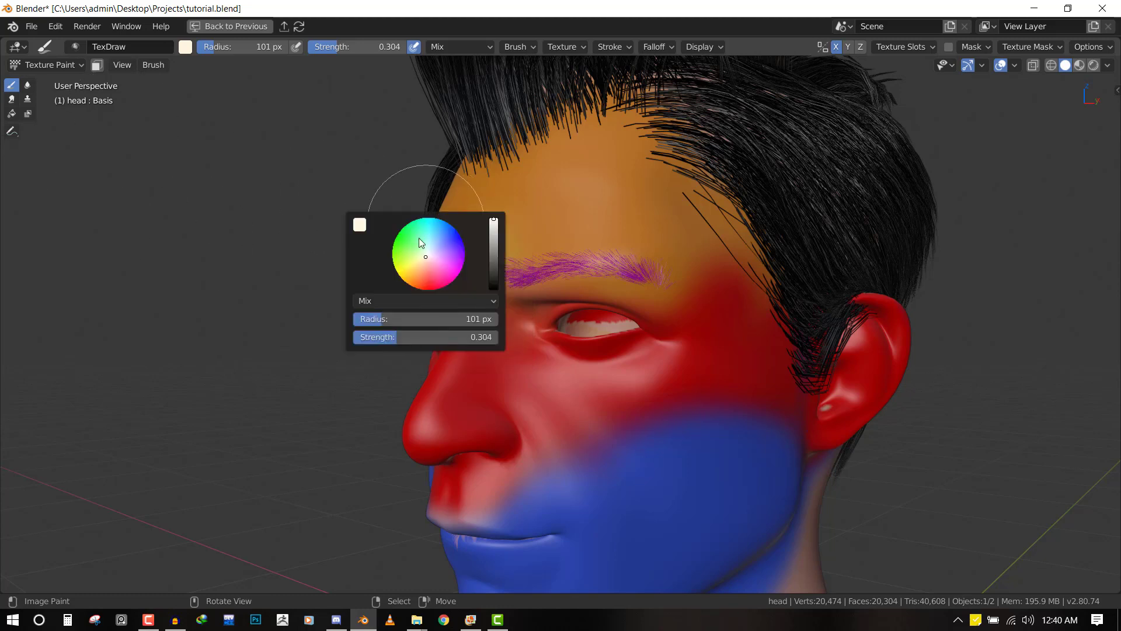
{"action": "left_click", "coordinate": [429, 256]}
Paint the pale cream softly over the eye sockets, the lids and the bridge of the nose
{"action": "mouse_move", "coordinate": [571, 260]}
{"action": "middle_mouse_down"}
{"action": "mouse_move", "coordinate": [629, 251]}
{"action": "mouse_move", "coordinate": [552, 237]}
{"action": "middle_mouse_up"}
{"action": "mouse_move", "coordinate": [552, 245]}
{"action": "left_mouse_down"}
{"action": "mouse_move", "coordinate": [555, 288]}
{"action": "mouse_move", "coordinate": [578, 310]}
{"action": "left_mouse_up"}
{"action": "middle_click_drag", "start_coordinate": [578, 309], "coordinate": [592, 323]}
{"action": "mouse_move", "coordinate": [593, 322]}
{"action": "left_mouse_down"}
{"action": "mouse_move", "coordinate": [671, 311]}
{"action": "mouse_move", "coordinate": [603, 330]}
{"action": "left_mouse_up"}
{"action": "key", "text": "KP_1"}
{"action": "mouse_move", "coordinate": [530, 344]}
{"action": "middle_mouse_down"}
{"action": "mouse_move", "coordinate": [548, 299]}
{"action": "mouse_move", "coordinate": [569, 300]}
{"action": "mouse_move", "coordinate": [543, 294]}
{"action": "middle_mouse_up"}
Sample a colour from the face and blend the boundary between the red and blue zones on the cheeks
{"action": "key", "text": "s"}
{"action": "mouse_move", "coordinate": [543, 293]}
{"action": "left_mouse_down"}
{"action": "mouse_move", "coordinate": [586, 261]}
{"action": "mouse_move", "coordinate": [679, 268]}
{"action": "mouse_move", "coordinate": [646, 296]}
{"action": "left_mouse_up"}
{"action": "mouse_move", "coordinate": [646, 296]}
{"action": "middle_mouse_down"}
{"action": "mouse_move", "coordinate": [619, 262]}
{"action": "mouse_move", "coordinate": [613, 225]}
{"action": "middle_mouse_up"}
Sample the forehead's orange and paint it softly under the eyes and over the upper cheeks
{"action": "key", "text": "s"}
{"action": "middle_click_drag", "start_coordinate": [553, 294], "coordinate": [562, 135], "text": "ctrl"}
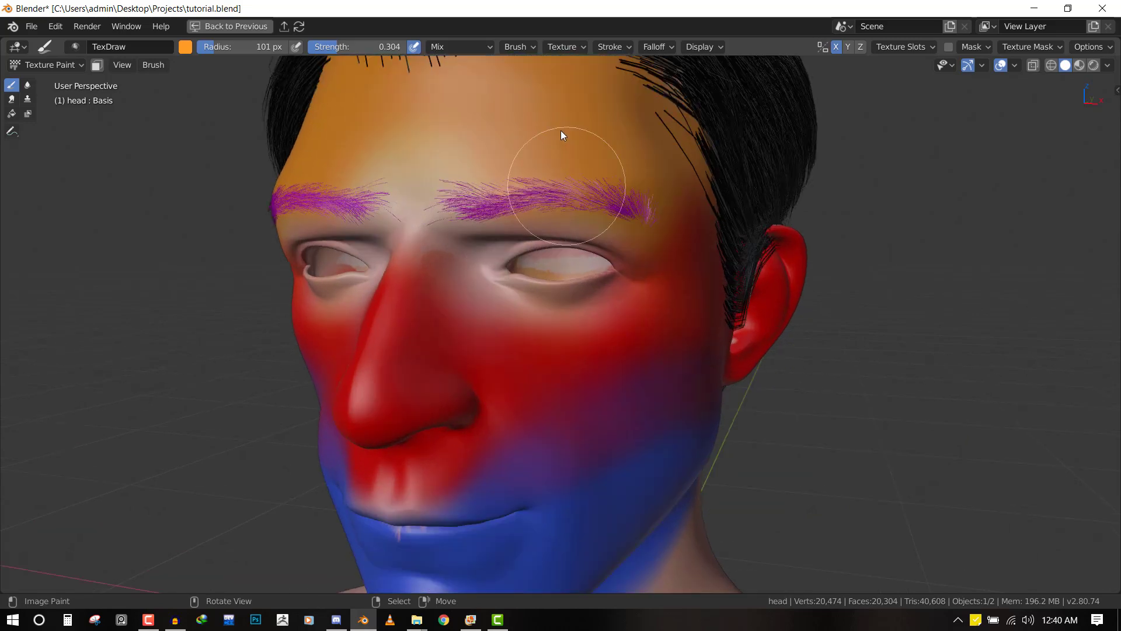
{"action": "mouse_move", "coordinate": [576, 300]}
{"action": "middle_mouse_down"}
{"action": "mouse_move", "coordinate": [490, 326]}
{"action": "mouse_move", "coordinate": [589, 310]}
{"action": "middle_mouse_up"}
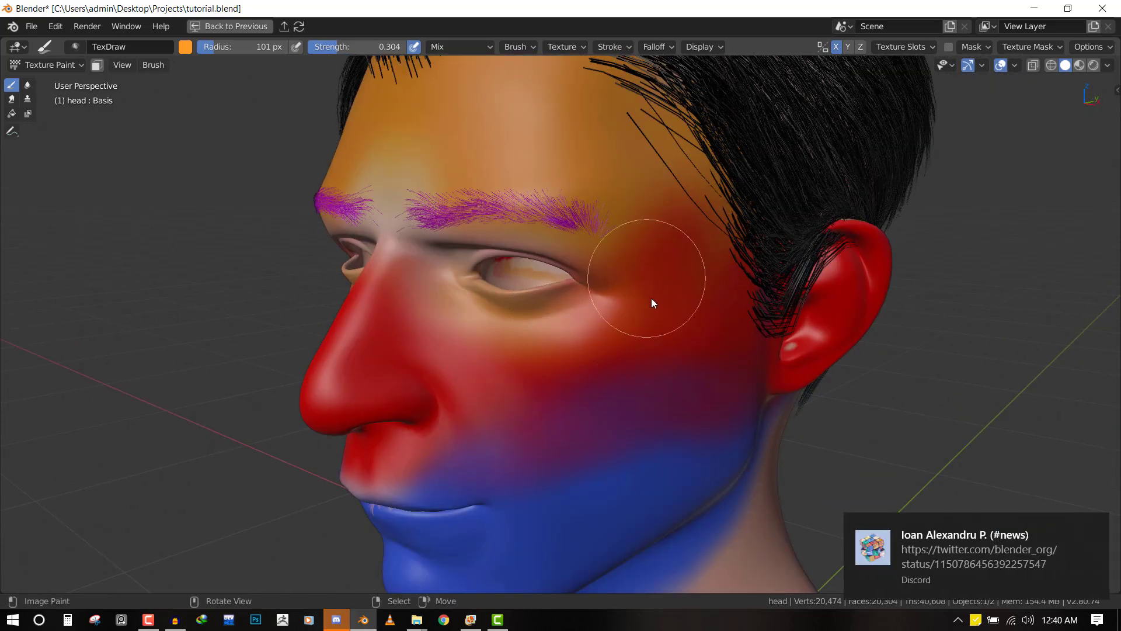
{"action": "key", "text": "s"}
{"action": "left_click", "coordinate": [605, 168]}
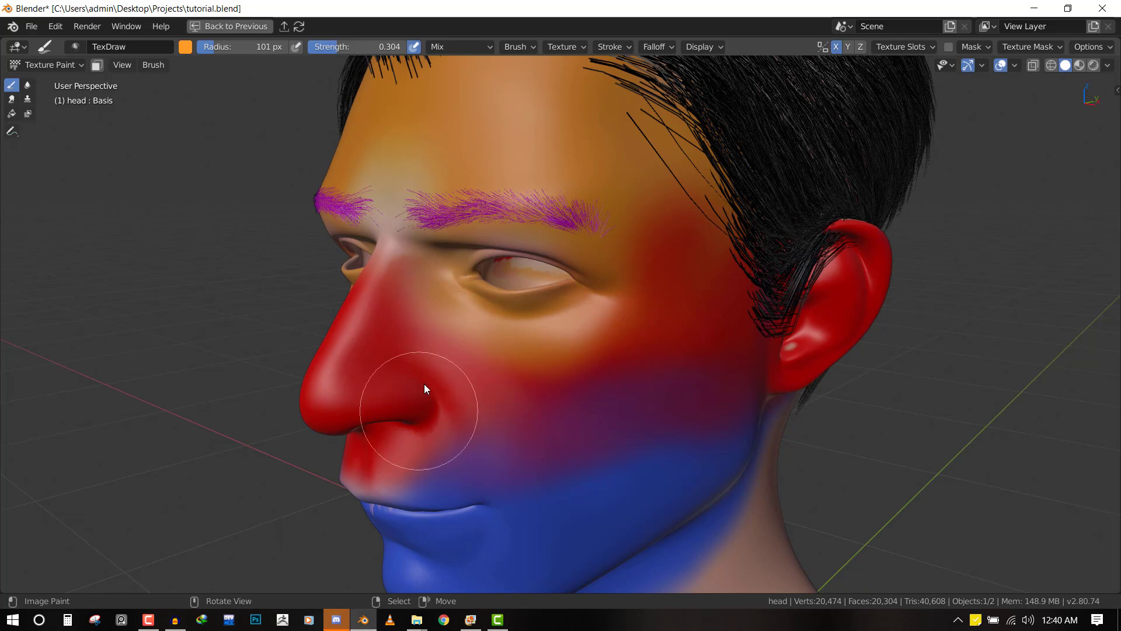
Brush the orange lightly beside the nose, around the mouth, below the lower lip and over the middle of the cheek
{"action": "middle_click_drag", "start_coordinate": [443, 412], "coordinate": [467, 370]}
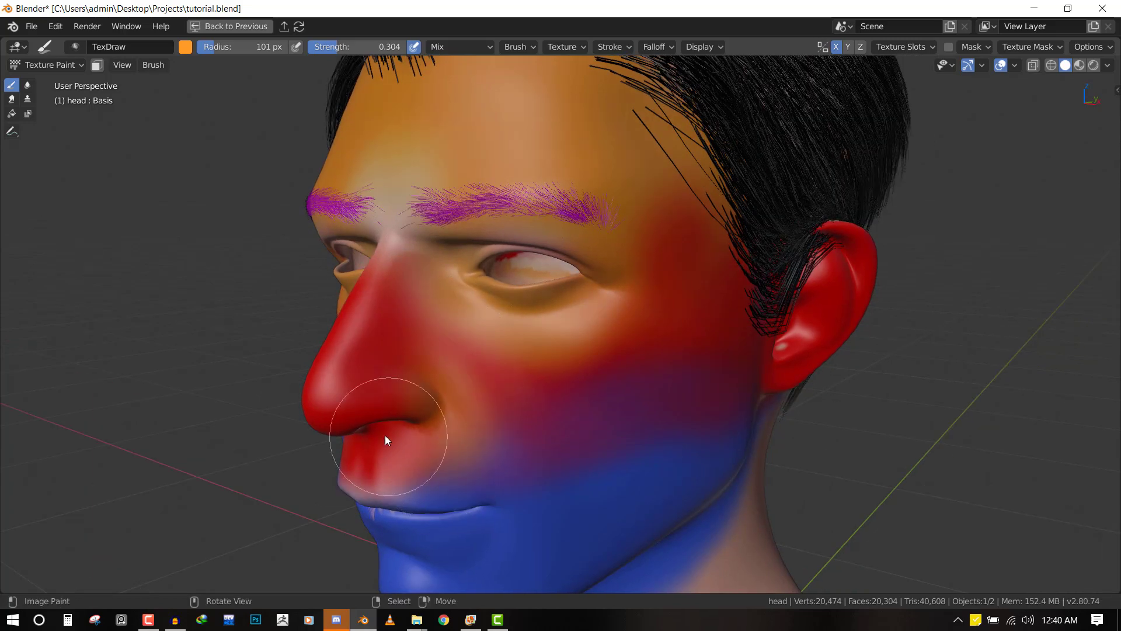
{"action": "mouse_move", "coordinate": [384, 436]}
{"action": "middle_mouse_down"}
{"action": "mouse_move", "coordinate": [489, 408]}
{"action": "mouse_move", "coordinate": [534, 436]}
{"action": "mouse_move", "coordinate": [526, 362]}
{"action": "mouse_move", "coordinate": [461, 431]}
{"action": "middle_mouse_up"}
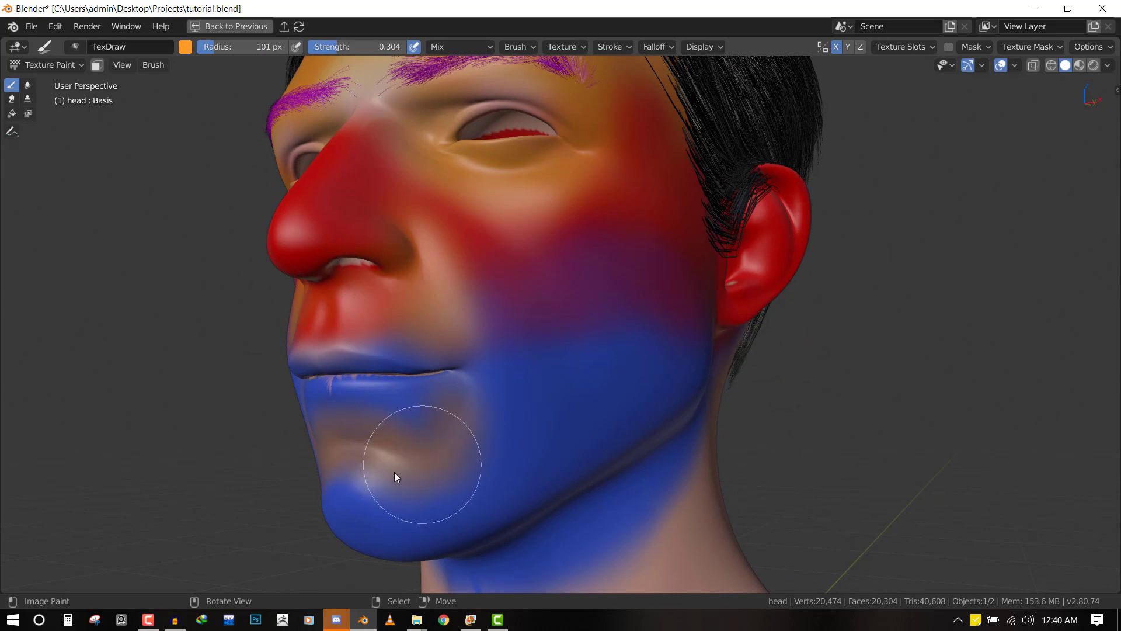
{"action": "mouse_move", "coordinate": [394, 472]}
{"action": "middle_mouse_down"}
{"action": "mouse_move", "coordinate": [447, 423]}
{"action": "mouse_move", "coordinate": [495, 298]}
{"action": "middle_mouse_up"}
{"action": "middle_click_drag", "start_coordinate": [549, 343], "coordinate": [523, 348]}
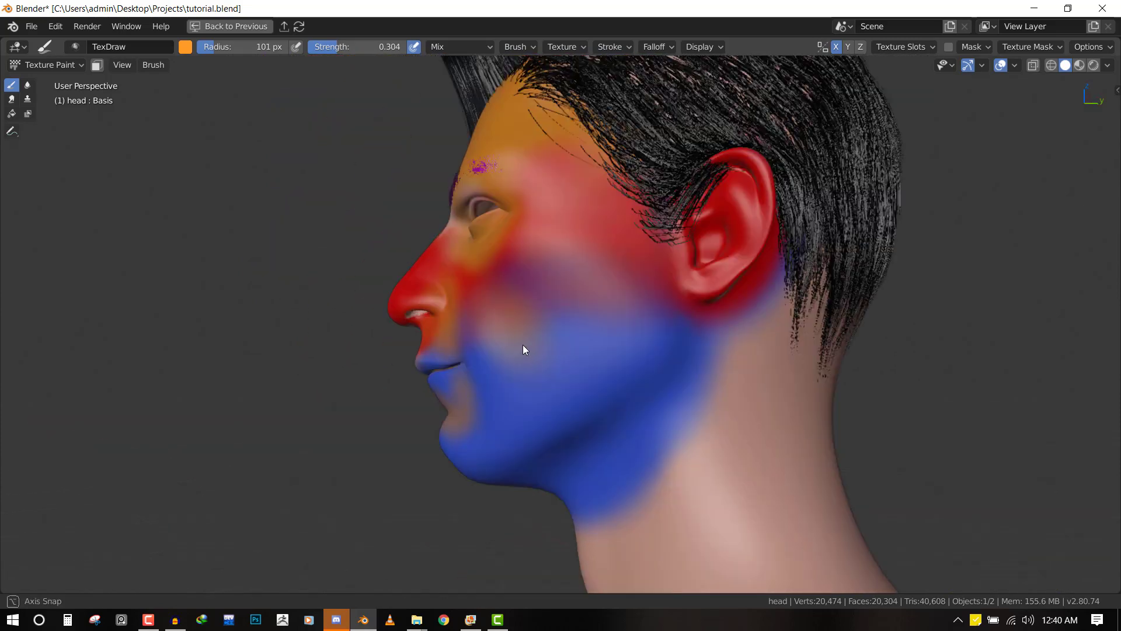
{"action": "middle_click_drag", "start_coordinate": [550, 393], "coordinate": [543, 365]}
Increase the brush radius to 195 px and paint orange over the blue on the neck below the jaw
{"action": "key", "text": "f"}
{"action": "left_click", "coordinate": [599, 366]}
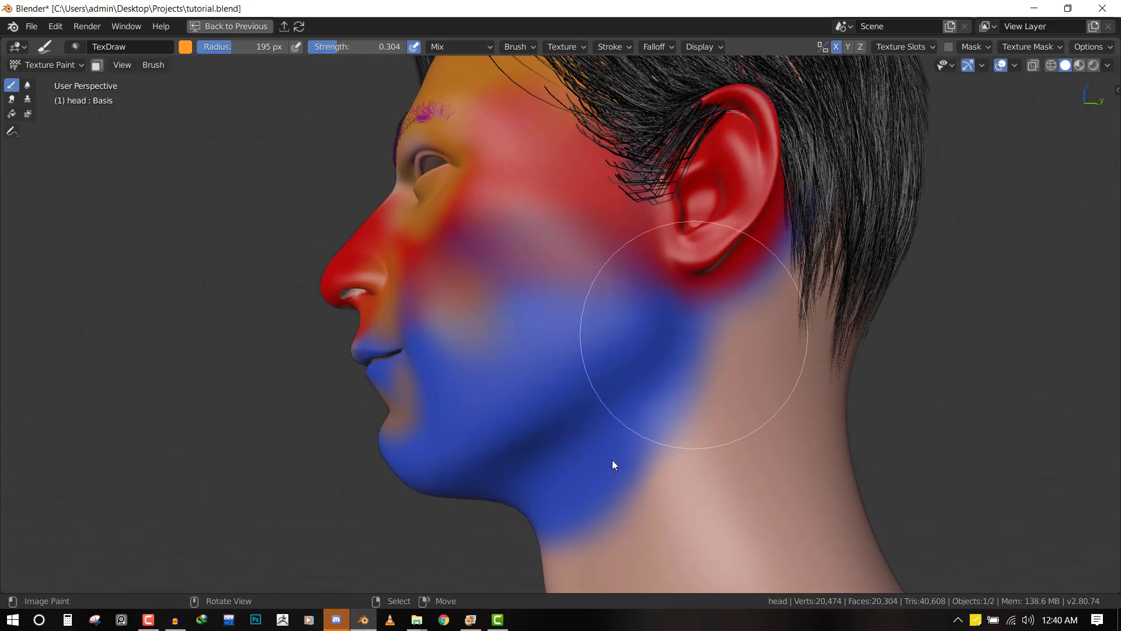
{"action": "mouse_move", "coordinate": [612, 460]}
{"action": "left_mouse_down"}
{"action": "mouse_move", "coordinate": [580, 487]}
{"action": "mouse_move", "coordinate": [636, 408]}
{"action": "mouse_move", "coordinate": [561, 486]}
{"action": "left_mouse_up"}
{"action": "middle_click_drag", "start_coordinate": [561, 491], "coordinate": [517, 362]}
{"action": "mouse_move", "coordinate": [516, 362]}
{"action": "left_mouse_down"}
{"action": "mouse_move", "coordinate": [488, 346]}
{"action": "mouse_move", "coordinate": [573, 353]}
{"action": "mouse_move", "coordinate": [648, 333]}
{"action": "left_mouse_up"}
{"action": "key", "text": "KP_1"}
{"action": "mouse_move", "coordinate": [586, 337]}
{"action": "middle_mouse_down"}
{"action": "mouse_move", "coordinate": [603, 150]}
{"action": "mouse_move", "coordinate": [598, 243]}
{"action": "middle_mouse_up"}
Swap the brush colour to red and paint softly over the front and sides of the neck
{"action": "key", "text": "x"}
{"action": "middle_click_drag", "start_coordinate": [619, 384], "coordinate": [617, 373]}
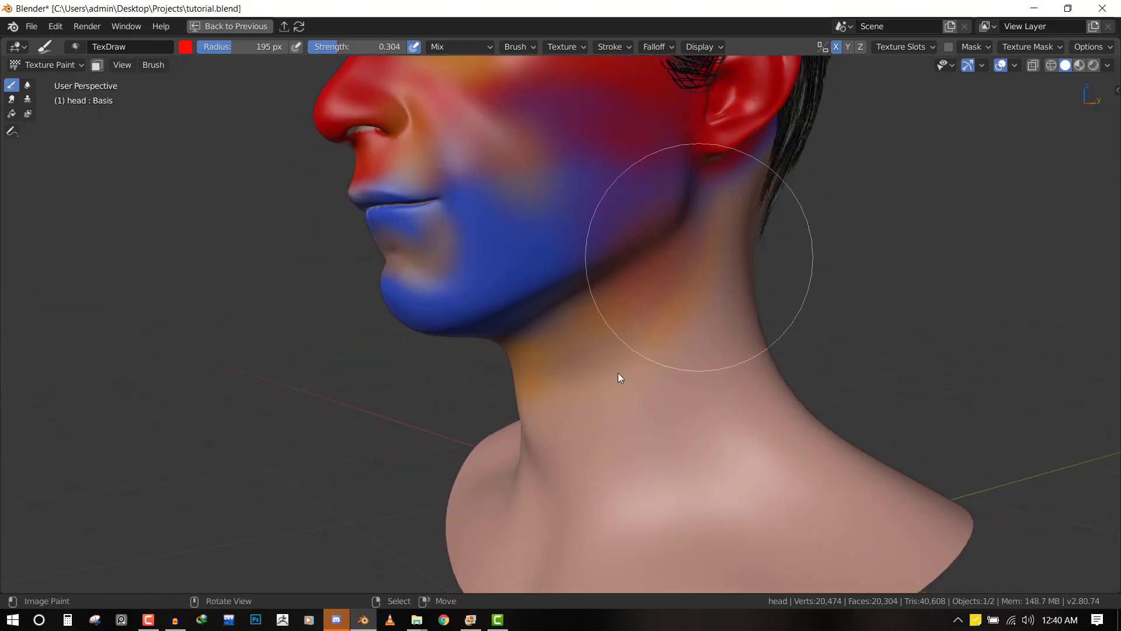
{"action": "left_click_drag", "start_coordinate": [618, 373], "coordinate": [554, 377]}
{"action": "middle_click_drag", "start_coordinate": [555, 376], "coordinate": [629, 330]}
{"action": "left_click_drag", "start_coordinate": [527, 422], "coordinate": [570, 357]}
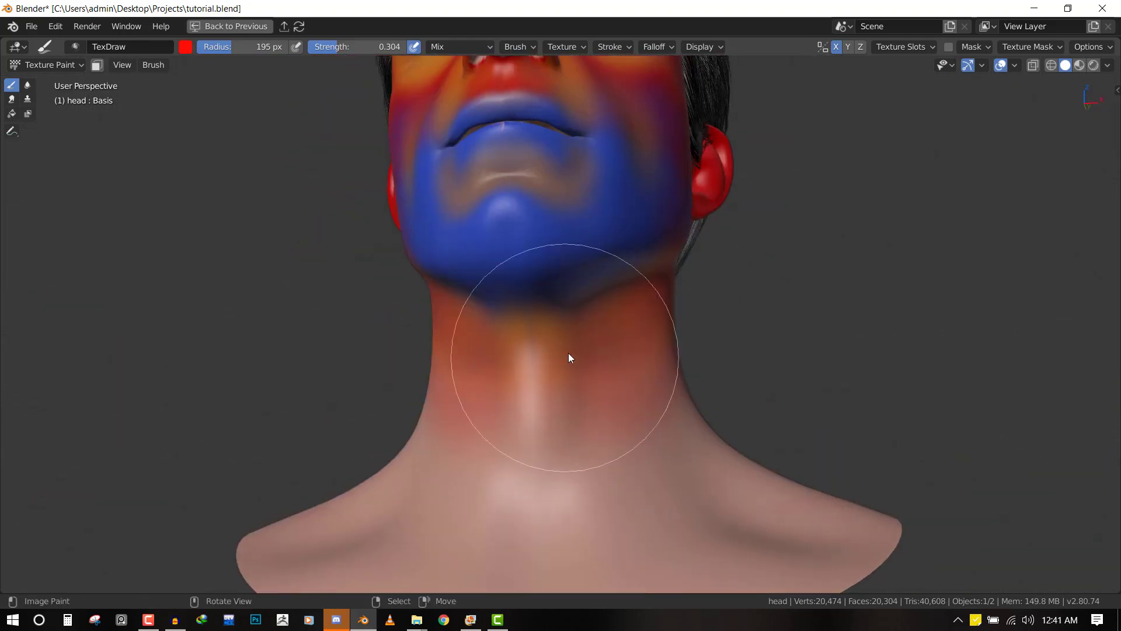
{"action": "middle_click_drag", "start_coordinate": [570, 358], "coordinate": [520, 392]}
{"action": "mouse_move", "coordinate": [520, 393]}
{"action": "left_mouse_down"}
{"action": "mouse_move", "coordinate": [551, 460]}
{"action": "mouse_move", "coordinate": [673, 370]}
{"action": "left_mouse_up"}
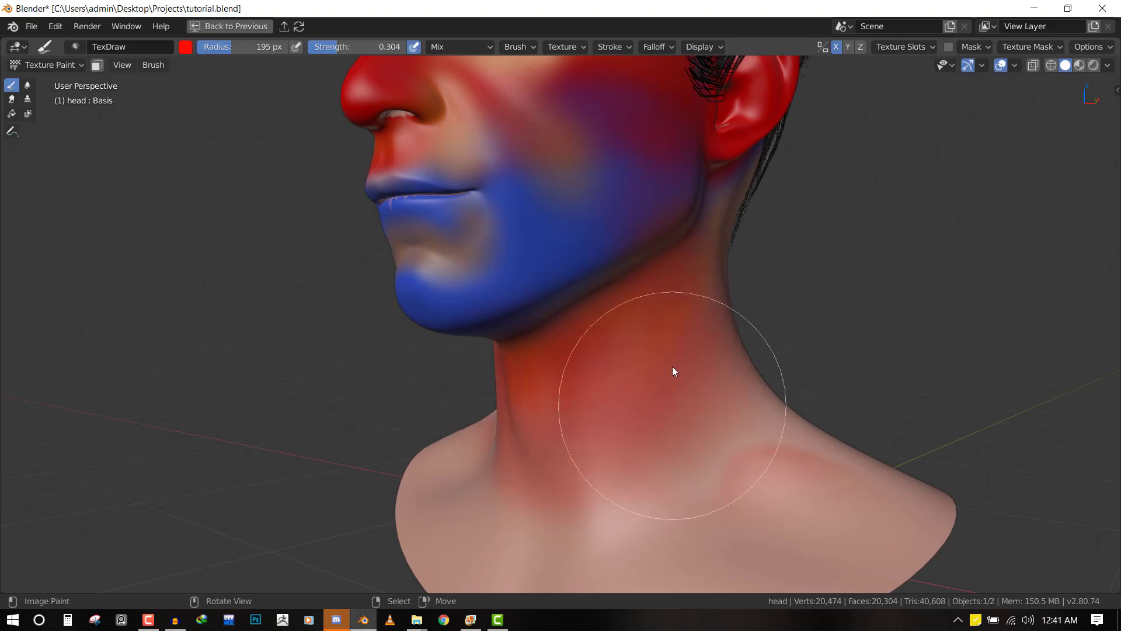
{"action": "middle_click_drag", "start_coordinate": [673, 370], "coordinate": [618, 358]}
{"action": "mouse_move", "coordinate": [618, 358]}
{"action": "left_mouse_down"}
{"action": "mouse_move", "coordinate": [693, 295]}
{"action": "mouse_move", "coordinate": [622, 364]}
{"action": "left_mouse_up"}
{"action": "middle_click_drag", "start_coordinate": [624, 366], "coordinate": [646, 395]}
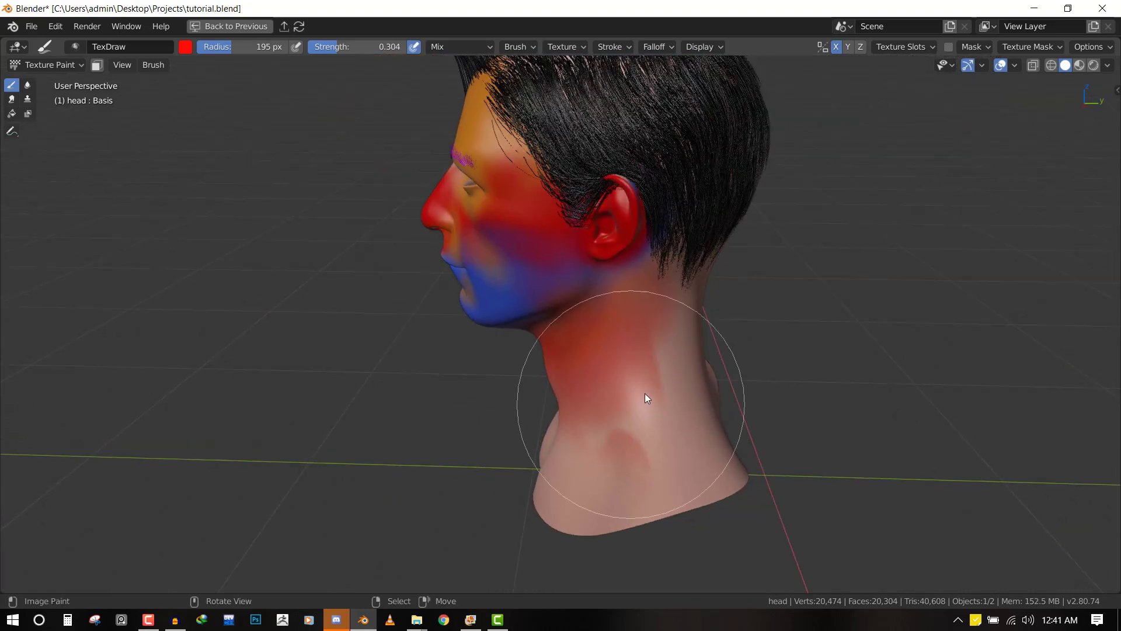
Sample the bare skin tone, reduce the brush radius to 112 px and soften the red's edges on the neck and shoulder
{"action": "key", "text": "s"}
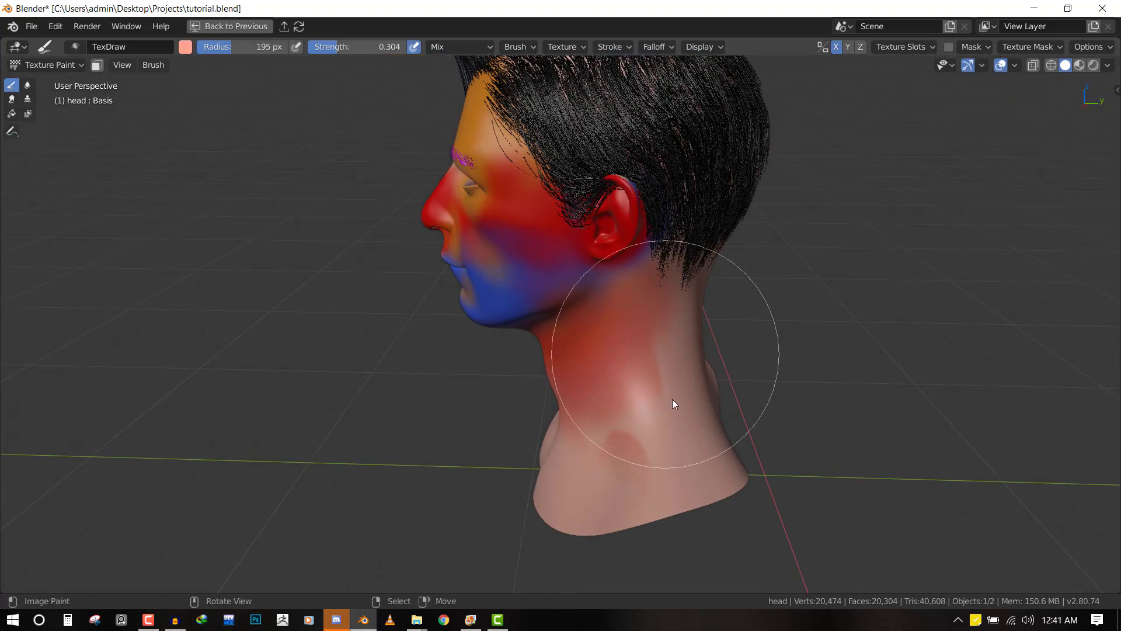
{"action": "key", "text": "f"}
{"action": "left_click", "coordinate": [636, 441]}
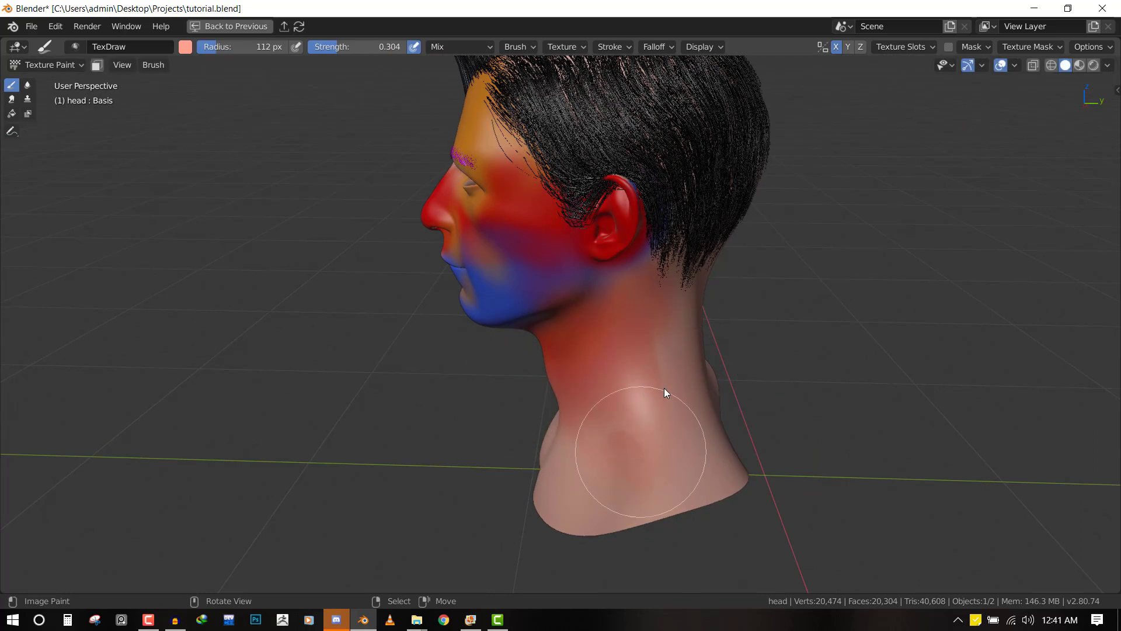
{"action": "key", "text": "KP_1"}
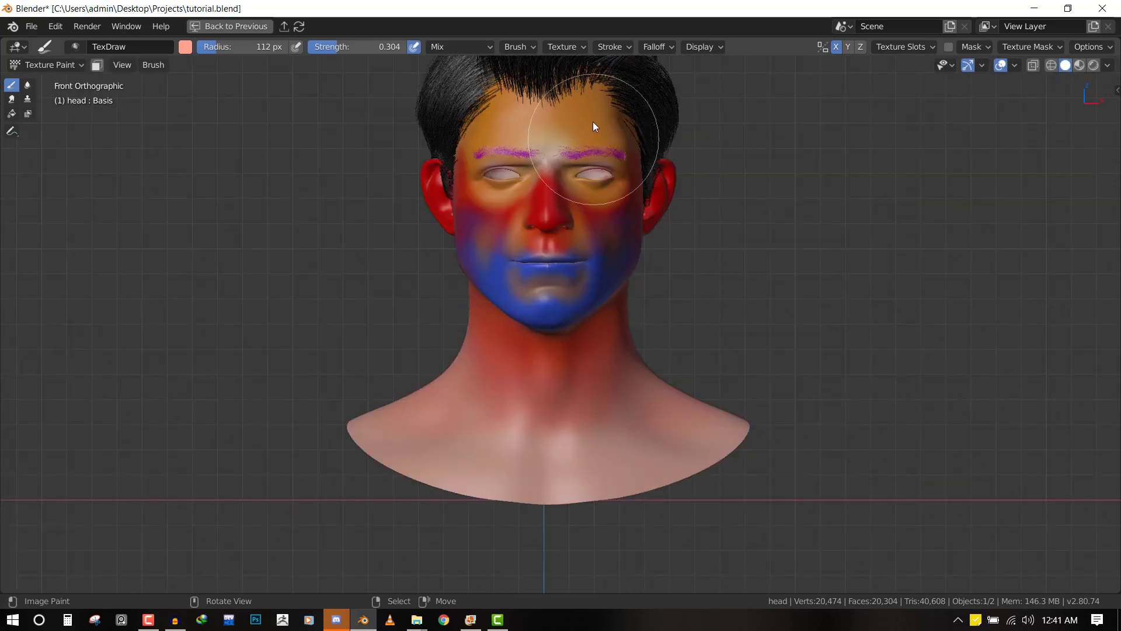
Sample the forehead's light orange and blend it over the forehead, the cheeks, the ears and the jaw
{"action": "scroll", "coordinate": [589, 182], "scroll_direction": "up", "scroll_amount": 4}
{"action": "key", "text": "s"}
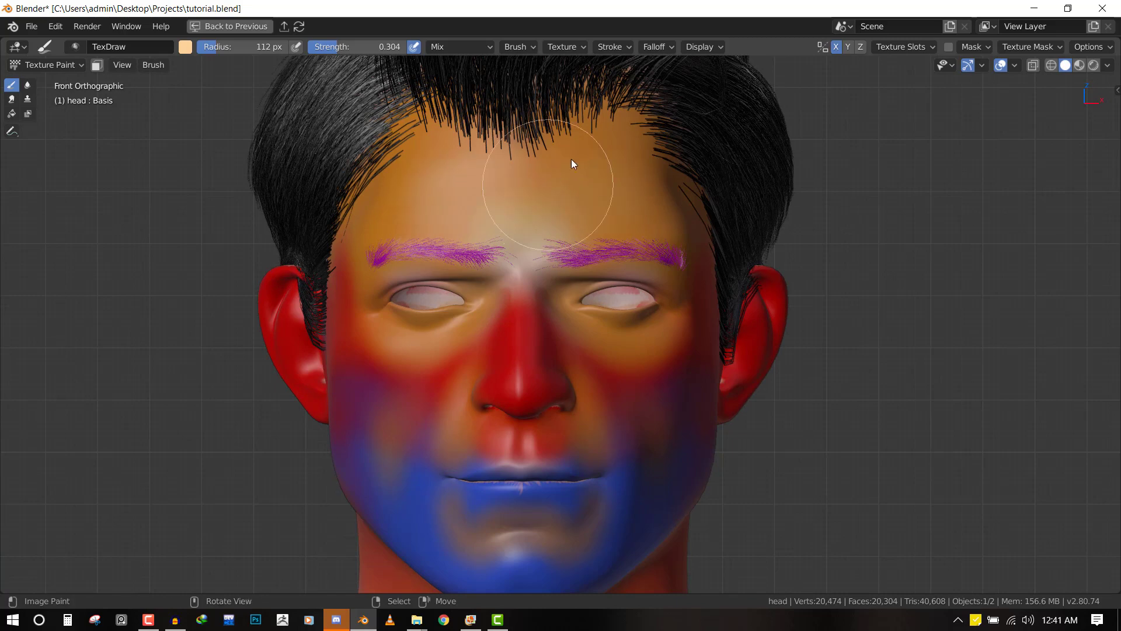
{"action": "middle_click_drag", "start_coordinate": [667, 219], "coordinate": [475, 211]}
{"action": "mouse_move", "coordinate": [476, 216]}
{"action": "left_mouse_down"}
{"action": "mouse_move", "coordinate": [632, 326]}
{"action": "mouse_move", "coordinate": [543, 420]}
{"action": "mouse_move", "coordinate": [580, 424]}
{"action": "mouse_move", "coordinate": [534, 517]}
{"action": "mouse_move", "coordinate": [403, 475]}
{"action": "mouse_move", "coordinate": [384, 375]}
{"action": "left_mouse_up"}
{"action": "middle_click_drag", "start_coordinate": [383, 376], "coordinate": [420, 379]}
{"action": "mouse_move", "coordinate": [420, 382]}
{"action": "left_mouse_down"}
{"action": "mouse_move", "coordinate": [411, 357]}
{"action": "mouse_move", "coordinate": [573, 415]}
{"action": "mouse_move", "coordinate": [660, 362]}
{"action": "left_mouse_up"}
{"action": "key", "text": "KP_1"}
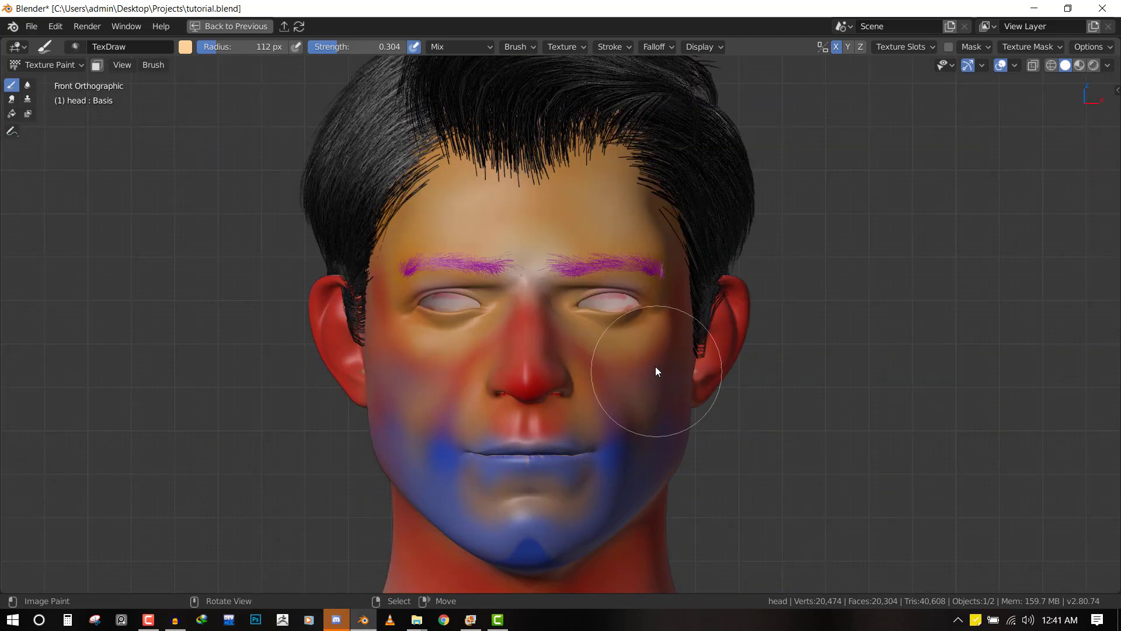
Blend the light orange over the blue on the chin and along the underside of the jaw
{"action": "mouse_move", "coordinate": [569, 494]}
{"action": "left_mouse_down"}
{"action": "mouse_move", "coordinate": [537, 520]}
{"action": "mouse_move", "coordinate": [575, 334]}
{"action": "left_mouse_up"}
{"action": "middle_click_drag", "start_coordinate": [575, 331], "coordinate": [564, 400]}
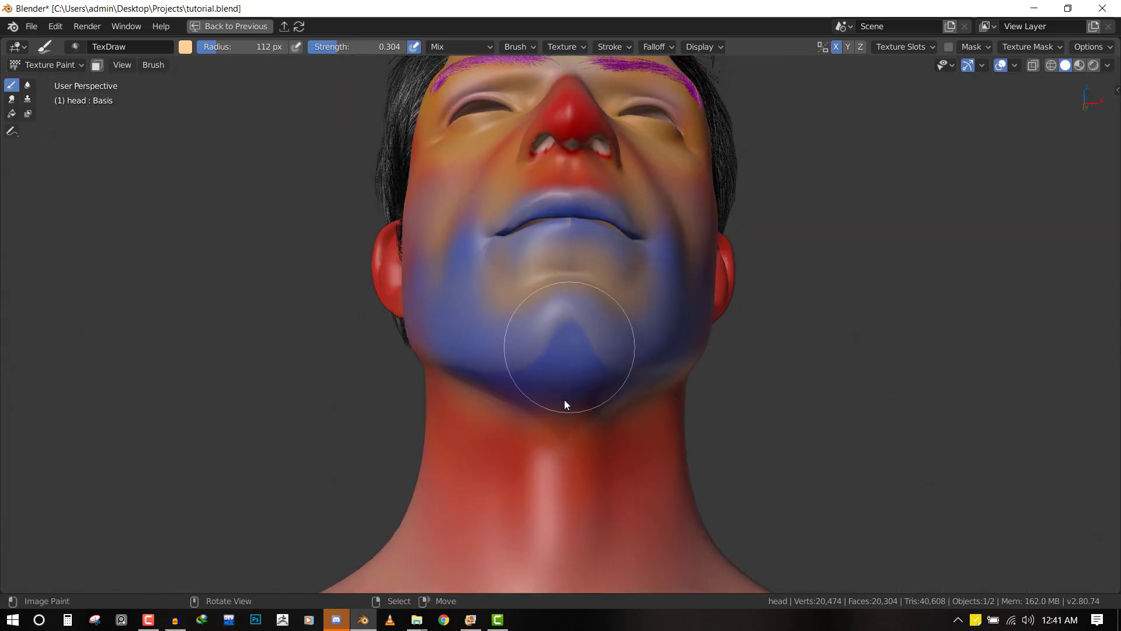
{"action": "left_click_drag", "start_coordinate": [564, 399], "coordinate": [628, 380]}
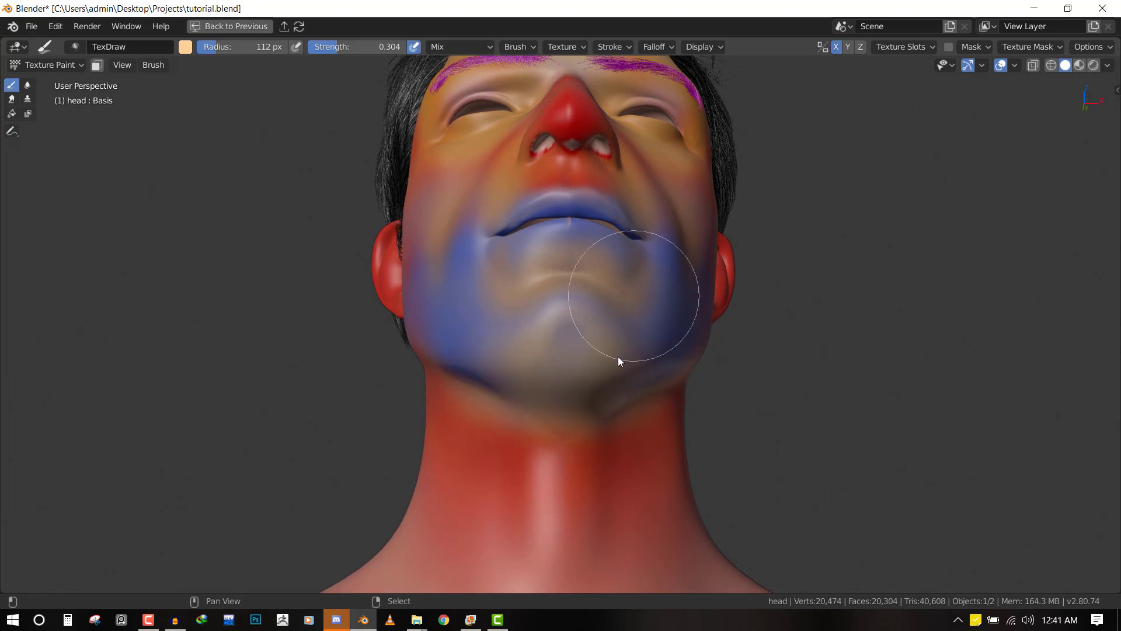
Sample the red and paint the underside of the nose and the nostrils
{"action": "middle_click_drag", "start_coordinate": [633, 300], "coordinate": [623, 498], "text": "shift"}
{"action": "scroll", "coordinate": [621, 497], "scroll_direction": "up", "scroll_amount": 3}
{"action": "key", "text": "s"}
{"action": "middle_click_drag", "start_coordinate": [521, 496], "coordinate": [544, 475]}
{"action": "mouse_move", "coordinate": [586, 435]}
{"action": "left_mouse_down"}
{"action": "mouse_move", "coordinate": [601, 416]}
{"action": "mouse_move", "coordinate": [602, 426]}
{"action": "mouse_move", "coordinate": [582, 408]}
{"action": "left_mouse_up"}
{"action": "mouse_move", "coordinate": [582, 408]}
{"action": "middle_mouse_down"}
{"action": "mouse_move", "coordinate": [529, 345]}
{"action": "mouse_move", "coordinate": [520, 316]}
{"action": "middle_mouse_up"}
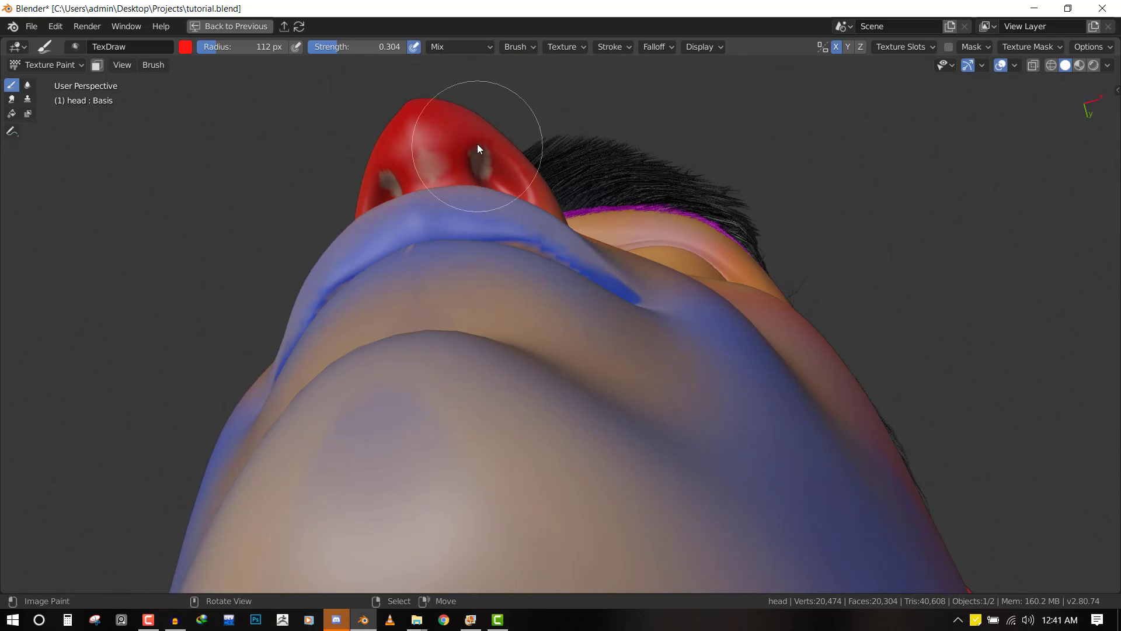
{"action": "middle_click_drag", "start_coordinate": [488, 166], "coordinate": [443, 224]}
{"action": "mouse_move", "coordinate": [423, 286]}
{"action": "left_mouse_down"}
{"action": "mouse_move", "coordinate": [451, 283]}
{"action": "mouse_move", "coordinate": [353, 312]}
{"action": "mouse_move", "coordinate": [363, 336]}
{"action": "mouse_move", "coordinate": [467, 318]}
{"action": "left_mouse_up"}
Add a faint red tint above the inner ends of the eyebrows, and sample an orange from the face
{"action": "key", "text": "KP_1"}
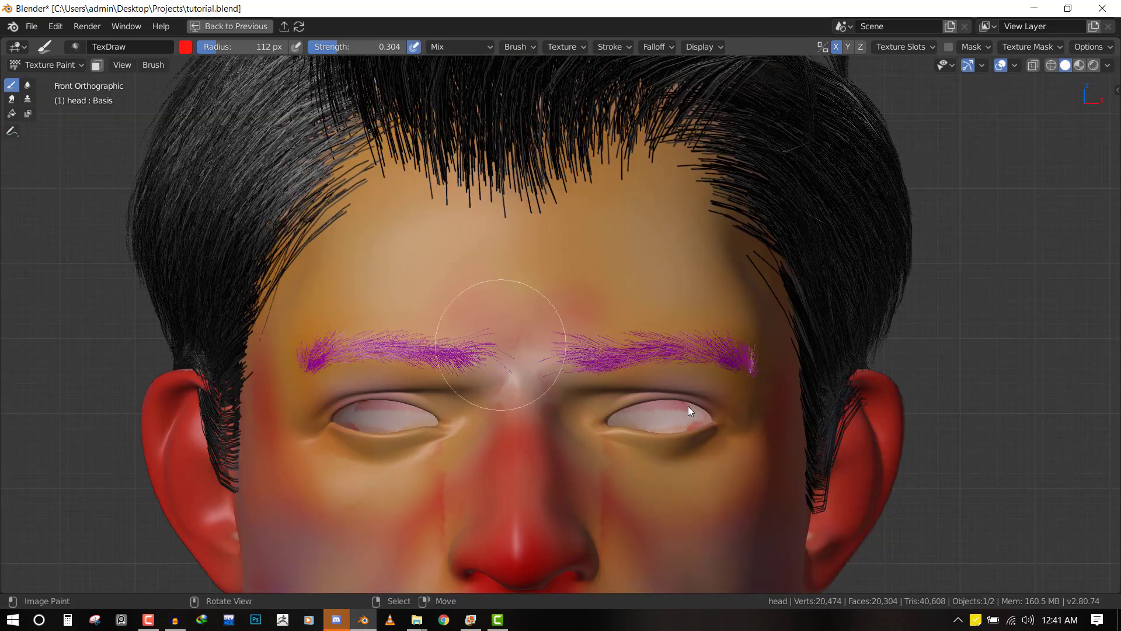
{"action": "scroll", "coordinate": [643, 405], "scroll_direction": "down", "scroll_amount": 2}
{"action": "key", "text": "s"}
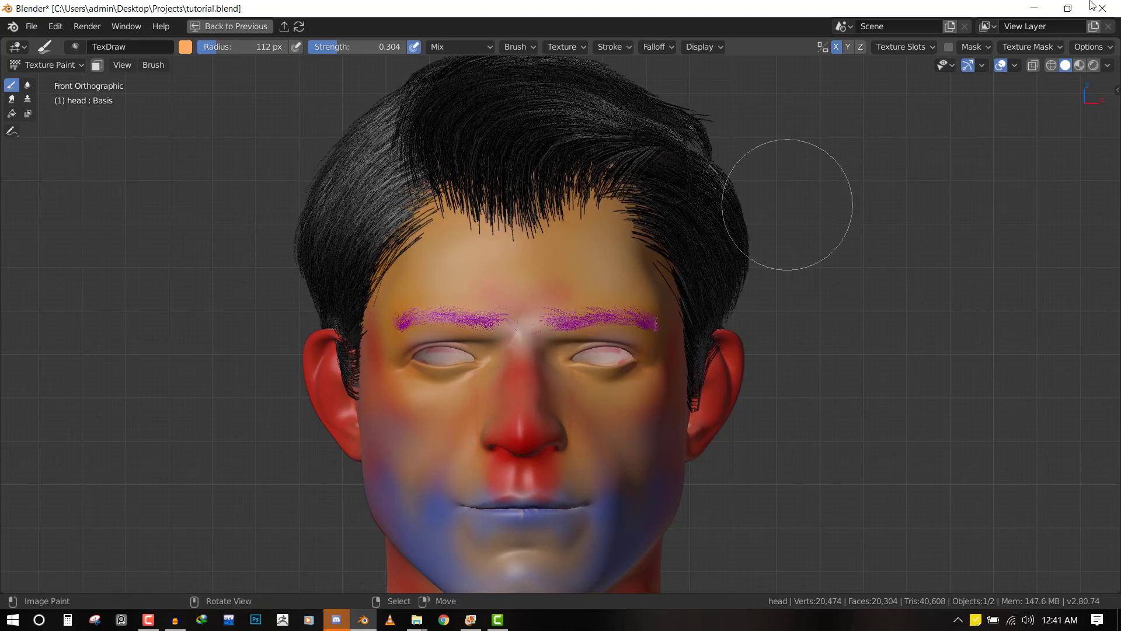
Restore the 3D viewport from its maximized state, and widen and heighten the properties editor beside it
{"action": "left_click", "coordinate": [1092, 47]}
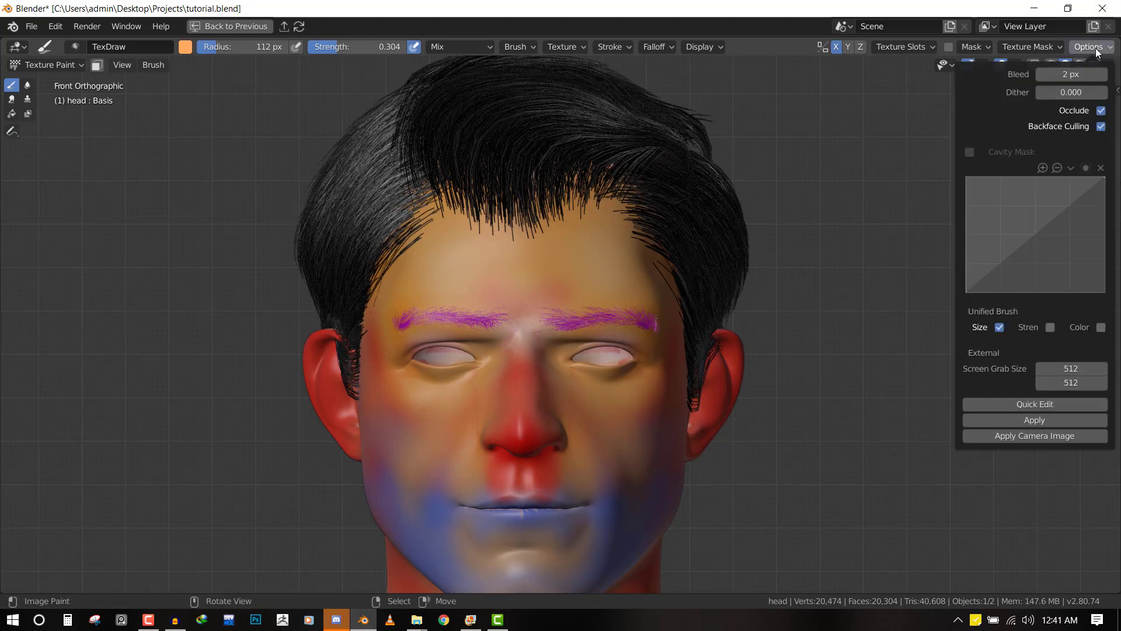
{"action": "middle_click_drag", "start_coordinate": [407, 436], "coordinate": [537, 397]}
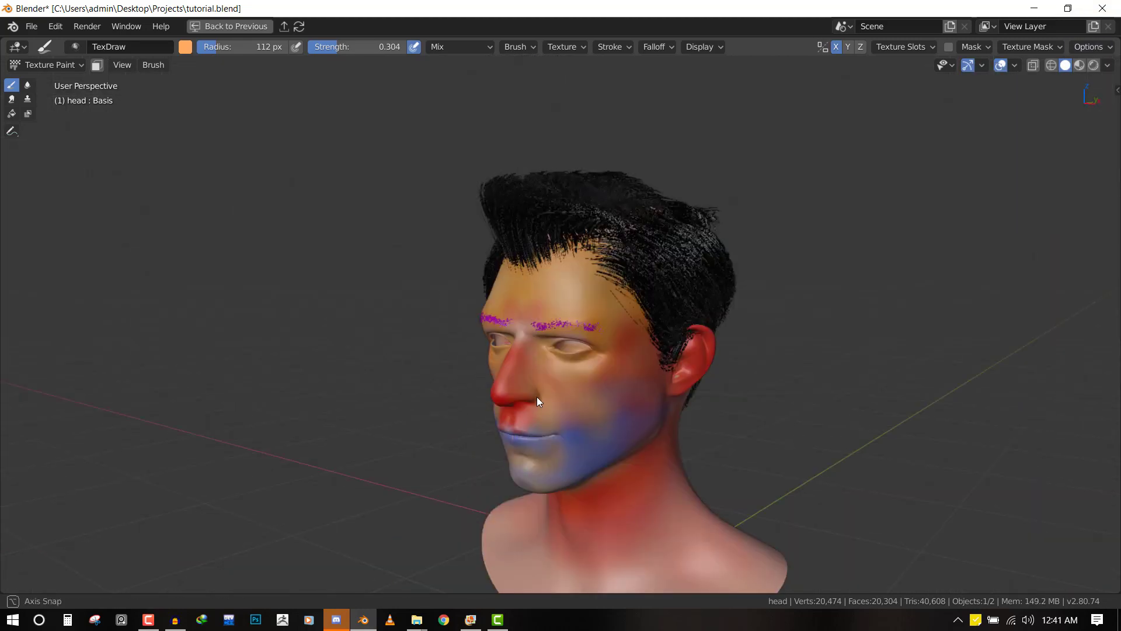
{"action": "key", "text": "ctrl+space"}
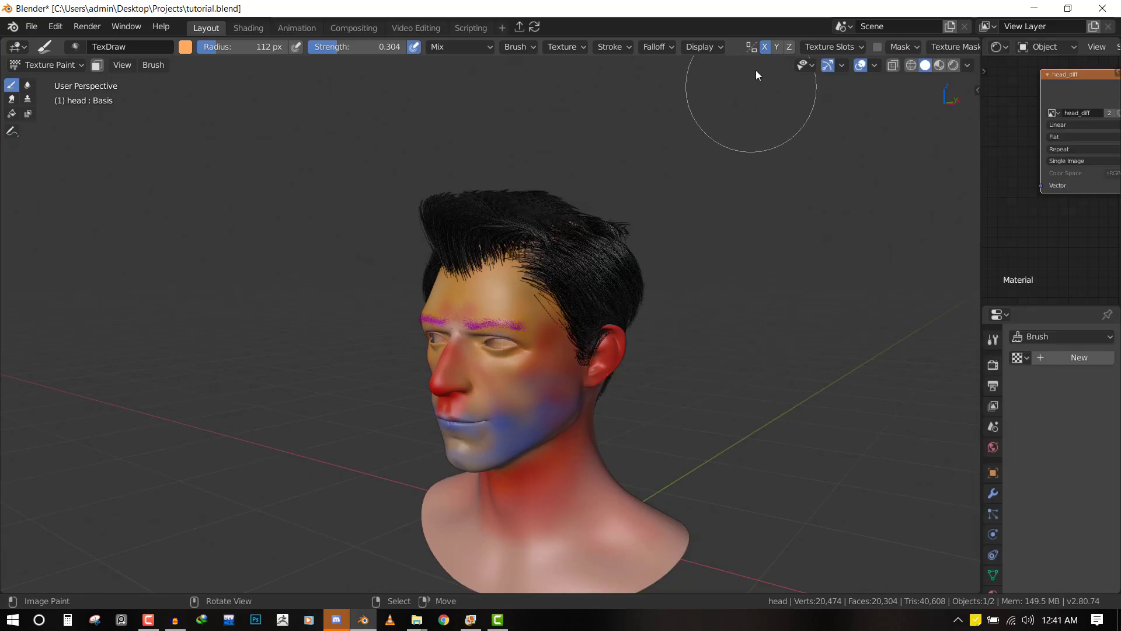
{"action": "left_click", "coordinate": [579, 48]}
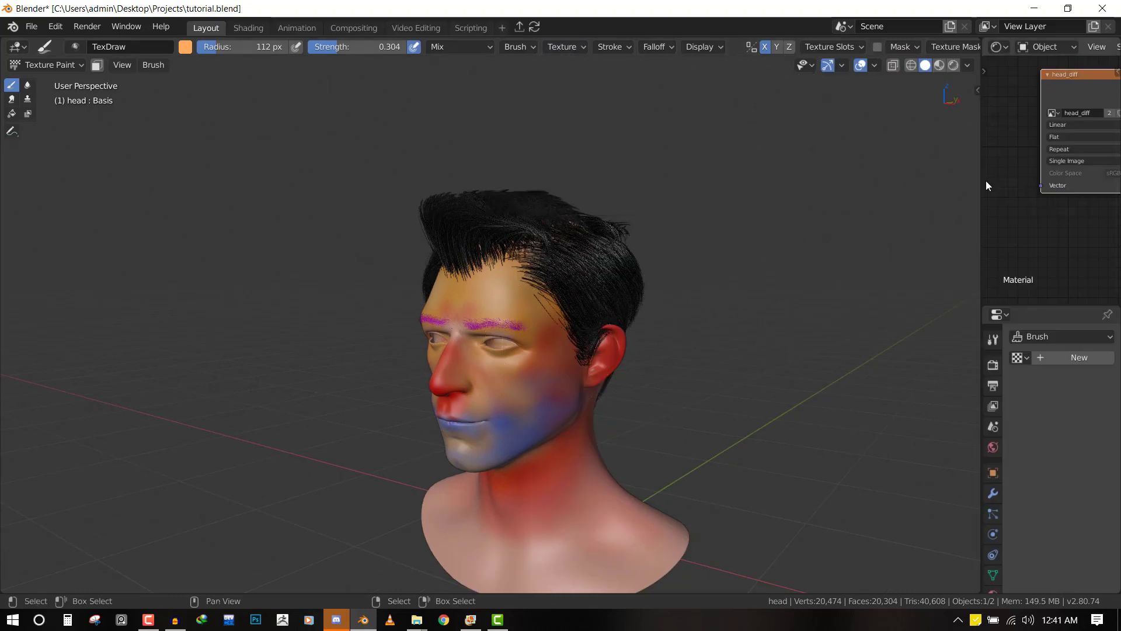
{"action": "left_click_drag", "start_coordinate": [982, 177], "coordinate": [910, 172]}
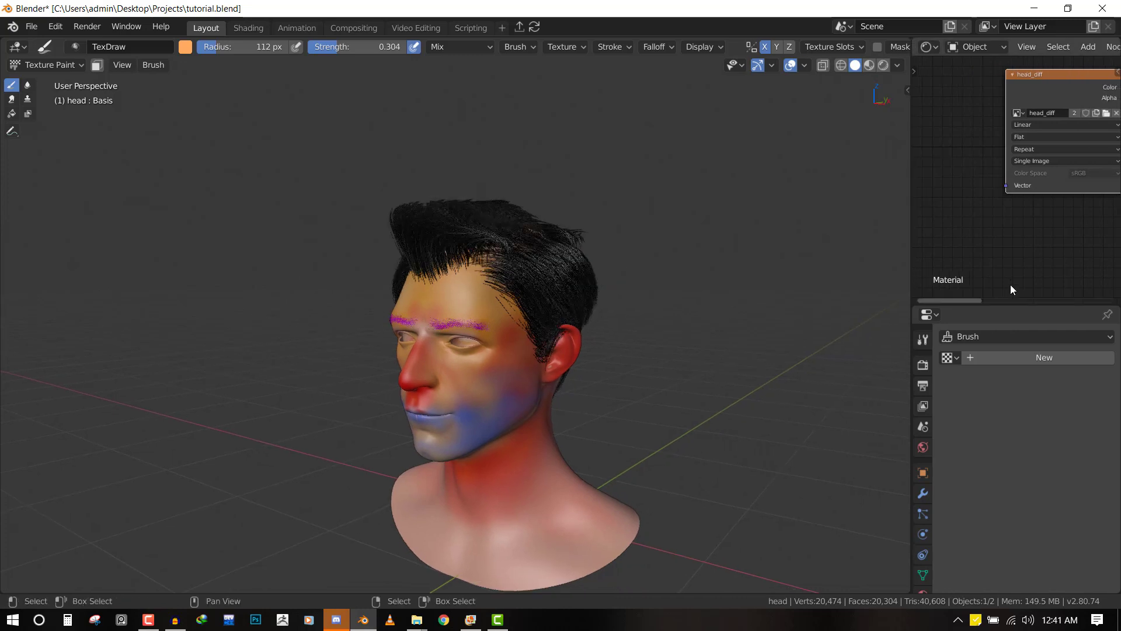
{"action": "left_click_drag", "start_coordinate": [1013, 304], "coordinate": [1013, 164]}
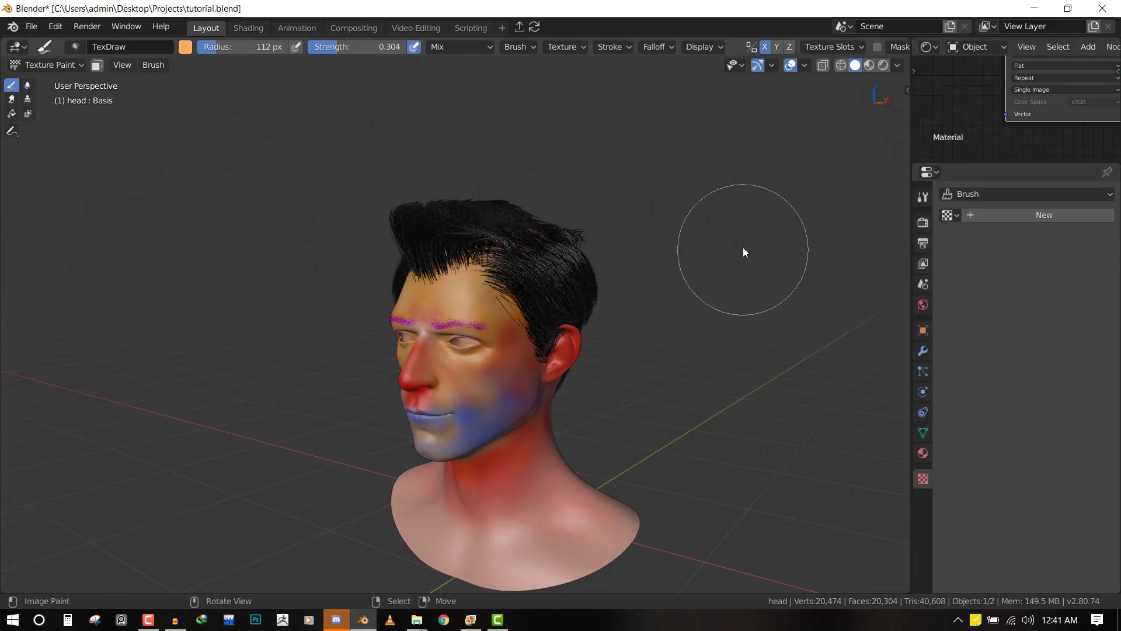
Give the brush a new texture and set the texture type to Clouds
{"action": "key", "text": "n"}
{"action": "scroll", "coordinate": [860, 413], "scroll_direction": "down", "scroll_amount": 3}
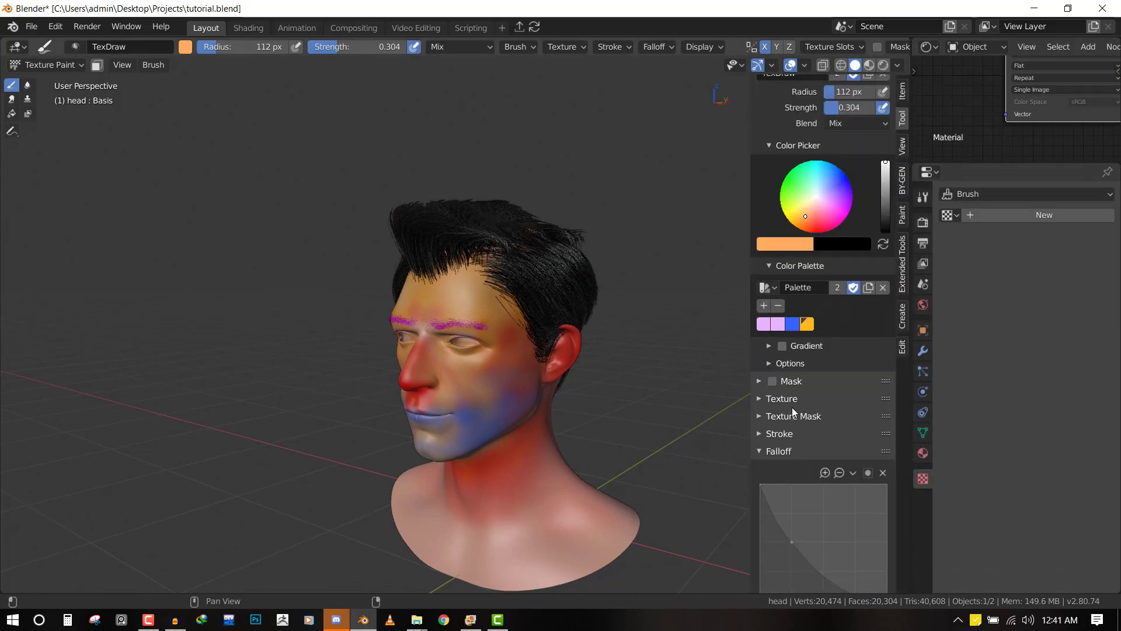
{"action": "left_click", "coordinate": [792, 408]}
{"action": "scroll", "coordinate": [794, 397], "scroll_direction": "down", "scroll_amount": 4}
{"action": "left_click", "coordinate": [797, 314]}
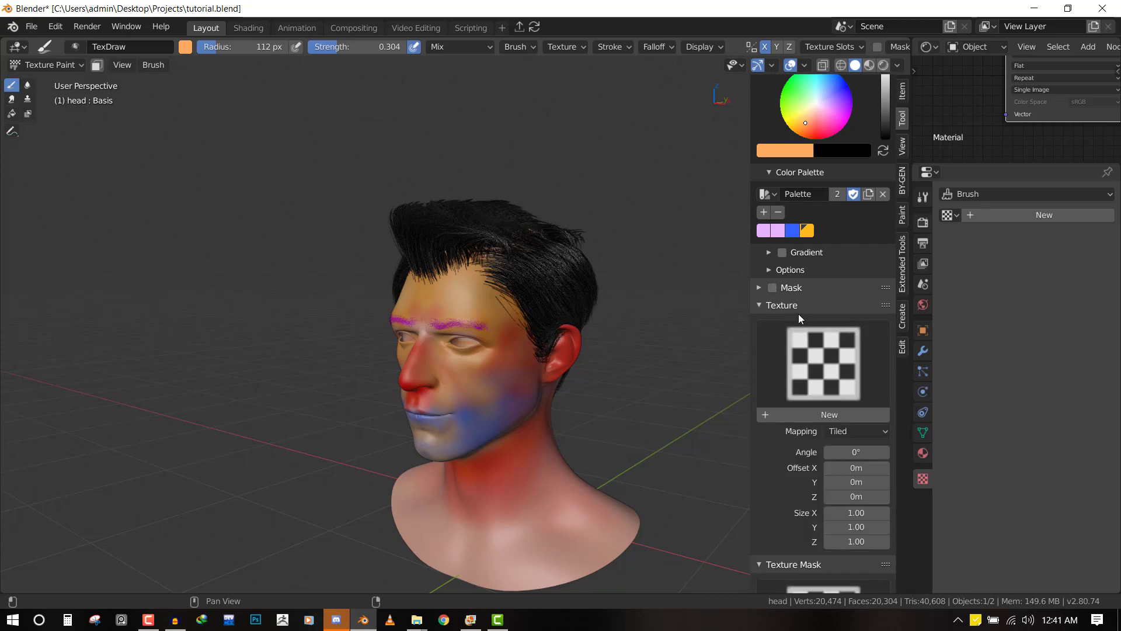
{"action": "left_click", "coordinate": [840, 416]}
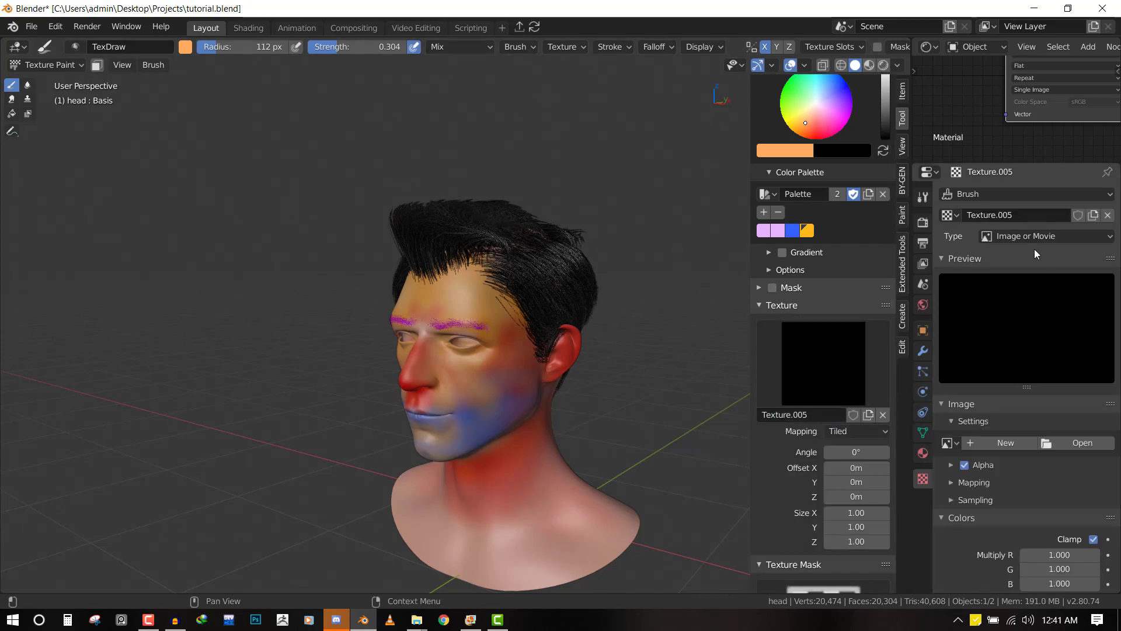
{"action": "left_click", "coordinate": [1030, 238]}
{"action": "left_click", "coordinate": [1019, 284]}
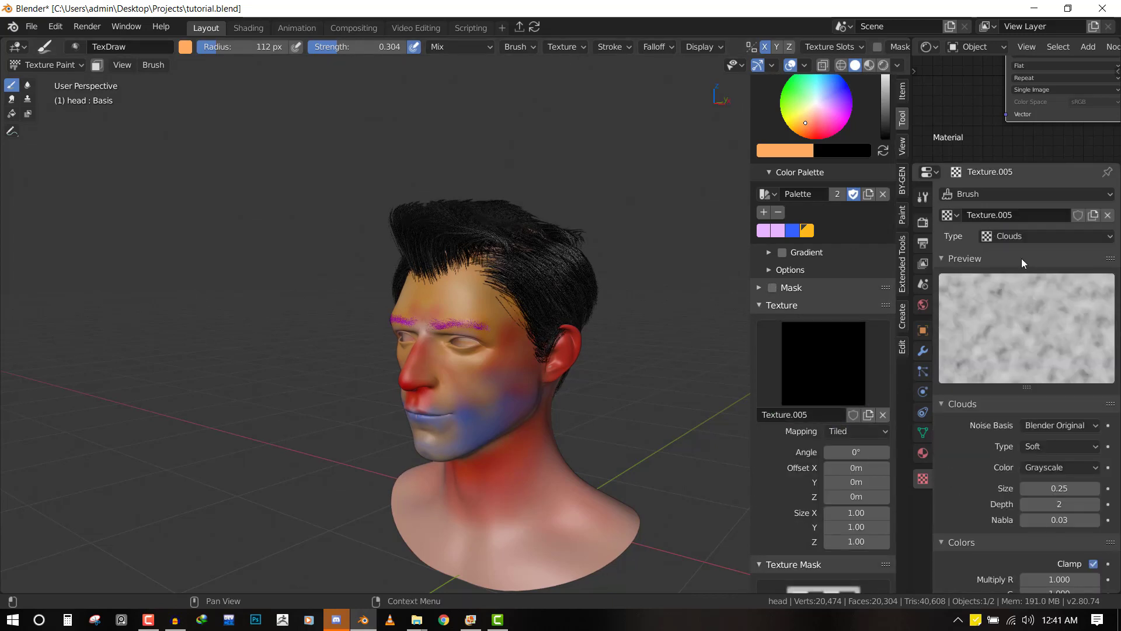
Enable the Clouds texture's Color Ramp and move its white stop to position 0.218
{"action": "scroll", "coordinate": [545, 304], "scroll_direction": "up", "scroll_amount": 5}
{"action": "middle_click_drag", "start_coordinate": [545, 303], "coordinate": [535, 336]}
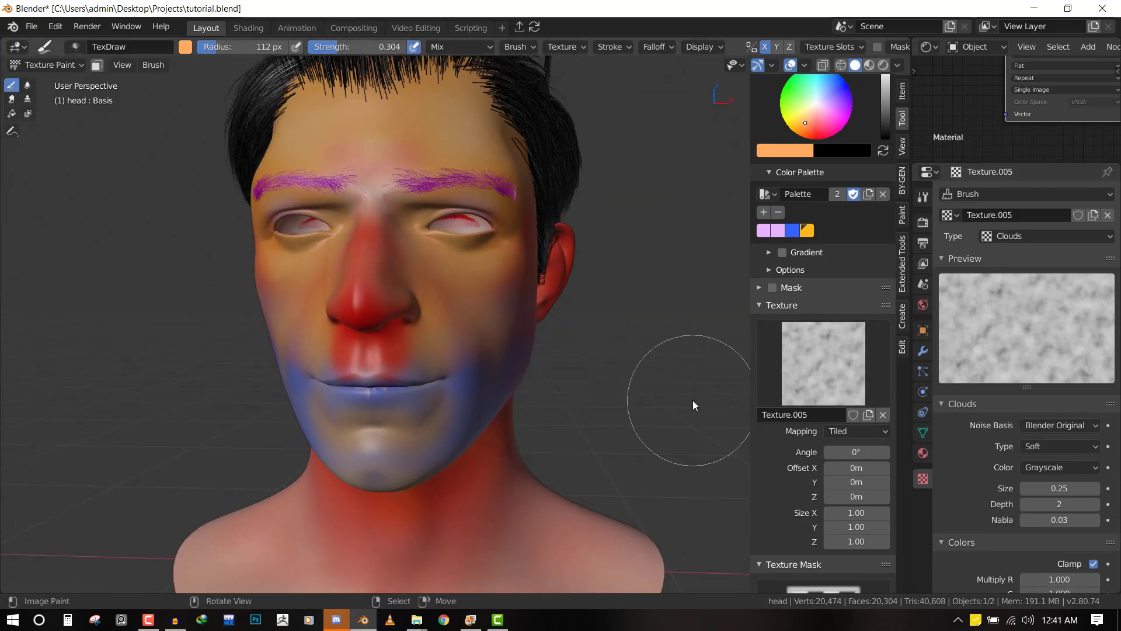
{"action": "key", "text": "n"}
{"action": "scroll", "coordinate": [987, 444], "scroll_direction": "down", "scroll_amount": 6}
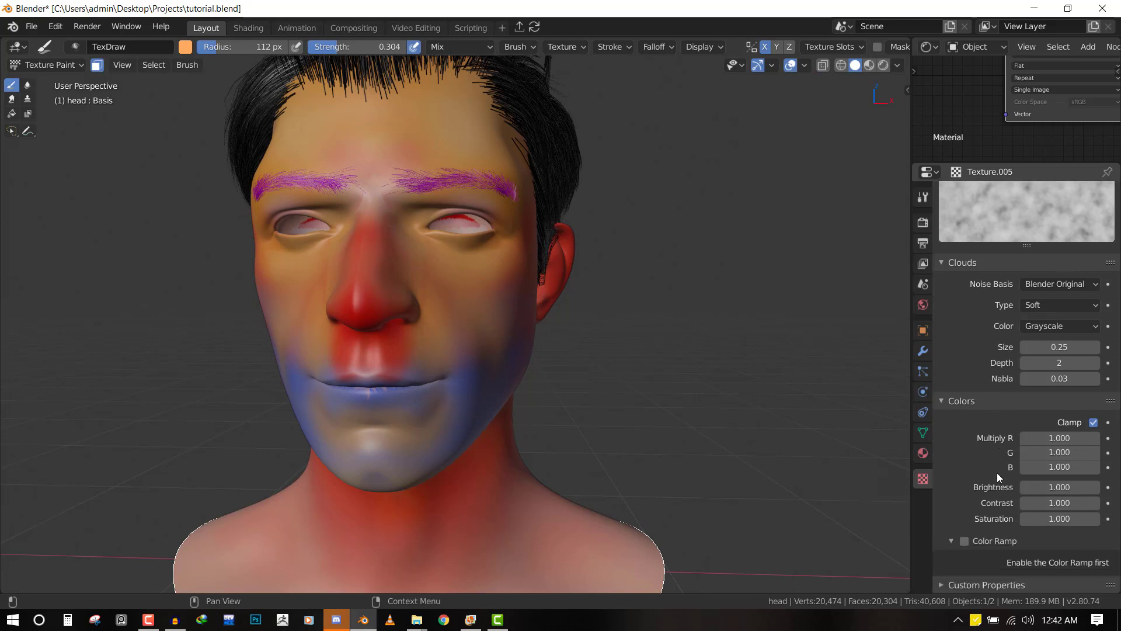
{"action": "left_click", "coordinate": [970, 538]}
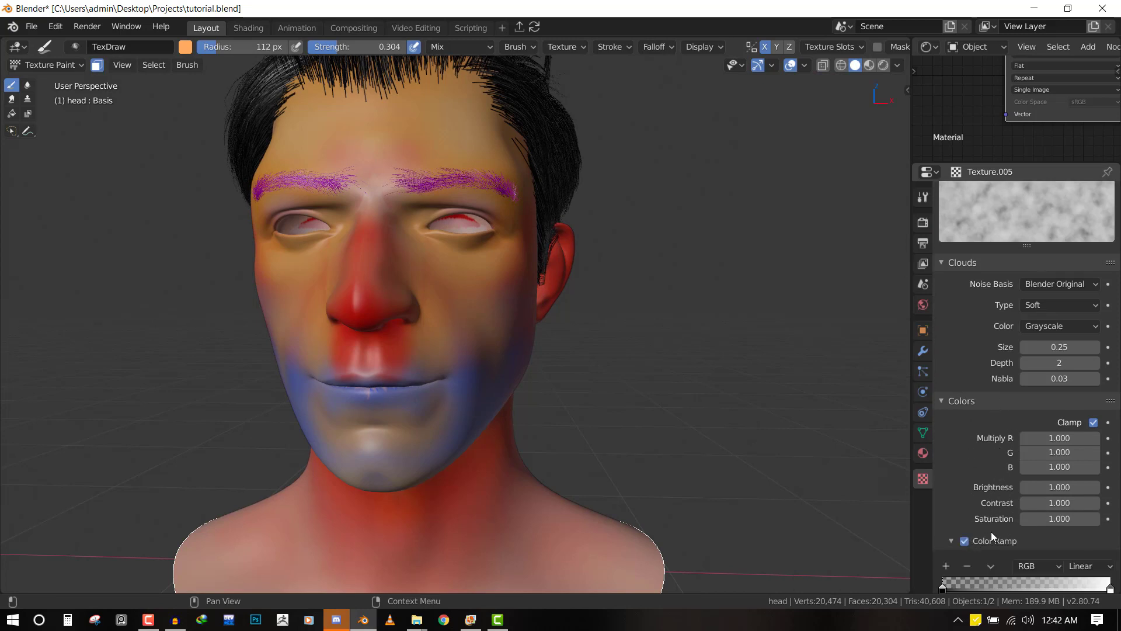
{"action": "scroll", "coordinate": [991, 529], "scroll_direction": "down", "scroll_amount": 2}
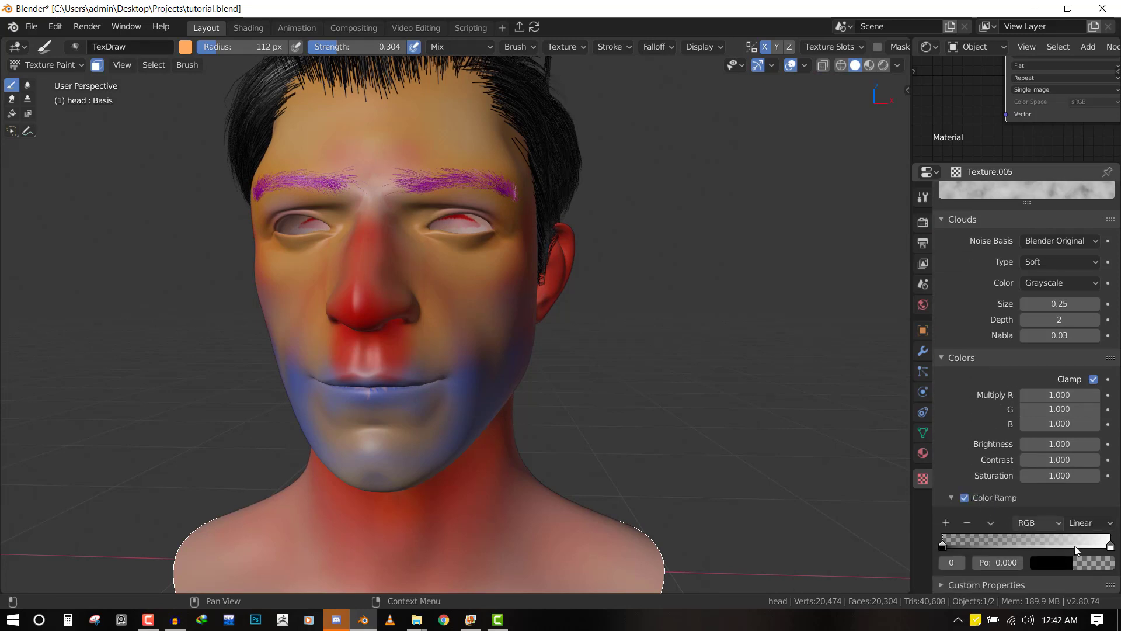
{"action": "left_click_drag", "start_coordinate": [1109, 545], "coordinate": [964, 543]}
Set the brush radius to 64 px and the strength to 1.000
{"action": "mouse_move", "coordinate": [475, 333]}
{"action": "middle_mouse_down"}
{"action": "mouse_move", "coordinate": [560, 381]}
{"action": "mouse_move", "coordinate": [527, 298]}
{"action": "middle_mouse_up"}
{"action": "key", "text": "f"}
{"action": "left_click", "coordinate": [488, 295]}
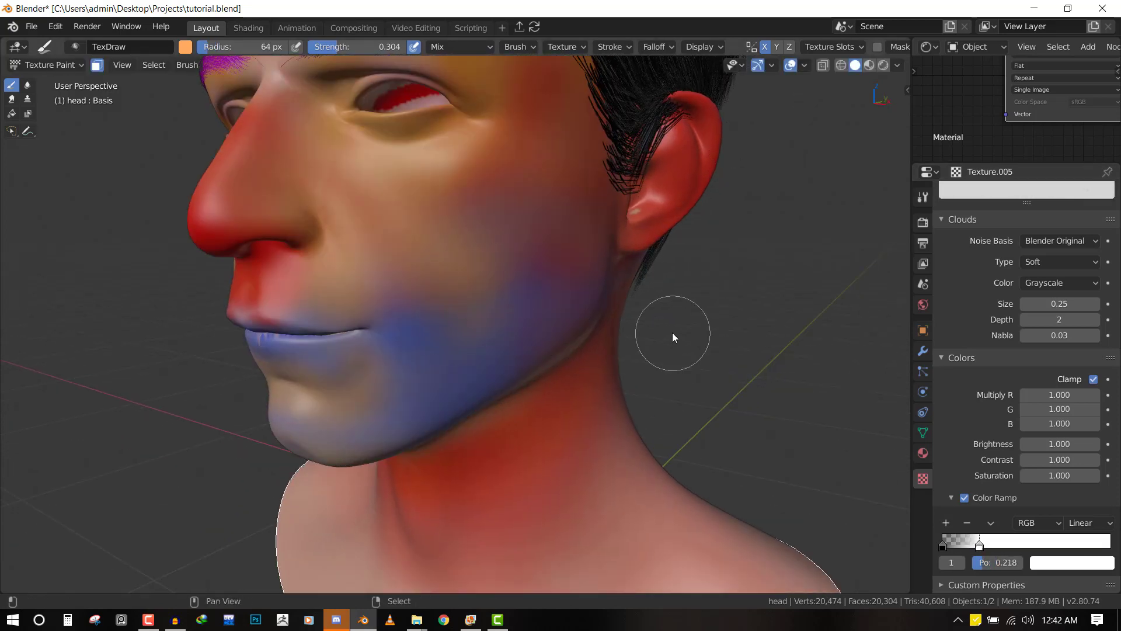
{"action": "key", "text": "shift+f"}
{"action": "left_click", "coordinate": [570, 326]}
Switch the brush colour to red and paint a test stroke on the side of the neck
{"action": "key", "text": "q"}
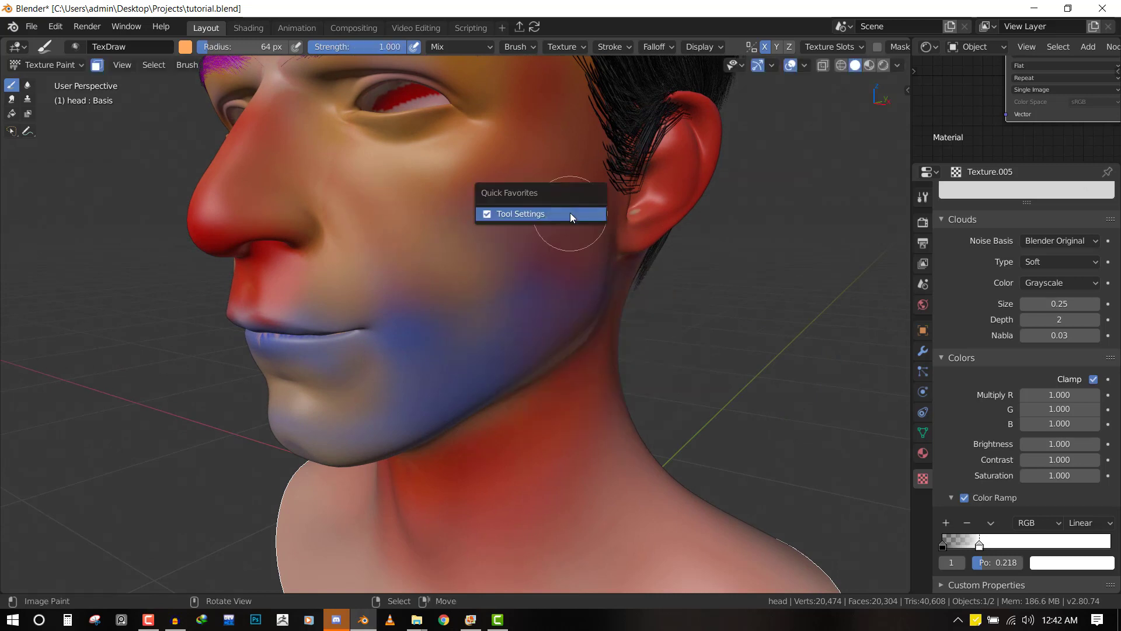
{"action": "key", "text": "w"}
{"action": "left_click_drag", "start_coordinate": [585, 230], "coordinate": [586, 249]}
{"action": "middle_click_drag", "start_coordinate": [575, 406], "coordinate": [550, 187], "text": "shift"}
{"action": "scroll", "coordinate": [552, 202], "scroll_direction": "up", "scroll_amount": 1}
{"action": "mouse_move", "coordinate": [558, 327]}
{"action": "left_mouse_down"}
{"action": "mouse_move", "coordinate": [556, 407]}
{"action": "mouse_move", "coordinate": [597, 345]}
{"action": "left_mouse_up"}
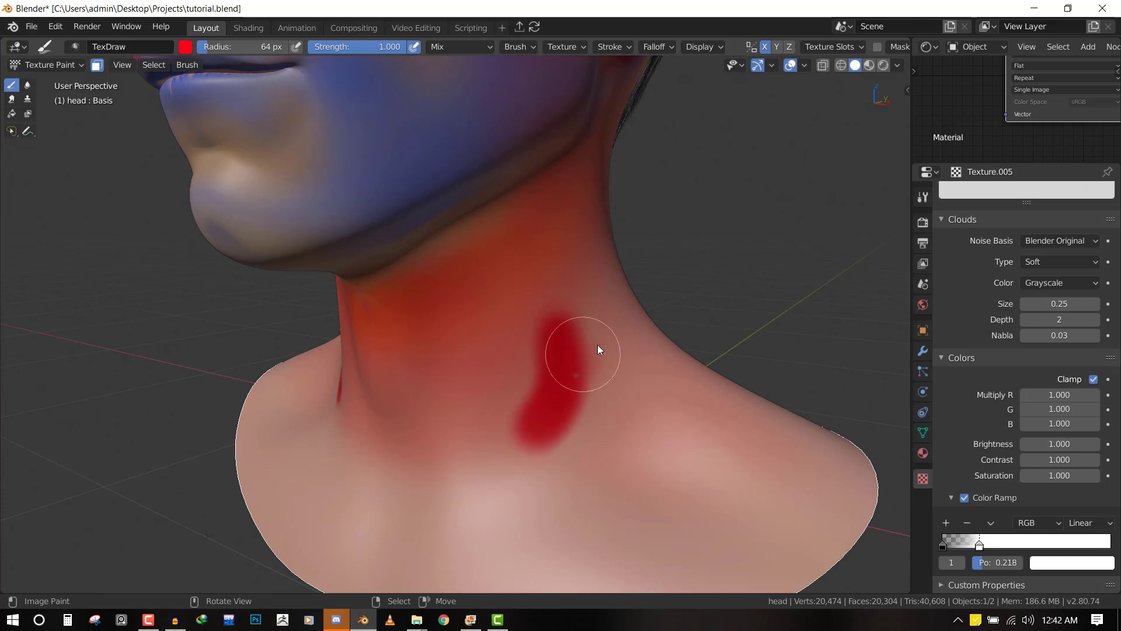
Move the Color Ramp's white stop to 0.165 and paint a second red stroke where the neck meets the shoulder
{"action": "scroll", "coordinate": [630, 382], "scroll_direction": "up", "scroll_amount": 1}
{"action": "middle_click_drag", "start_coordinate": [640, 397], "coordinate": [602, 301], "text": "shift"}
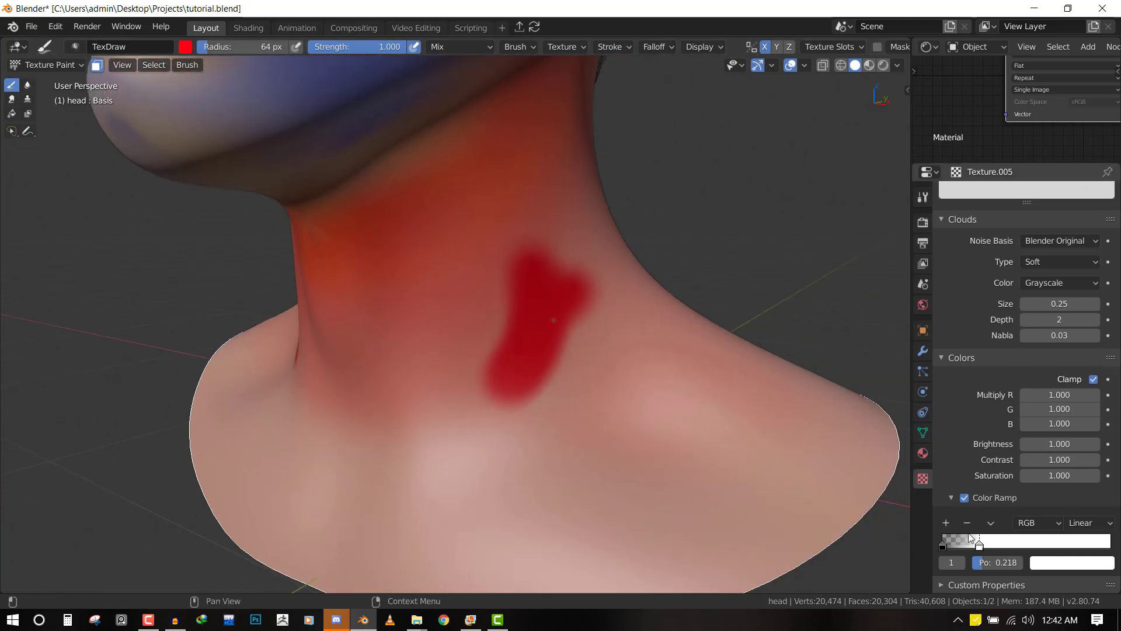
{"action": "left_click_drag", "start_coordinate": [981, 546], "coordinate": [971, 546]}
{"action": "mouse_move", "coordinate": [642, 336]}
{"action": "left_mouse_down"}
{"action": "mouse_move", "coordinate": [585, 412]}
{"action": "mouse_move", "coordinate": [581, 395]}
{"action": "left_mouse_up"}
{"action": "scroll", "coordinate": [605, 324], "scroll_direction": "up", "scroll_amount": 1}
Enlarge the brush radius to 136 px and paint red across the two neck strokes
{"action": "key", "text": "f"}
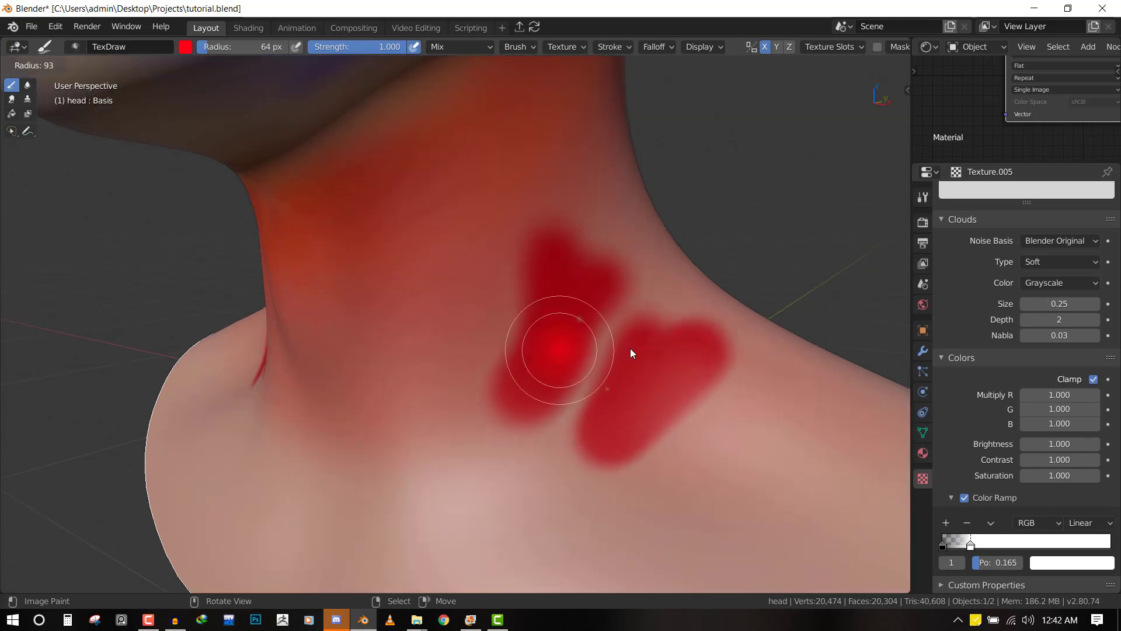
{"action": "left_click", "coordinate": [629, 349]}
{"action": "mouse_move", "coordinate": [627, 296]}
{"action": "left_mouse_down"}
{"action": "mouse_move", "coordinate": [608, 318]}
{"action": "mouse_move", "coordinate": [502, 333]}
{"action": "left_mouse_up"}
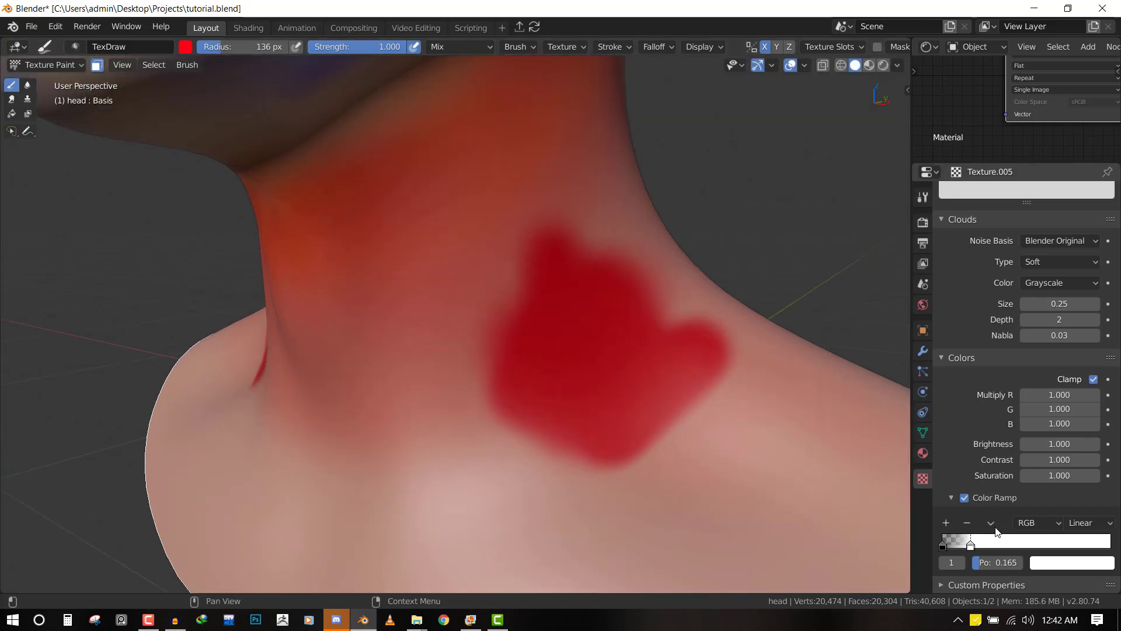
Move the Color Ramp's white stop to 0.620 and paint a mottled red patch at the base of the neck
{"action": "left_click_drag", "start_coordinate": [1014, 543], "coordinate": [1047, 543]}
{"action": "mouse_move", "coordinate": [700, 364]}
{"action": "left_mouse_down"}
{"action": "mouse_move", "coordinate": [569, 415]}
{"action": "mouse_move", "coordinate": [508, 253]}
{"action": "mouse_move", "coordinate": [463, 423]}
{"action": "mouse_move", "coordinate": [455, 403]}
{"action": "left_mouse_up"}
{"action": "middle_click_drag", "start_coordinate": [455, 403], "coordinate": [500, 413]}
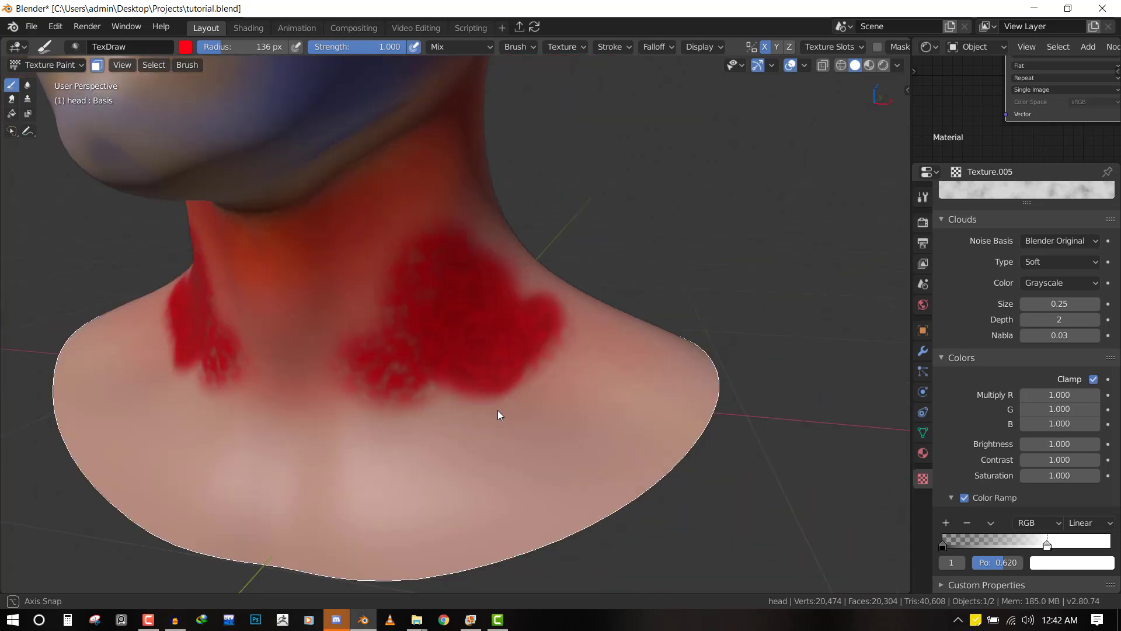
{"action": "mouse_move", "coordinate": [500, 413]}
{"action": "left_mouse_down"}
{"action": "mouse_move", "coordinate": [485, 404]}
{"action": "mouse_move", "coordinate": [491, 446]}
{"action": "mouse_move", "coordinate": [400, 415]}
{"action": "mouse_move", "coordinate": [548, 363]}
{"action": "mouse_move", "coordinate": [458, 284]}
{"action": "left_mouse_up"}
Undo the red test strokes on the neck
{"action": "middle_click_drag", "start_coordinate": [458, 285], "coordinate": [460, 315]}
{"action": "key", "text": "ctrl+z"}
{"action": "key", "text": "ctrl+z"}
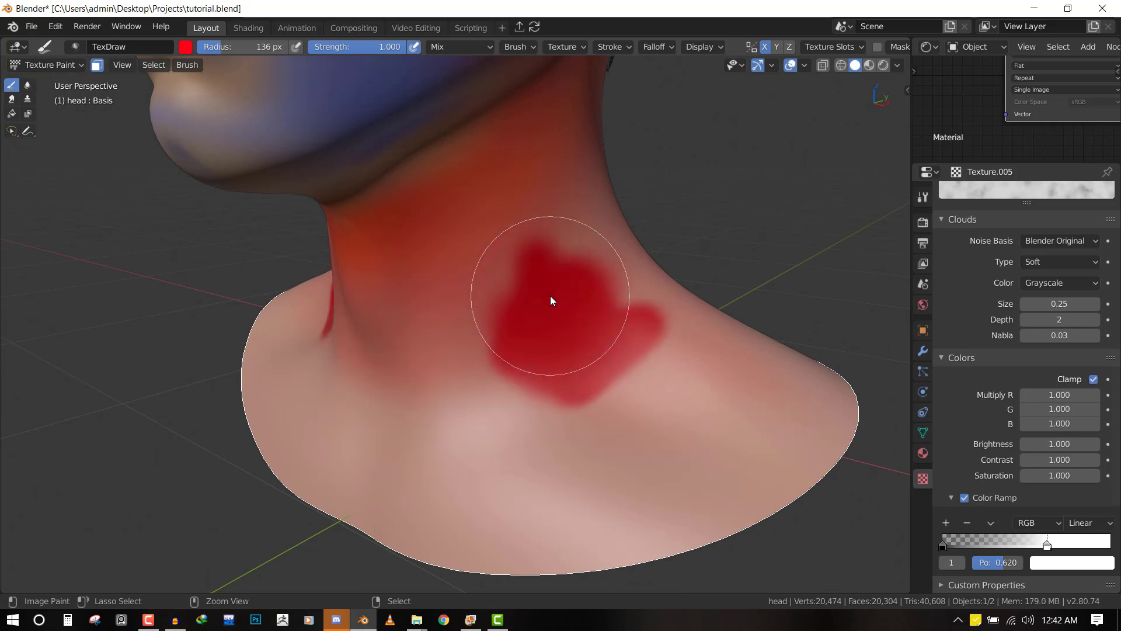
{"action": "key", "text": "ctrl+z"}
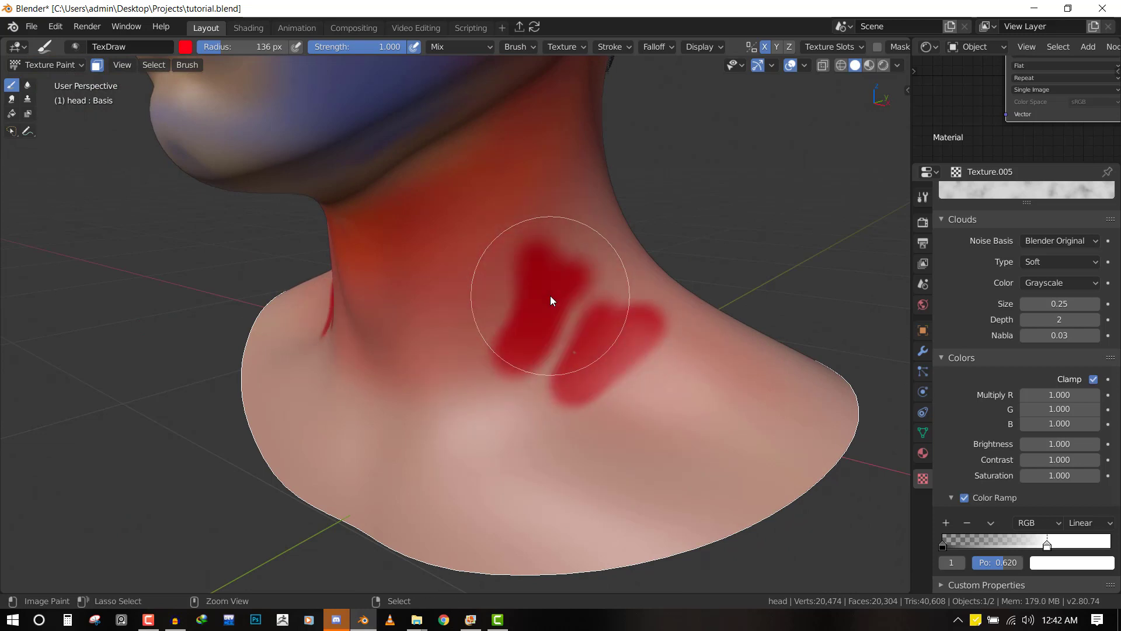
{"action": "key", "text": "ctrl+z"}
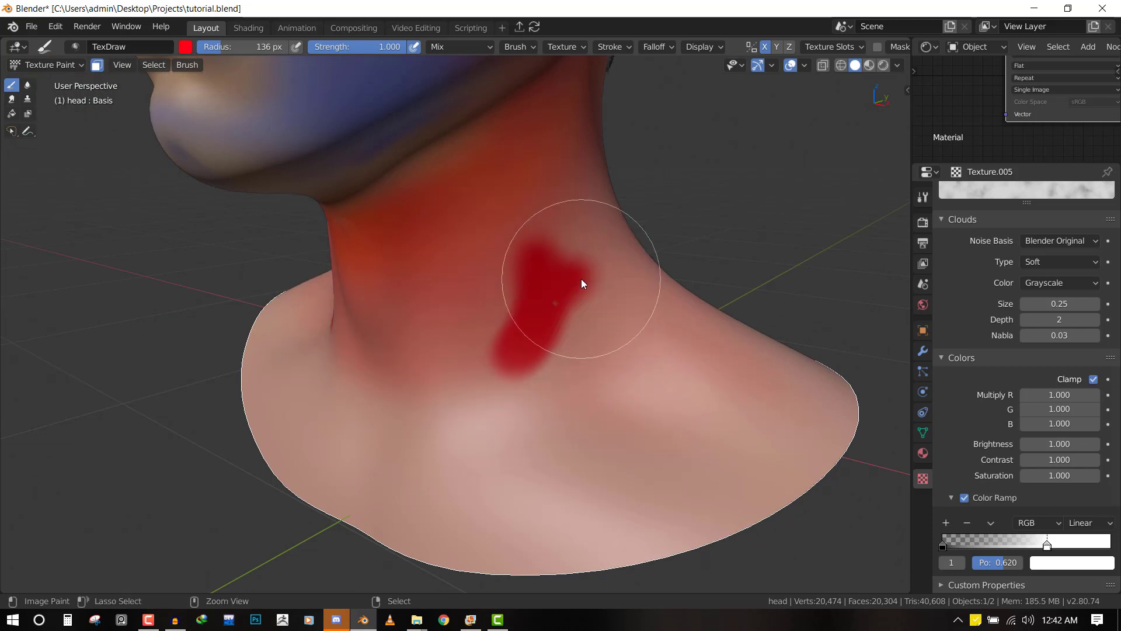
{"action": "mouse_move", "coordinate": [590, 262]}
{"action": "middle_mouse_down"}
{"action": "mouse_move", "coordinate": [598, 346]}
{"action": "mouse_move", "coordinate": [556, 491]}
{"action": "mouse_move", "coordinate": [605, 465]}
{"action": "mouse_move", "coordinate": [583, 248]}
{"action": "mouse_move", "coordinate": [510, 426]}
{"action": "middle_mouse_up"}
{"action": "key", "text": "ctrl+z"}
Switch to a pale pink at a strength of about 0.39 and paint it over the cheek
{"action": "middle_click_drag", "start_coordinate": [587, 314], "coordinate": [499, 343]}
{"action": "key", "text": "shift+f"}
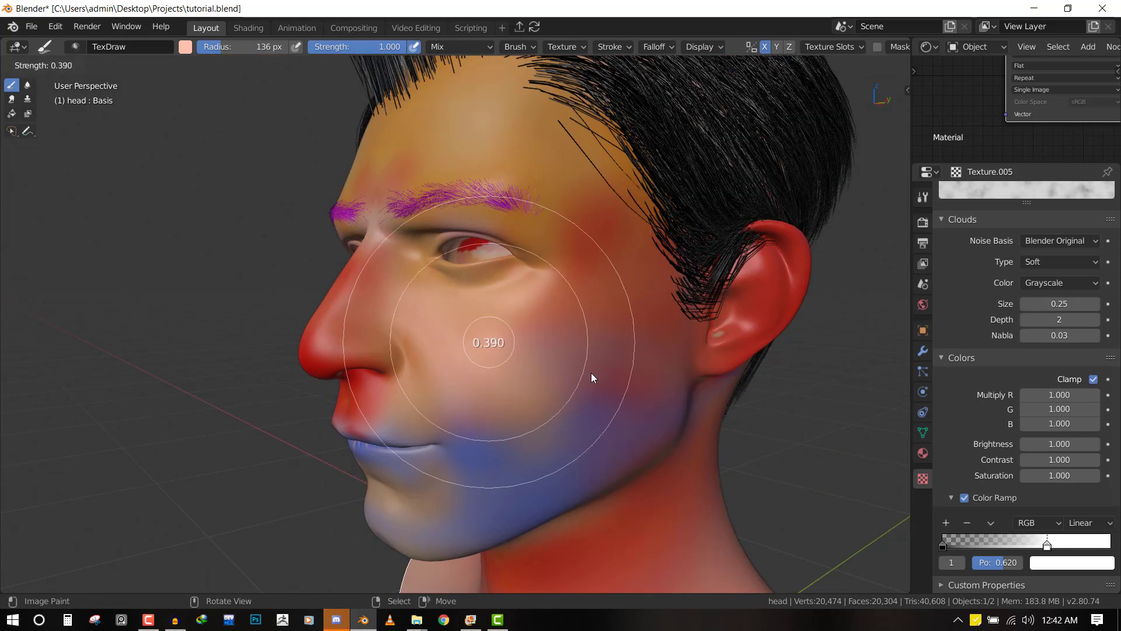
{"action": "left_click", "coordinate": [595, 372]}
{"action": "mouse_move", "coordinate": [554, 371]}
{"action": "middle_mouse_down"}
{"action": "mouse_move", "coordinate": [608, 363]}
{"action": "mouse_move", "coordinate": [495, 342]}
{"action": "mouse_move", "coordinate": [502, 318]}
{"action": "mouse_move", "coordinate": [458, 361]}
{"action": "middle_mouse_up"}
{"action": "mouse_move", "coordinate": [458, 363]}
{"action": "left_mouse_down"}
{"action": "mouse_move", "coordinate": [470, 378]}
{"action": "mouse_move", "coordinate": [509, 349]}
{"action": "left_mouse_up"}
Set the brush strength to 0.445 and move the Color Ramp's white stop to 0.277
{"action": "key", "text": "shift+f"}
{"action": "left_click", "coordinate": [490, 345]}
{"action": "left_click_drag", "start_coordinate": [1047, 545], "coordinate": [989, 545]}
Paint the pale pink over the cheeks, the sides of the nose and the nose bridge
{"action": "mouse_move", "coordinate": [627, 371]}
{"action": "middle_mouse_down"}
{"action": "mouse_move", "coordinate": [600, 388]}
{"action": "mouse_move", "coordinate": [550, 358]}
{"action": "middle_mouse_up"}
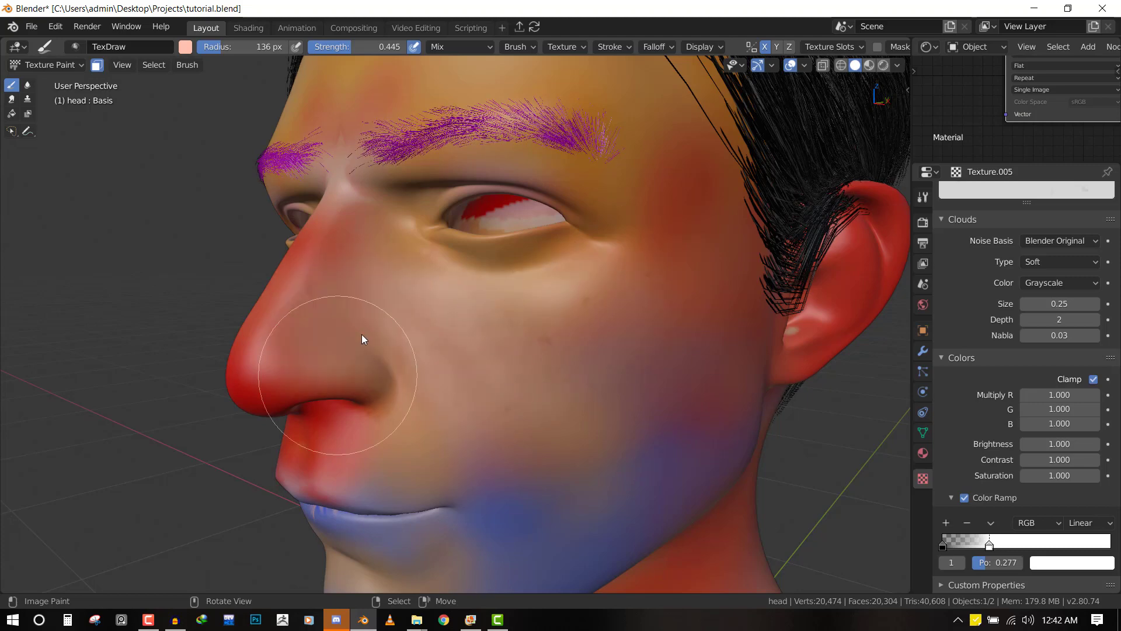
{"action": "mouse_move", "coordinate": [362, 334]}
{"action": "middle_mouse_down"}
{"action": "mouse_move", "coordinate": [335, 381]}
{"action": "mouse_move", "coordinate": [383, 260]}
{"action": "middle_mouse_up"}
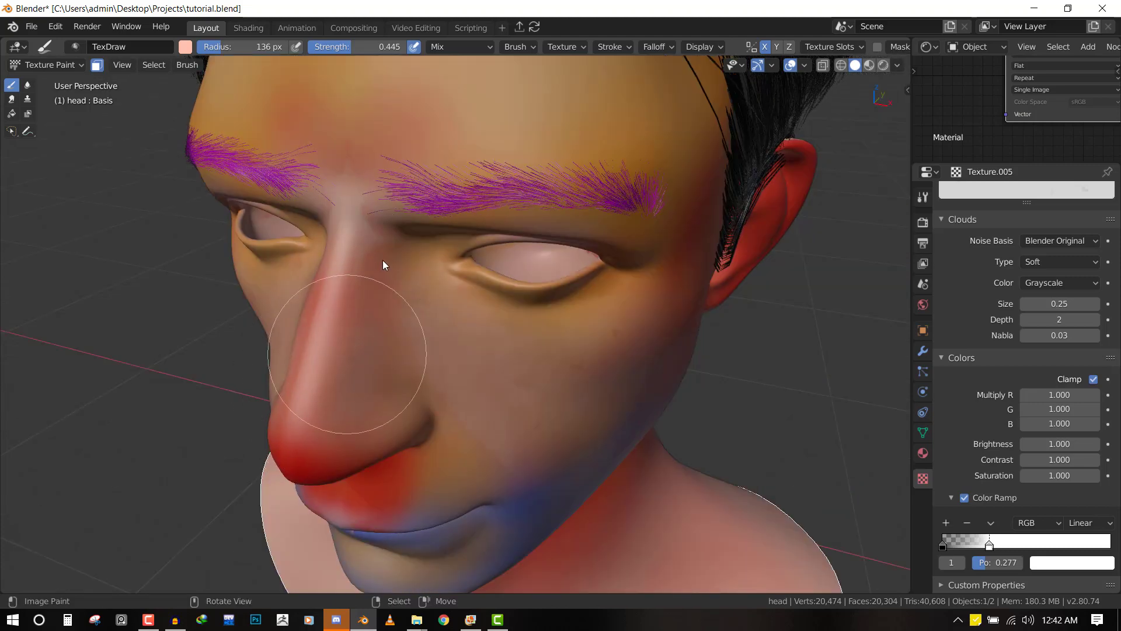
{"action": "key", "text": "KP_1"}
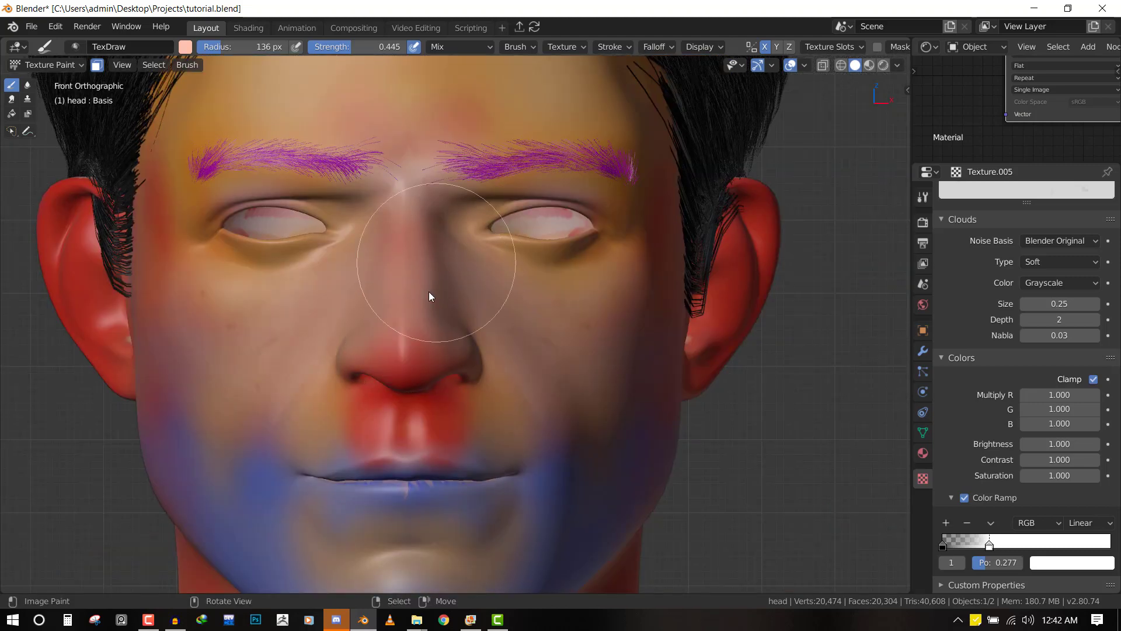
{"action": "middle_click_drag", "start_coordinate": [557, 400], "coordinate": [611, 230]}
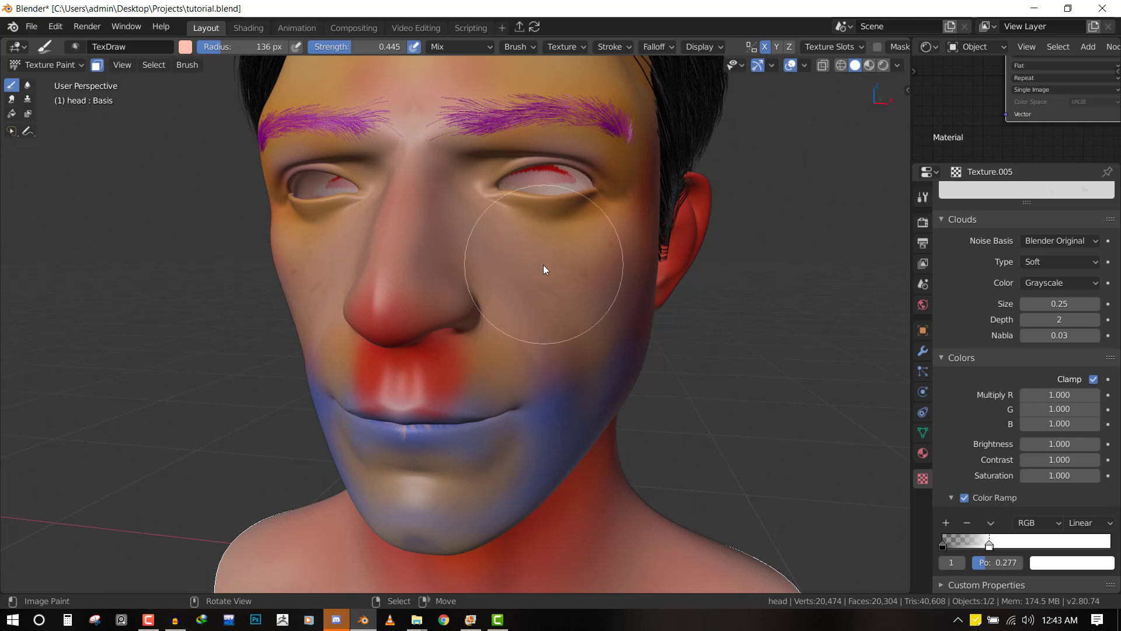
Shift the brush colour slightly toward orange, and sample a skin tone from the shoulder
{"action": "middle_click_drag", "start_coordinate": [543, 264], "coordinate": [590, 348]}
{"action": "left_click", "coordinate": [185, 47]}
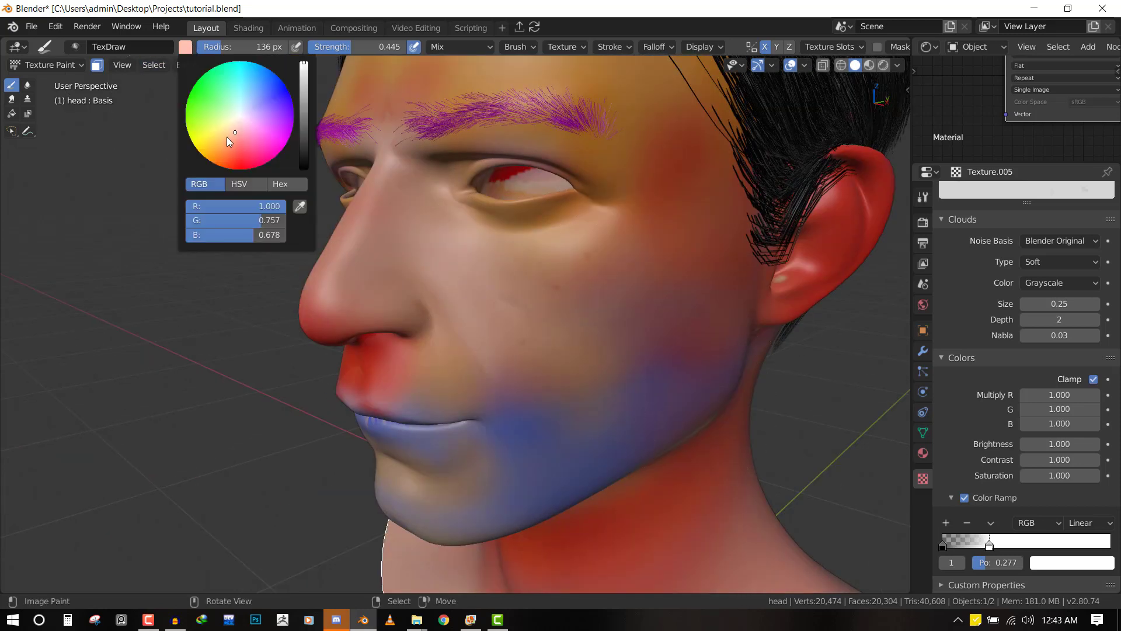
{"action": "left_click", "coordinate": [235, 138]}
{"action": "left_click_drag", "start_coordinate": [234, 137], "coordinate": [229, 139]}
{"action": "mouse_move", "coordinate": [619, 367]}
{"action": "middle_mouse_down"}
{"action": "mouse_move", "coordinate": [717, 384]}
{"action": "mouse_move", "coordinate": [767, 449]}
{"action": "middle_mouse_up"}
{"action": "scroll", "coordinate": [767, 449], "scroll_direction": "down", "scroll_amount": 4}
{"action": "key", "text": "s"}
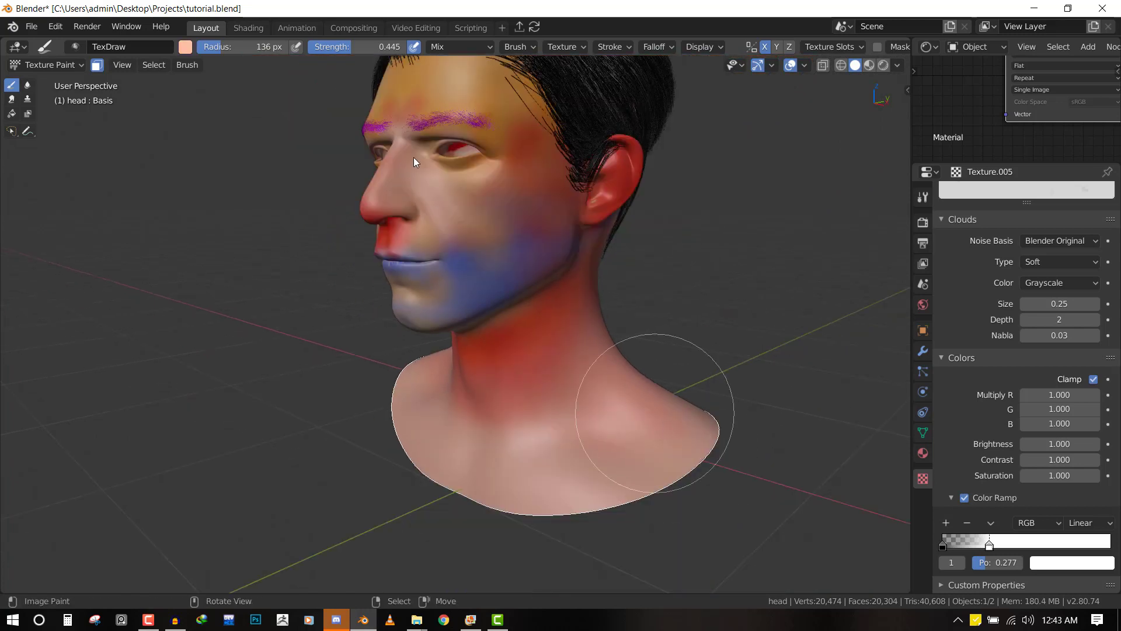
Paint the sampled skin tone over the red on the nose tip and the upper lip area
{"action": "scroll", "coordinate": [472, 155], "scroll_direction": "up", "scroll_amount": 4}
{"action": "middle_click_drag", "start_coordinate": [471, 156], "coordinate": [508, 279], "text": "shift"}
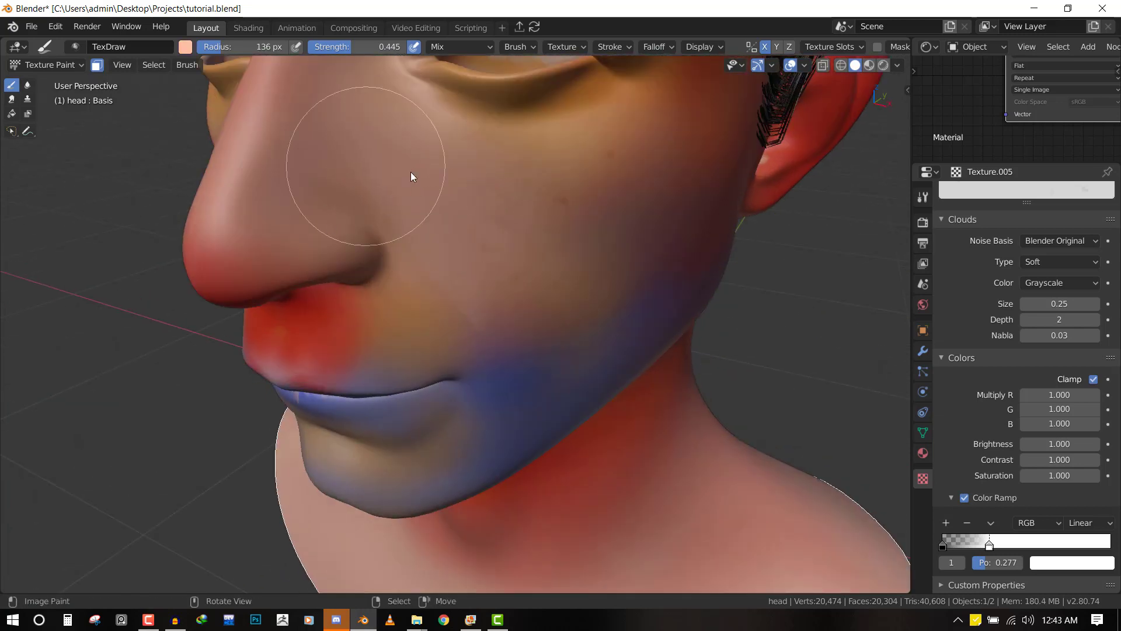
{"action": "middle_click_drag", "start_coordinate": [259, 245], "coordinate": [295, 127]}
{"action": "mouse_move", "coordinate": [295, 125]}
{"action": "left_mouse_down"}
{"action": "mouse_move", "coordinate": [310, 224]}
{"action": "mouse_move", "coordinate": [518, 370]}
{"action": "left_mouse_up"}
{"action": "middle_click_drag", "start_coordinate": [525, 380], "coordinate": [516, 540], "text": "shift"}
Lower the Clouds size to 0.000 and move the Color Ramp's white stop to 0.624
{"action": "scroll", "coordinate": [1060, 306], "scroll_direction": "up", "scroll_amount": 5}
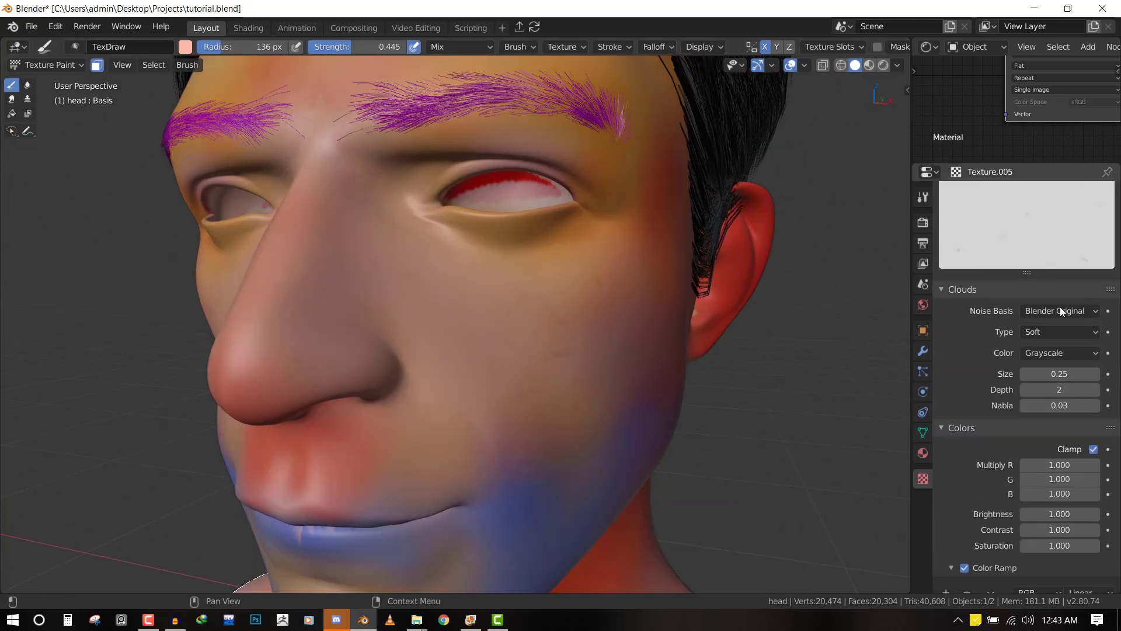
{"action": "left_click_drag", "start_coordinate": [1050, 421], "coordinate": [1059, 420]}
{"action": "scroll", "coordinate": [1049, 461], "scroll_direction": "down", "scroll_amount": 5}
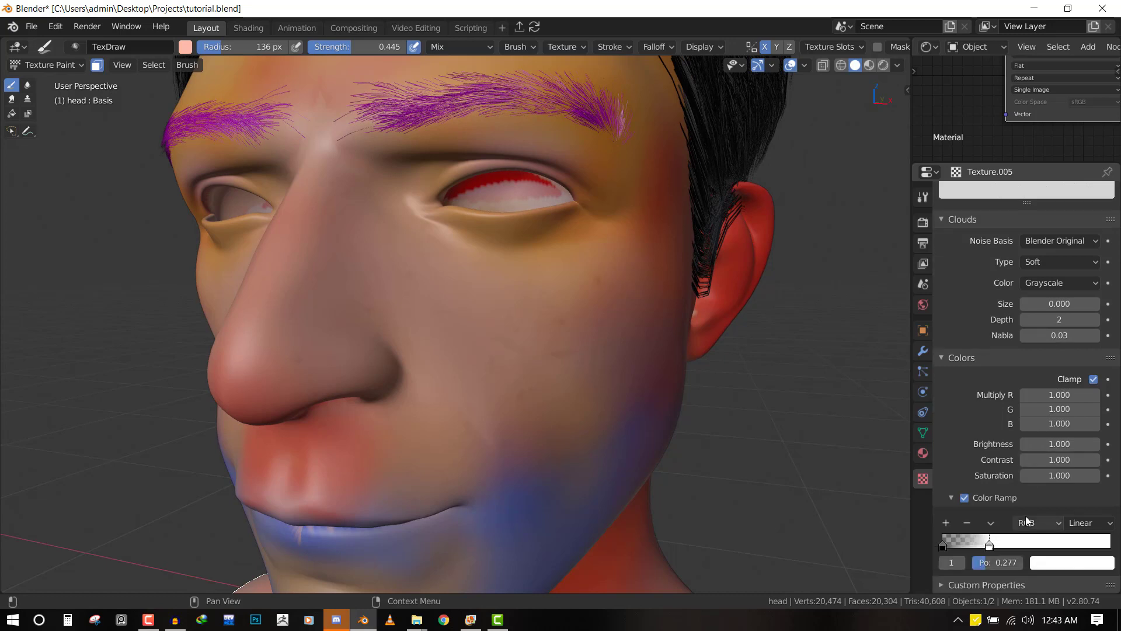
{"action": "left_click_drag", "start_coordinate": [1009, 543], "coordinate": [1055, 545]}
Set the Clouds size to 0.1, and reduce it further to 0.05
{"action": "scroll", "coordinate": [1067, 274], "scroll_direction": "up", "scroll_amount": 3}
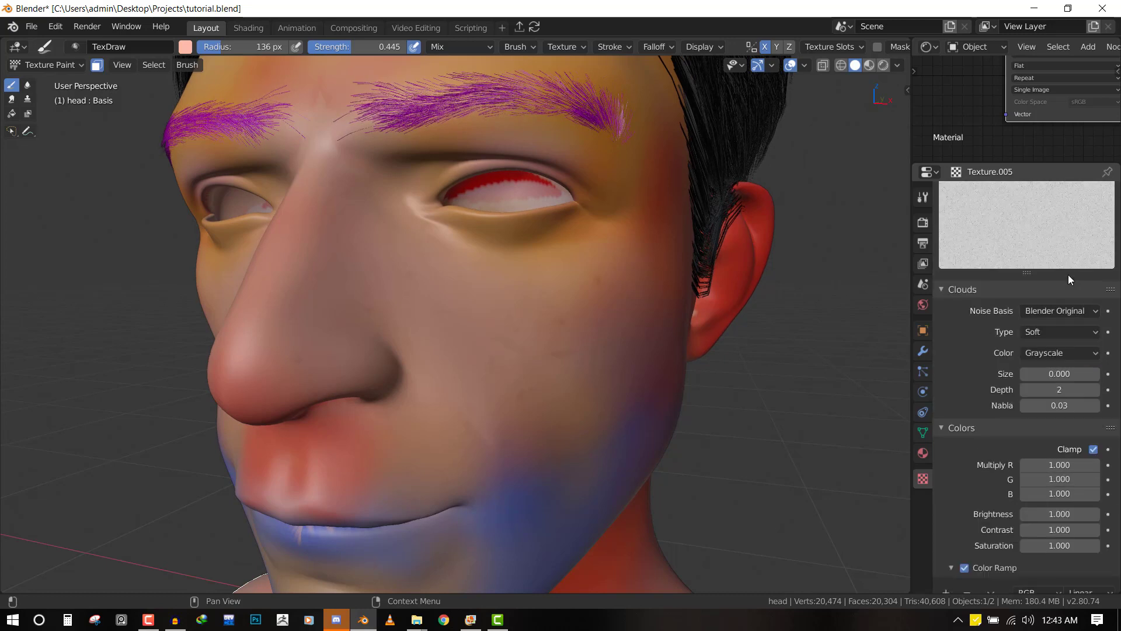
{"action": "left_click", "coordinate": [1055, 371]}
{"action": "type", "text": "0.1"}
{"action": "key", "text": "Return"}
{"action": "left_click", "coordinate": [1063, 369]}
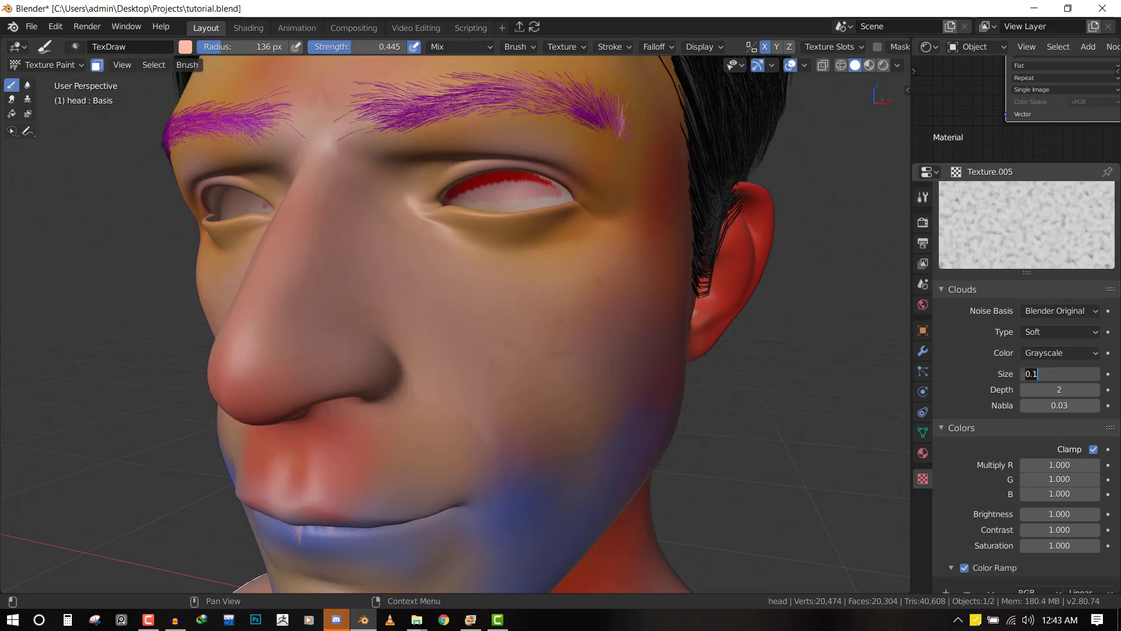
{"action": "type", "text": "0.05"}
{"action": "key", "text": "Return"}
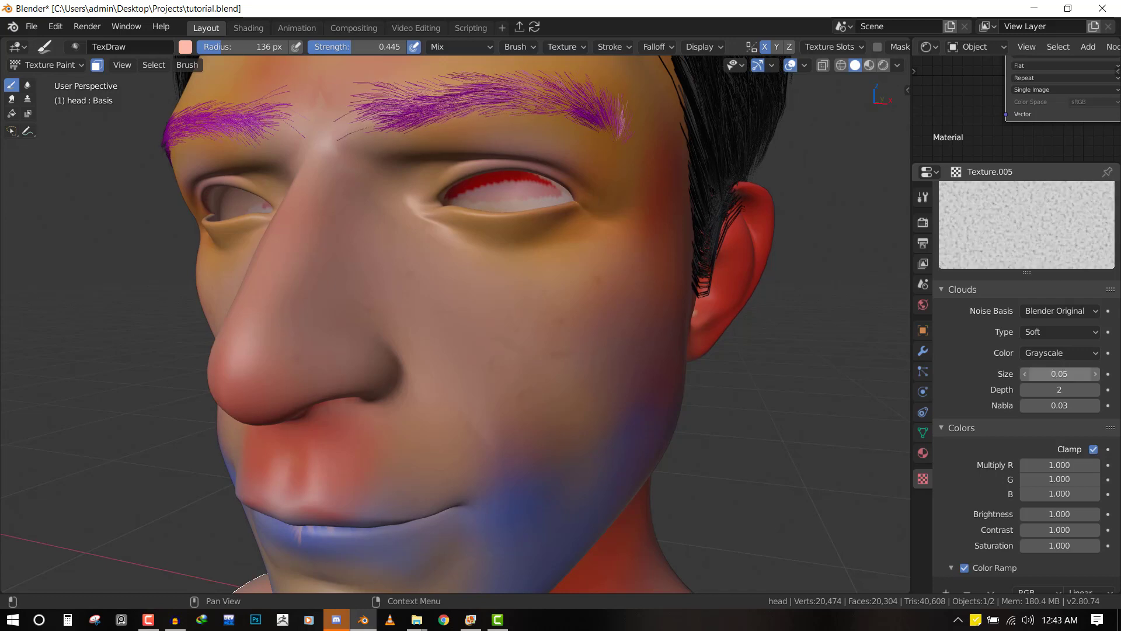
Paint finely mottled skin tone on the cheek above the corner of the mouth
{"action": "scroll", "coordinate": [460, 289], "scroll_direction": "up", "scroll_amount": 3}
{"action": "middle_click_drag", "start_coordinate": [460, 289], "coordinate": [561, 177], "text": "shift"}
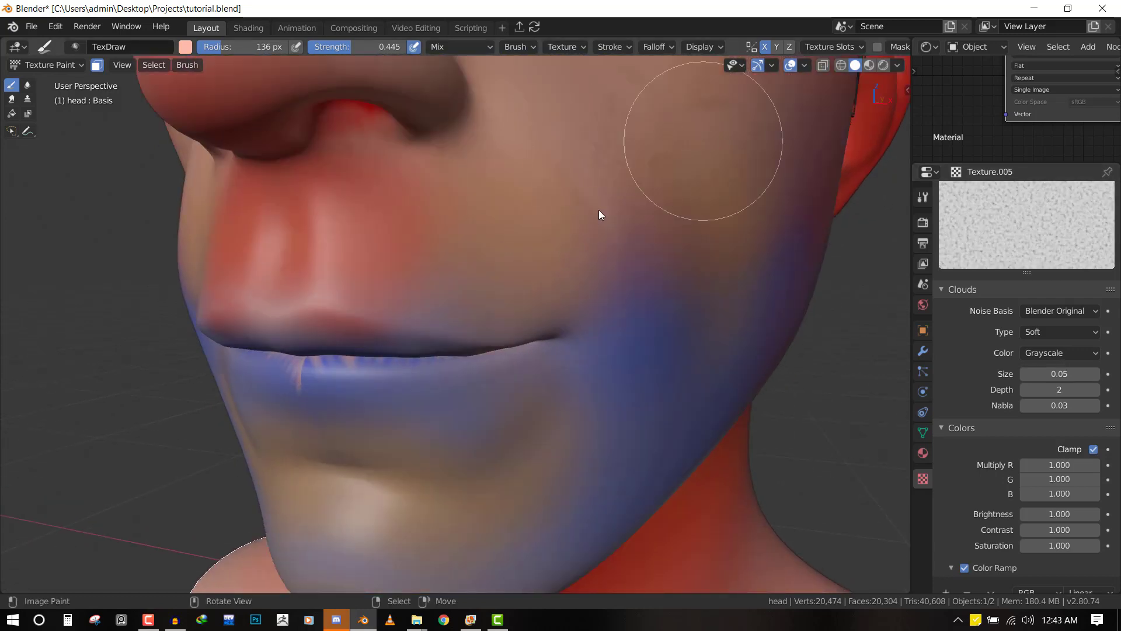
{"action": "scroll", "coordinate": [599, 214], "scroll_direction": "down", "scroll_amount": 2}
{"action": "middle_click_drag", "start_coordinate": [653, 216], "coordinate": [545, 233]}
{"action": "scroll", "coordinate": [545, 233], "scroll_direction": "up", "scroll_amount": 4}
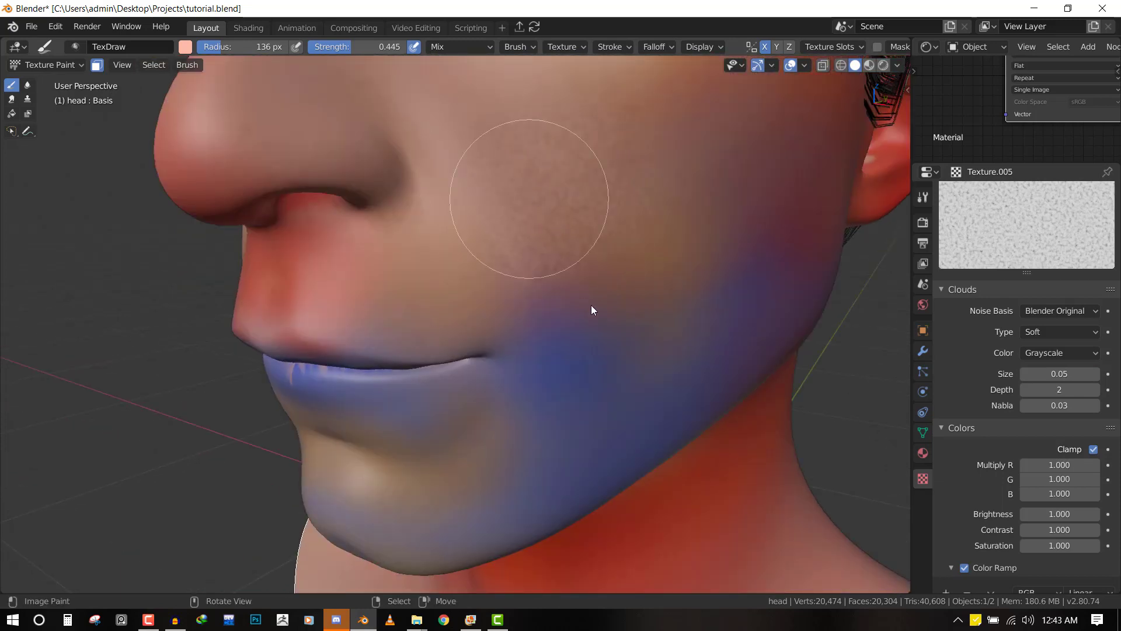
{"action": "scroll", "coordinate": [730, 274], "scroll_direction": "down", "scroll_amount": 4}
Move the Color Ramp's white stop to 0.274
{"action": "scroll", "coordinate": [1049, 516], "scroll_direction": "down", "scroll_amount": 3}
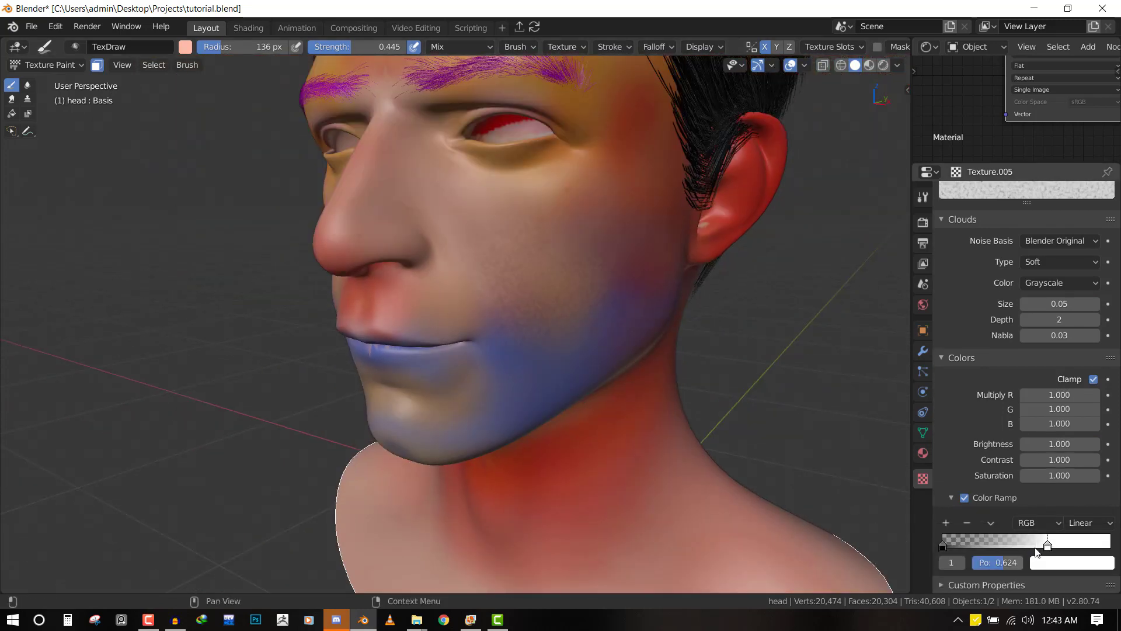
{"action": "left_click_drag", "start_coordinate": [1035, 548], "coordinate": [988, 549]}
{"action": "middle_click_drag", "start_coordinate": [444, 368], "coordinate": [520, 391]}
{"action": "scroll", "coordinate": [636, 420], "scroll_direction": "up", "scroll_amount": 3}
{"action": "key", "text": "KP_1"}
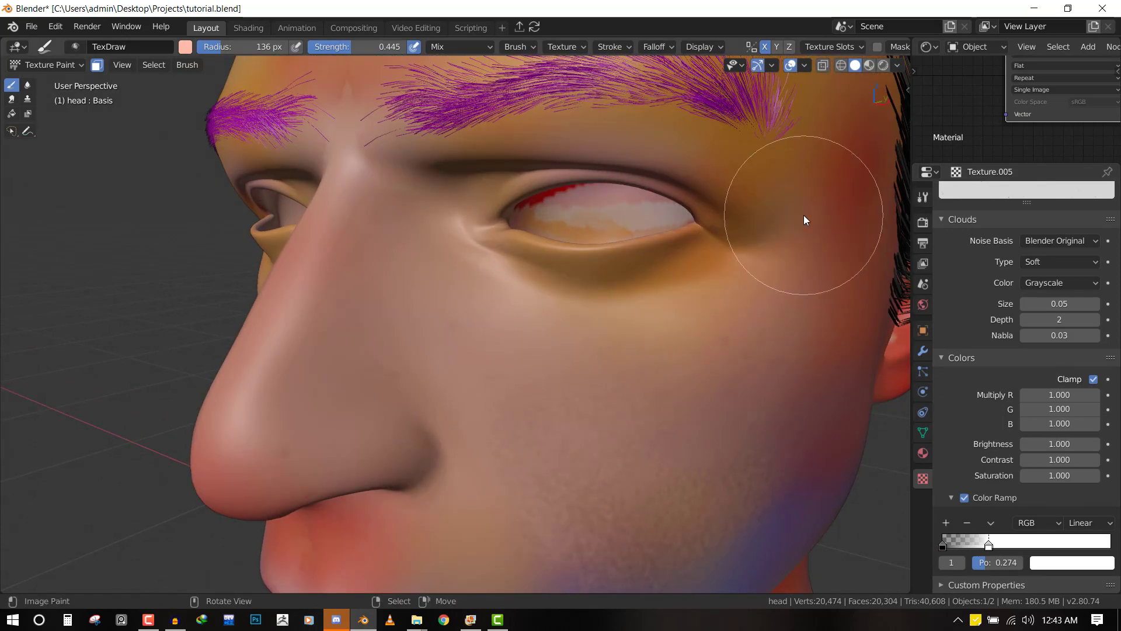
Paint mottled skin tone over the yellow area under the eye and onto the red temple
{"action": "middle_click_drag", "start_coordinate": [538, 149], "coordinate": [449, 203], "text": "shift"}
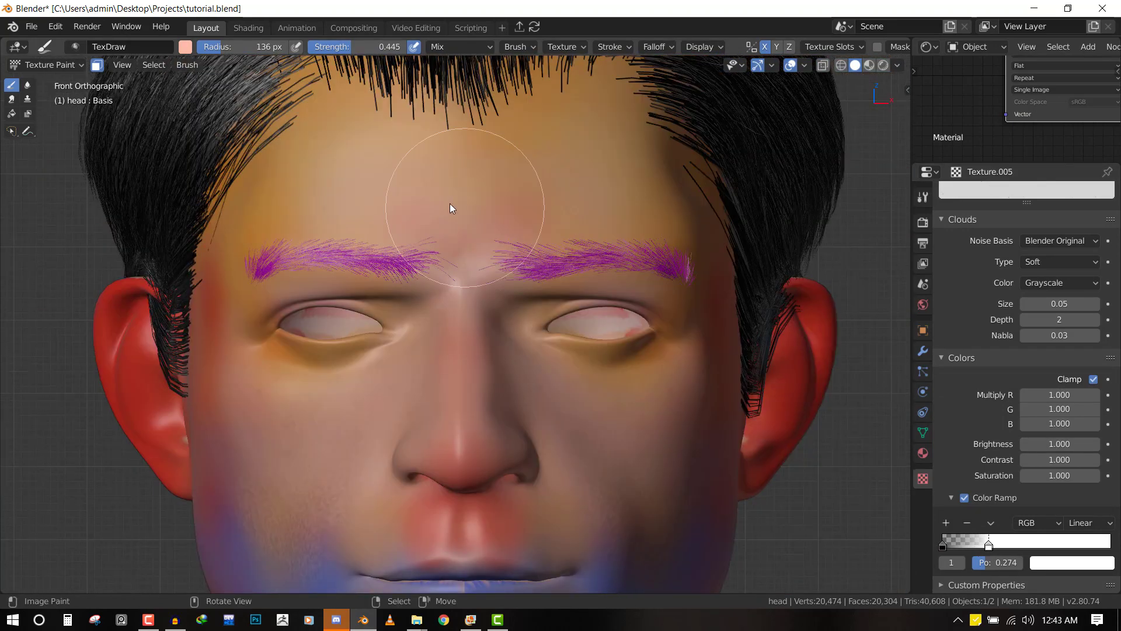
{"action": "middle_click_drag", "start_coordinate": [502, 248], "coordinate": [416, 345]}
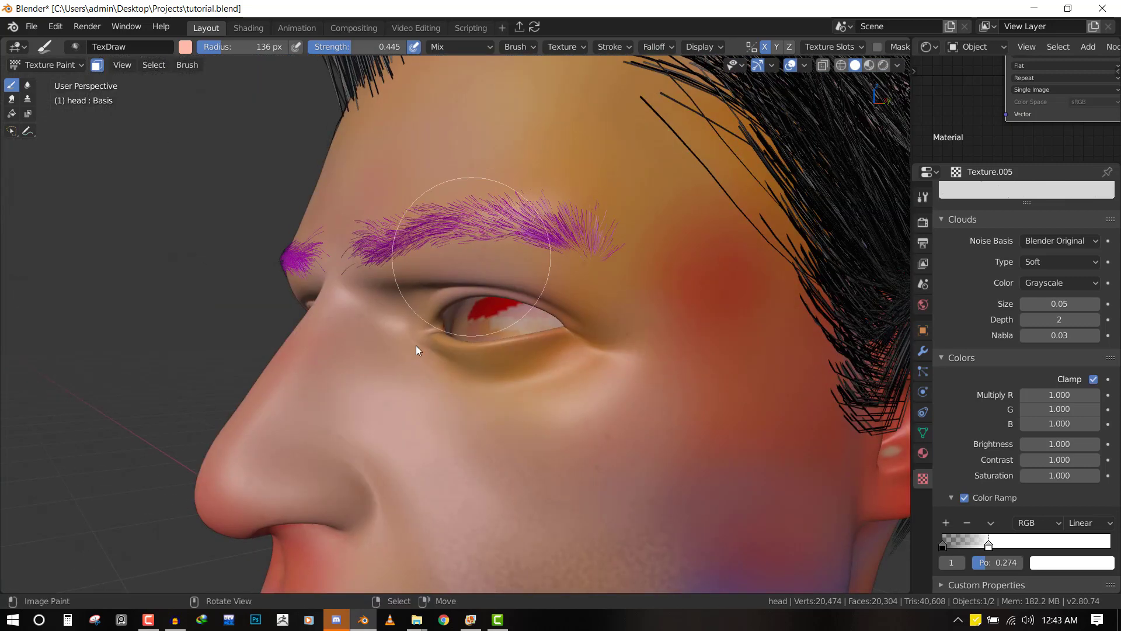
{"action": "left_click_drag", "start_coordinate": [629, 359], "coordinate": [675, 311]}
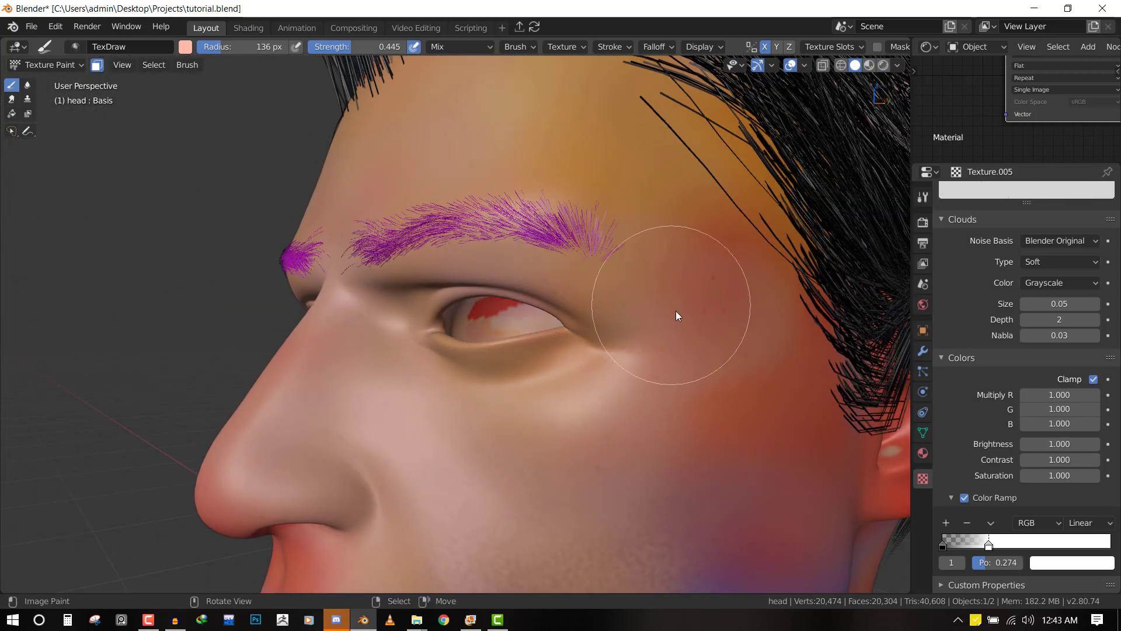
Enlarge the brush radius to 206 px and paint skin tone over the temple, forehead and brow area
{"action": "key", "text": "f"}
{"action": "left_click", "coordinate": [719, 262]}
{"action": "mouse_move", "coordinate": [718, 254]}
{"action": "left_mouse_down"}
{"action": "mouse_move", "coordinate": [563, 175]}
{"action": "mouse_move", "coordinate": [601, 131]}
{"action": "left_mouse_up"}
{"action": "scroll", "coordinate": [601, 130], "scroll_direction": "down", "scroll_amount": 3}
{"action": "mouse_move", "coordinate": [602, 131]}
{"action": "middle_mouse_down"}
{"action": "mouse_move", "coordinate": [601, 241]}
{"action": "mouse_move", "coordinate": [482, 205]}
{"action": "middle_mouse_up"}
{"action": "middle_click_drag", "start_coordinate": [590, 174], "coordinate": [508, 258]}
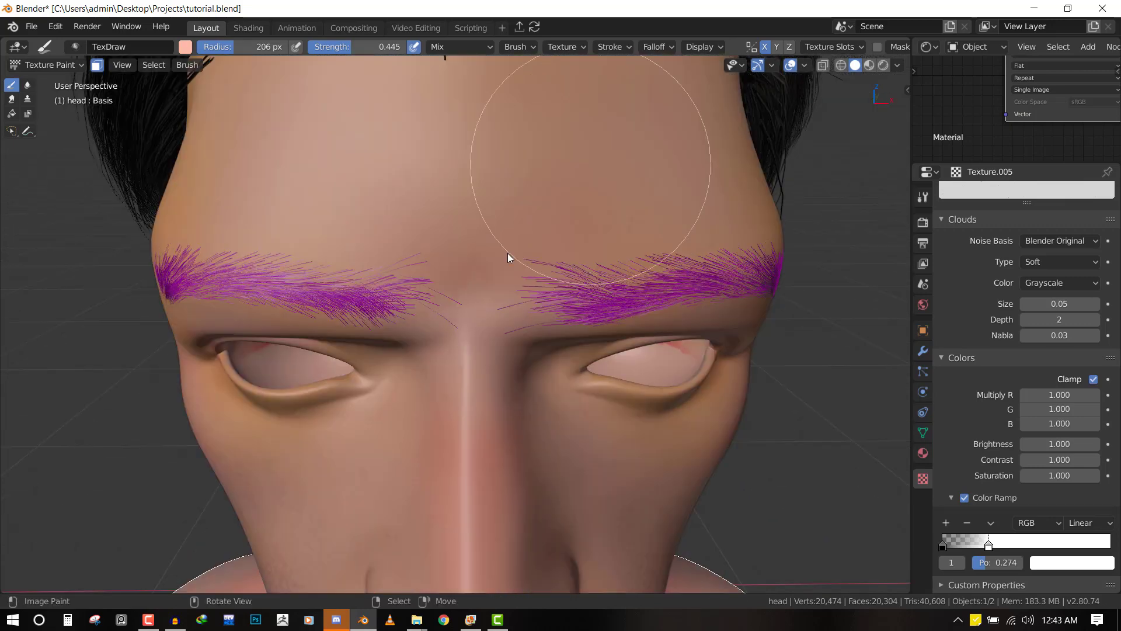
{"action": "middle_click_drag", "start_coordinate": [601, 315], "coordinate": [508, 275]}
{"action": "scroll", "coordinate": [620, 278], "scroll_direction": "up", "scroll_amount": 3}
{"action": "scroll", "coordinate": [620, 278], "scroll_direction": "down", "scroll_amount": 3}
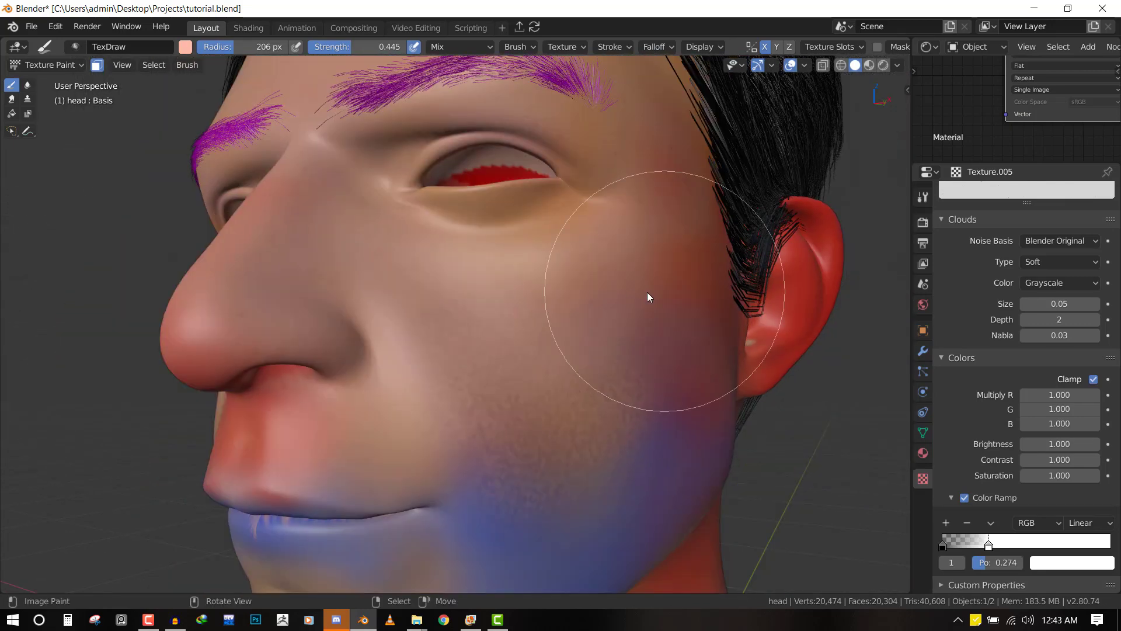
Move the Color Ramp's white stop to 0.373 and paint the temple, cheek and jaw with a 176 px brush
{"action": "middle_click_drag", "start_coordinate": [647, 292], "coordinate": [590, 355]}
{"action": "left_click", "coordinate": [986, 543]}
{"action": "left_click_drag", "start_coordinate": [1004, 548], "coordinate": [1005, 546]}
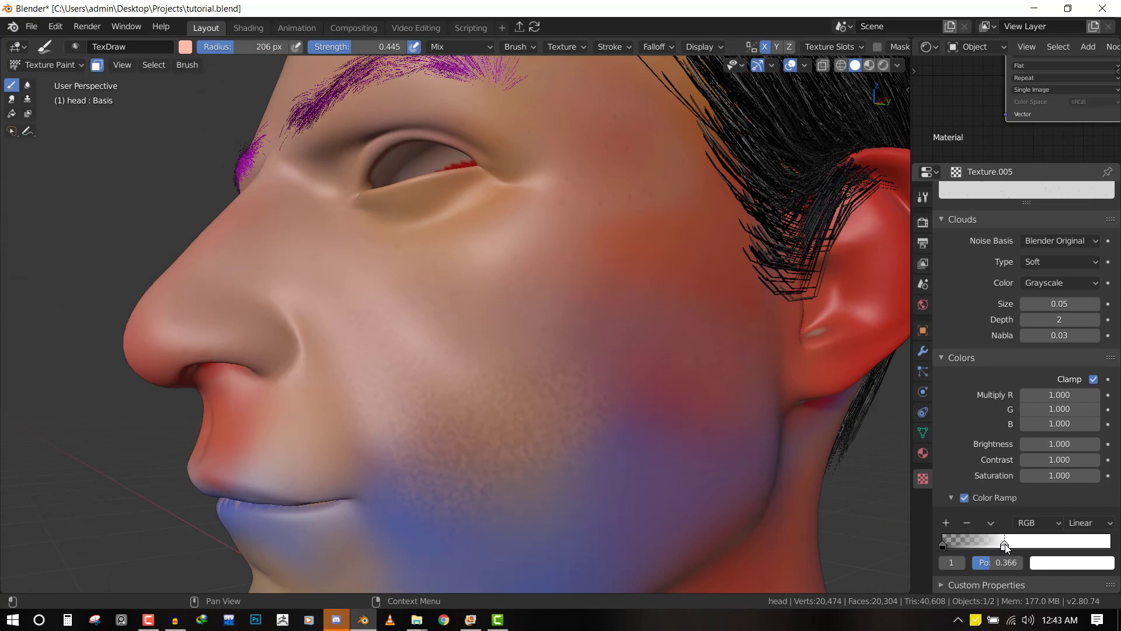
{"action": "key", "text": "f"}
{"action": "left_click", "coordinate": [620, 292]}
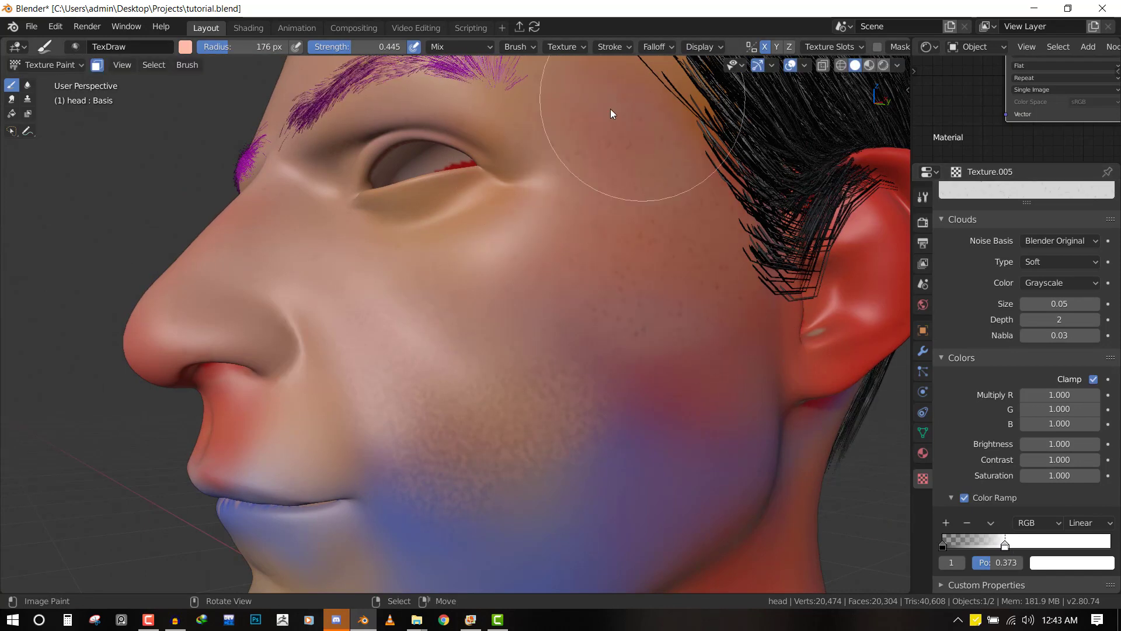
{"action": "scroll", "coordinate": [584, 315], "scroll_direction": "down", "scroll_amount": 2}
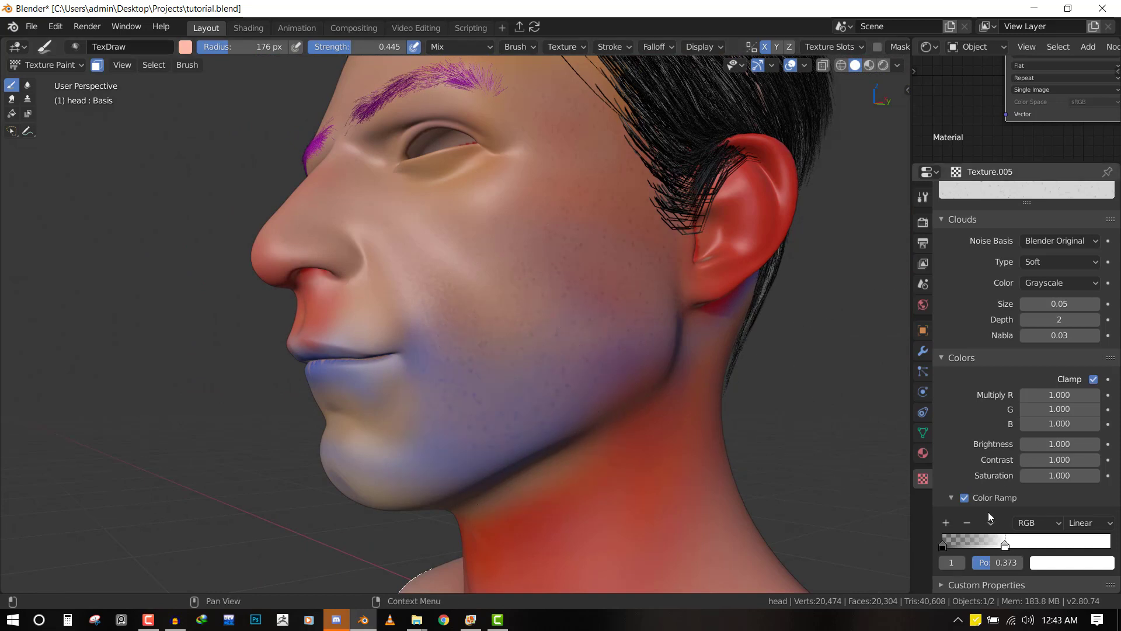
Recolour the Color Ramp's black stop to orange-red and try the brush on the cheek
{"action": "left_click", "coordinate": [946, 546]}
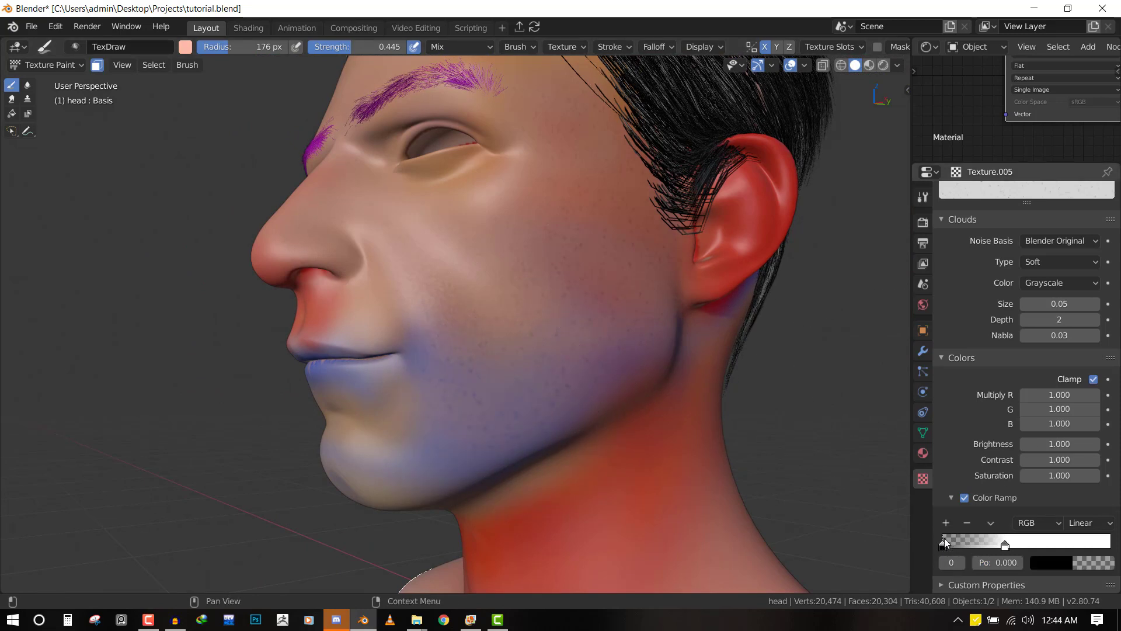
{"action": "left_click", "coordinate": [1060, 561]}
{"action": "left_click_drag", "start_coordinate": [1100, 413], "coordinate": [1101, 353]}
{"action": "left_click_drag", "start_coordinate": [1055, 410], "coordinate": [1024, 459]}
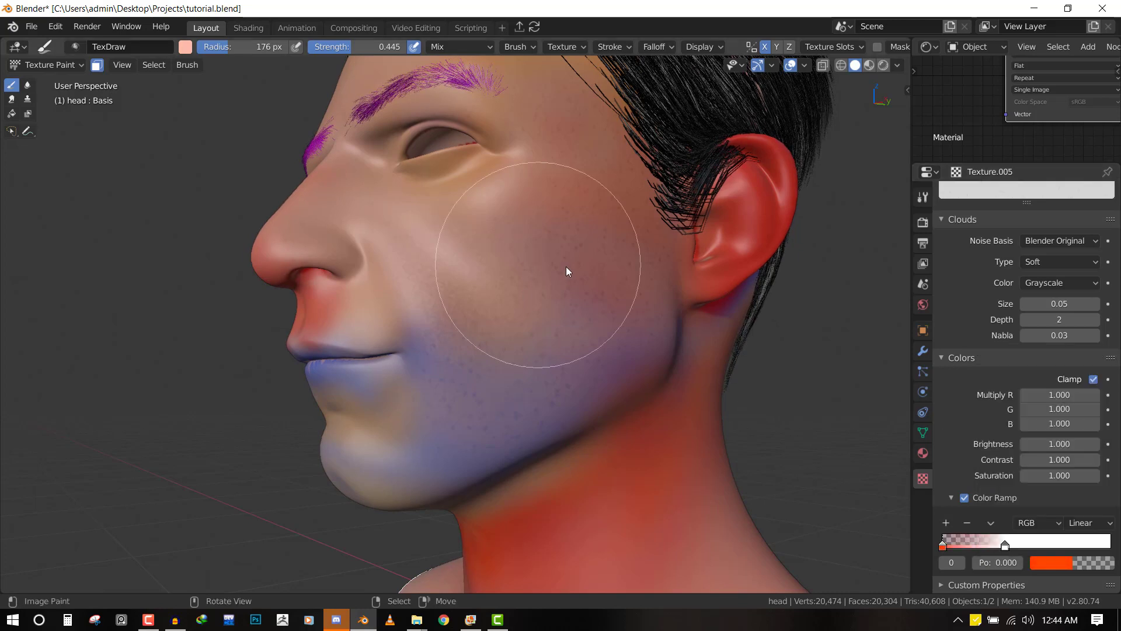
{"action": "scroll", "coordinate": [566, 266], "scroll_direction": "up", "scroll_amount": 2}
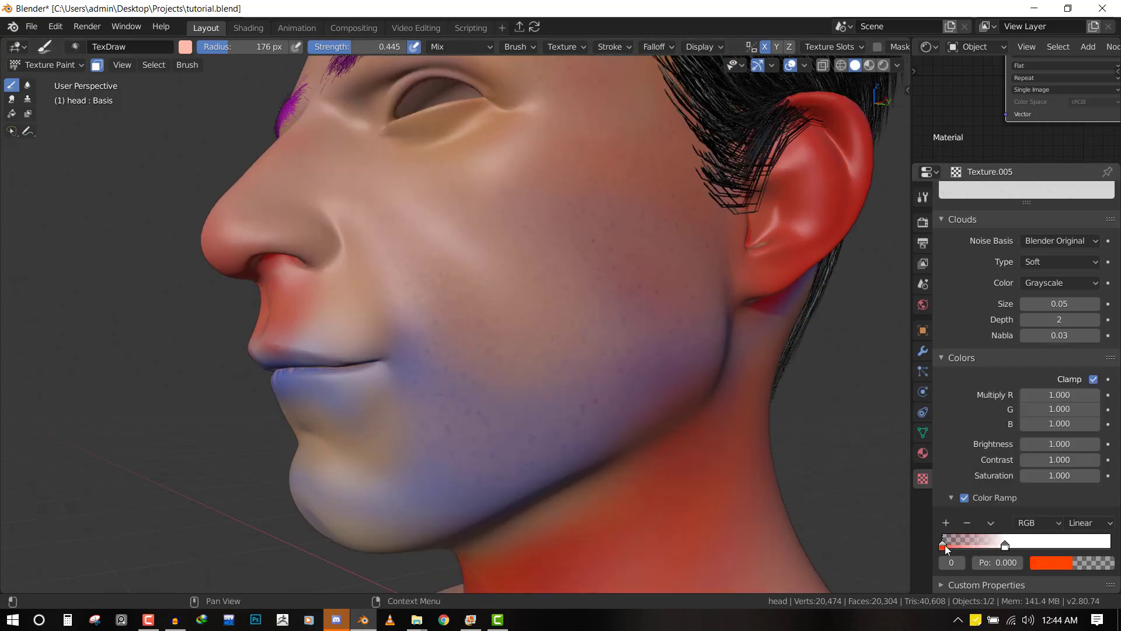
Change the Color Ramp's orange-red stop to pure red and shift it along the ramp
{"action": "left_click", "coordinate": [1045, 565]}
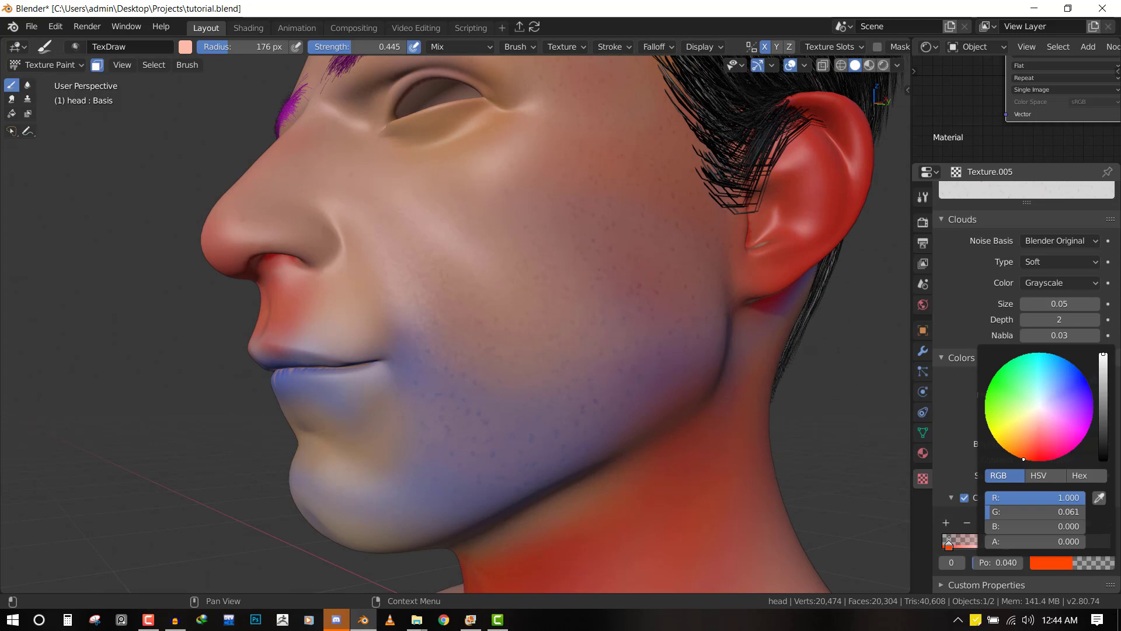
{"action": "left_click_drag", "start_coordinate": [1023, 459], "coordinate": [1039, 462]}
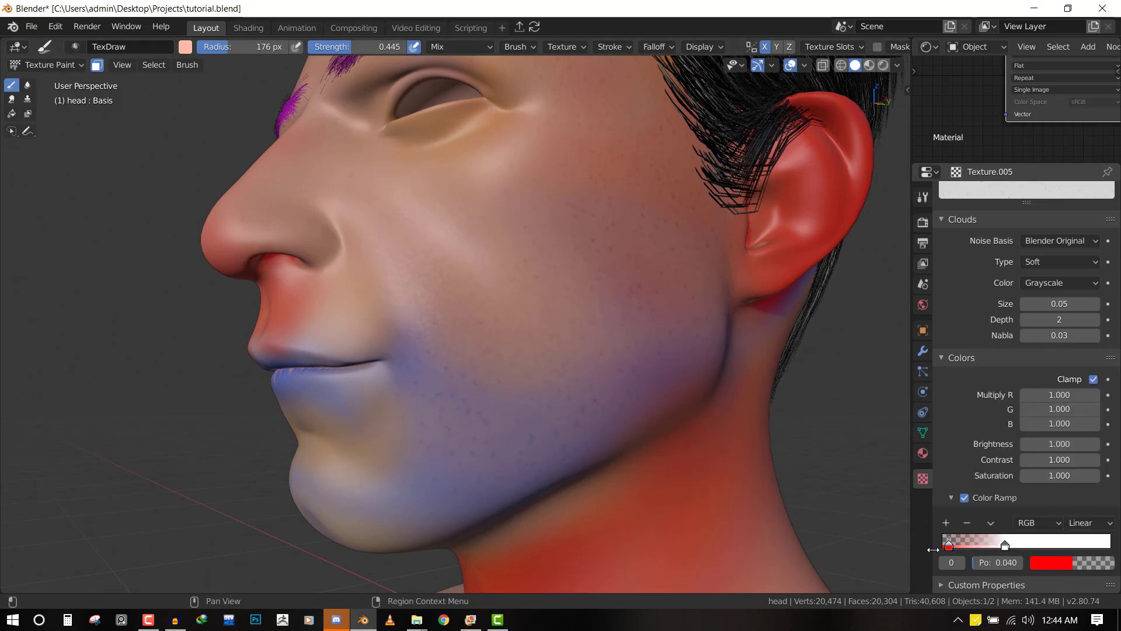
{"action": "mouse_move", "coordinate": [956, 550]}
{"action": "left_mouse_down"}
{"action": "mouse_move", "coordinate": [971, 550]}
{"action": "mouse_move", "coordinate": [938, 547]}
{"action": "left_mouse_up"}
Add a Color Ramp stop, make the first stop at 0.018 yellow-green, and test it on the cheek
{"action": "left_click", "coordinate": [945, 522]}
{"action": "left_click", "coordinate": [1052, 562]}
{"action": "left_click_drag", "start_coordinate": [1048, 406], "coordinate": [986, 416]}
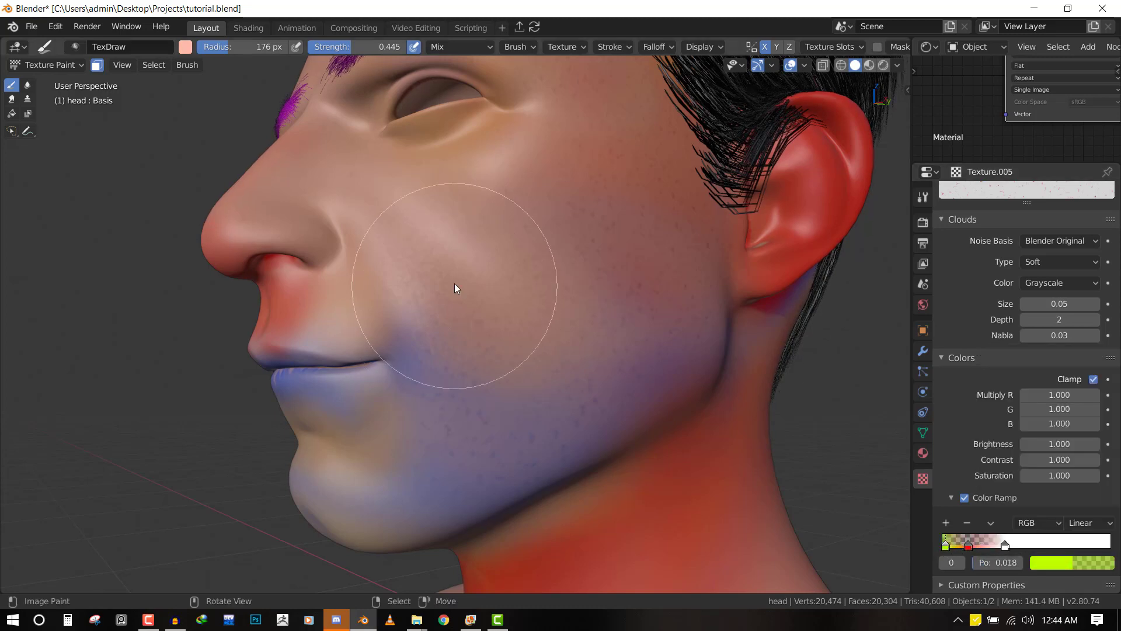
{"action": "scroll", "coordinate": [467, 286], "scroll_direction": "up", "scroll_amount": 4}
{"action": "scroll", "coordinate": [578, 343], "scroll_direction": "down", "scroll_amount": 4}
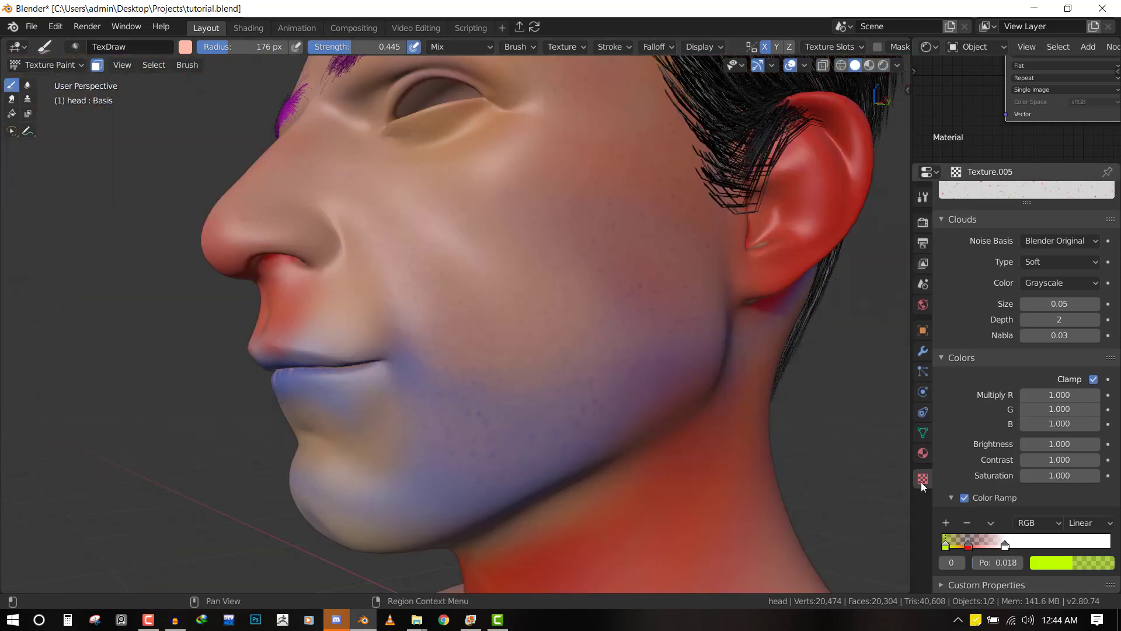
Move the white stop to 0.310, set the ramp interpolation to B-Spline, and place the red stop at 0.185
{"action": "left_click_drag", "start_coordinate": [969, 545], "coordinate": [997, 546]}
{"action": "left_click", "coordinate": [1100, 525]}
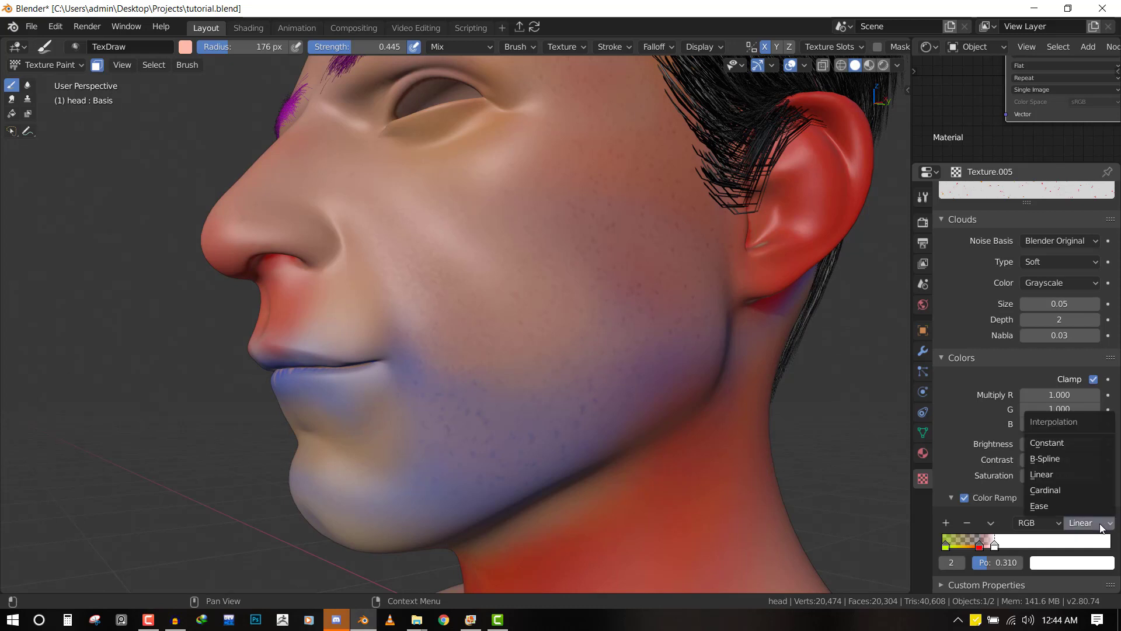
{"action": "left_click", "coordinate": [1063, 459]}
{"action": "left_click", "coordinate": [973, 545]}
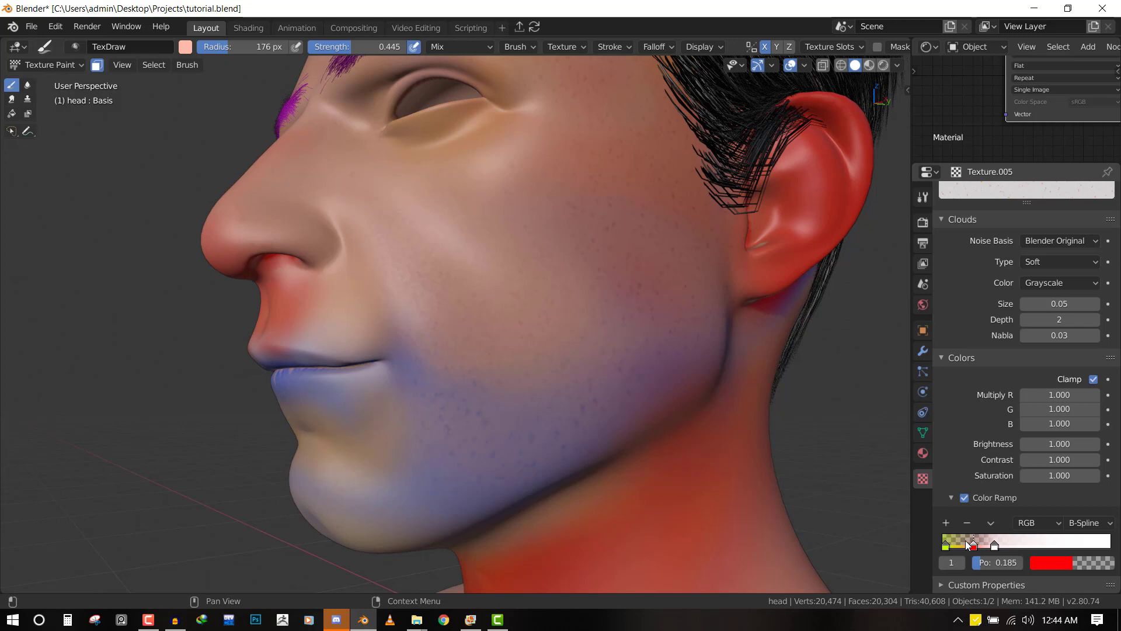
Raise the brush strength to 0.640 and paint speckled skin tone across the cheek and jaw
{"action": "mouse_move", "coordinate": [370, 383]}
{"action": "middle_mouse_down"}
{"action": "mouse_move", "coordinate": [517, 357]}
{"action": "mouse_move", "coordinate": [538, 339]}
{"action": "middle_mouse_up"}
{"action": "middle_click_drag", "start_coordinate": [607, 295], "coordinate": [557, 287]}
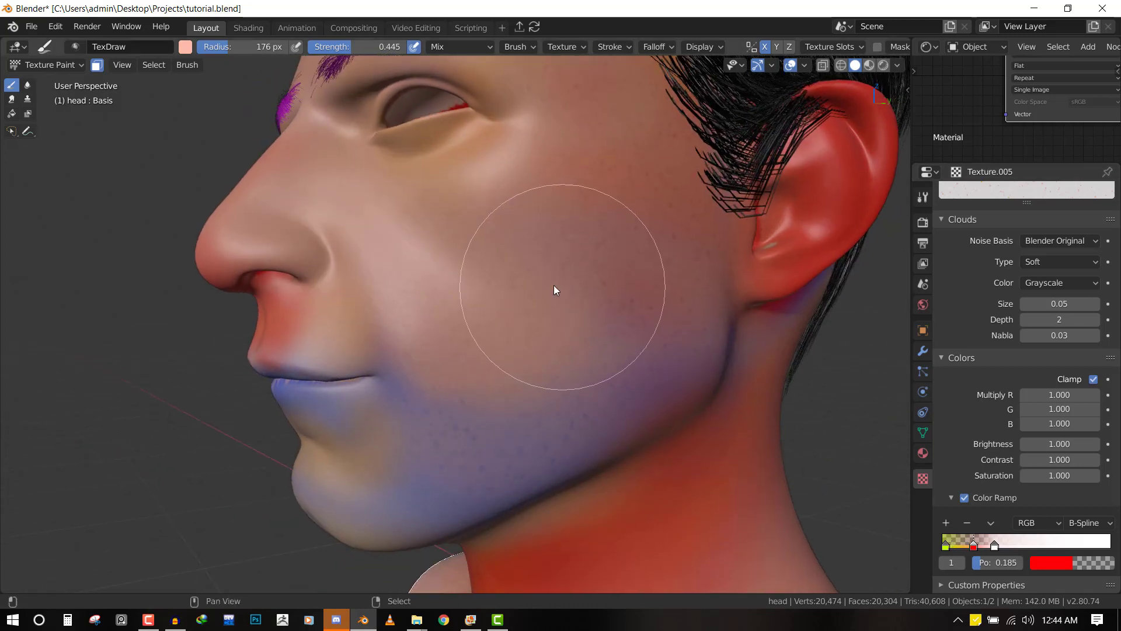
{"action": "key", "text": "shift+f"}
{"action": "left_click", "coordinate": [566, 259]}
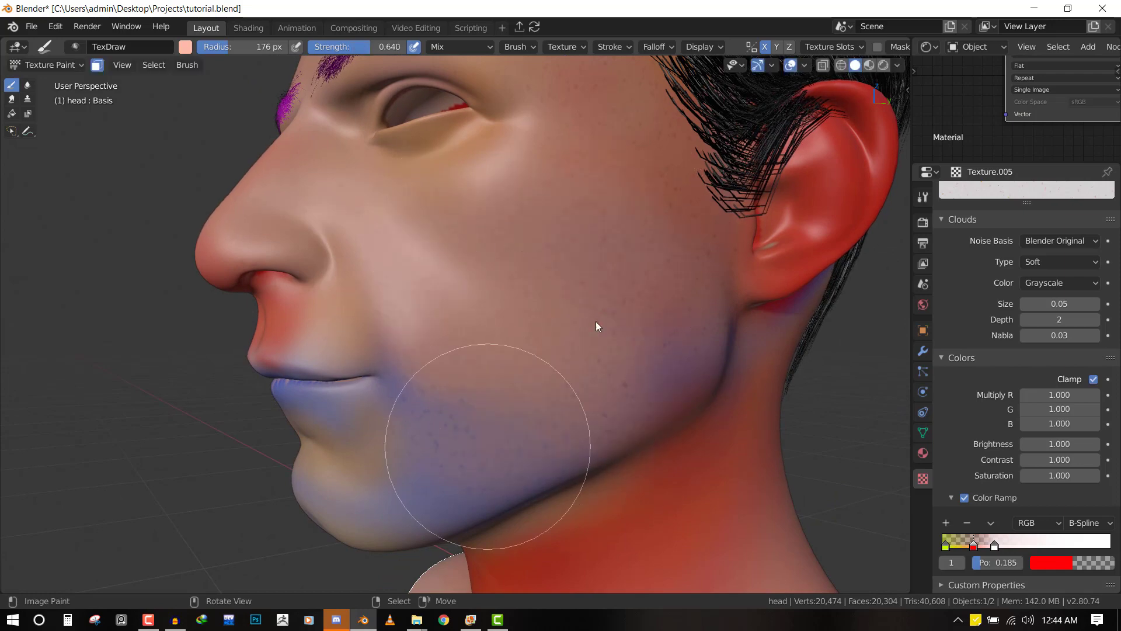
Reduce the brush radius to 136 px and paint skin tone down the bridge of the nose
{"action": "key", "text": "KP_1"}
{"action": "scroll", "coordinate": [590, 333], "scroll_direction": "up", "scroll_amount": 2}
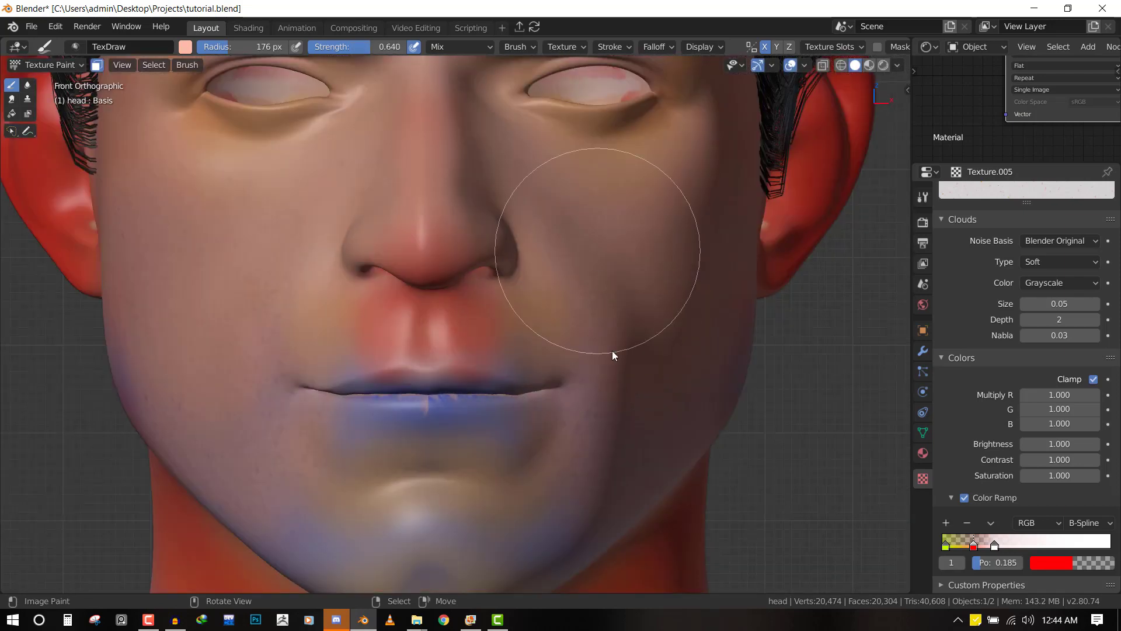
{"action": "key", "text": "f"}
{"action": "left_click", "coordinate": [439, 193]}
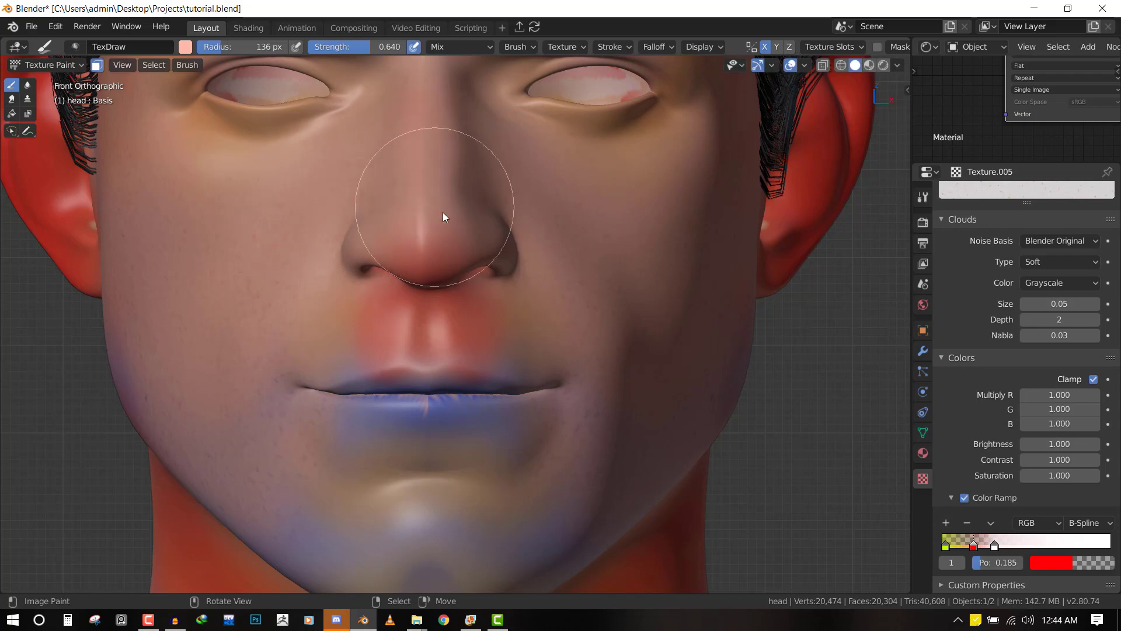
Paint skin tone over the nose tip, nostrils and the red area above the upper lip
{"action": "mouse_move", "coordinate": [488, 243]}
{"action": "middle_mouse_down"}
{"action": "mouse_move", "coordinate": [356, 209]}
{"action": "mouse_move", "coordinate": [386, 175]}
{"action": "mouse_move", "coordinate": [418, 291]}
{"action": "mouse_move", "coordinate": [390, 218]}
{"action": "mouse_move", "coordinate": [403, 166]}
{"action": "mouse_move", "coordinate": [454, 265]}
{"action": "middle_mouse_up"}
{"action": "scroll", "coordinate": [453, 265], "scroll_direction": "up", "scroll_amount": 4}
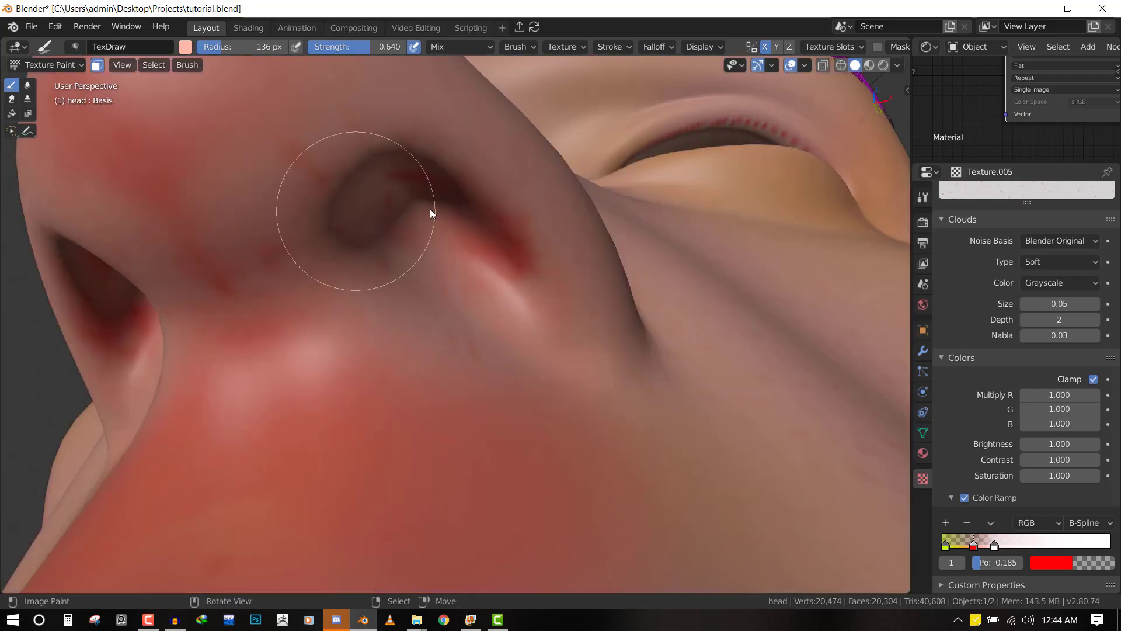
{"action": "scroll", "coordinate": [534, 237], "scroll_direction": "down", "scroll_amount": 4}
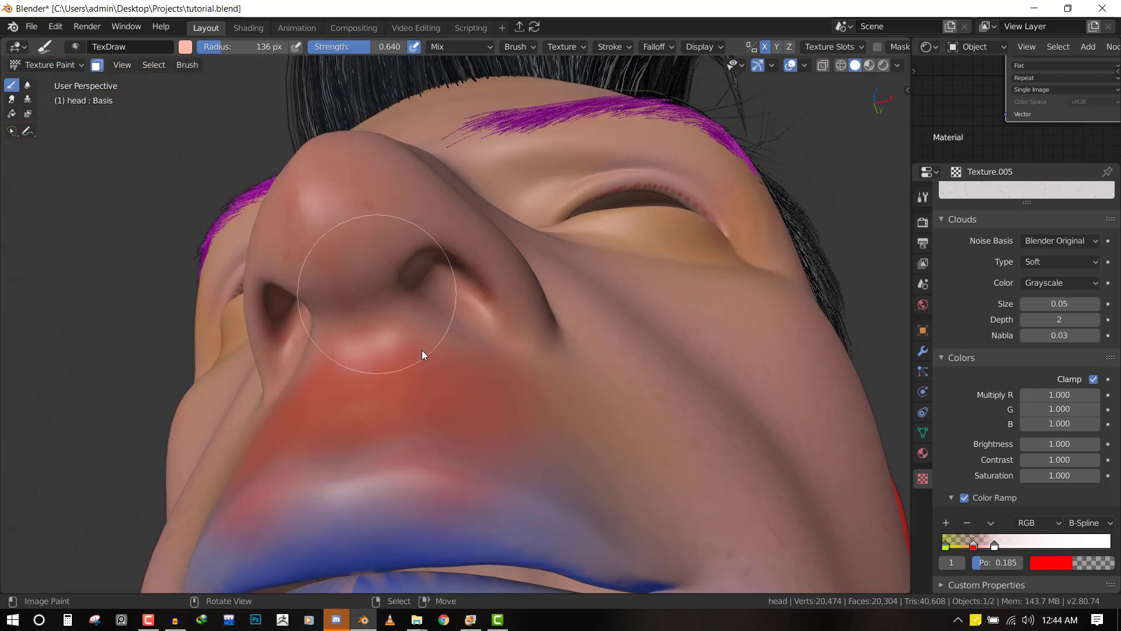
{"action": "key", "text": "KP_1"}
{"action": "scroll", "coordinate": [526, 292], "scroll_direction": "up", "scroll_amount": 8}
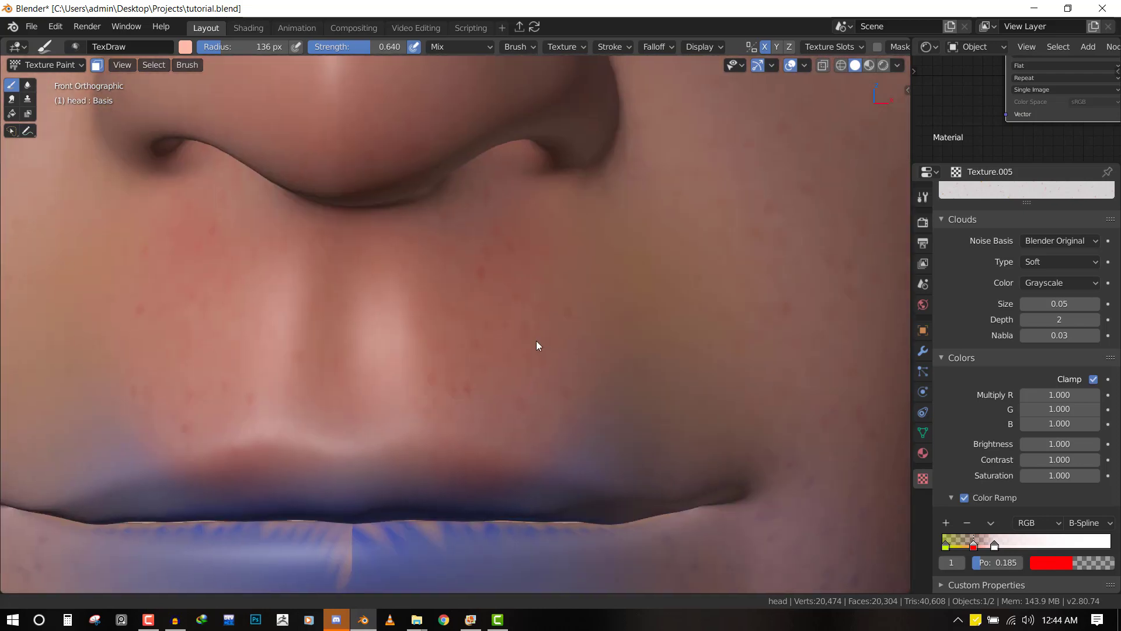
{"action": "middle_click_drag", "start_coordinate": [537, 346], "coordinate": [442, 308]}
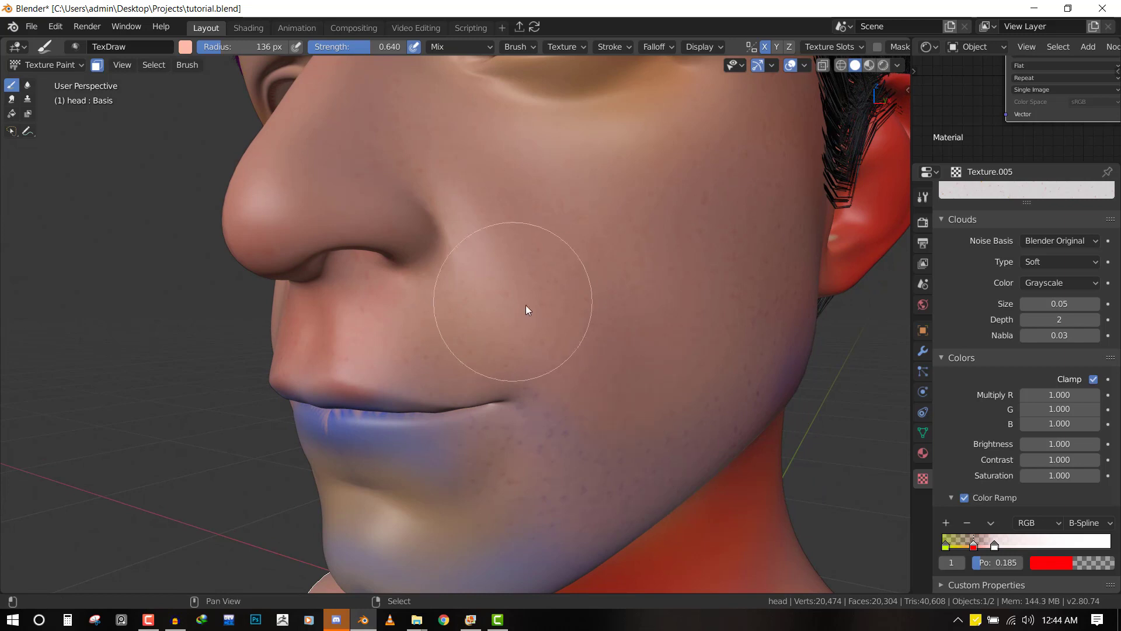
Lower the brush strength to 0.365 and paint skin tone over the blue lower lip and upper chin
{"action": "key", "text": "shift+f"}
{"action": "left_click", "coordinate": [561, 324]}
{"action": "middle_click_drag", "start_coordinate": [562, 320], "coordinate": [592, 194], "text": "shift"}
{"action": "mouse_move", "coordinate": [440, 394]}
{"action": "left_mouse_down"}
{"action": "mouse_move", "coordinate": [436, 310]}
{"action": "mouse_move", "coordinate": [482, 290]}
{"action": "left_mouse_up"}
{"action": "middle_click_drag", "start_coordinate": [482, 289], "coordinate": [514, 237]}
{"action": "mouse_move", "coordinate": [397, 235]}
{"action": "left_mouse_down"}
{"action": "mouse_move", "coordinate": [477, 302]}
{"action": "mouse_move", "coordinate": [397, 481]}
{"action": "mouse_move", "coordinate": [415, 437]}
{"action": "left_mouse_up"}
{"action": "middle_click_drag", "start_coordinate": [415, 437], "coordinate": [462, 349]}
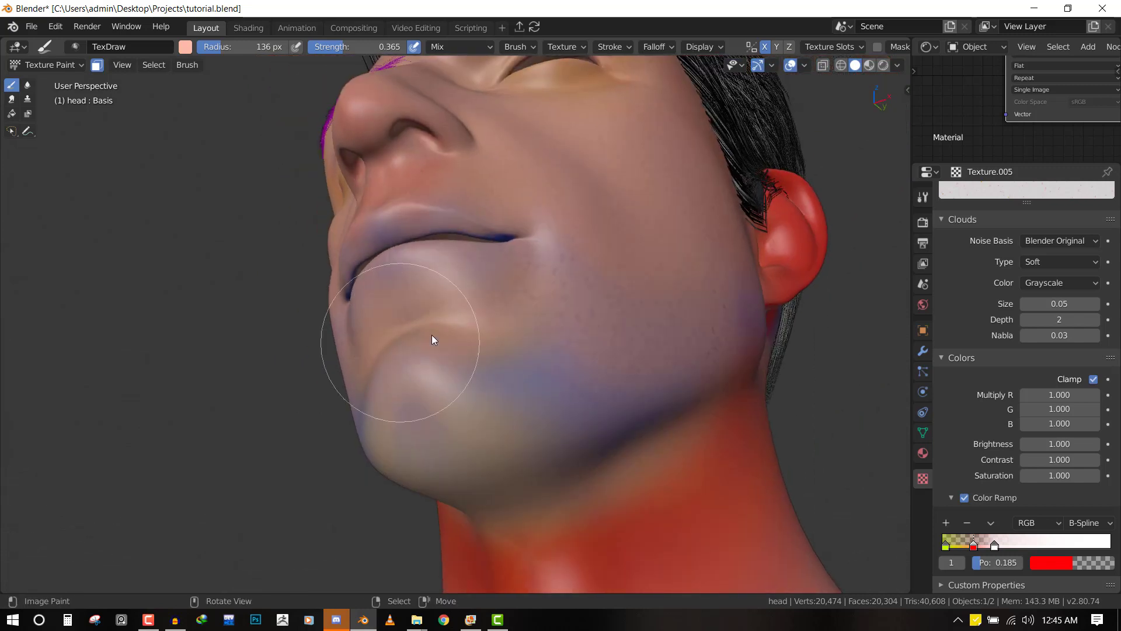
Paint skin tone over the blue and yellow patches on the chin and lower jaw
{"action": "mouse_move", "coordinate": [530, 424]}
{"action": "left_mouse_down"}
{"action": "mouse_move", "coordinate": [536, 435]}
{"action": "mouse_move", "coordinate": [650, 443]}
{"action": "mouse_move", "coordinate": [591, 420]}
{"action": "left_mouse_up"}
{"action": "middle_click_drag", "start_coordinate": [590, 418], "coordinate": [541, 339]}
{"action": "mouse_move", "coordinate": [541, 338]}
{"action": "left_mouse_down"}
{"action": "mouse_move", "coordinate": [522, 364]}
{"action": "mouse_move", "coordinate": [531, 265]}
{"action": "mouse_move", "coordinate": [505, 339]}
{"action": "left_mouse_up"}
{"action": "key", "text": "KP_1"}
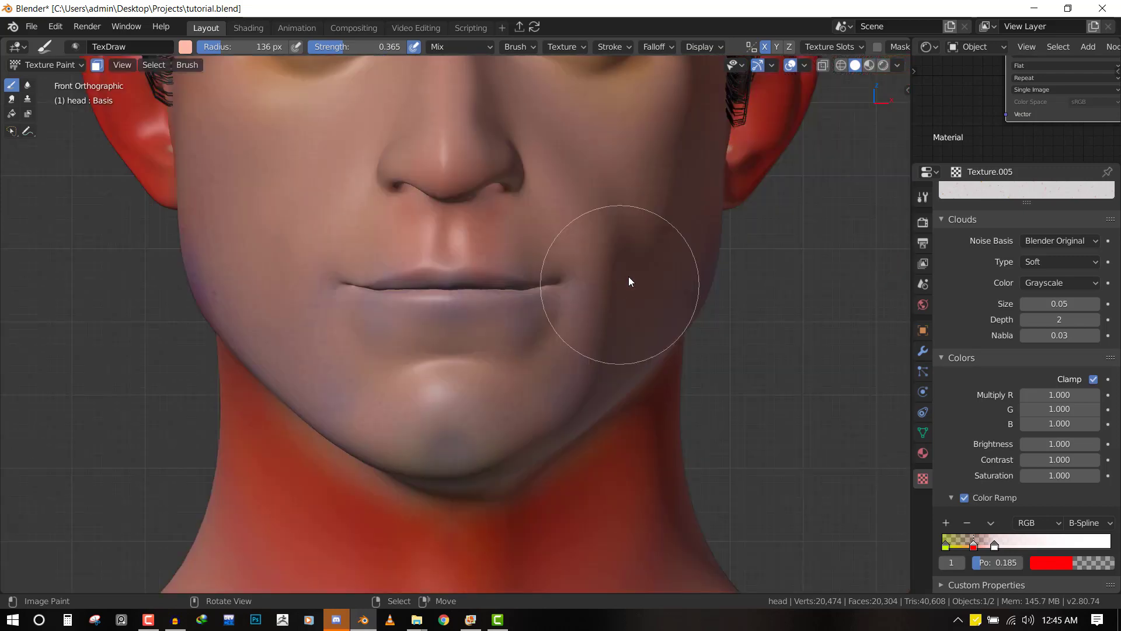
Paint skin tone along the side of the jaw and cheek, covering the blue patches
{"action": "scroll", "coordinate": [628, 275], "scroll_direction": "down", "scroll_amount": 1}
{"action": "middle_click_drag", "start_coordinate": [520, 280], "coordinate": [512, 289]}
{"action": "middle_click_drag", "start_coordinate": [591, 284], "coordinate": [481, 316]}
{"action": "scroll", "coordinate": [568, 319], "scroll_direction": "up", "scroll_amount": 1}
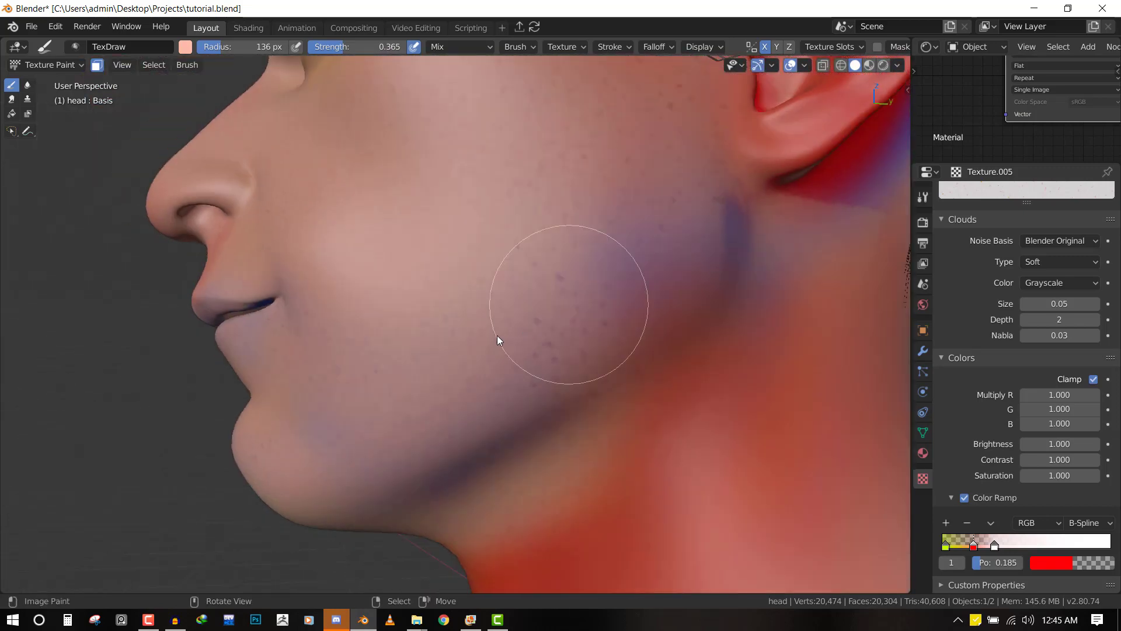
{"action": "scroll", "coordinate": [429, 362], "scroll_direction": "down", "scroll_amount": 2}
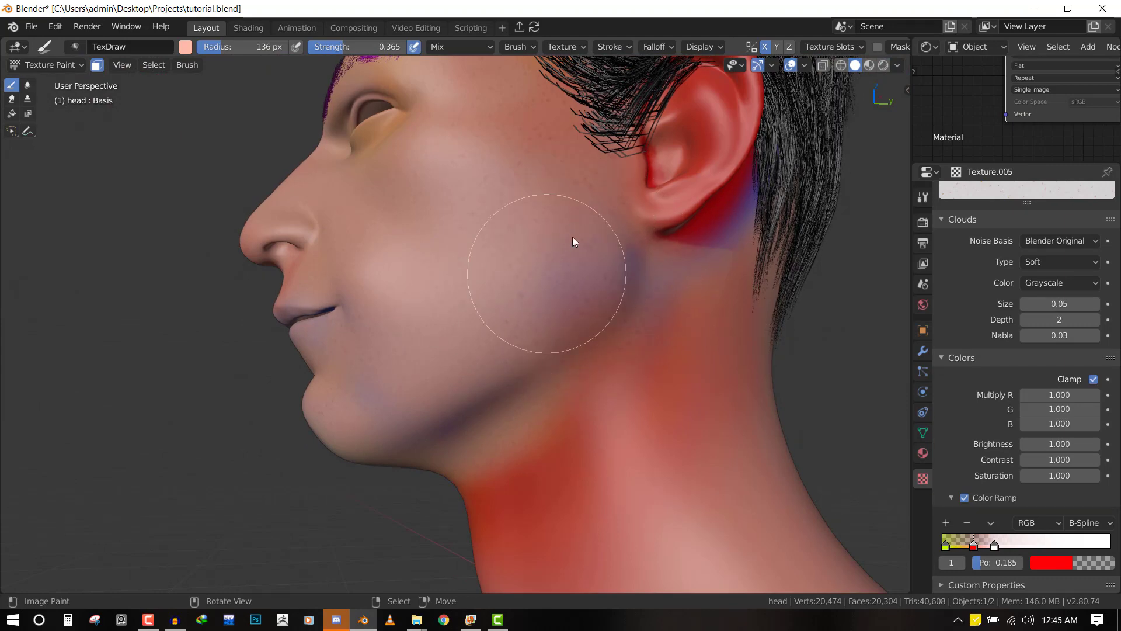
{"action": "middle_click_drag", "start_coordinate": [573, 243], "coordinate": [540, 280]}
Lower the white stop, move the red stop to 0.135, and paint the temple and front of the ear
{"action": "left_click_drag", "start_coordinate": [994, 545], "coordinate": [965, 545]}
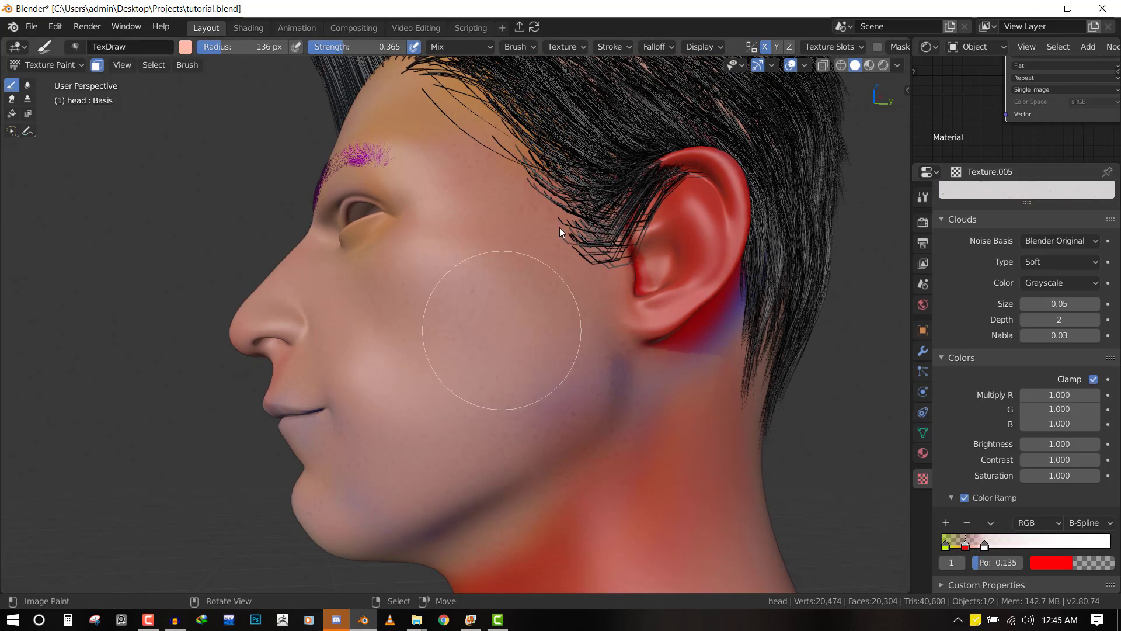
{"action": "middle_click_drag", "start_coordinate": [559, 226], "coordinate": [506, 285]}
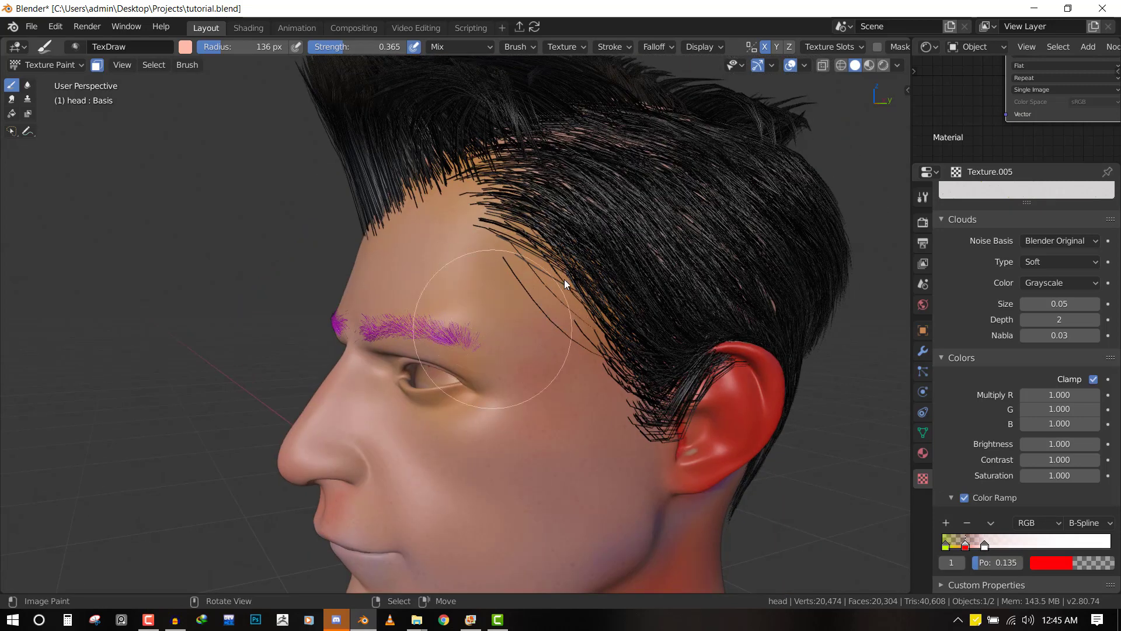
{"action": "mouse_move", "coordinate": [702, 356]}
{"action": "left_mouse_down"}
{"action": "mouse_move", "coordinate": [738, 394]}
{"action": "mouse_move", "coordinate": [721, 378]}
{"action": "mouse_move", "coordinate": [702, 432]}
{"action": "left_mouse_up"}
{"action": "middle_click_drag", "start_coordinate": [702, 433], "coordinate": [633, 247]}
{"action": "scroll", "coordinate": [633, 247], "scroll_direction": "up", "scroll_amount": 1}
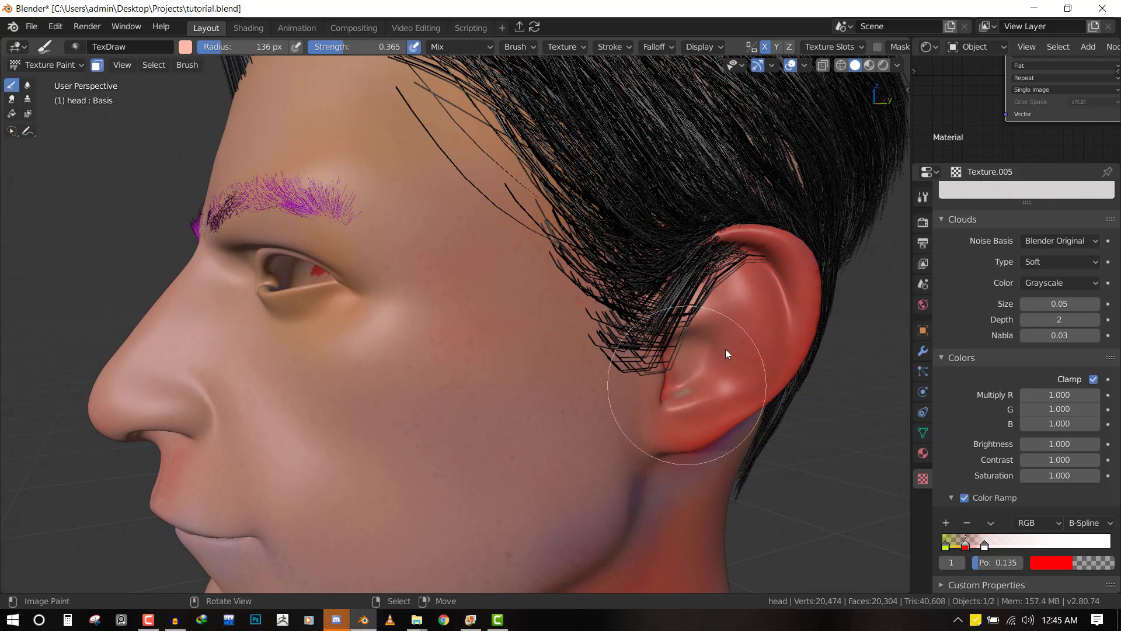
Raise the brush strength to 0.697 and paint skin tone inside the ear and over the earlobe
{"action": "key", "text": "shift+f"}
{"action": "left_click", "coordinate": [664, 359]}
{"action": "middle_click_drag", "start_coordinate": [664, 359], "coordinate": [623, 350]}
{"action": "scroll", "coordinate": [622, 350], "scroll_direction": "up", "scroll_amount": 5}
{"action": "middle_click_drag", "start_coordinate": [623, 350], "coordinate": [693, 374]}
{"action": "left_click_drag", "start_coordinate": [709, 328], "coordinate": [727, 435]}
{"action": "scroll", "coordinate": [671, 310], "scroll_direction": "down", "scroll_amount": 3}
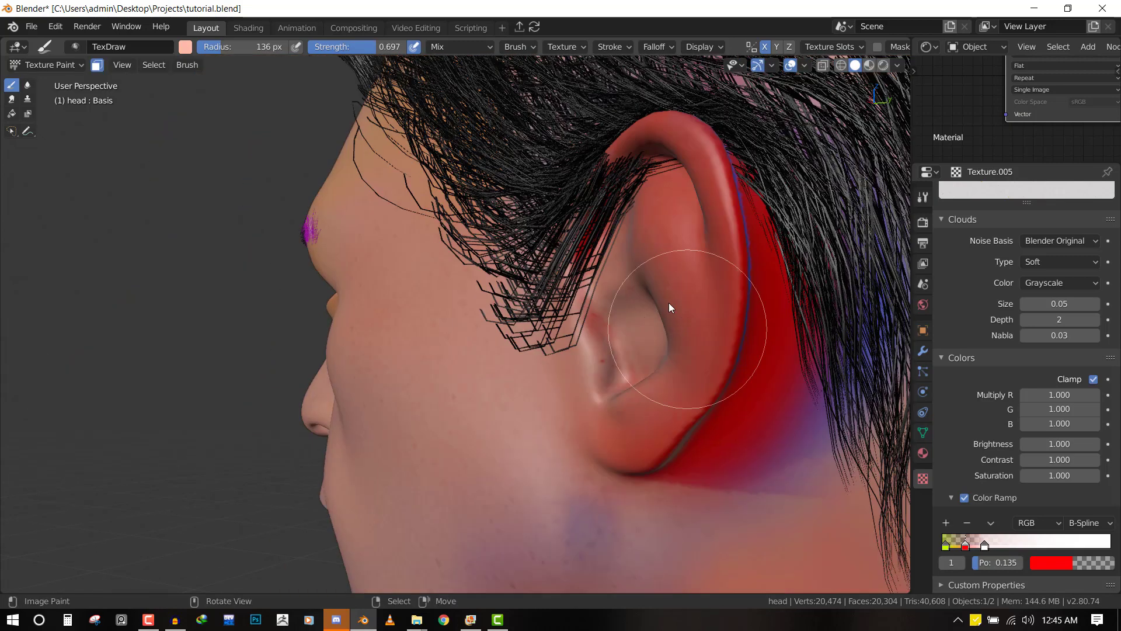
Paint skin tone over the ear's rim, its back and the red area behind it
{"action": "left_click_drag", "start_coordinate": [660, 338], "coordinate": [611, 314]}
{"action": "left_click_drag", "start_coordinate": [650, 240], "coordinate": [641, 248]}
{"action": "middle_click_drag", "start_coordinate": [642, 248], "coordinate": [721, 266]}
{"action": "mouse_move", "coordinate": [769, 247]}
{"action": "left_mouse_down"}
{"action": "mouse_move", "coordinate": [754, 254]}
{"action": "mouse_move", "coordinate": [702, 422]}
{"action": "left_mouse_up"}
{"action": "middle_click_drag", "start_coordinate": [702, 422], "coordinate": [615, 419]}
{"action": "mouse_move", "coordinate": [615, 419]}
{"action": "left_mouse_down"}
{"action": "mouse_move", "coordinate": [599, 361]}
{"action": "mouse_move", "coordinate": [601, 185]}
{"action": "left_mouse_up"}
{"action": "mouse_move", "coordinate": [601, 184]}
{"action": "middle_mouse_down"}
{"action": "mouse_move", "coordinate": [566, 251]}
{"action": "mouse_move", "coordinate": [439, 388]}
{"action": "middle_mouse_up"}
{"action": "mouse_move", "coordinate": [439, 388]}
{"action": "left_mouse_down"}
{"action": "mouse_move", "coordinate": [404, 320]}
{"action": "mouse_move", "coordinate": [411, 412]}
{"action": "mouse_move", "coordinate": [440, 384]}
{"action": "left_mouse_up"}
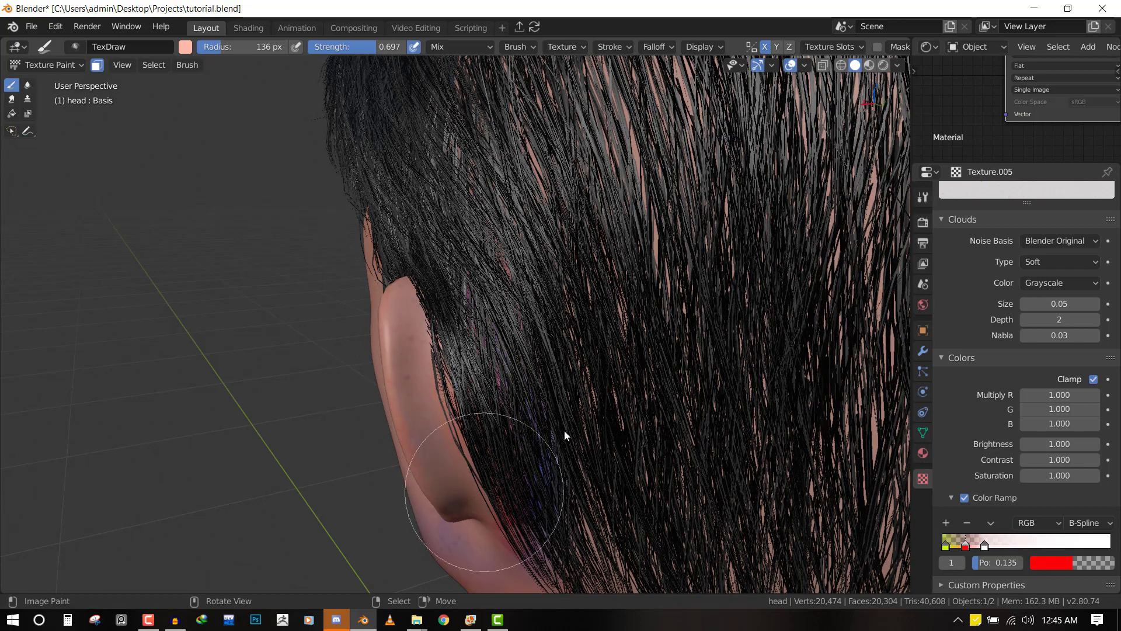
Paint skin tone over the yellow areas around the eyes from the front view
{"action": "key", "text": "KP_1"}
{"action": "middle_click_drag", "start_coordinate": [512, 416], "coordinate": [568, 318], "text": "shift"}
{"action": "scroll", "coordinate": [568, 318], "scroll_direction": "up", "scroll_amount": 1}
{"action": "middle_click_drag", "start_coordinate": [521, 234], "coordinate": [533, 382], "text": "shift"}
{"action": "scroll", "coordinate": [543, 350], "scroll_direction": "up", "scroll_amount": 3}
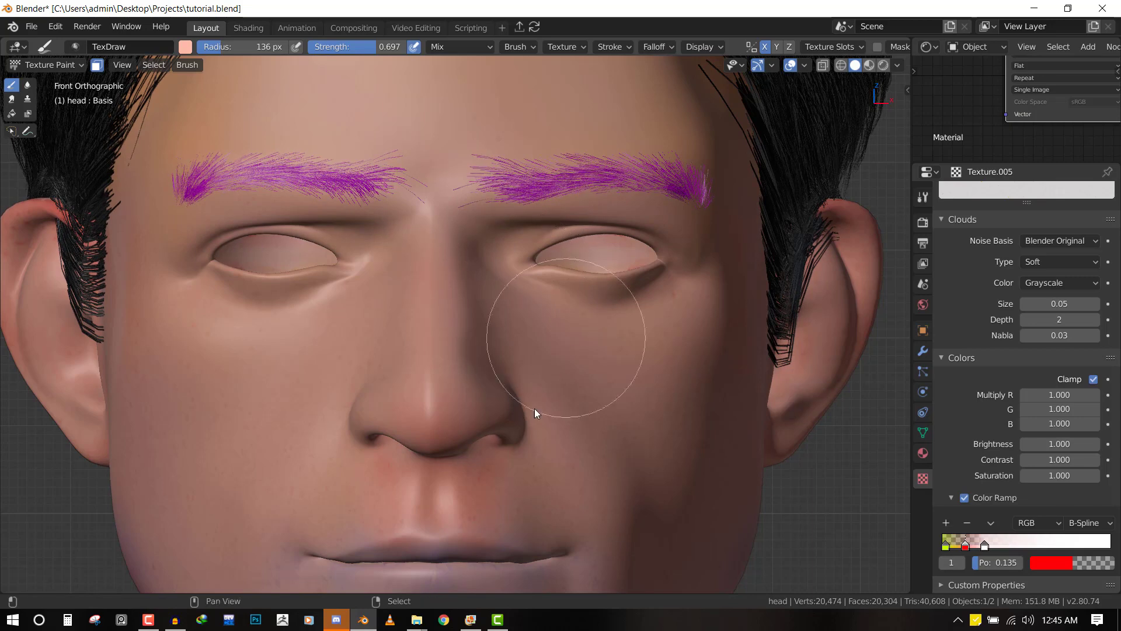
Paint skin tone over the area above the lip, the cheek and down toward the jaw
{"action": "scroll", "coordinate": [546, 467], "scroll_direction": "down", "scroll_amount": 3}
{"action": "middle_click_drag", "start_coordinate": [505, 501], "coordinate": [492, 293], "text": "shift"}
{"action": "middle_click_drag", "start_coordinate": [517, 468], "coordinate": [471, 384]}
{"action": "mouse_move", "coordinate": [471, 384]}
{"action": "left_mouse_down"}
{"action": "mouse_move", "coordinate": [472, 426]}
{"action": "mouse_move", "coordinate": [563, 366]}
{"action": "mouse_move", "coordinate": [597, 401]}
{"action": "mouse_move", "coordinate": [545, 492]}
{"action": "left_mouse_up"}
{"action": "middle_click_drag", "start_coordinate": [502, 437], "coordinate": [513, 338], "text": "shift"}
{"action": "mouse_move", "coordinate": [514, 339]}
{"action": "left_mouse_down"}
{"action": "mouse_move", "coordinate": [475, 523]}
{"action": "mouse_move", "coordinate": [638, 361]}
{"action": "mouse_move", "coordinate": [587, 346]}
{"action": "left_mouse_up"}
{"action": "middle_click_drag", "start_coordinate": [587, 350], "coordinate": [532, 295], "text": "shift"}
{"action": "mouse_move", "coordinate": [531, 294]}
{"action": "left_mouse_down"}
{"action": "mouse_move", "coordinate": [496, 385]}
{"action": "mouse_move", "coordinate": [577, 230]}
{"action": "mouse_move", "coordinate": [415, 432]}
{"action": "mouse_move", "coordinate": [756, 439]}
{"action": "left_mouse_up"}
{"action": "mouse_move", "coordinate": [776, 370]}
{"action": "middle_mouse_down"}
{"action": "mouse_move", "coordinate": [580, 367]}
{"action": "mouse_move", "coordinate": [528, 175]}
{"action": "mouse_move", "coordinate": [541, 373]}
{"action": "mouse_move", "coordinate": [513, 357]}
{"action": "mouse_move", "coordinate": [527, 418]}
{"action": "mouse_move", "coordinate": [551, 361]}
{"action": "mouse_move", "coordinate": [448, 406]}
{"action": "mouse_move", "coordinate": [469, 232]}
{"action": "mouse_move", "coordinate": [528, 219]}
{"action": "mouse_move", "coordinate": [513, 181]}
{"action": "middle_mouse_up"}
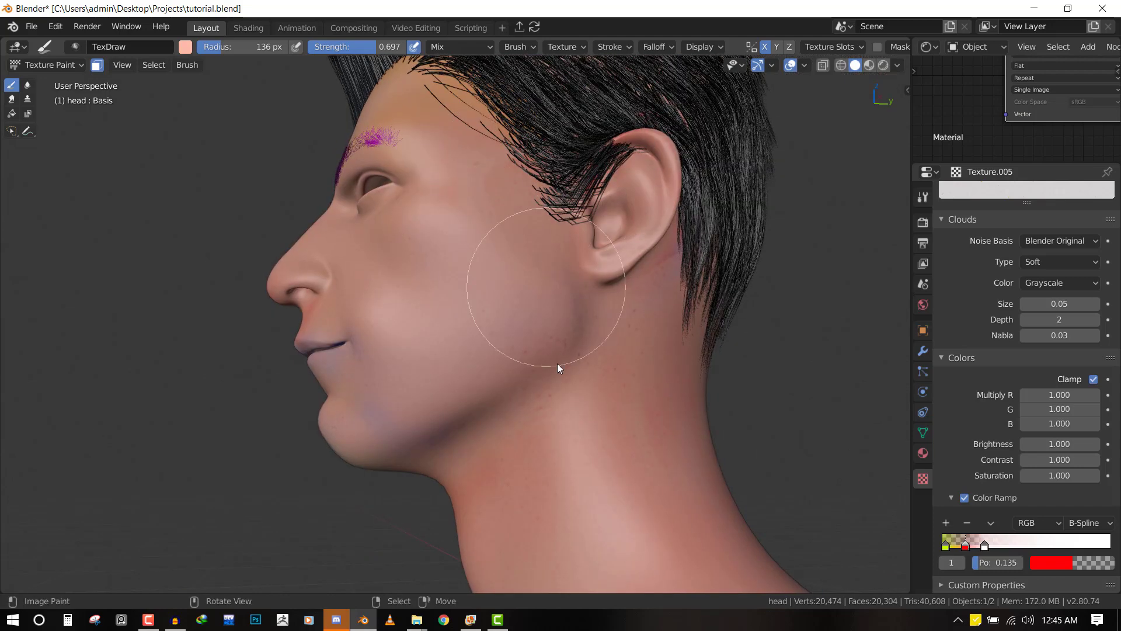
Paint skin tone over the bluish lips and the skin around the mouth from the front view
{"action": "key", "text": "KP_1"}
{"action": "scroll", "coordinate": [398, 426], "scroll_direction": "up", "scroll_amount": 5}
{"action": "mouse_move", "coordinate": [398, 427]}
{"action": "left_mouse_down"}
{"action": "mouse_move", "coordinate": [428, 393]}
{"action": "mouse_move", "coordinate": [345, 342]}
{"action": "mouse_move", "coordinate": [476, 448]}
{"action": "mouse_move", "coordinate": [461, 533]}
{"action": "left_mouse_up"}
{"action": "scroll", "coordinate": [494, 273], "scroll_direction": "down", "scroll_amount": 3}
{"action": "middle_click_drag", "start_coordinate": [494, 273], "coordinate": [604, 391], "text": "shift"}
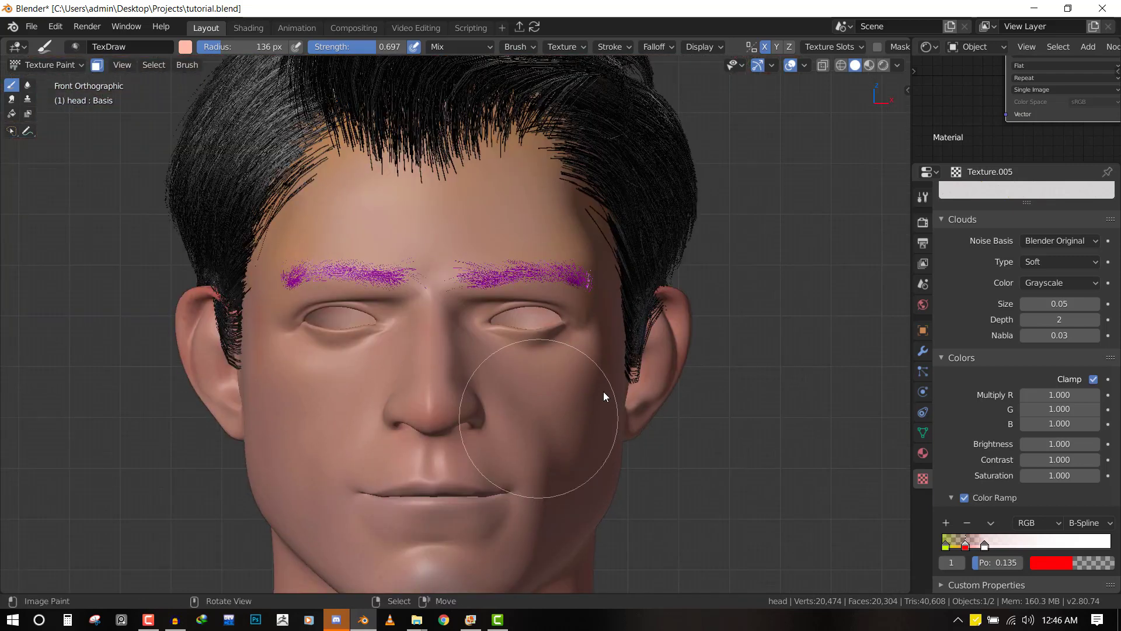
Paint skin tone over the orange areas of the forehead and temples
{"action": "scroll", "coordinate": [604, 391], "scroll_direction": "up", "scroll_amount": 2}
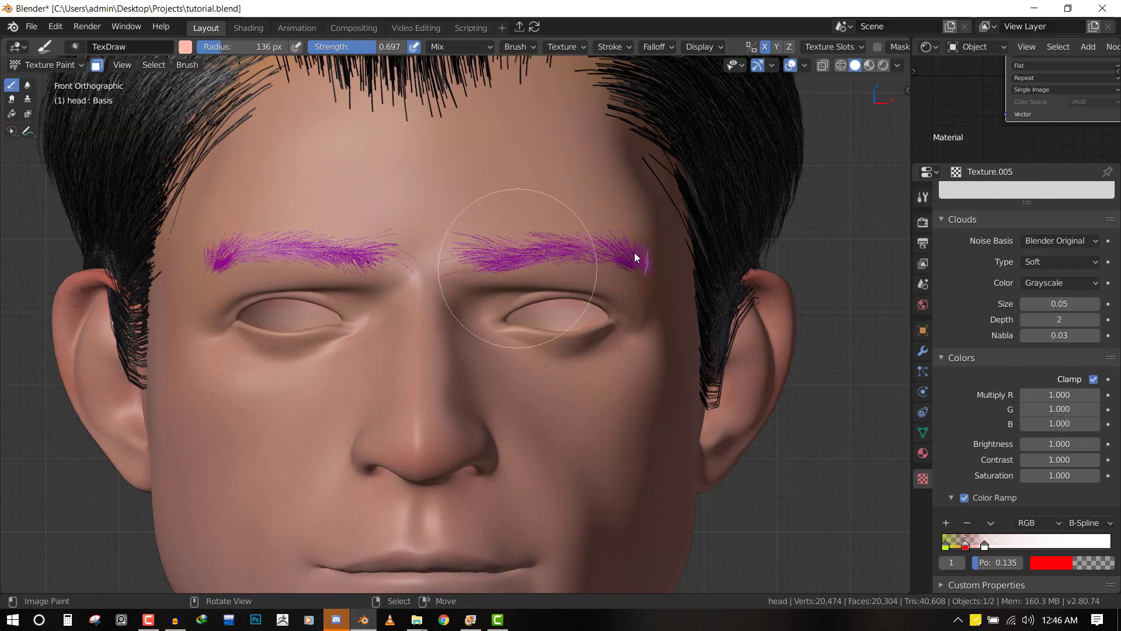
{"action": "scroll", "coordinate": [522, 413], "scroll_direction": "down", "scroll_amount": 5}
{"action": "middle_click_drag", "start_coordinate": [522, 413], "coordinate": [530, 343]}
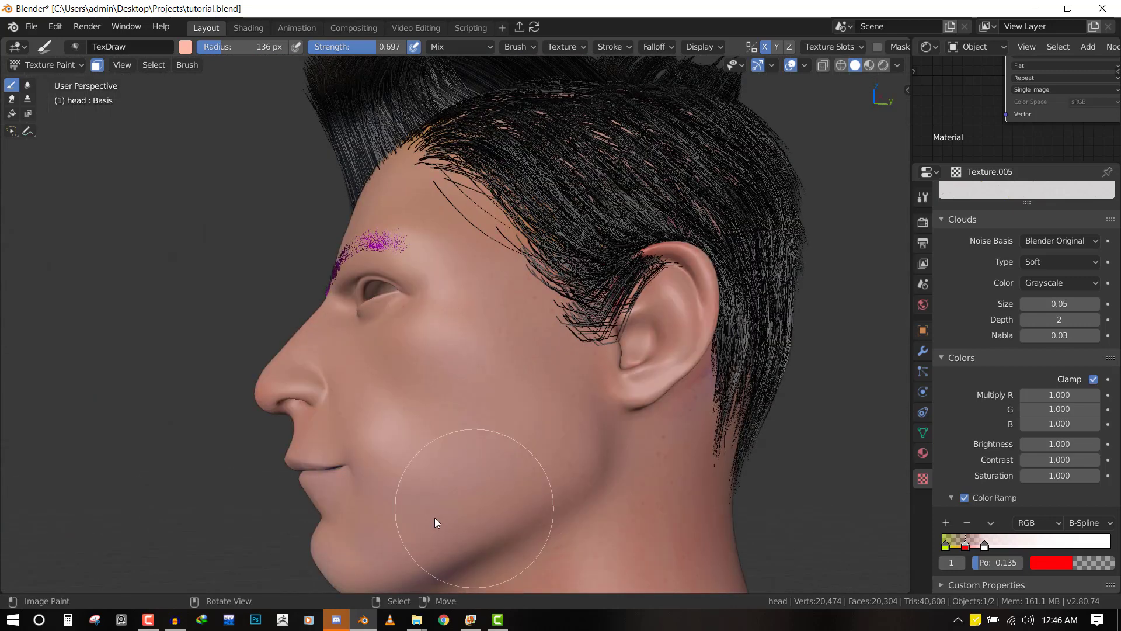
{"action": "key", "text": "KP_1"}
{"action": "scroll", "coordinate": [520, 397], "scroll_direction": "up", "scroll_amount": 3}
{"action": "scroll", "coordinate": [529, 360], "scroll_direction": "up", "scroll_amount": 3}
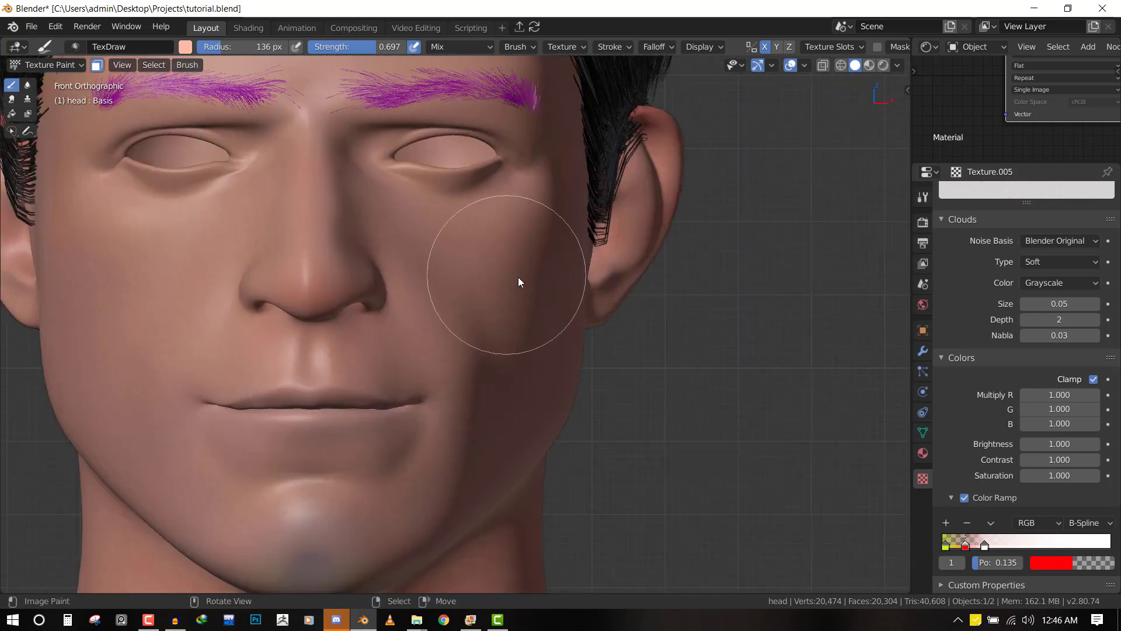
Switch the brush to a more saturated red at strength 0.365 and redden the ear
{"action": "left_click", "coordinate": [185, 47]}
{"action": "left_click_drag", "start_coordinate": [235, 133], "coordinate": [230, 150]}
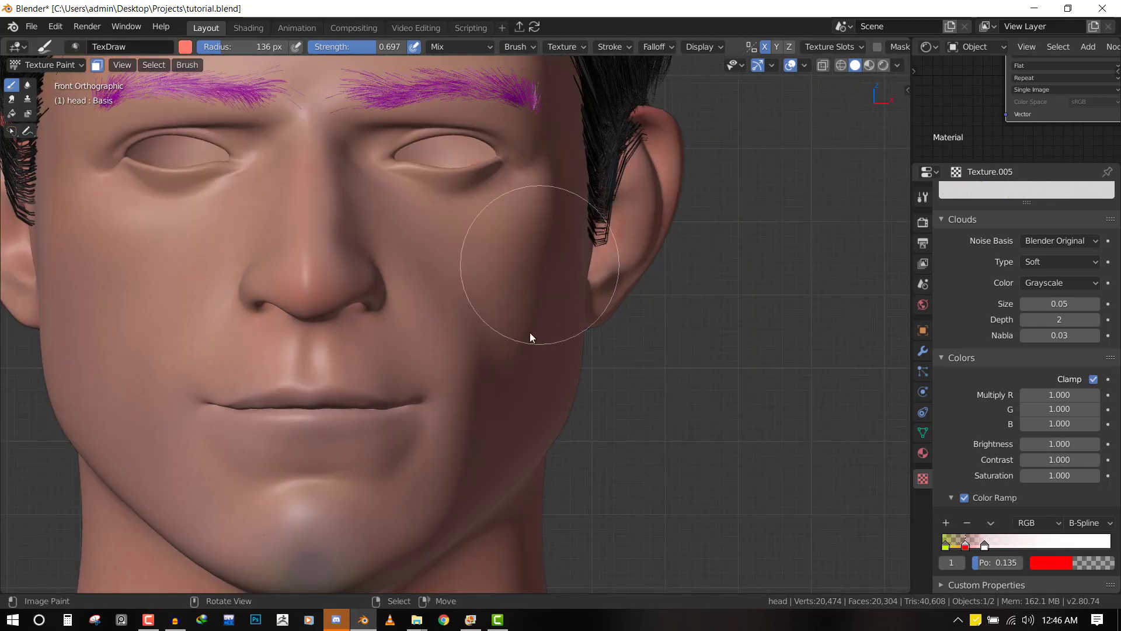
{"action": "key", "text": "shift+f"}
{"action": "left_click", "coordinate": [506, 320]}
{"action": "middle_click_drag", "start_coordinate": [714, 241], "coordinate": [652, 211]}
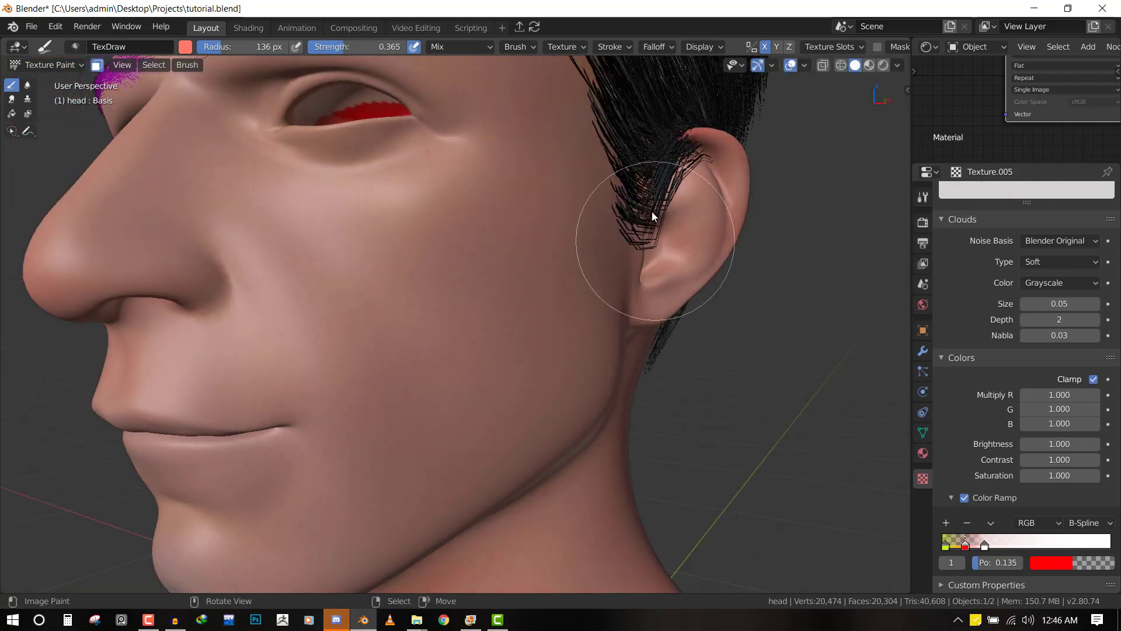
{"action": "scroll", "coordinate": [698, 281], "scroll_direction": "up", "scroll_amount": 3}
{"action": "mouse_move", "coordinate": [701, 242]}
{"action": "left_mouse_down"}
{"action": "mouse_move", "coordinate": [713, 275]}
{"action": "mouse_move", "coordinate": [683, 226]}
{"action": "mouse_move", "coordinate": [693, 348]}
{"action": "left_mouse_up"}
{"action": "scroll", "coordinate": [693, 348], "scroll_direction": "down", "scroll_amount": 3}
{"action": "key", "text": "KP_1"}
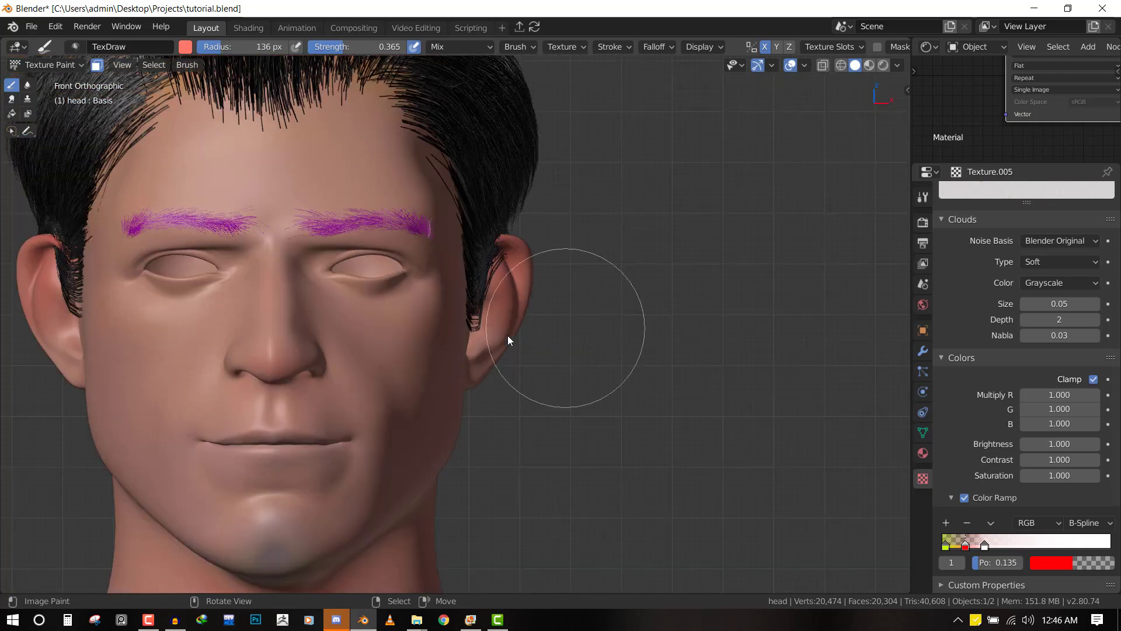
Set the brush radius to 92 px and lower its strength to 0.120 for a softer red tint on the nose and cheeks
{"action": "scroll", "coordinate": [506, 335], "scroll_direction": "up", "scroll_amount": 1}
{"action": "key", "text": "f"}
{"action": "left_click", "coordinate": [350, 295]}
{"action": "scroll", "coordinate": [322, 275], "scroll_direction": "up", "scroll_amount": 2}
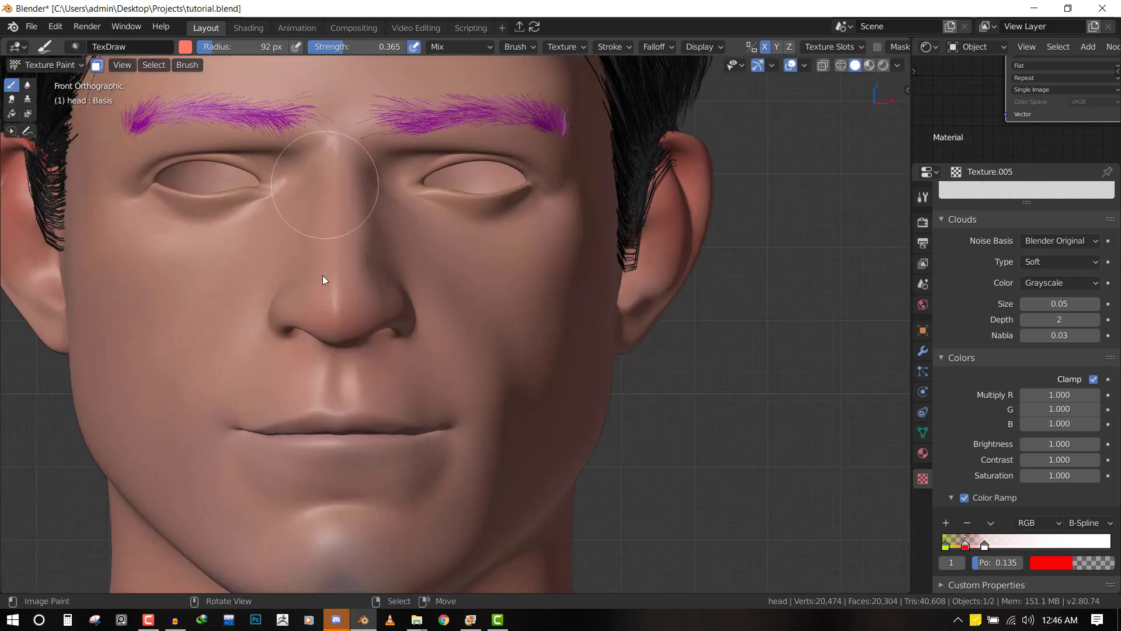
{"action": "key", "text": "shift+f"}
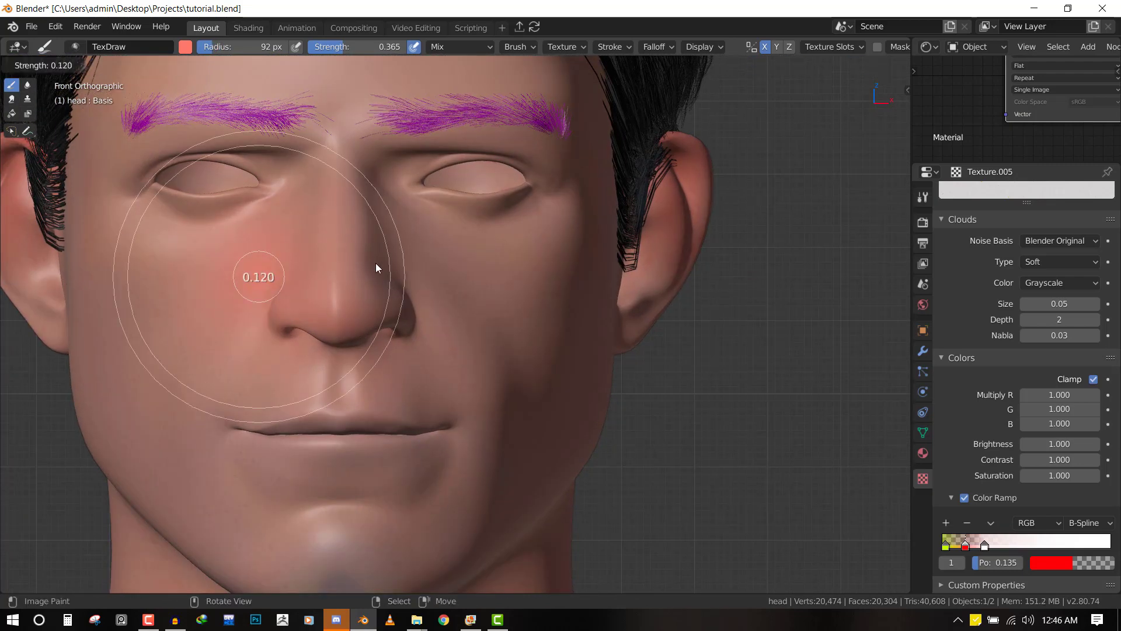
{"action": "left_click", "coordinate": [376, 262]}
{"action": "middle_click_drag", "start_coordinate": [397, 241], "coordinate": [349, 259]}
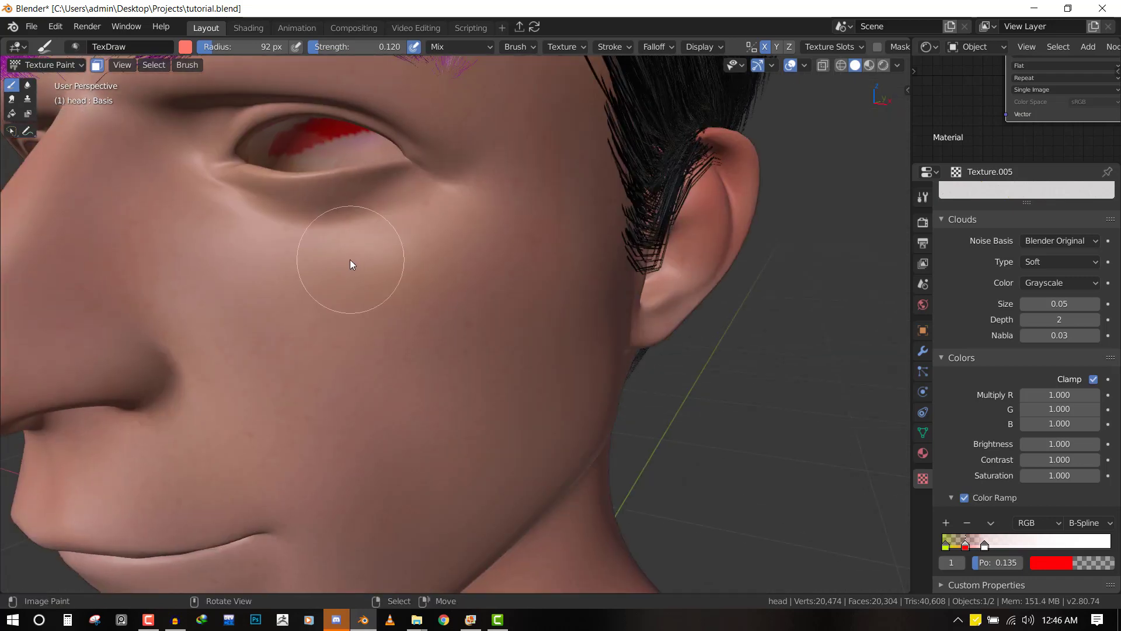
Enlarge the brush radius to 140 px and tint the nose and cheeks with soft red
{"action": "key", "text": "f"}
{"action": "left_click", "coordinate": [222, 267]}
{"action": "scroll", "coordinate": [251, 245], "scroll_direction": "up", "scroll_amount": 2}
{"action": "middle_click_drag", "start_coordinate": [251, 245], "coordinate": [284, 220], "text": "shift"}
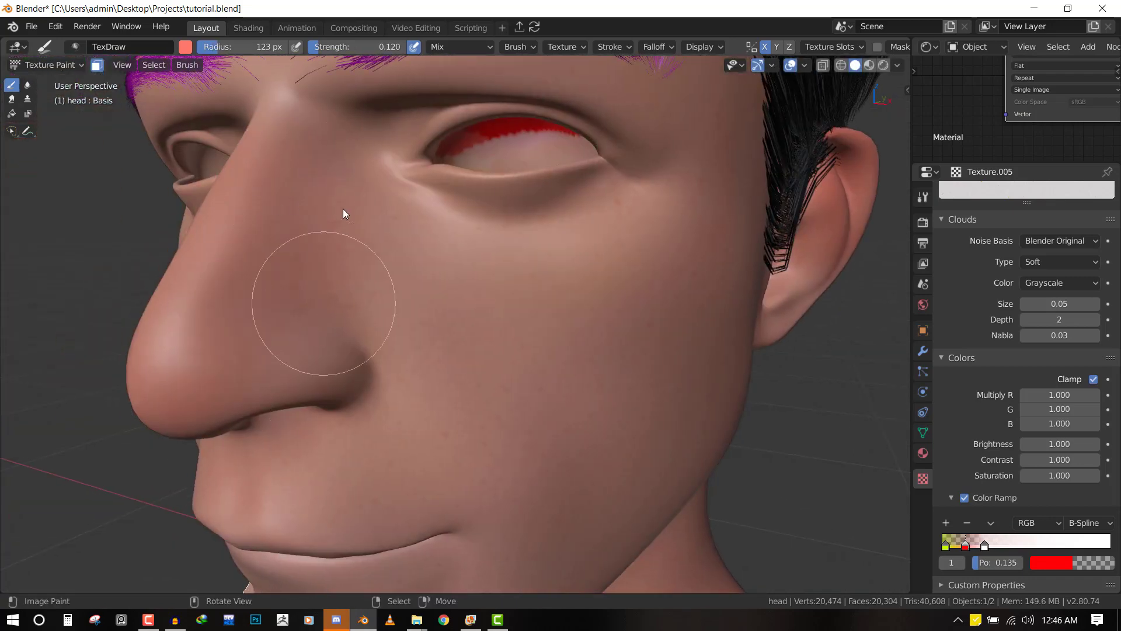
{"action": "key", "text": "KP_1"}
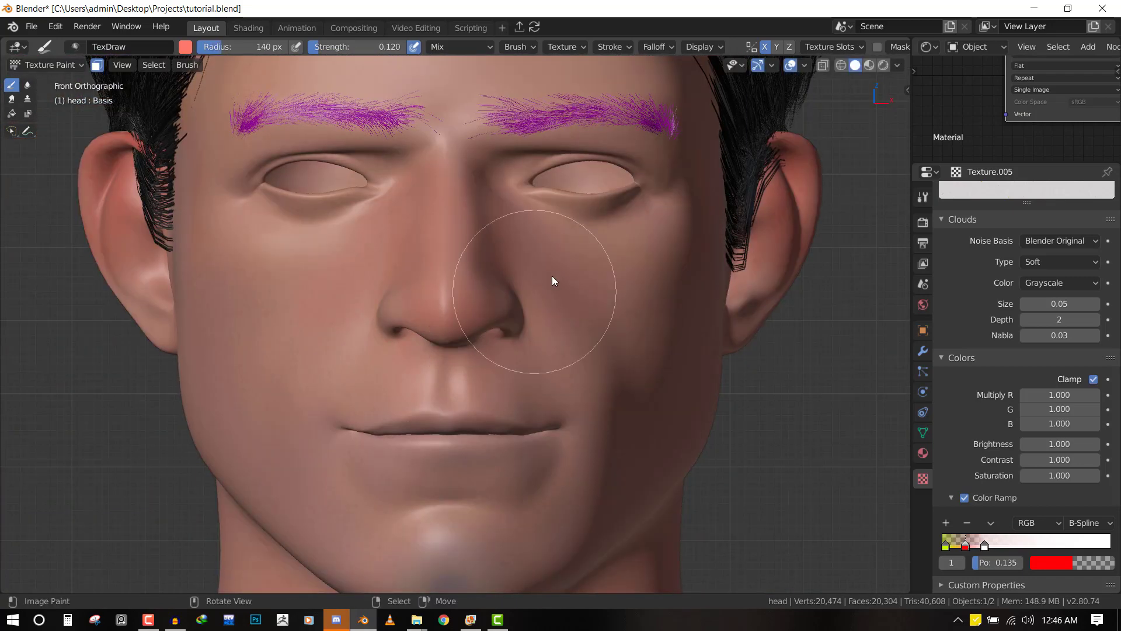
{"action": "key", "text": "f"}
{"action": "middle_click_drag", "start_coordinate": [488, 366], "coordinate": [483, 301], "text": "shift"}
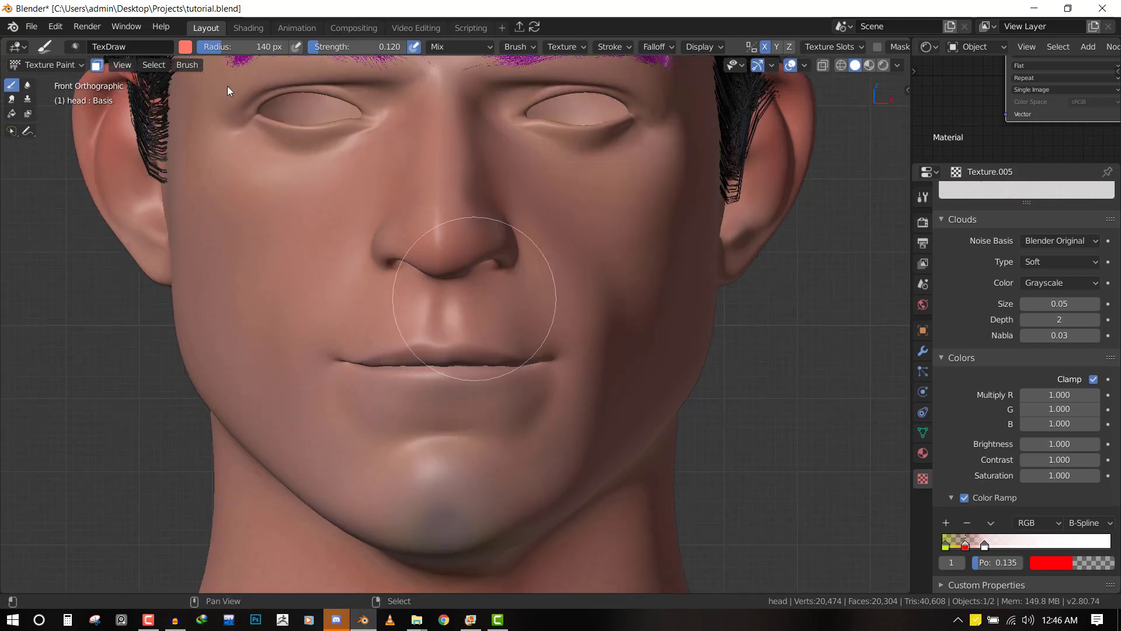
Change the brush to a pale bluish white and paint it lightly over the chin and jaw
{"action": "left_click", "coordinate": [186, 47]}
{"action": "mouse_move", "coordinate": [236, 148]}
{"action": "left_mouse_down"}
{"action": "mouse_move", "coordinate": [260, 128]}
{"action": "mouse_move", "coordinate": [247, 114]}
{"action": "left_mouse_up"}
{"action": "mouse_move", "coordinate": [535, 304]}
{"action": "middle_mouse_down"}
{"action": "mouse_move", "coordinate": [465, 408]}
{"action": "mouse_move", "coordinate": [325, 343]}
{"action": "mouse_move", "coordinate": [497, 296]}
{"action": "mouse_move", "coordinate": [565, 306]}
{"action": "mouse_move", "coordinate": [533, 331]}
{"action": "middle_mouse_up"}
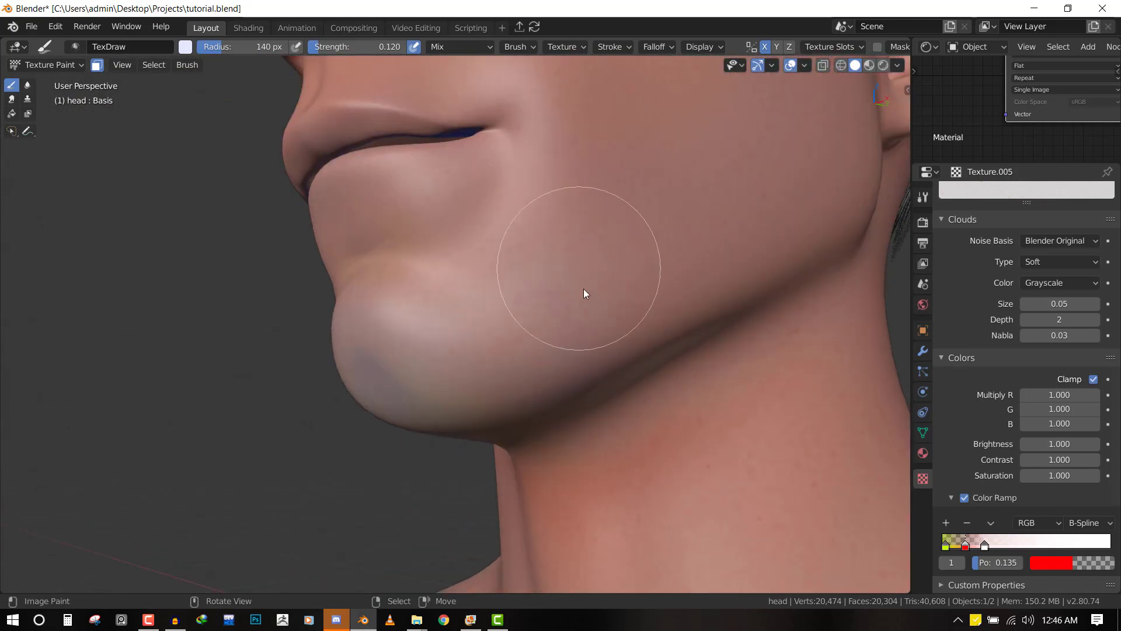
{"action": "middle_click_drag", "start_coordinate": [600, 296], "coordinate": [528, 309]}
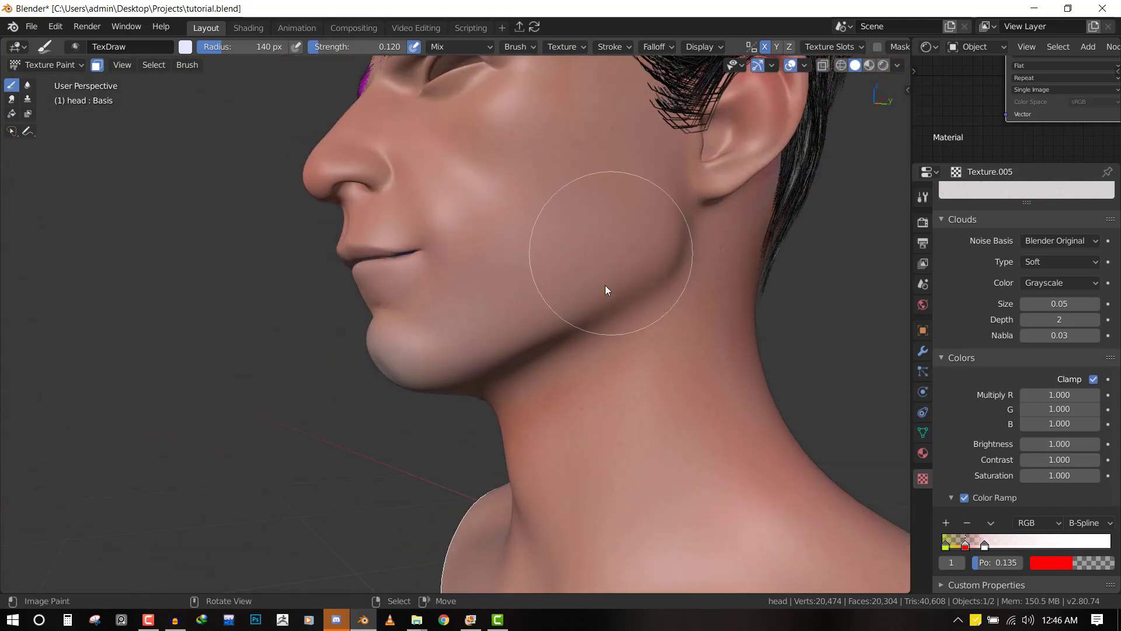
Reduce the brush radius to 110 px, darken the colour to bluish grey, and shade the cheek and jaw
{"action": "key", "text": "f"}
{"action": "left_click", "coordinate": [609, 209]}
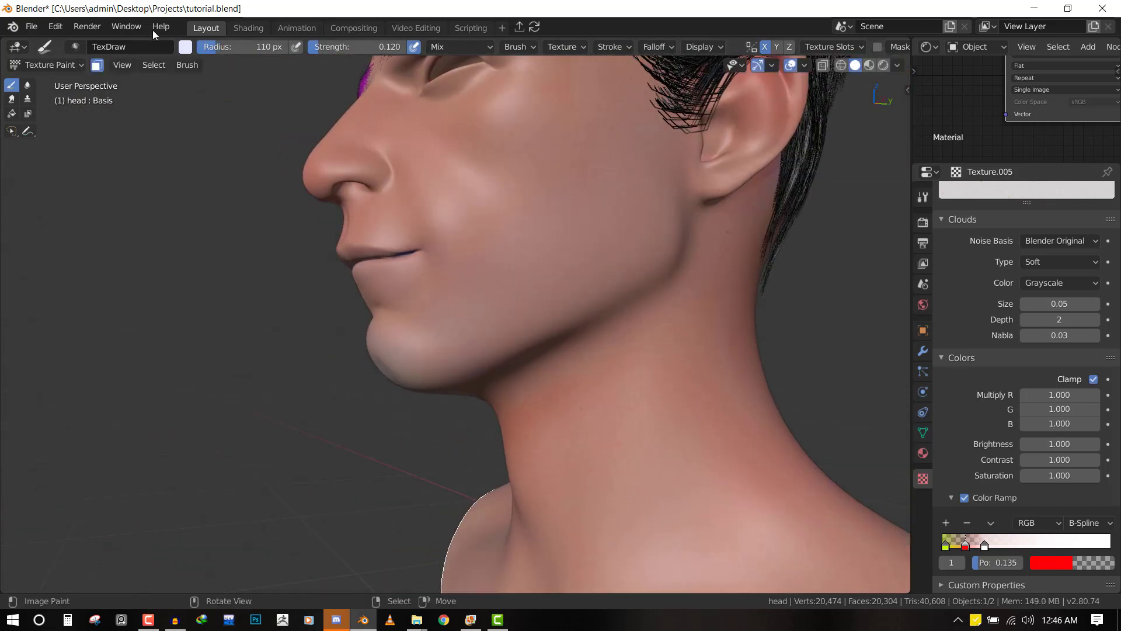
{"action": "left_click", "coordinate": [185, 47]}
{"action": "left_click_drag", "start_coordinate": [306, 100], "coordinate": [305, 117]}
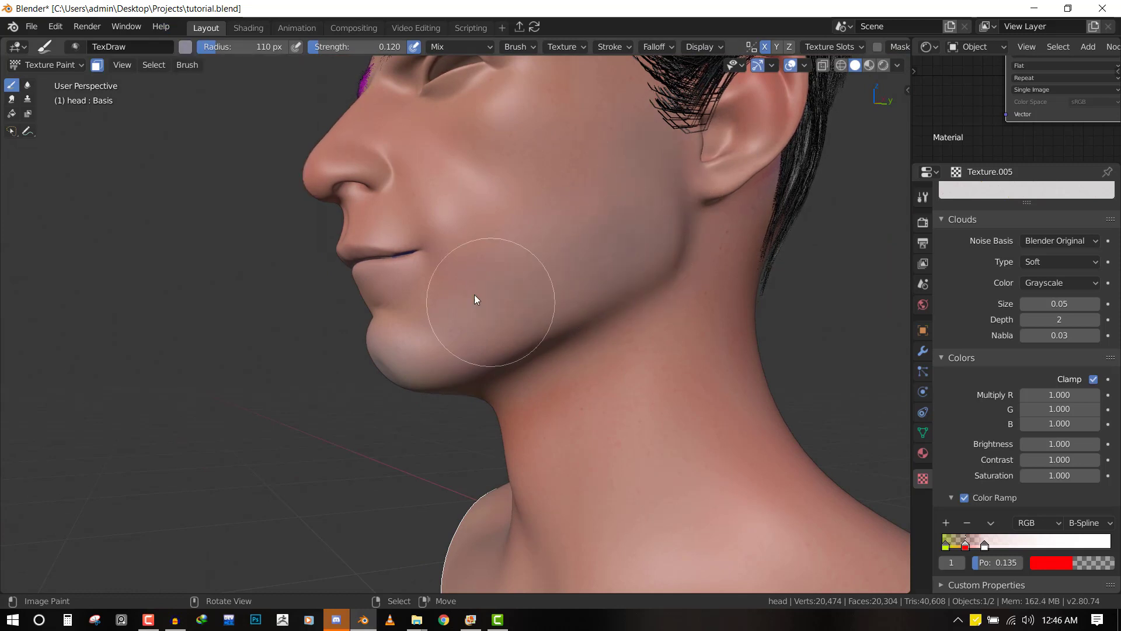
Move the white colour ramp stop to 0.683 and paint the chin and jaw grey at strength 0.238
{"action": "mouse_move", "coordinate": [474, 294]}
{"action": "middle_mouse_down", "text": "alt"}
{"action": "mouse_move", "coordinate": [587, 309]}
{"action": "mouse_move", "coordinate": [520, 314]}
{"action": "mouse_move", "coordinate": [590, 327]}
{"action": "middle_mouse_up", "text": "alt"}
{"action": "left_click_drag", "start_coordinate": [984, 544], "coordinate": [1057, 544]}
{"action": "scroll", "coordinate": [568, 345], "scroll_direction": "up", "scroll_amount": 3}
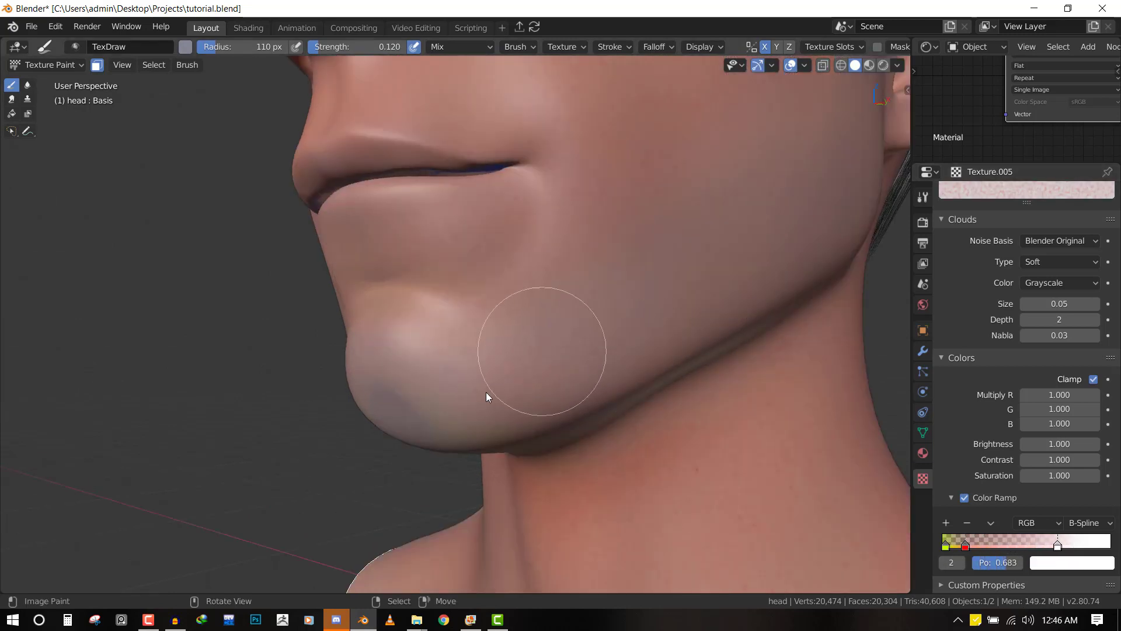
{"action": "key", "text": "shift+f"}
{"action": "left_click", "coordinate": [491, 344]}
{"action": "middle_click_drag", "start_coordinate": [491, 344], "coordinate": [646, 327]}
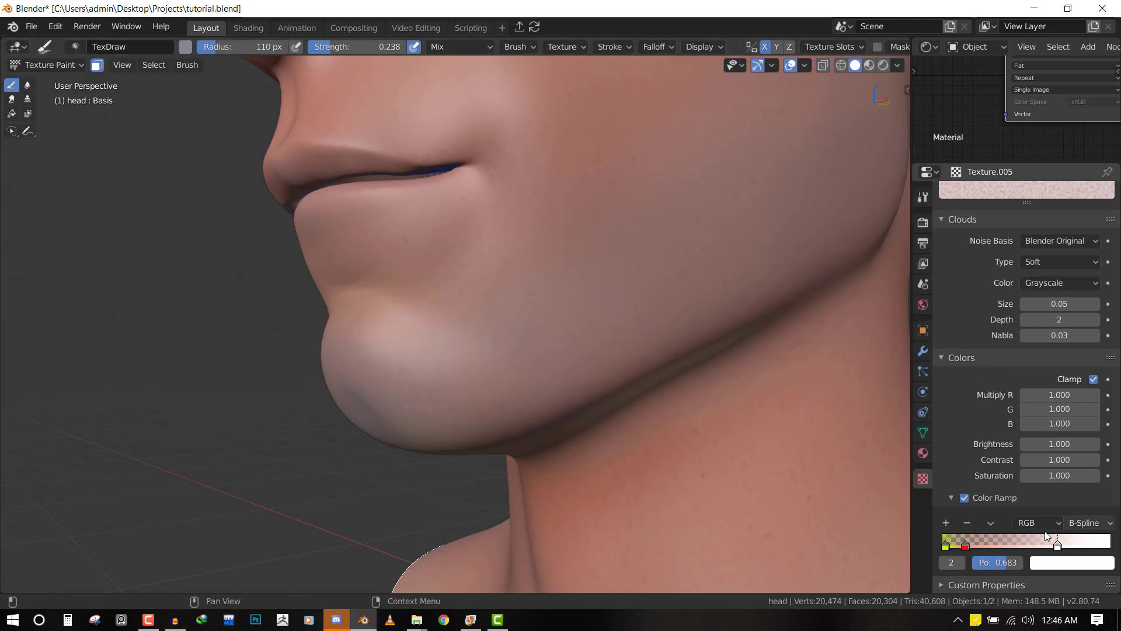
Move the red colour ramp stop to 0.370 and paint speckled grey along the jaw with radius 141 px and strength 0.339
{"action": "left_click_drag", "start_coordinate": [1058, 544], "coordinate": [999, 540]}
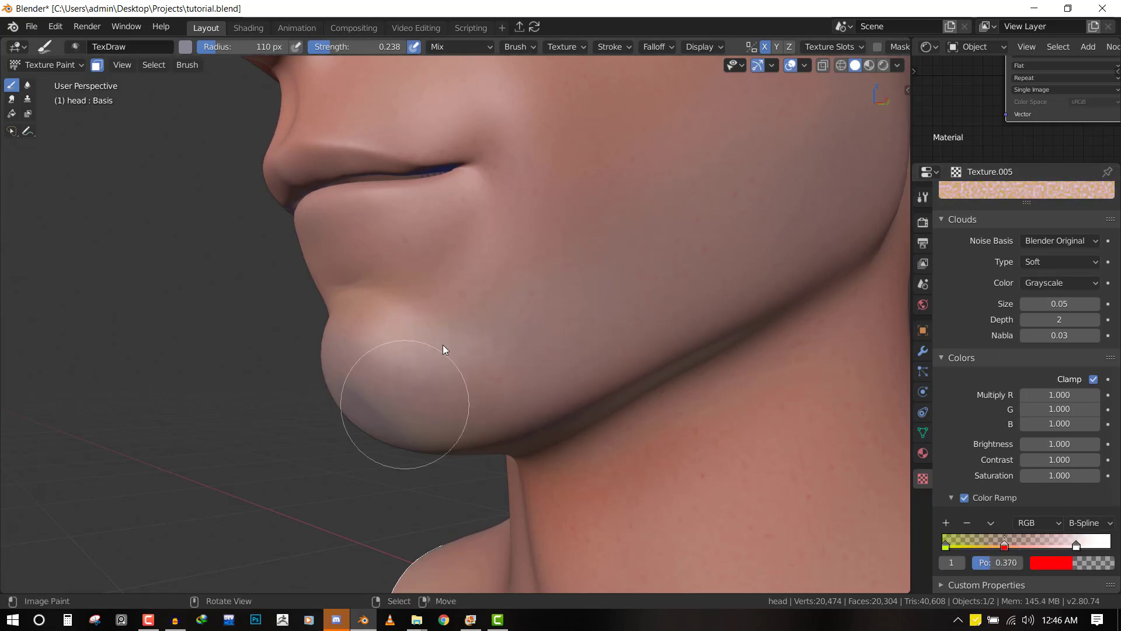
{"action": "key", "text": "f"}
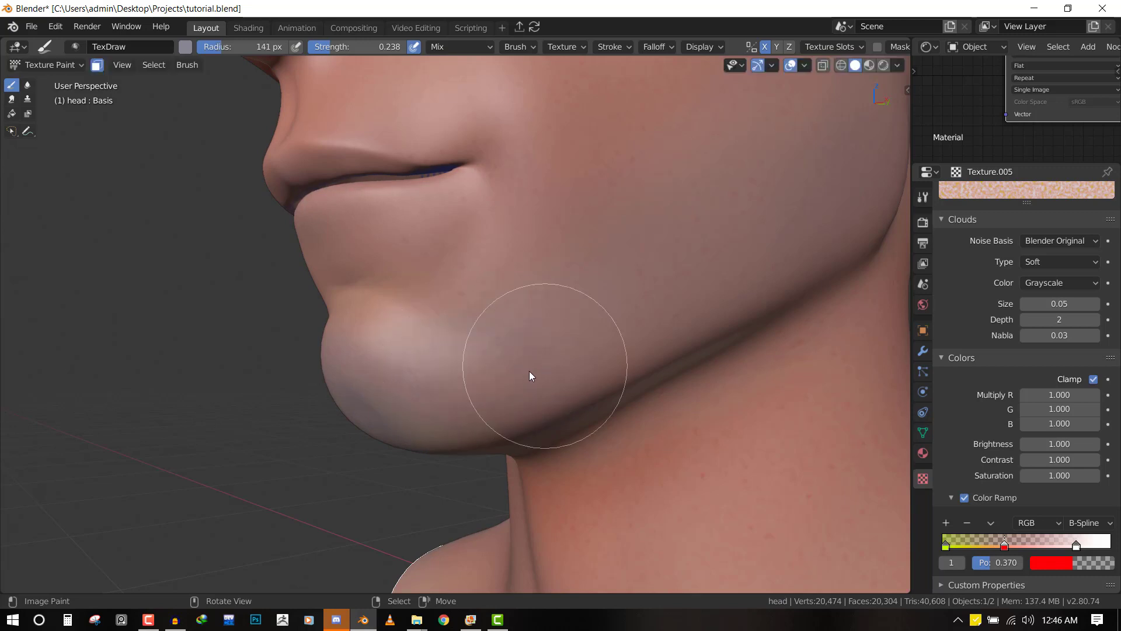
{"action": "left_click", "coordinate": [591, 331]}
{"action": "key", "text": "shift+f"}
{"action": "left_click", "coordinate": [584, 332]}
{"action": "mouse_move", "coordinate": [618, 348]}
{"action": "middle_mouse_down"}
{"action": "mouse_move", "coordinate": [563, 280]}
{"action": "mouse_move", "coordinate": [594, 248]}
{"action": "mouse_move", "coordinate": [528, 285]}
{"action": "middle_mouse_up"}
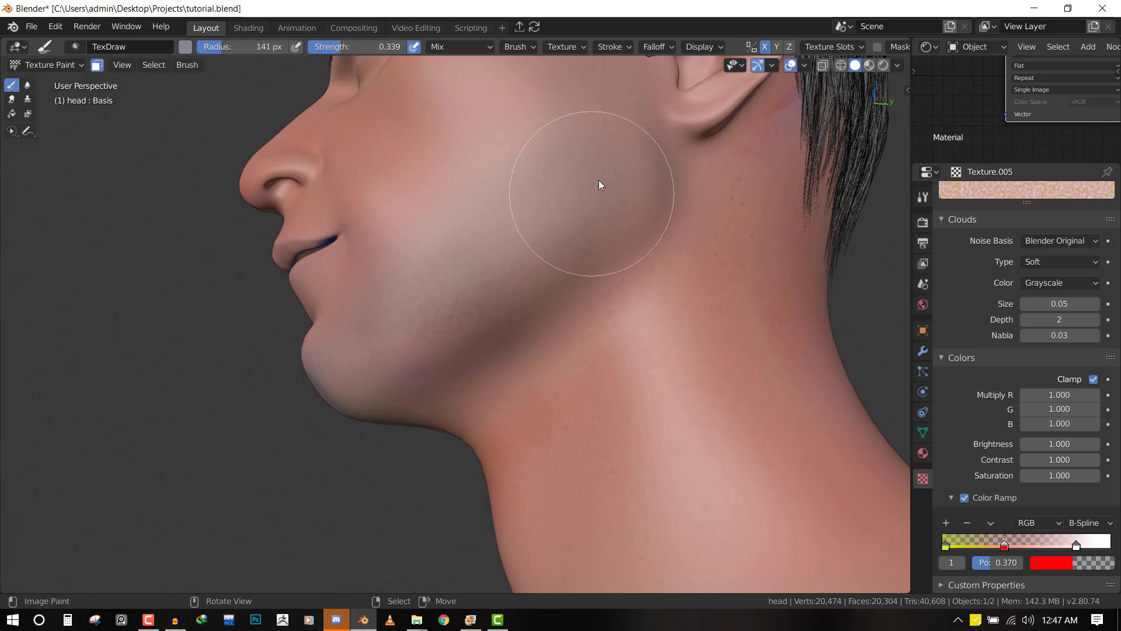
{"action": "middle_click_drag", "start_coordinate": [598, 182], "coordinate": [568, 338]}
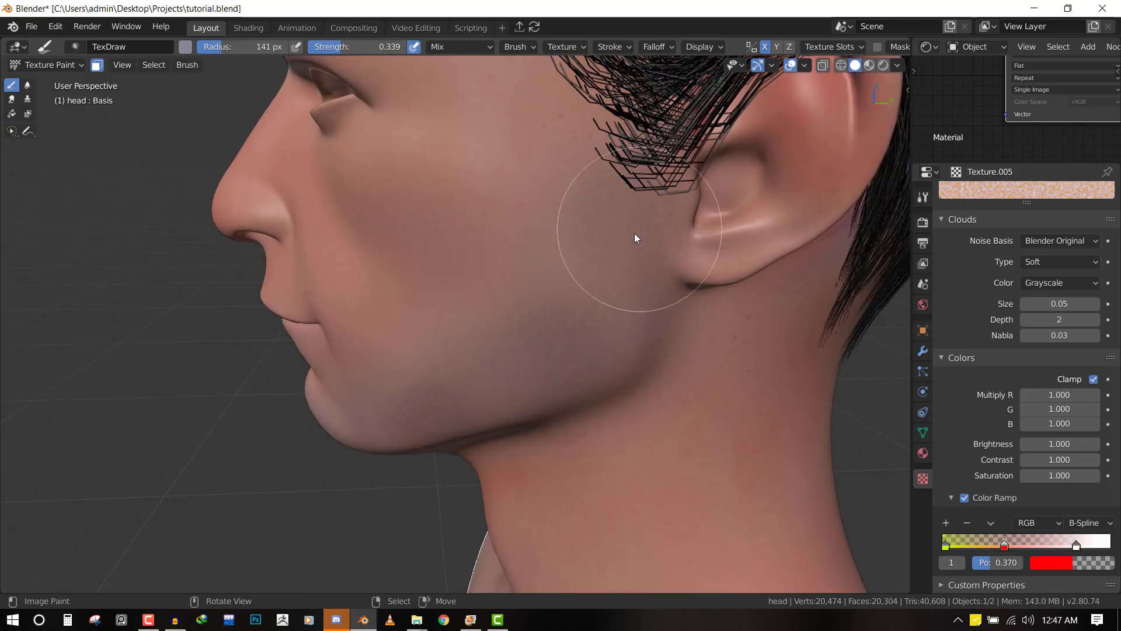
Paint the greyish beard shadow across the chin, jawline and cheek up to the sideburn
{"action": "key", "text": "KP_1"}
{"action": "scroll", "coordinate": [551, 380], "scroll_direction": "up", "scroll_amount": 5}
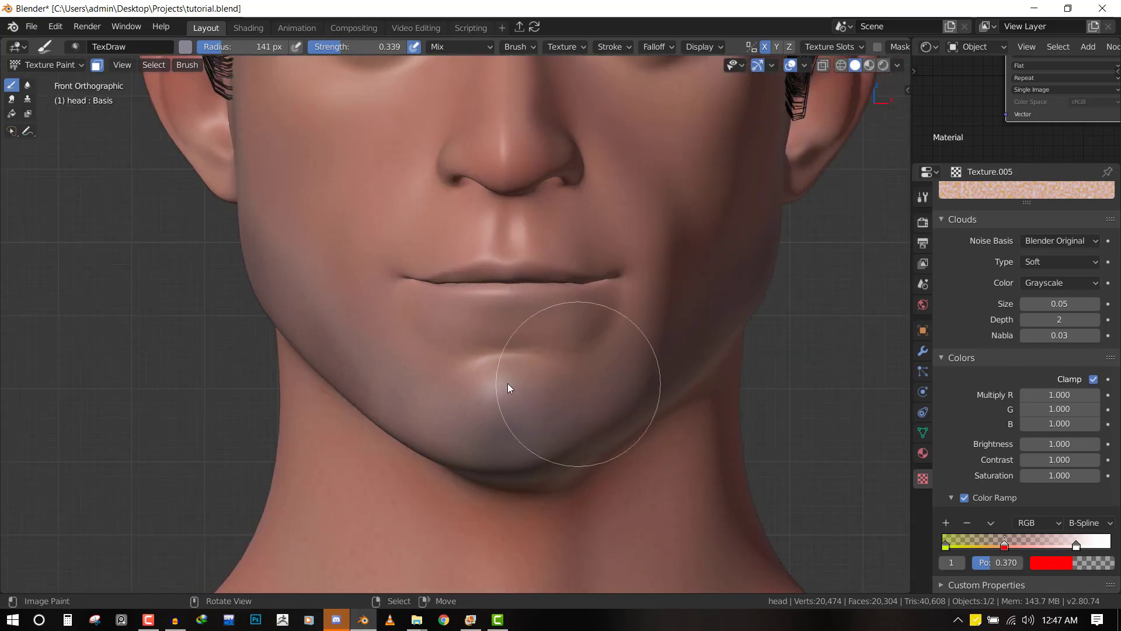
{"action": "middle_click_drag", "start_coordinate": [530, 388], "coordinate": [468, 334]}
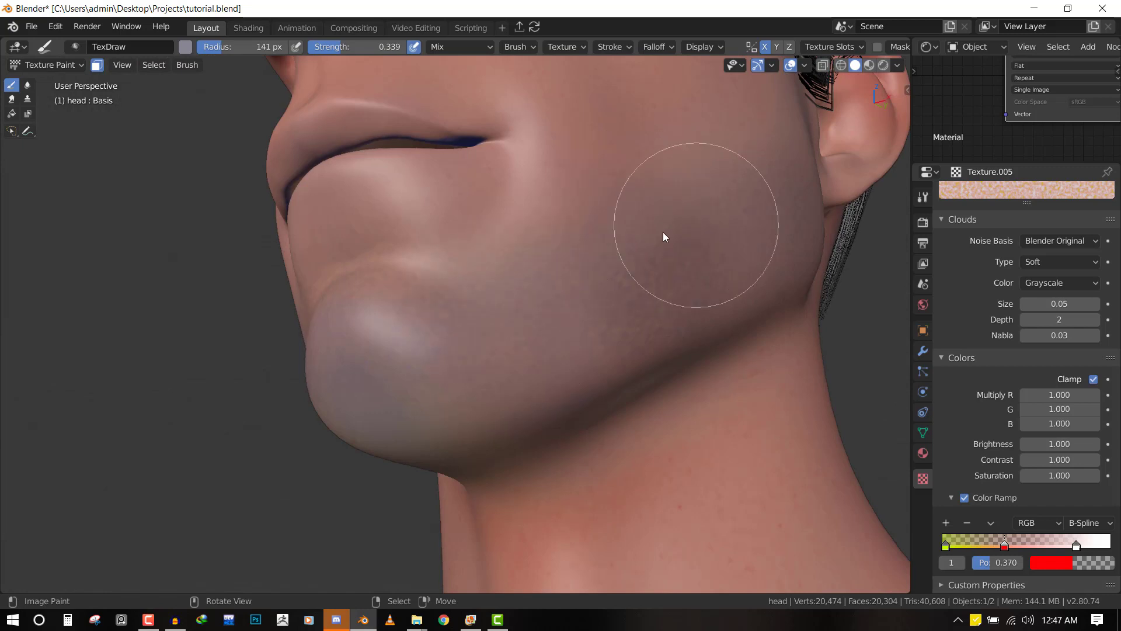
{"action": "middle_click_drag", "start_coordinate": [663, 235], "coordinate": [587, 249]}
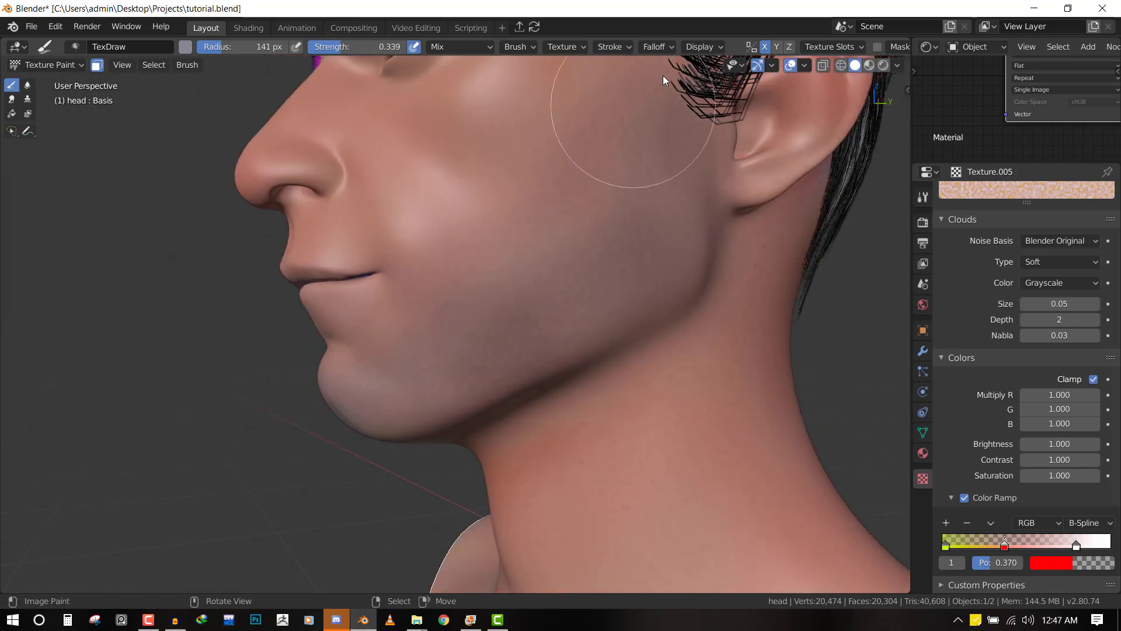
{"action": "middle_click_drag", "start_coordinate": [468, 289], "coordinate": [513, 272]}
Reduce the brush radius to 62 px and paint the greyish beard shadow around the mouth and above the upper lip
{"action": "key", "text": "f"}
{"action": "left_click", "coordinate": [460, 270]}
{"action": "middle_click_drag", "start_coordinate": [393, 236], "coordinate": [400, 235]}
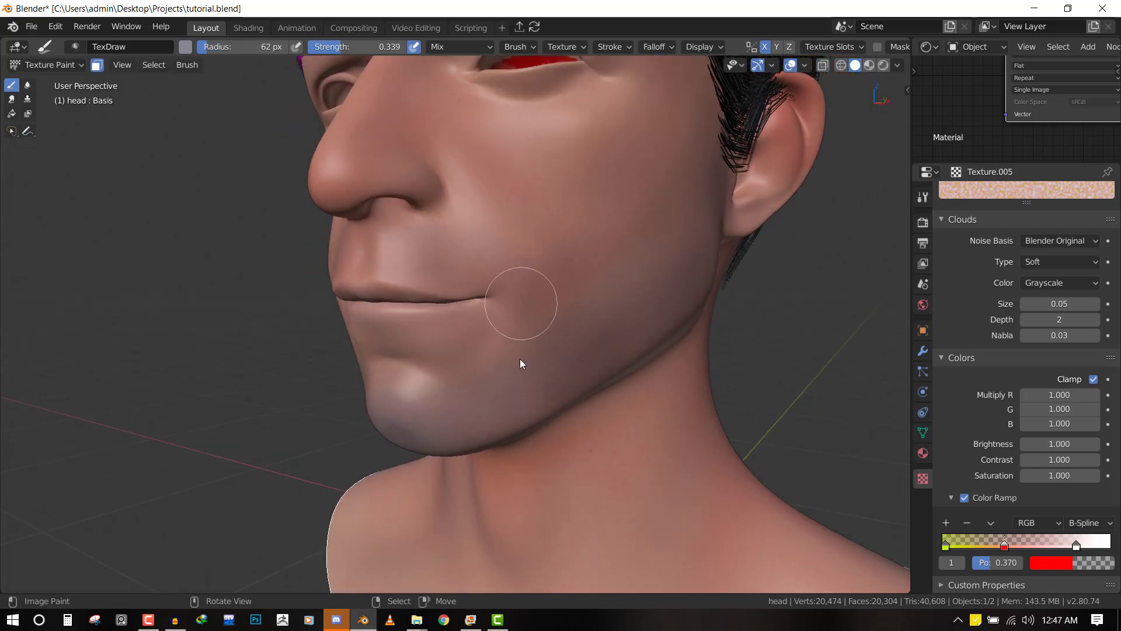
{"action": "key", "text": "KP_1"}
{"action": "middle_click_drag", "start_coordinate": [588, 361], "coordinate": [437, 357]}
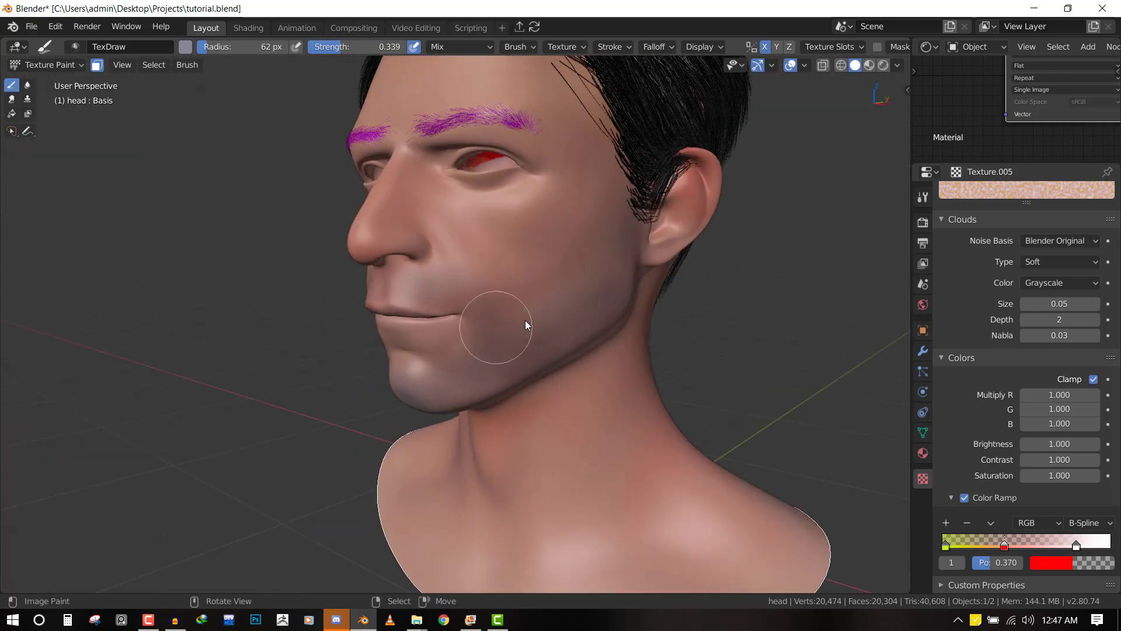
{"action": "key", "text": "KP_1"}
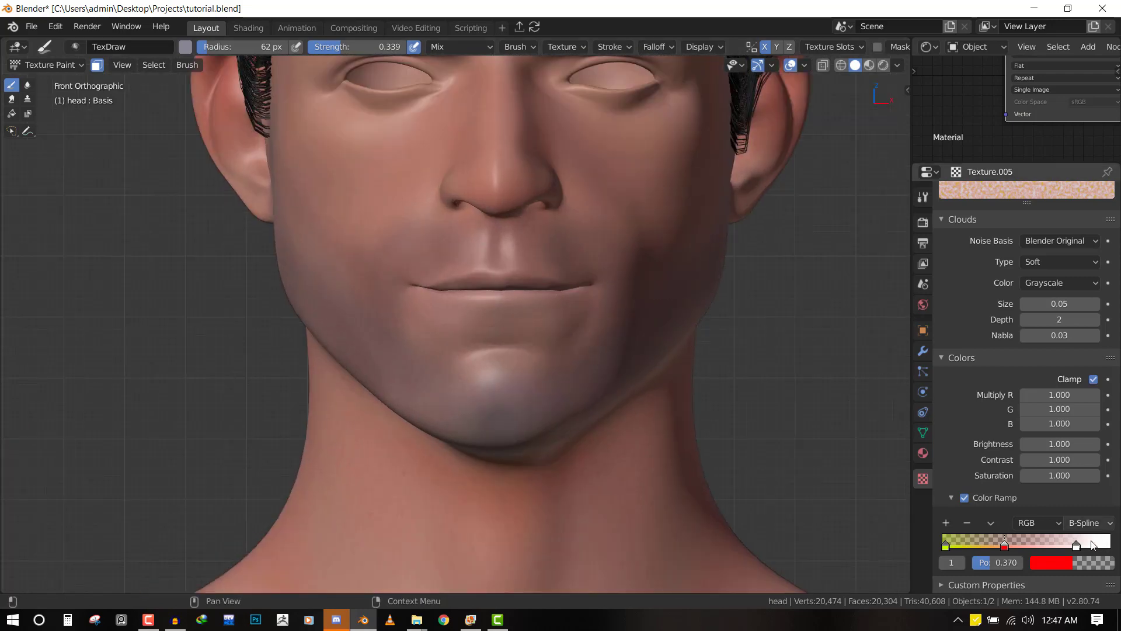
Shift the brush texture's red colour ramp stop toward the green end and set the white stop's position to 0.360
{"action": "left_click_drag", "start_coordinate": [1004, 544], "coordinate": [980, 544]}
{"action": "left_click_drag", "start_coordinate": [1067, 545], "coordinate": [1004, 545]}
{"action": "scroll", "coordinate": [570, 225], "scroll_direction": "down", "scroll_amount": 1}
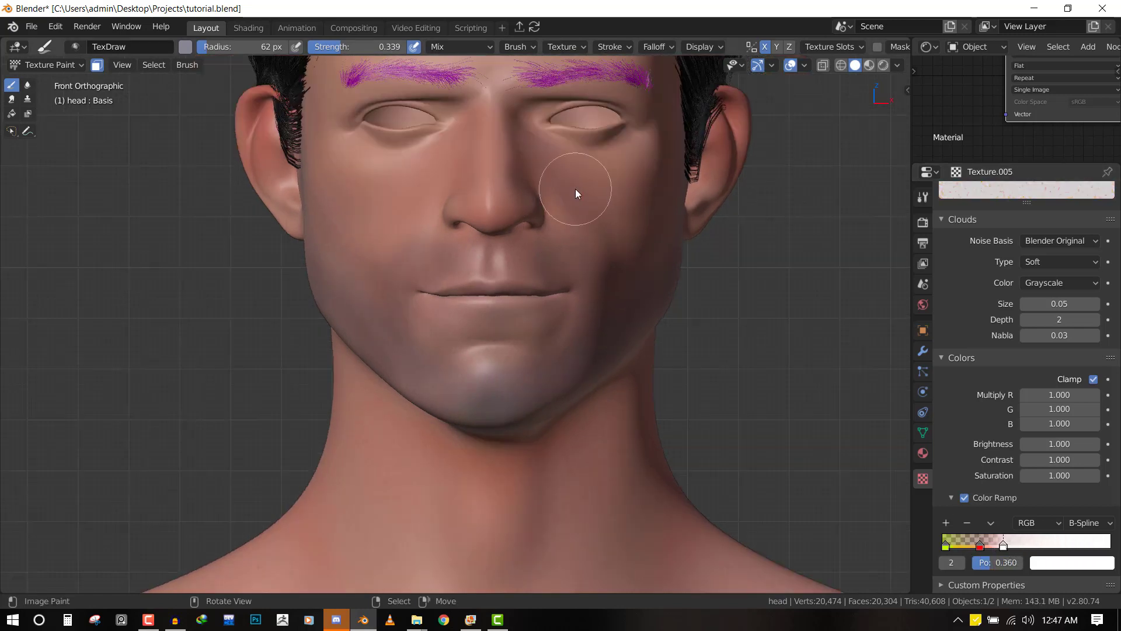
Sample a salmon skin colour for the brush and set its radius to 128 px and strength to 0.247
{"action": "key", "text": "f"}
{"action": "left_click", "coordinate": [607, 194]}
{"action": "key", "text": "s"}
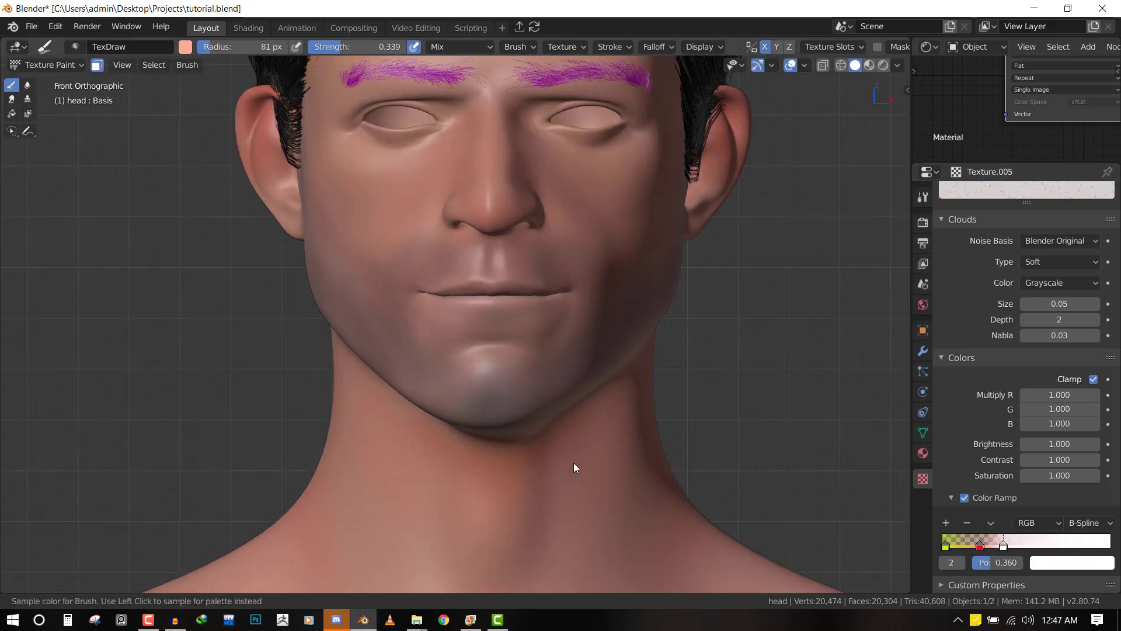
{"action": "mouse_move", "coordinate": [573, 462]}
{"action": "middle_mouse_down"}
{"action": "mouse_move", "coordinate": [543, 367]}
{"action": "mouse_move", "coordinate": [565, 330]}
{"action": "mouse_move", "coordinate": [559, 309]}
{"action": "middle_mouse_up"}
{"action": "key", "text": "f"}
{"action": "left_click", "coordinate": [550, 366]}
{"action": "key", "text": "shift+f"}
{"action": "left_click", "coordinate": [584, 310]}
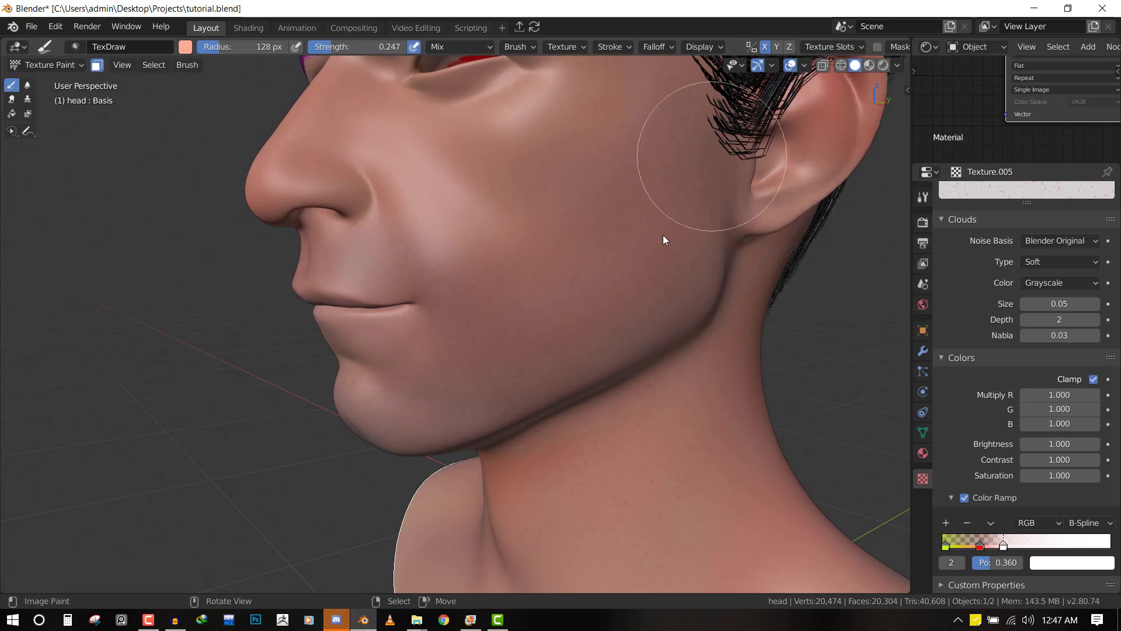
Paint the salmon skin tone over the jaw and cheeks to soften the grey beard shadow
{"action": "key", "text": "KP_1"}
{"action": "scroll", "coordinate": [597, 373], "scroll_direction": "down", "scroll_amount": 3}
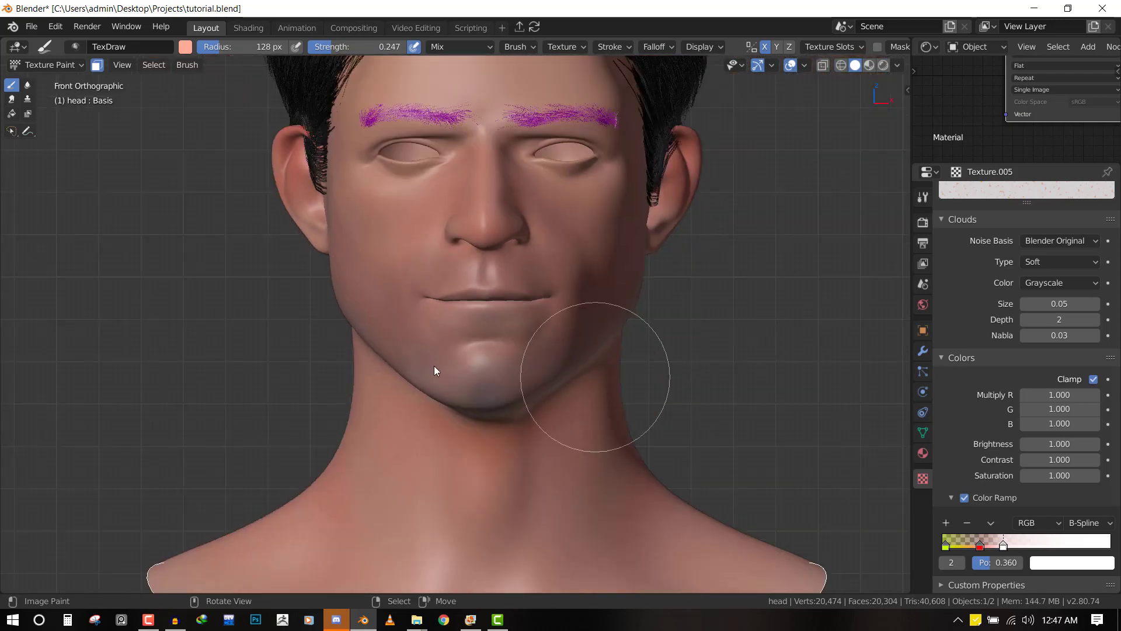
{"action": "middle_click_drag", "start_coordinate": [433, 366], "coordinate": [672, 367]}
{"action": "mouse_move", "coordinate": [317, 231]}
{"action": "left_mouse_down"}
{"action": "mouse_move", "coordinate": [302, 228]}
{"action": "mouse_move", "coordinate": [492, 246]}
{"action": "left_mouse_up"}
{"action": "middle_click_drag", "start_coordinate": [427, 224], "coordinate": [397, 314]}
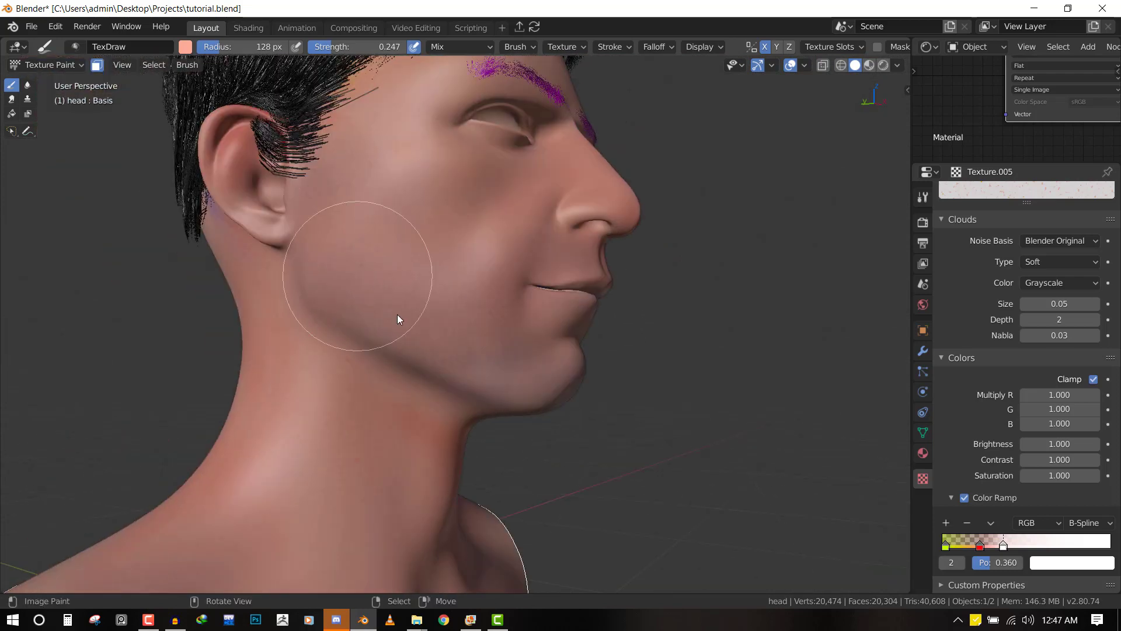
Change the brush colour to a pale green for the area beneath the eyes
{"action": "key", "text": "KP_1"}
{"action": "scroll", "coordinate": [488, 239], "scroll_direction": "up", "scroll_amount": 3}
{"action": "middle_click_drag", "start_coordinate": [507, 209], "coordinate": [491, 372], "text": "shift"}
{"action": "scroll", "coordinate": [491, 370], "scroll_direction": "up", "scroll_amount": 2}
{"action": "middle_click_drag", "start_coordinate": [410, 245], "coordinate": [452, 337], "text": "shift"}
{"action": "scroll", "coordinate": [451, 337], "scroll_direction": "up", "scroll_amount": 2}
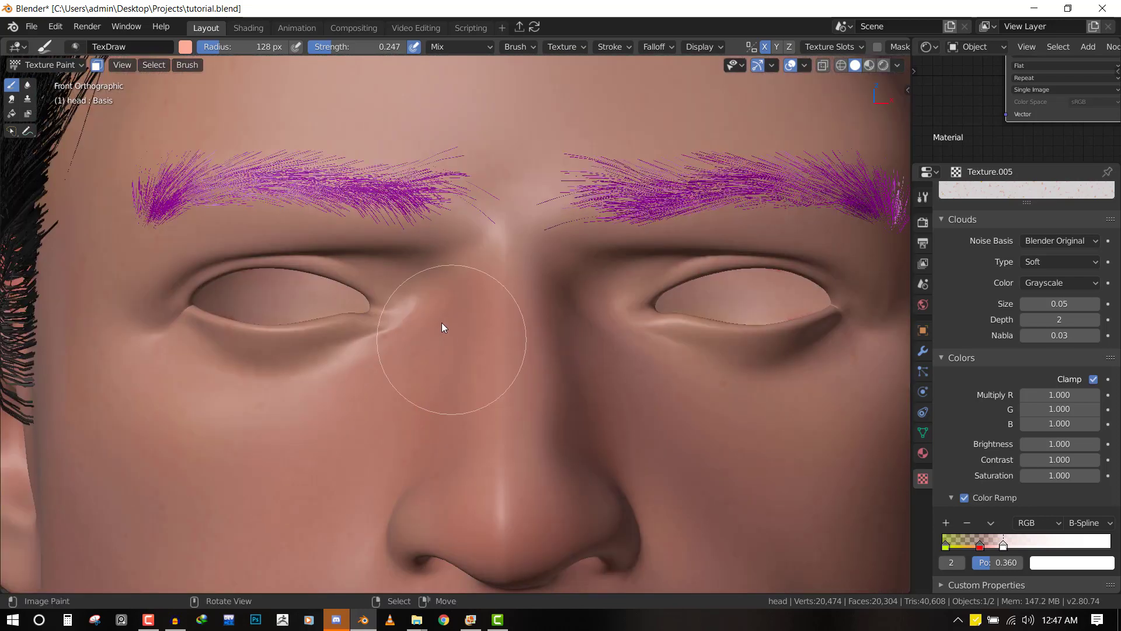
{"action": "scroll", "coordinate": [432, 316], "scroll_direction": "down", "scroll_amount": 3}
{"action": "scroll", "coordinate": [613, 289], "scroll_direction": "up", "scroll_amount": 2}
{"action": "middle_click_drag", "start_coordinate": [594, 318], "coordinate": [442, 280], "text": "shift"}
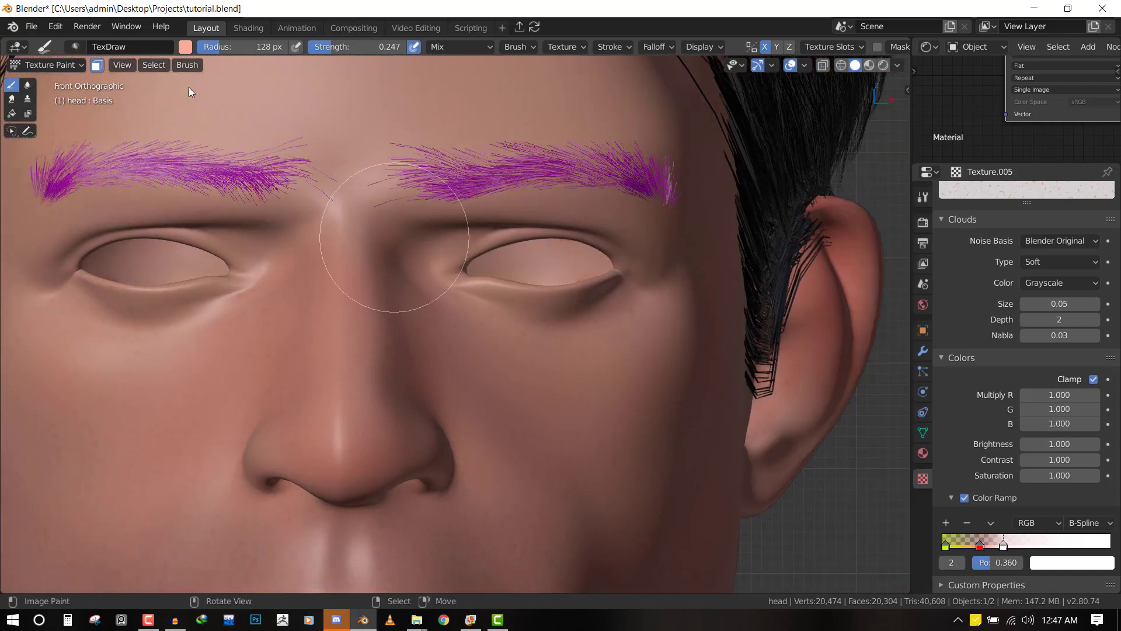
{"action": "left_click", "coordinate": [185, 48]}
{"action": "left_click_drag", "start_coordinate": [233, 132], "coordinate": [234, 114]}
Paint the pale green tint beneath both eyes, enlarging the brush radius to 136 px
{"action": "scroll", "coordinate": [583, 314], "scroll_direction": "up", "scroll_amount": 3}
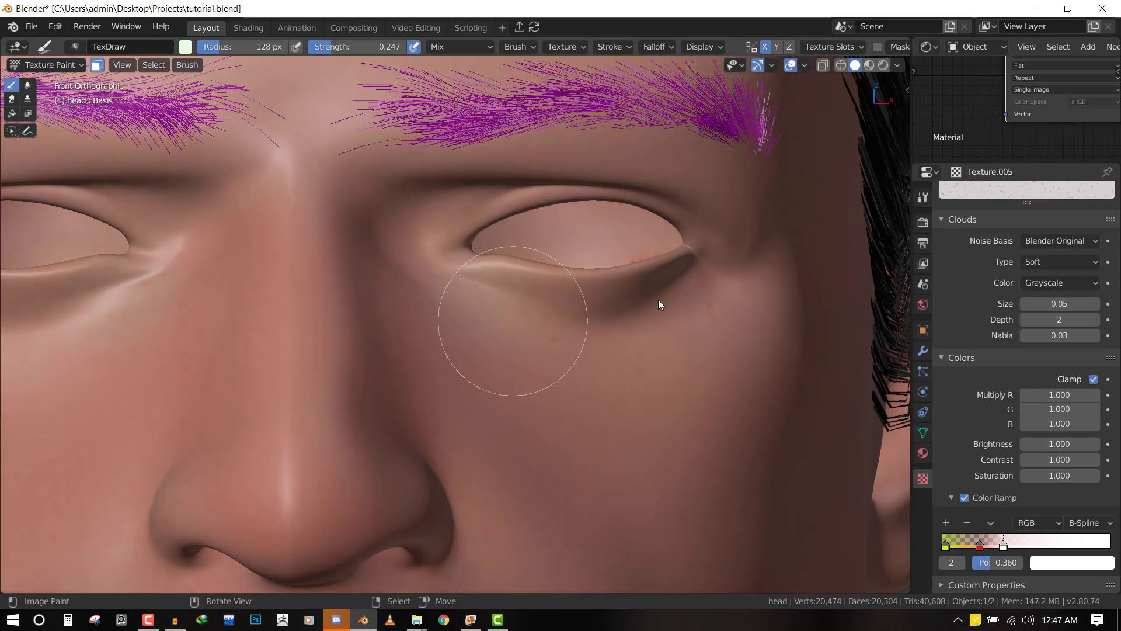
{"action": "scroll", "coordinate": [607, 338], "scroll_direction": "down", "scroll_amount": 2}
{"action": "key", "text": "f"}
{"action": "left_click", "coordinate": [614, 342]}
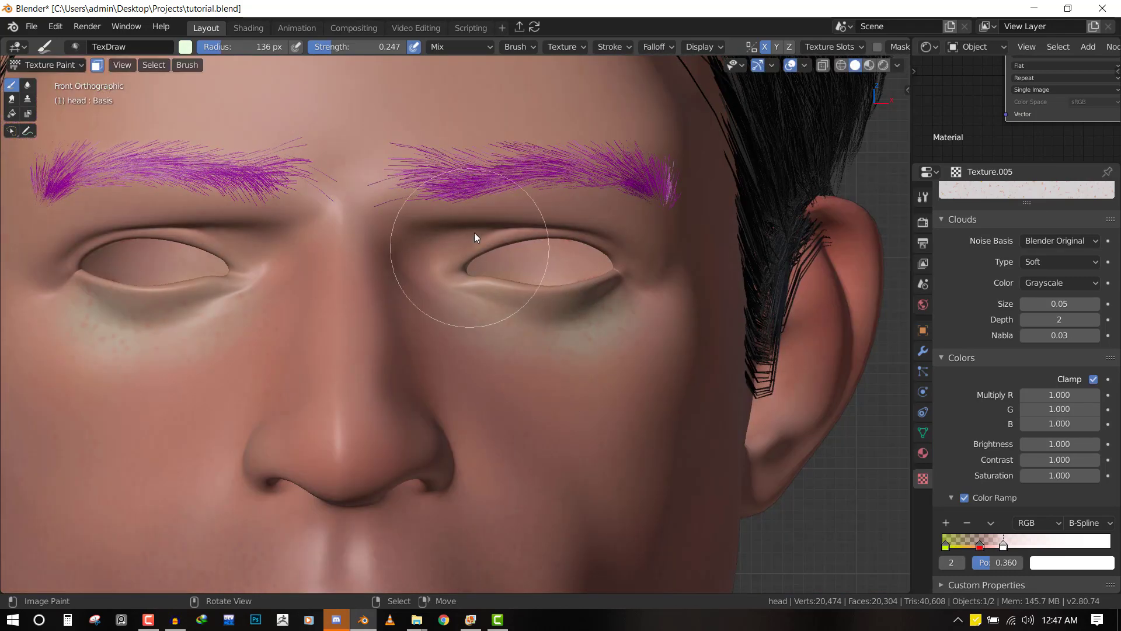
{"action": "middle_click_drag", "start_coordinate": [410, 305], "coordinate": [335, 299]}
{"action": "scroll", "coordinate": [444, 403], "scroll_direction": "down", "scroll_amount": 5}
Sample the salmon skin colour and blend the lower edge of the pale under-eye patch into the cheek
{"action": "key", "text": "s"}
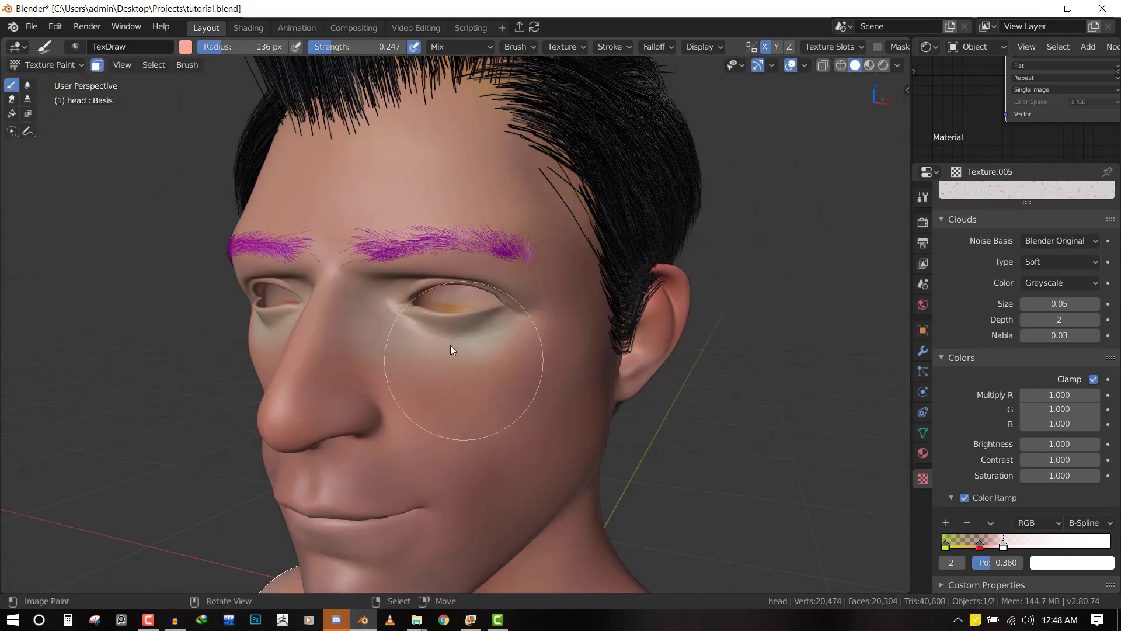
{"action": "scroll", "coordinate": [450, 345], "scroll_direction": "up", "scroll_amount": 3}
{"action": "mouse_move", "coordinate": [444, 383]}
{"action": "left_mouse_down"}
{"action": "mouse_move", "coordinate": [517, 326]}
{"action": "mouse_move", "coordinate": [286, 298]}
{"action": "mouse_move", "coordinate": [358, 339]}
{"action": "mouse_move", "coordinate": [289, 281]}
{"action": "left_mouse_up"}
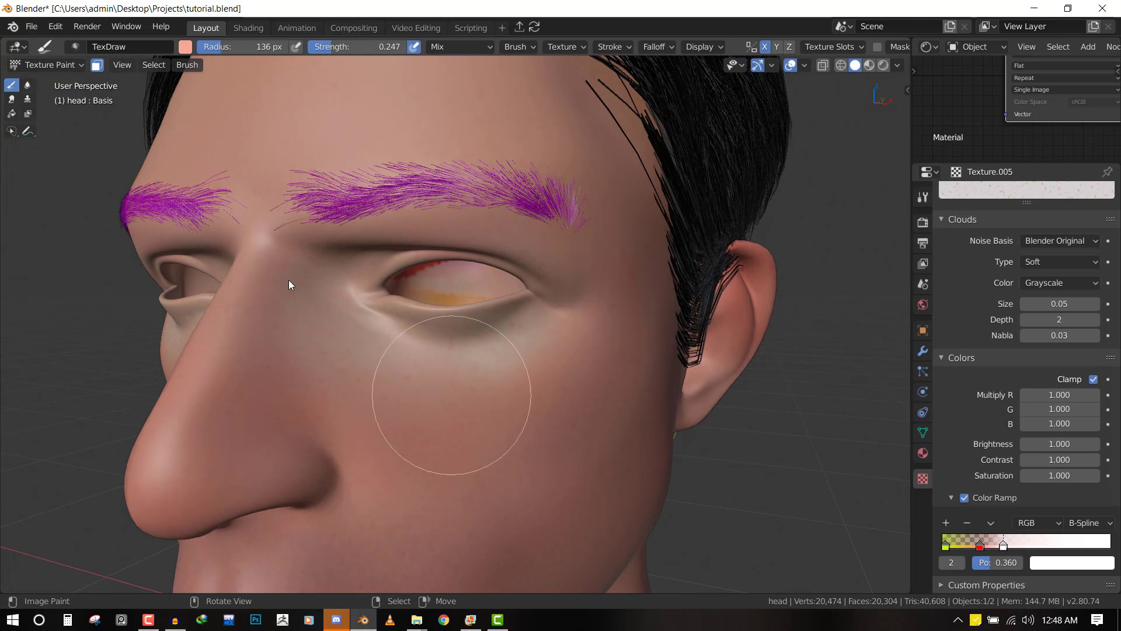
Pick a different brush colour and paint it beneath the eye toward the upper cheek
{"action": "left_click", "coordinate": [185, 47]}
{"action": "left_click", "coordinate": [229, 122]}
{"action": "left_click_drag", "start_coordinate": [229, 121], "coordinate": [248, 156]}
{"action": "mouse_move", "coordinate": [377, 353]}
{"action": "left_mouse_down"}
{"action": "mouse_move", "coordinate": [465, 338]}
{"action": "mouse_move", "coordinate": [380, 366]}
{"action": "mouse_move", "coordinate": [520, 429]}
{"action": "mouse_move", "coordinate": [474, 409]}
{"action": "left_mouse_up"}
{"action": "key", "text": "KP_1"}
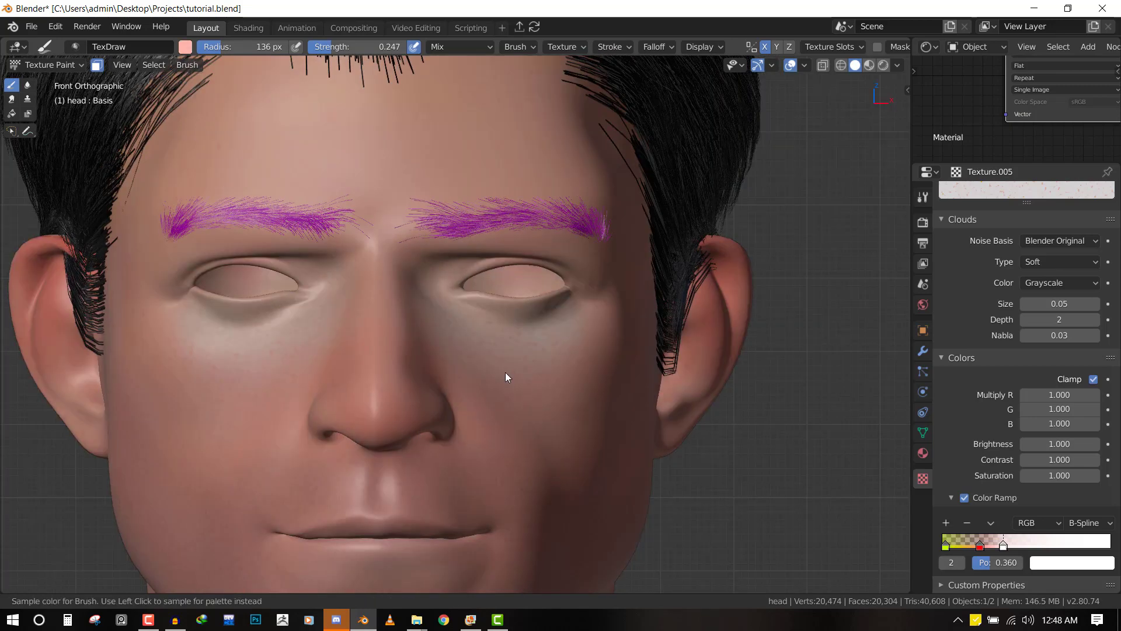
Blend the pale under-eye patches into the cheeks with sampled skin pink and reduce the brush radius to 120 px
{"action": "mouse_move", "coordinate": [523, 360]}
{"action": "left_mouse_down"}
{"action": "mouse_move", "coordinate": [541, 233]}
{"action": "mouse_move", "coordinate": [421, 275]}
{"action": "mouse_move", "coordinate": [446, 345]}
{"action": "mouse_move", "coordinate": [431, 195]}
{"action": "mouse_move", "coordinate": [535, 207]}
{"action": "mouse_move", "coordinate": [512, 252]}
{"action": "left_mouse_up"}
{"action": "scroll", "coordinate": [512, 252], "scroll_direction": "up", "scroll_amount": 1}
{"action": "key", "text": "f"}
{"action": "left_click", "coordinate": [382, 219]}
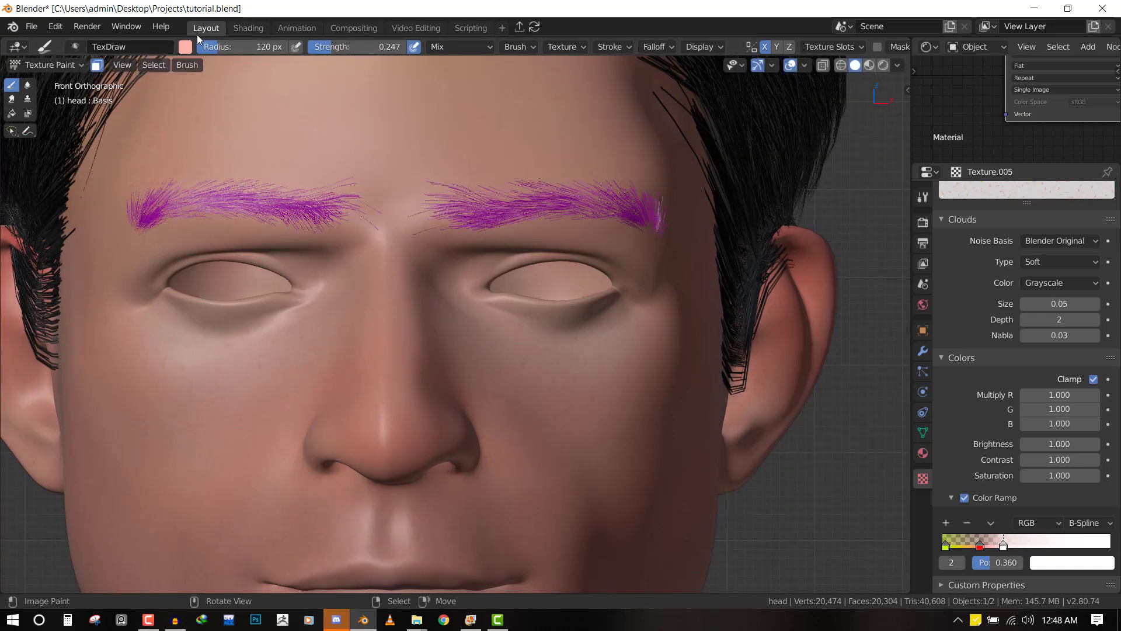
Change the brush to a pale cream colour with a 93 px radius and lighten the skin around the eyes
{"action": "left_click", "coordinate": [185, 47]}
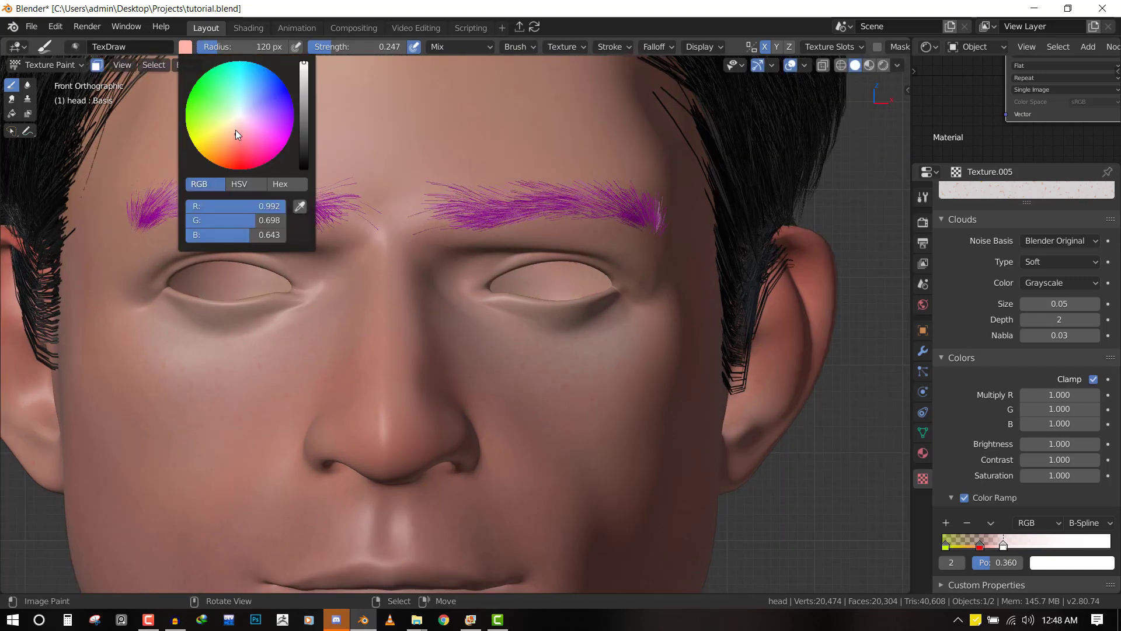
{"action": "left_click_drag", "start_coordinate": [236, 129], "coordinate": [237, 124]}
{"action": "key", "text": "f"}
{"action": "left_click", "coordinate": [502, 232]}
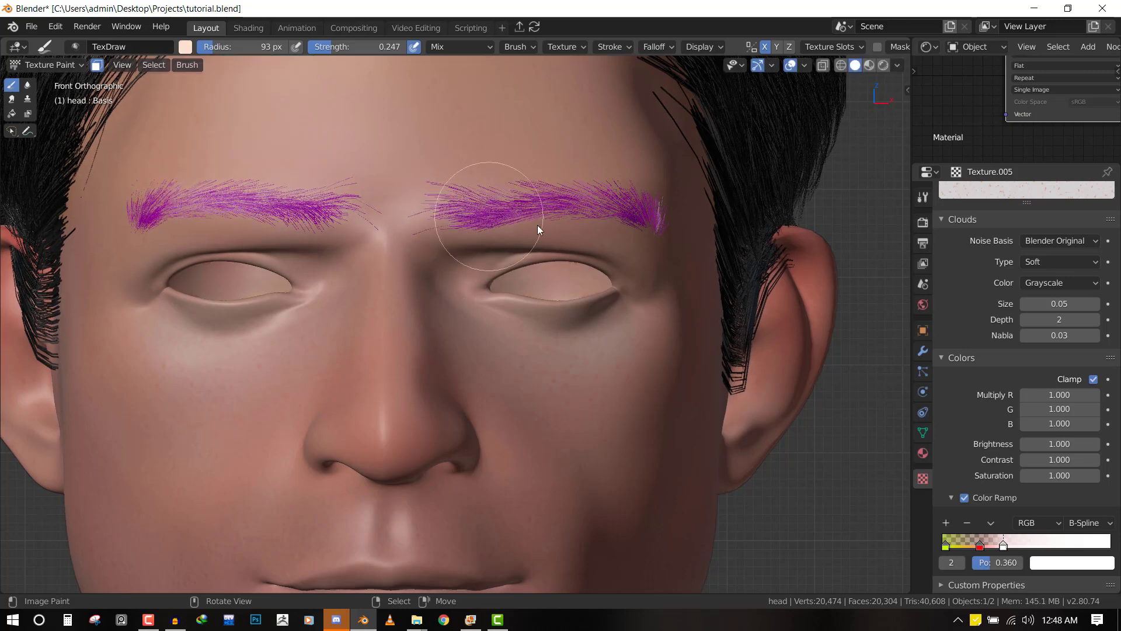
{"action": "middle_click_drag", "start_coordinate": [471, 217], "coordinate": [502, 268]}
{"action": "key", "text": "KP_1"}
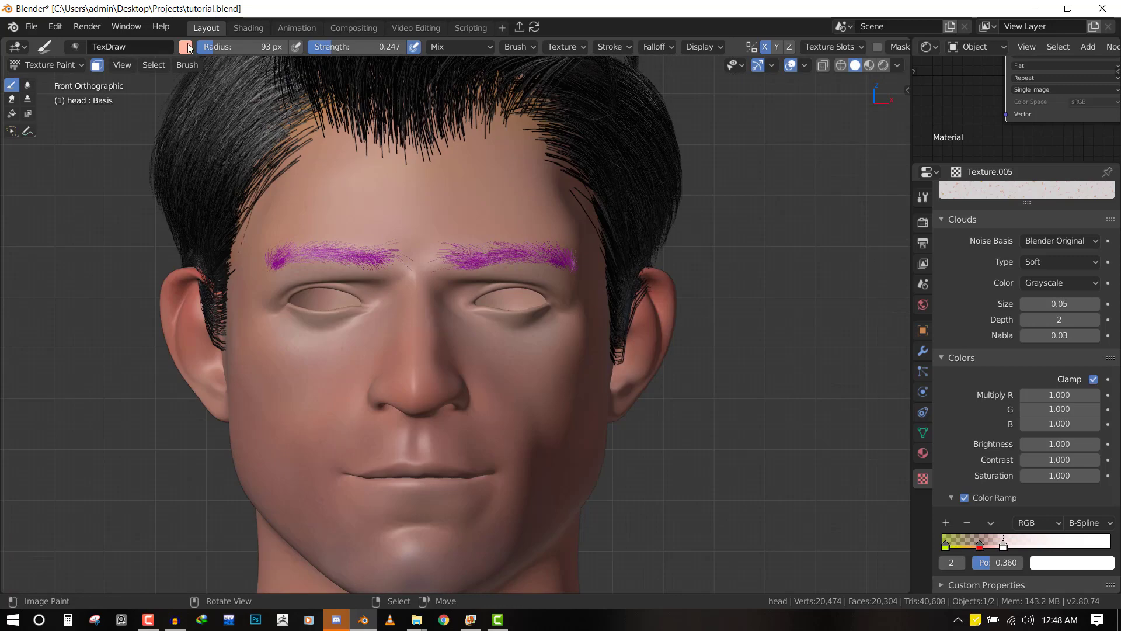
Change the brush colour to orange and enlarge its radius to 141 px for tinting the forehead
{"action": "left_click", "coordinate": [185, 47]}
{"action": "left_click_drag", "start_coordinate": [230, 134], "coordinate": [227, 147]}
{"action": "scroll", "coordinate": [590, 314], "scroll_direction": "down", "scroll_amount": 3}
{"action": "mouse_move", "coordinate": [590, 314]}
{"action": "middle_mouse_down"}
{"action": "mouse_move", "coordinate": [485, 303]}
{"action": "mouse_move", "coordinate": [461, 280]}
{"action": "middle_mouse_up"}
{"action": "scroll", "coordinate": [467, 251], "scroll_direction": "up", "scroll_amount": 4}
{"action": "middle_click_drag", "start_coordinate": [448, 239], "coordinate": [489, 322], "text": "shift"}
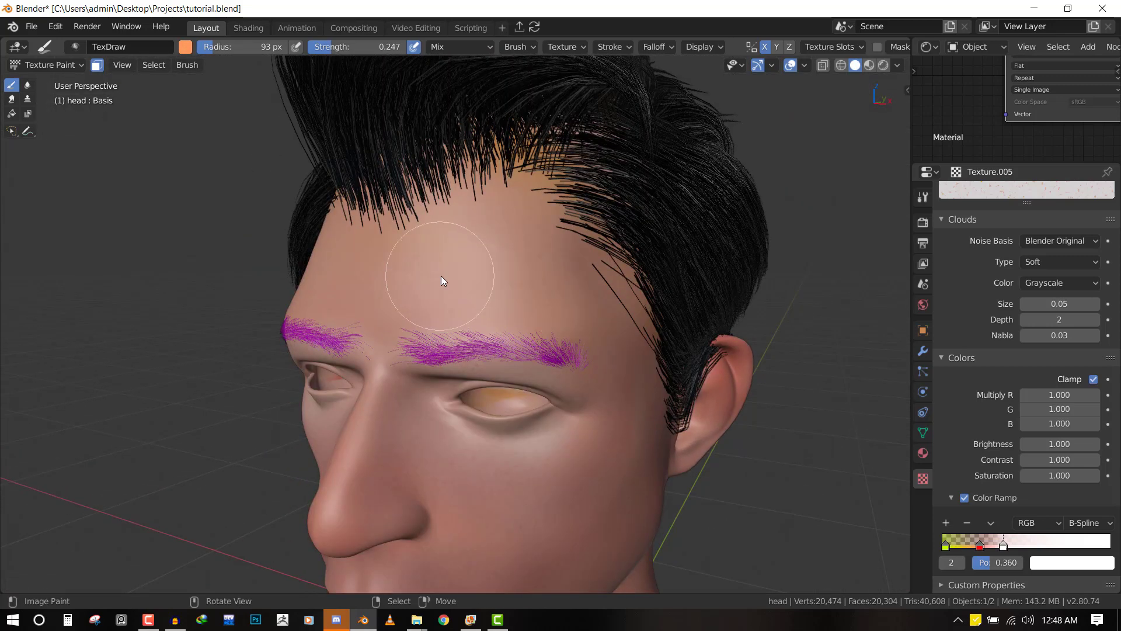
{"action": "key", "text": "f"}
{"action": "left_click", "coordinate": [468, 278]}
{"action": "middle_click_drag", "start_coordinate": [403, 274], "coordinate": [432, 279]}
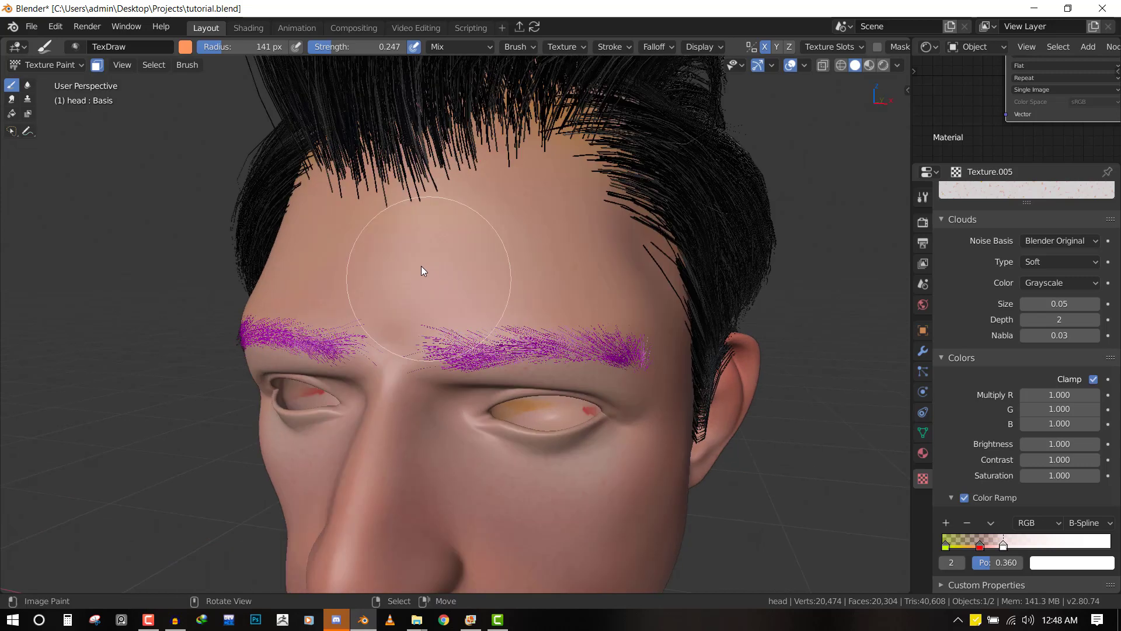
Change the brush colour to a light yellow-orange and paint it over the forehead up to the hairline
{"action": "left_click", "coordinate": [185, 47]}
{"action": "left_click_drag", "start_coordinate": [229, 150], "coordinate": [231, 141]}
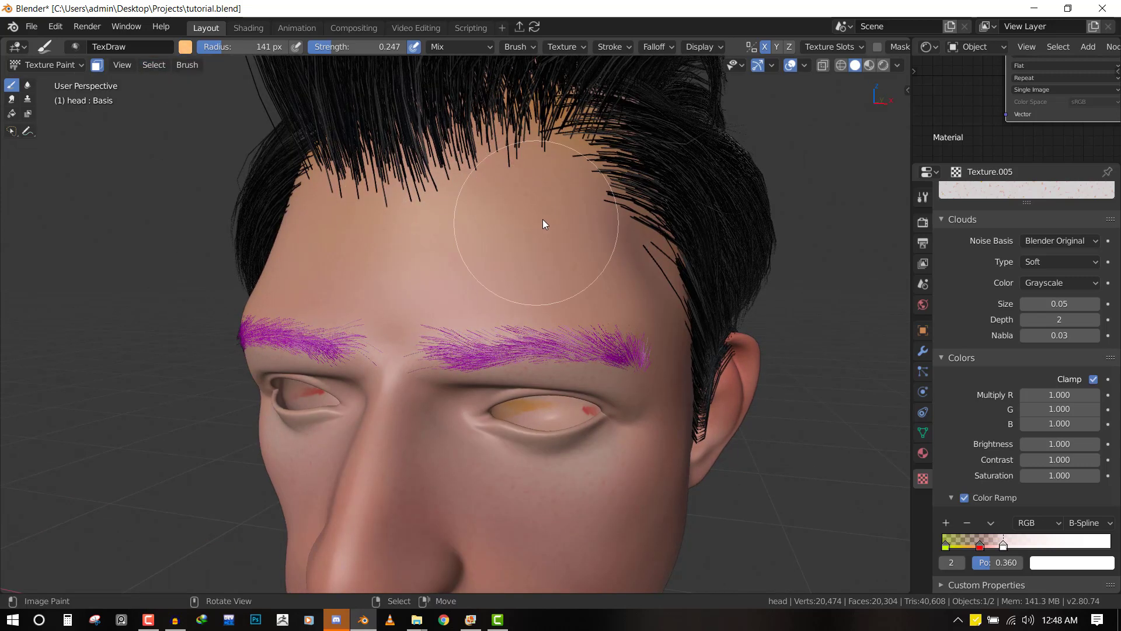
{"action": "key", "text": "KP_1"}
{"action": "scroll", "coordinate": [542, 236], "scroll_direction": "down", "scroll_amount": 2}
{"action": "middle_click_drag", "start_coordinate": [543, 244], "coordinate": [494, 247]}
{"action": "scroll", "coordinate": [491, 237], "scroll_direction": "up", "scroll_amount": 2}
{"action": "scroll", "coordinate": [394, 231], "scroll_direction": "down", "scroll_amount": 4}
{"action": "mouse_move", "coordinate": [400, 232]}
{"action": "middle_mouse_down"}
{"action": "mouse_move", "coordinate": [511, 233]}
{"action": "mouse_move", "coordinate": [402, 232]}
{"action": "mouse_move", "coordinate": [500, 237]}
{"action": "mouse_move", "coordinate": [518, 225]}
{"action": "mouse_move", "coordinate": [476, 221]}
{"action": "middle_mouse_up"}
{"action": "scroll", "coordinate": [510, 230], "scroll_direction": "up", "scroll_amount": 3}
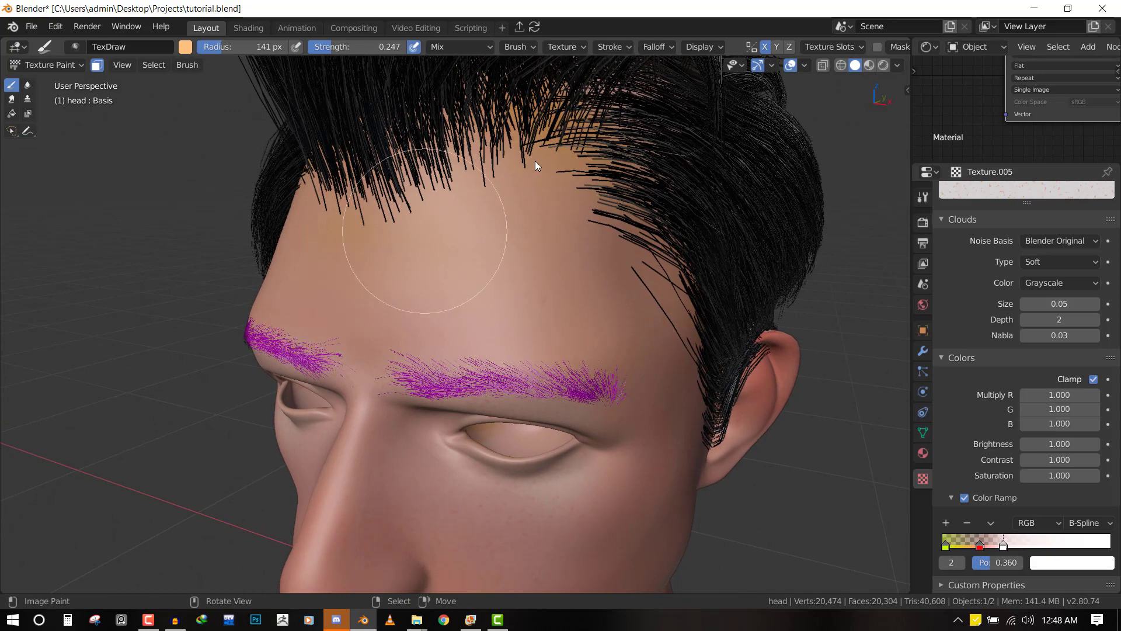
Extend the yellow-orange tint across the sides of the forehead and down the temples
{"action": "middle_click_drag", "start_coordinate": [605, 290], "coordinate": [495, 272]}
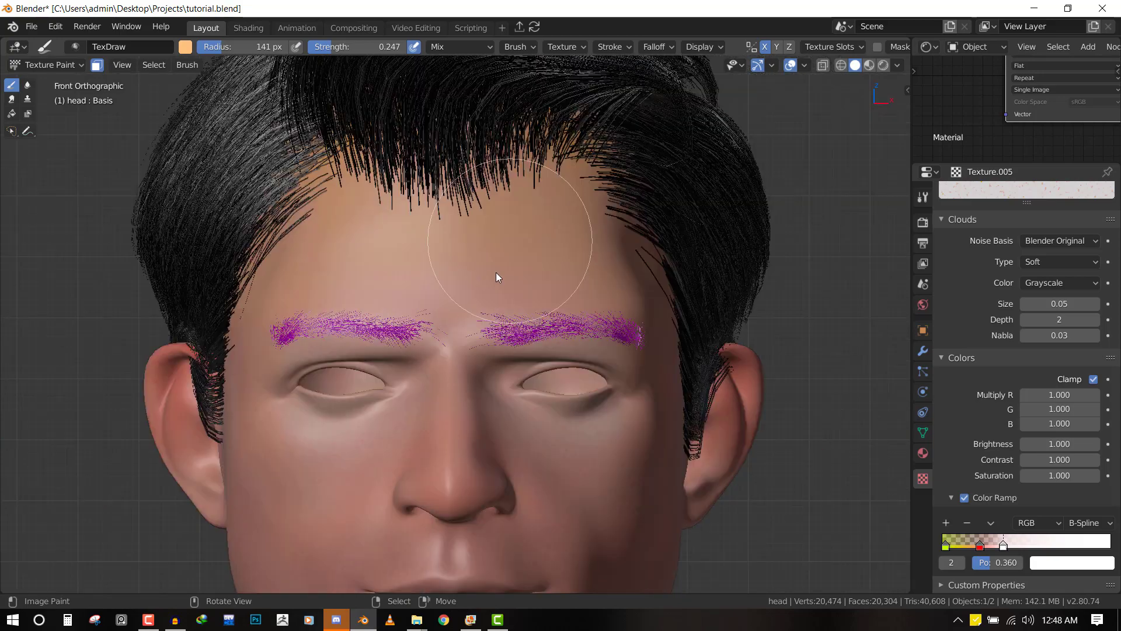
{"action": "middle_click_drag", "start_coordinate": [602, 272], "coordinate": [527, 225]}
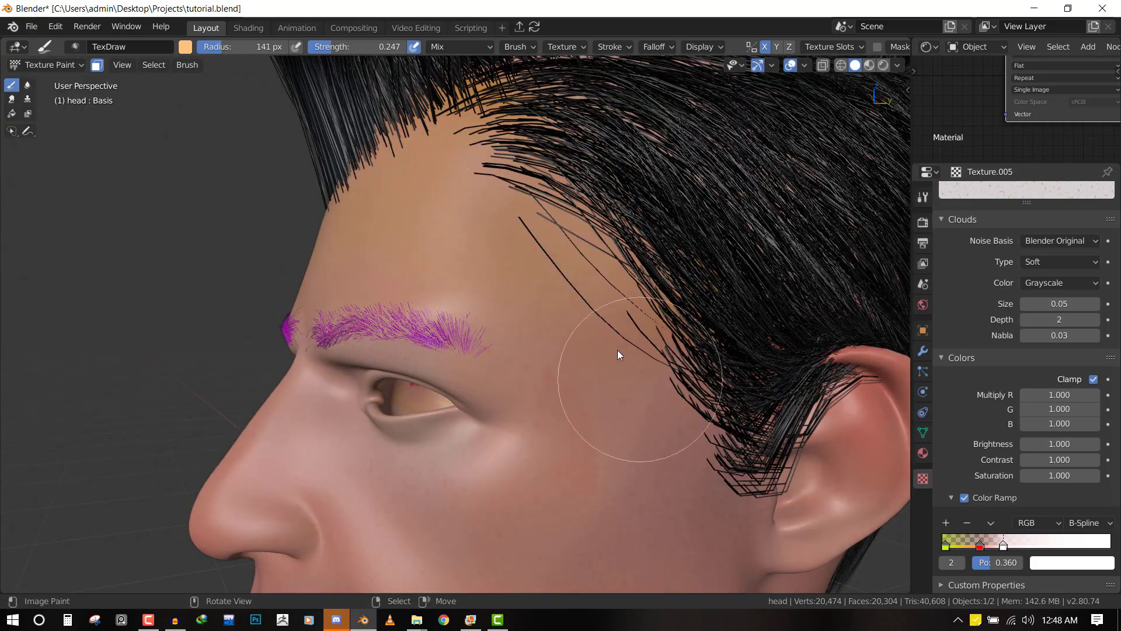
{"action": "mouse_move", "coordinate": [617, 352]}
{"action": "middle_mouse_down"}
{"action": "mouse_move", "coordinate": [626, 370]}
{"action": "mouse_move", "coordinate": [501, 278]}
{"action": "middle_mouse_up"}
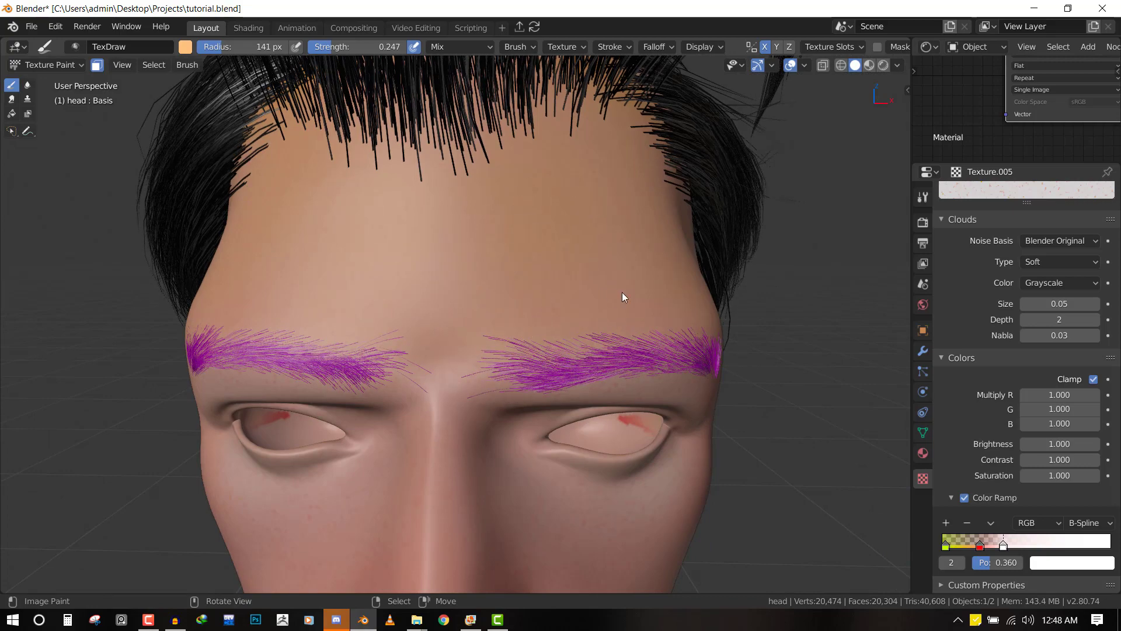
{"action": "mouse_move", "coordinate": [623, 295]}
{"action": "middle_mouse_down"}
{"action": "mouse_move", "coordinate": [480, 345]}
{"action": "mouse_move", "coordinate": [533, 233]}
{"action": "middle_mouse_up"}
{"action": "scroll", "coordinate": [530, 236], "scroll_direction": "down", "scroll_amount": 3}
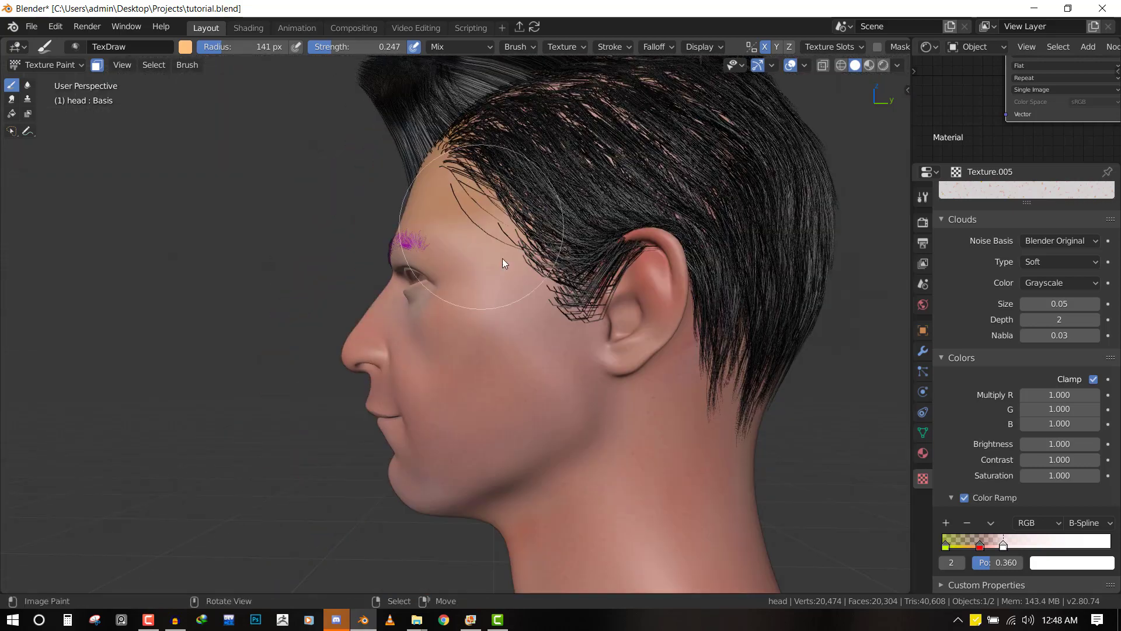
Sample a salmon skin tone and blend the forehead tint into the temples and cheeks
{"action": "key", "text": "KP_1"}
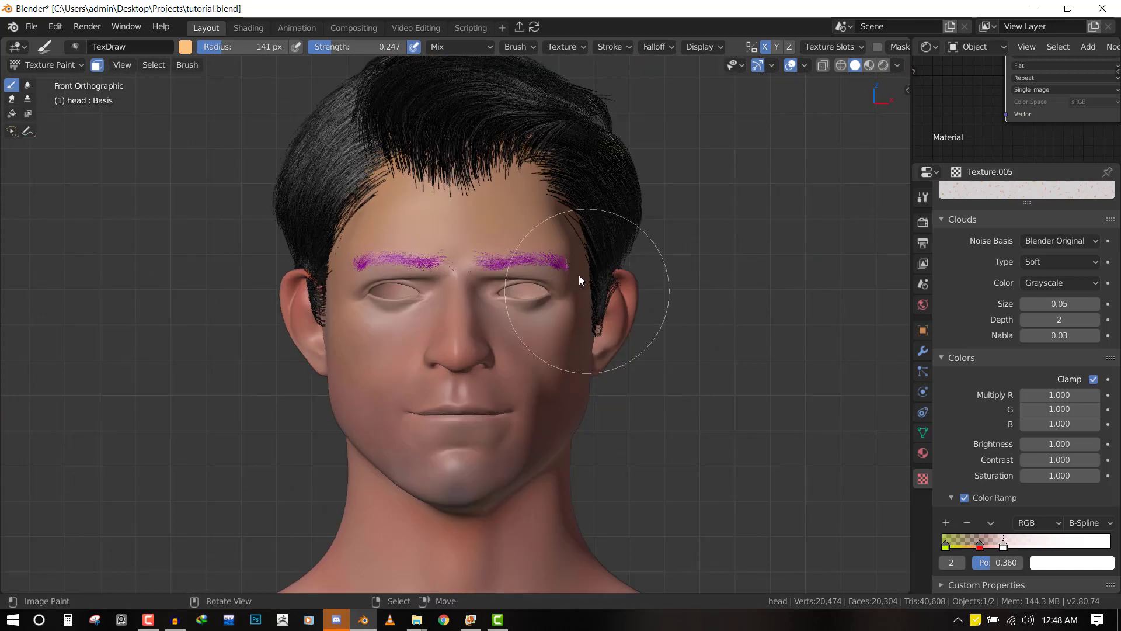
{"action": "scroll", "coordinate": [579, 274], "scroll_direction": "up", "scroll_amount": 3}
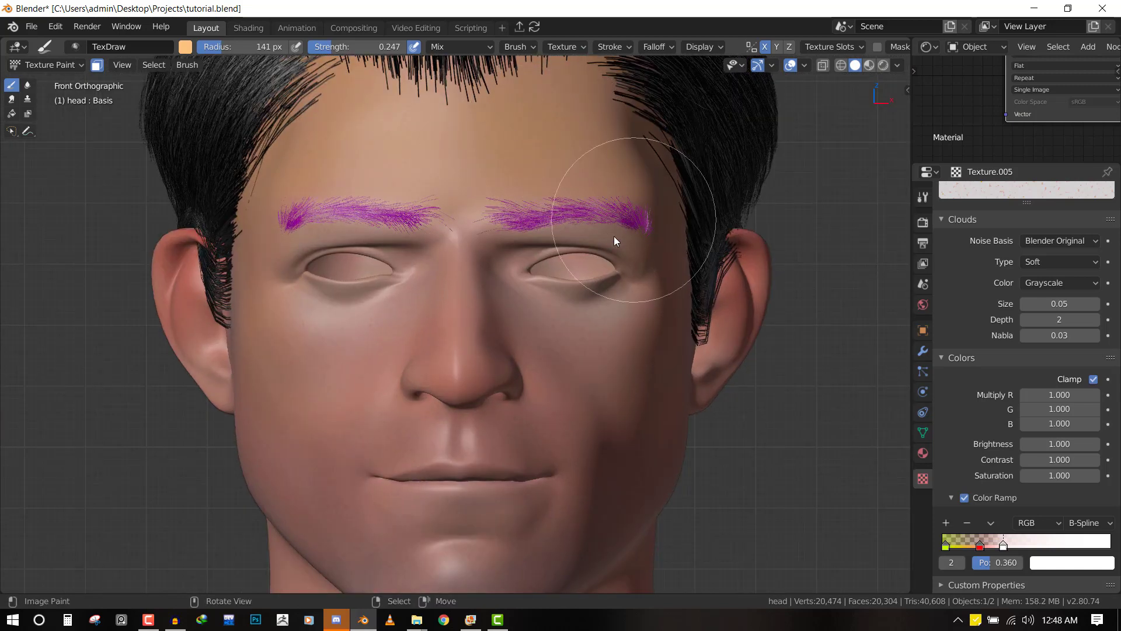
{"action": "mouse_move", "coordinate": [614, 240]}
{"action": "middle_mouse_down"}
{"action": "mouse_move", "coordinate": [501, 267]}
{"action": "mouse_move", "coordinate": [534, 216]}
{"action": "middle_mouse_up"}
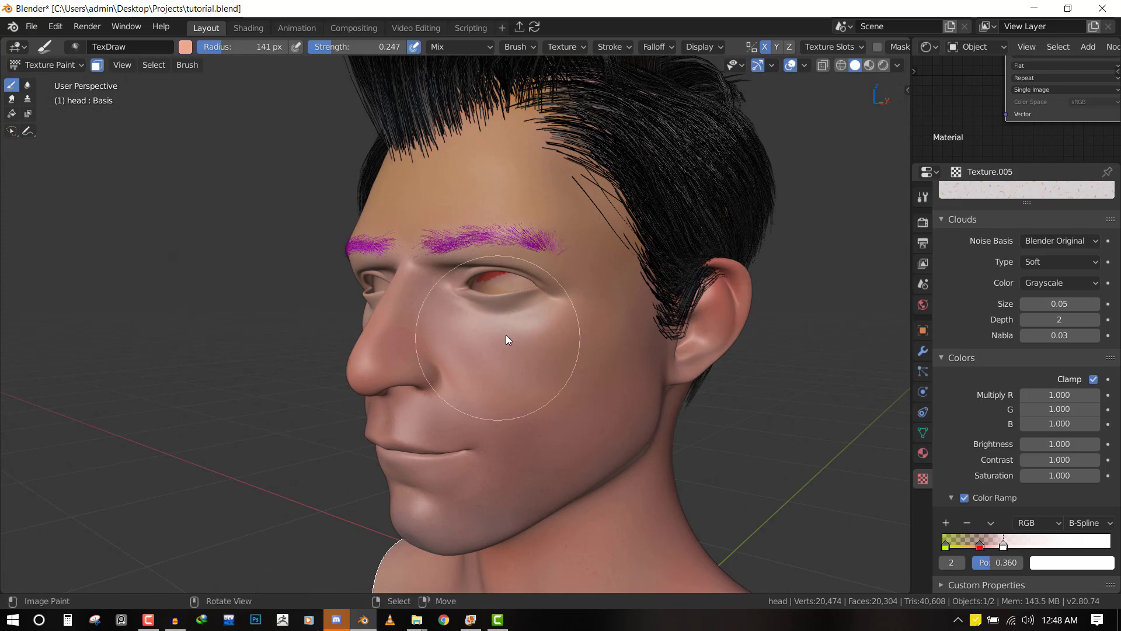
{"action": "middle_click_drag", "start_coordinate": [505, 335], "coordinate": [499, 185]}
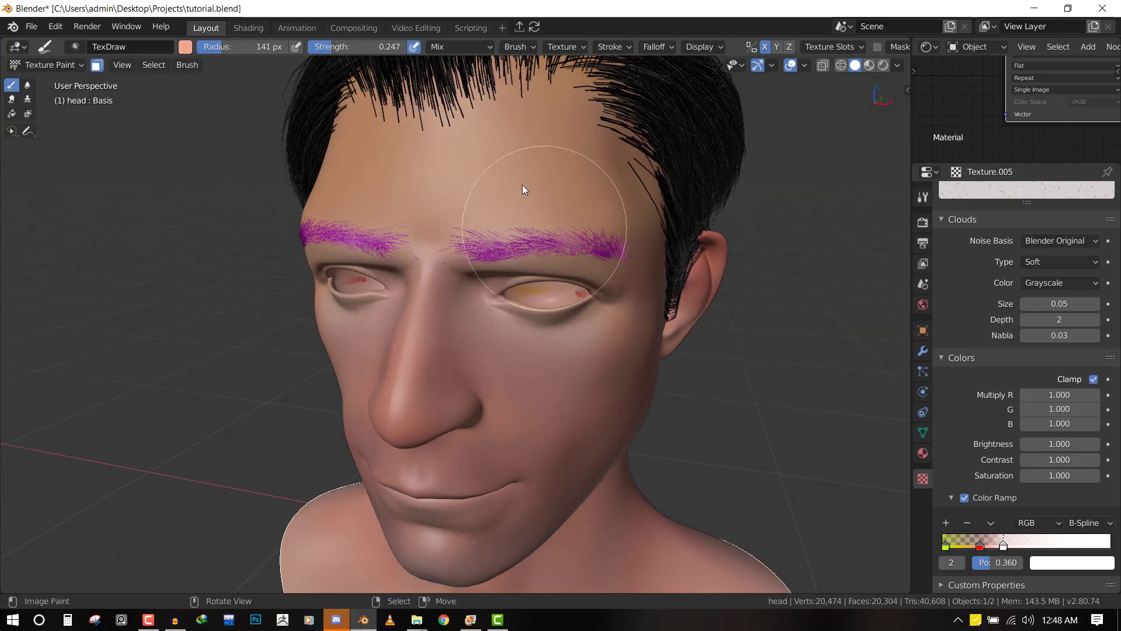
{"action": "scroll", "coordinate": [587, 514], "scroll_direction": "down", "scroll_amount": 3}
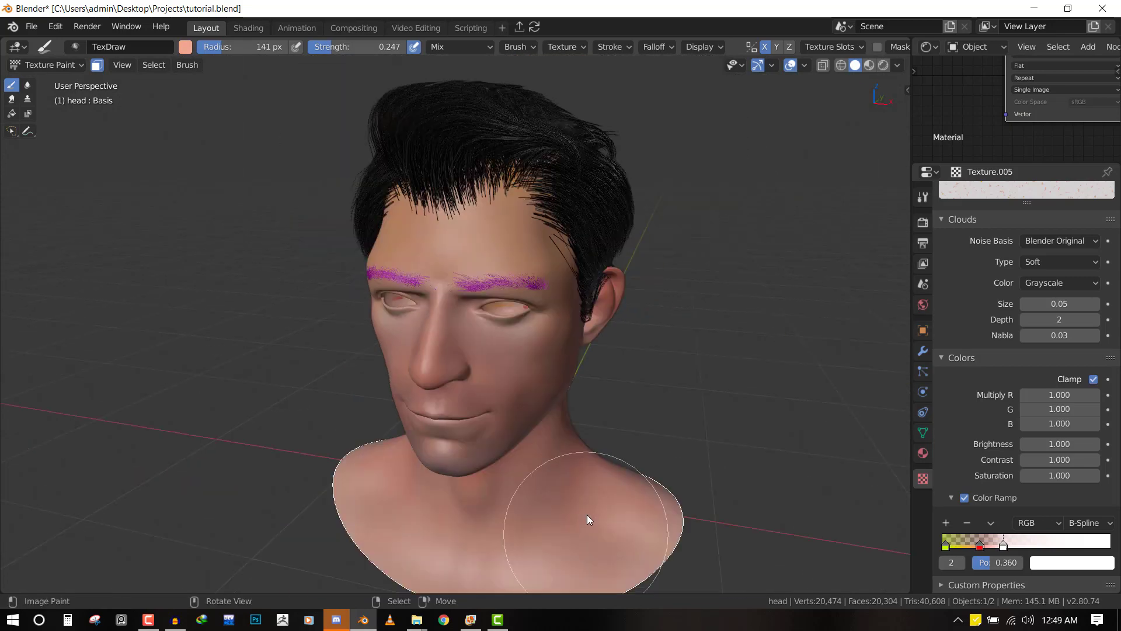
Blend the sampled salmon tone over the side of the forehead below the hairline
{"action": "scroll", "coordinate": [476, 160], "scroll_direction": "up", "scroll_amount": 2}
{"action": "mouse_move", "coordinate": [498, 195]}
{"action": "left_mouse_down"}
{"action": "mouse_move", "coordinate": [533, 212]}
{"action": "mouse_move", "coordinate": [501, 173]}
{"action": "mouse_move", "coordinate": [530, 204]}
{"action": "left_mouse_up"}
{"action": "middle_click_drag", "start_coordinate": [530, 203], "coordinate": [500, 167]}
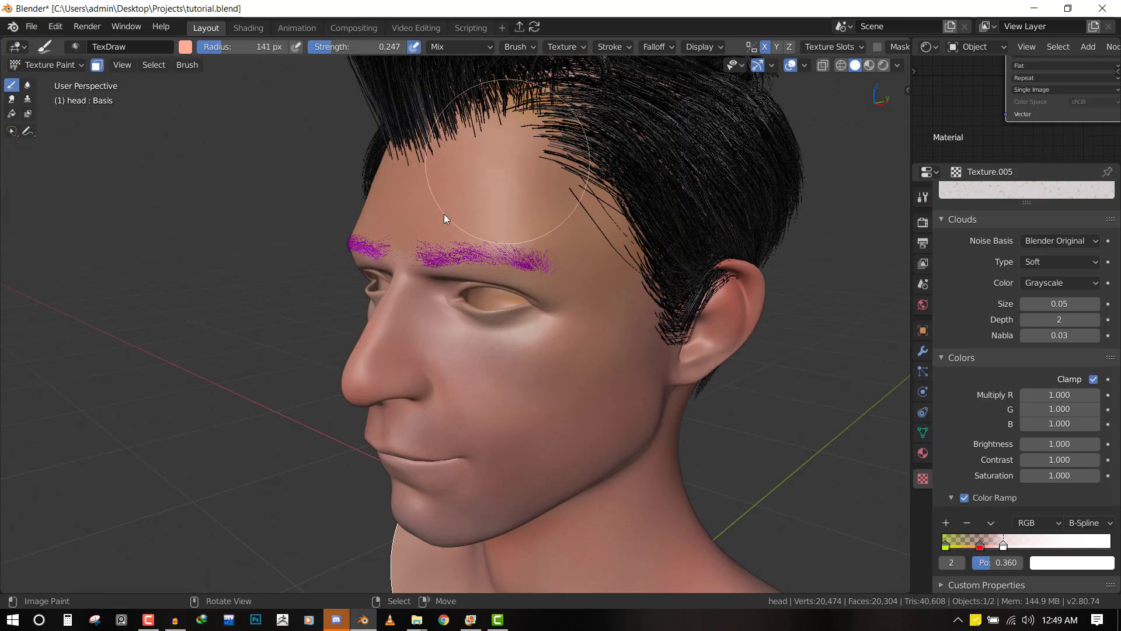
{"action": "key", "text": "KP_1"}
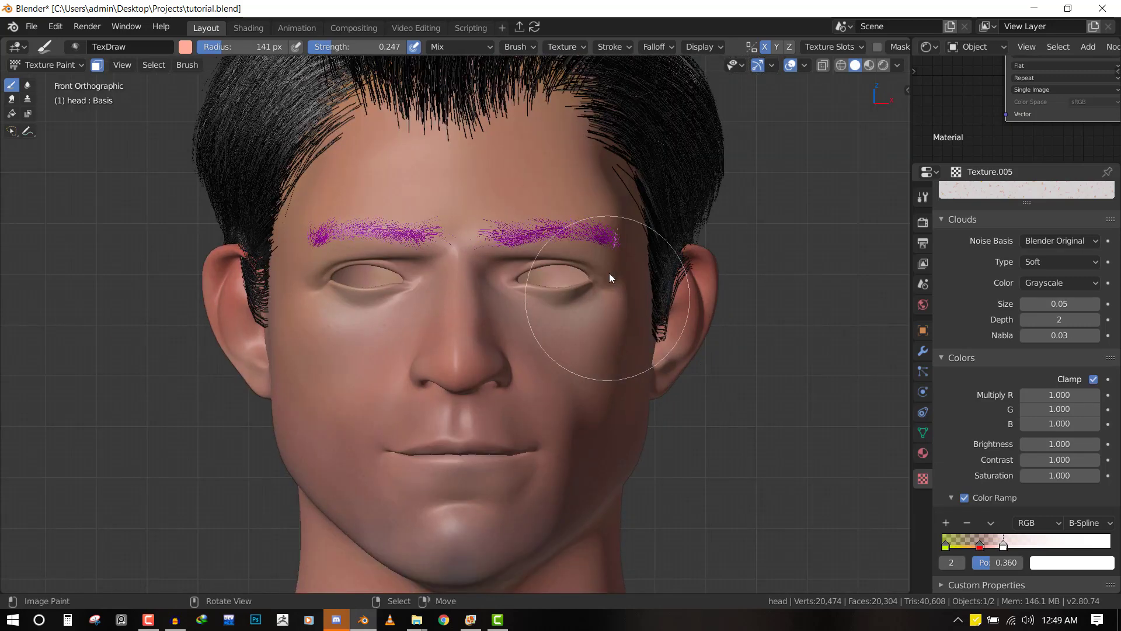
Reduce the brush radius to 89 px for painting the smaller areas of the face
{"action": "scroll", "coordinate": [609, 272], "scroll_direction": "up", "scroll_amount": 2}
{"action": "scroll", "coordinate": [627, 160], "scroll_direction": "down", "scroll_amount": 2}
{"action": "key", "text": "f"}
{"action": "left_click", "coordinate": [430, 315]}
{"action": "scroll", "coordinate": [492, 335], "scroll_direction": "up", "scroll_amount": 2}
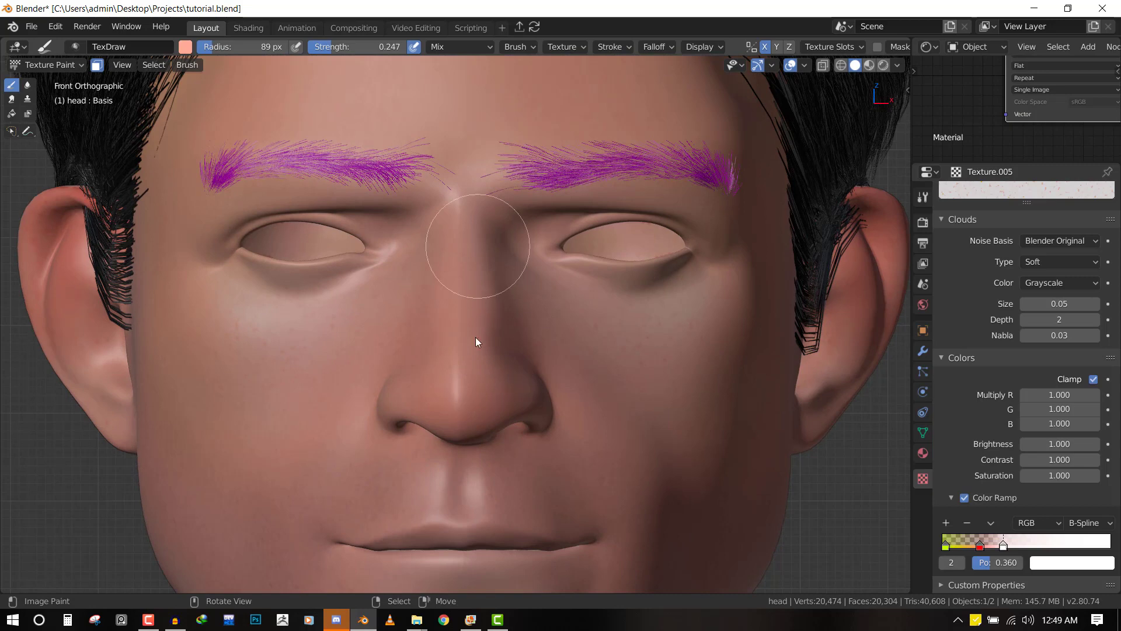
{"action": "left_click", "coordinate": [185, 46]}
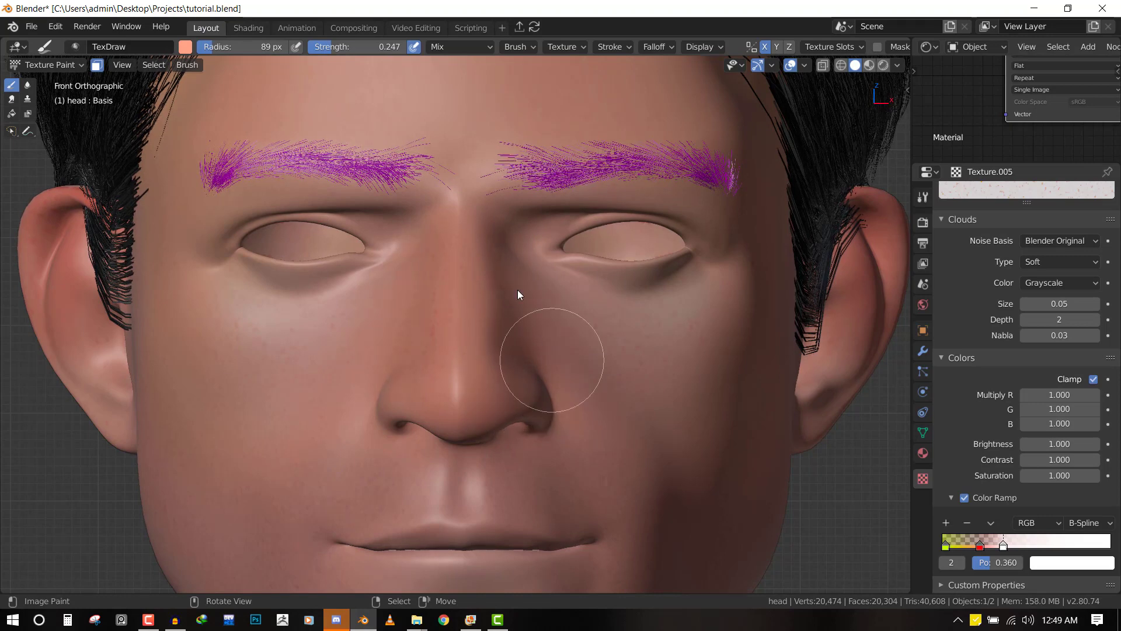
Examine the painted colour zones on the cheeks, nose and jaw from the side and the front
{"action": "scroll", "coordinate": [523, 368], "scroll_direction": "down", "scroll_amount": 4}
{"action": "middle_click_drag", "start_coordinate": [523, 367], "coordinate": [453, 296]}
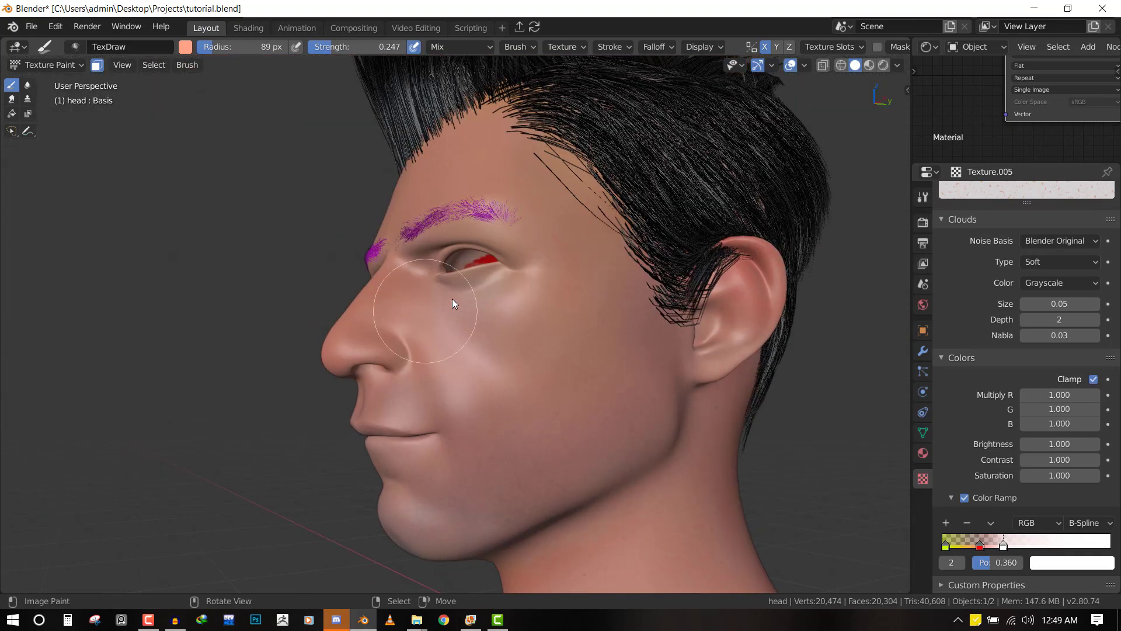
{"action": "scroll", "coordinate": [453, 297], "scroll_direction": "up", "scroll_amount": 3}
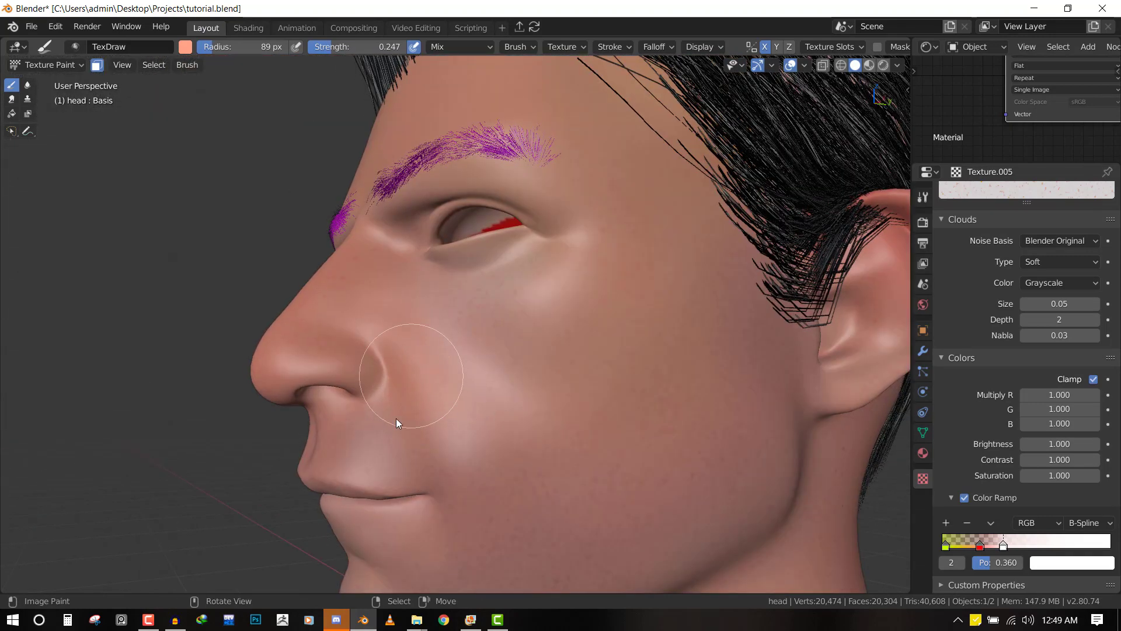
{"action": "key", "text": "KP_1"}
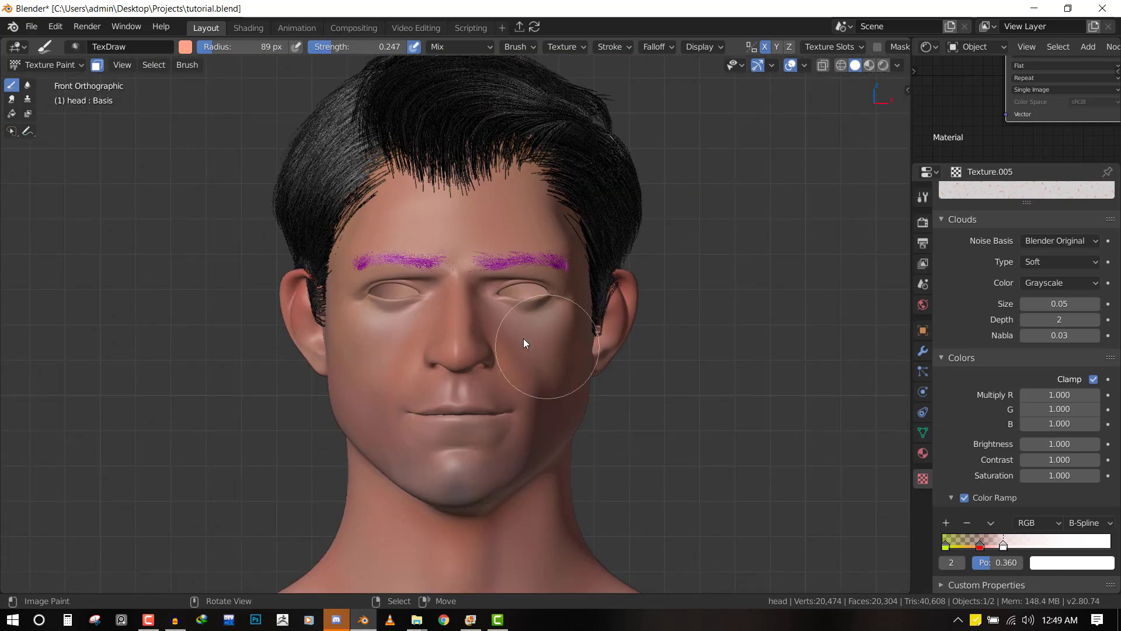
{"action": "middle_click_drag", "start_coordinate": [547, 346], "coordinate": [513, 341]}
{"action": "scroll", "coordinate": [513, 341], "scroll_direction": "up", "scroll_amount": 3}
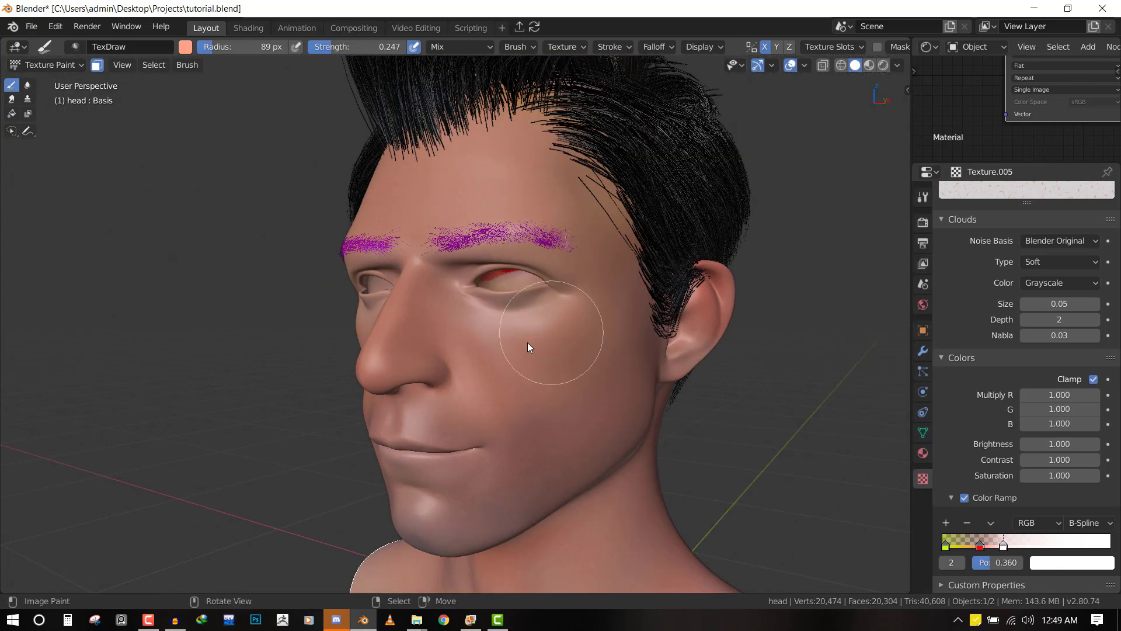
{"action": "key", "text": "KP_1"}
{"action": "middle_click_drag", "start_coordinate": [583, 333], "coordinate": [596, 229], "text": "shift"}
{"action": "scroll", "coordinate": [596, 229], "scroll_direction": "up", "scroll_amount": 1}
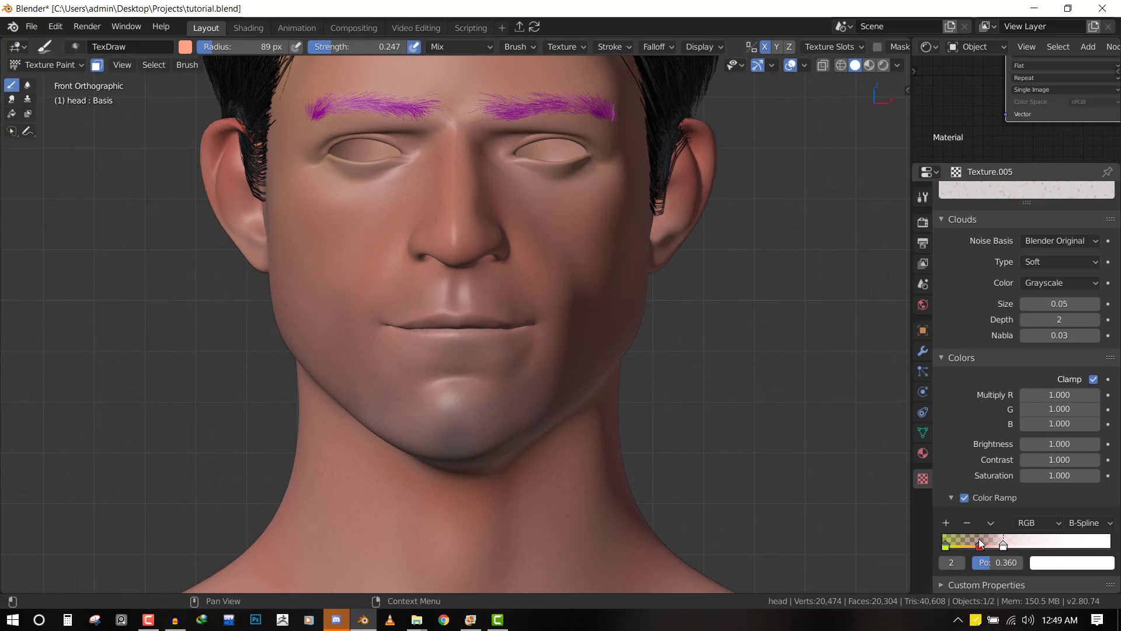
Shift the texture's red colour ramp stop closer to the start and set the white stop's position to 0.175
{"action": "mouse_move", "coordinate": [980, 546]}
{"action": "left_mouse_down"}
{"action": "mouse_move", "coordinate": [960, 546]}
{"action": "mouse_move", "coordinate": [993, 544]}
{"action": "mouse_move", "coordinate": [971, 545]}
{"action": "left_mouse_up"}
{"action": "right_click", "coordinate": [613, 233]}
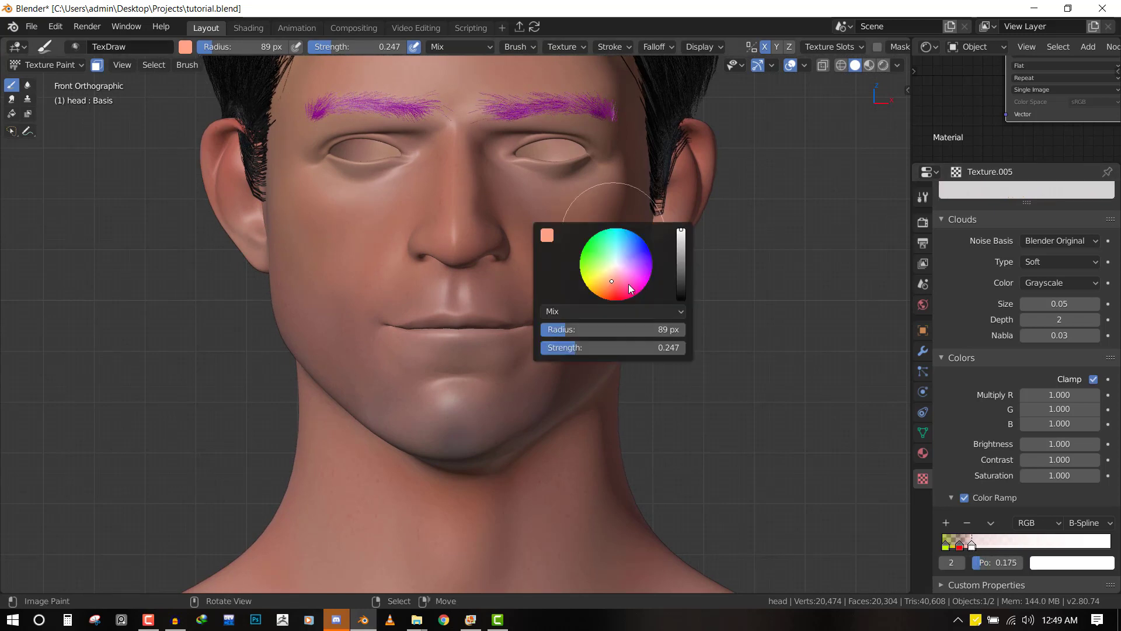
{"action": "left_click_drag", "start_coordinate": [628, 283], "coordinate": [616, 291]}
{"action": "scroll", "coordinate": [535, 211], "scroll_direction": "up", "scroll_amount": 2}
{"action": "right_click", "coordinate": [535, 211]}
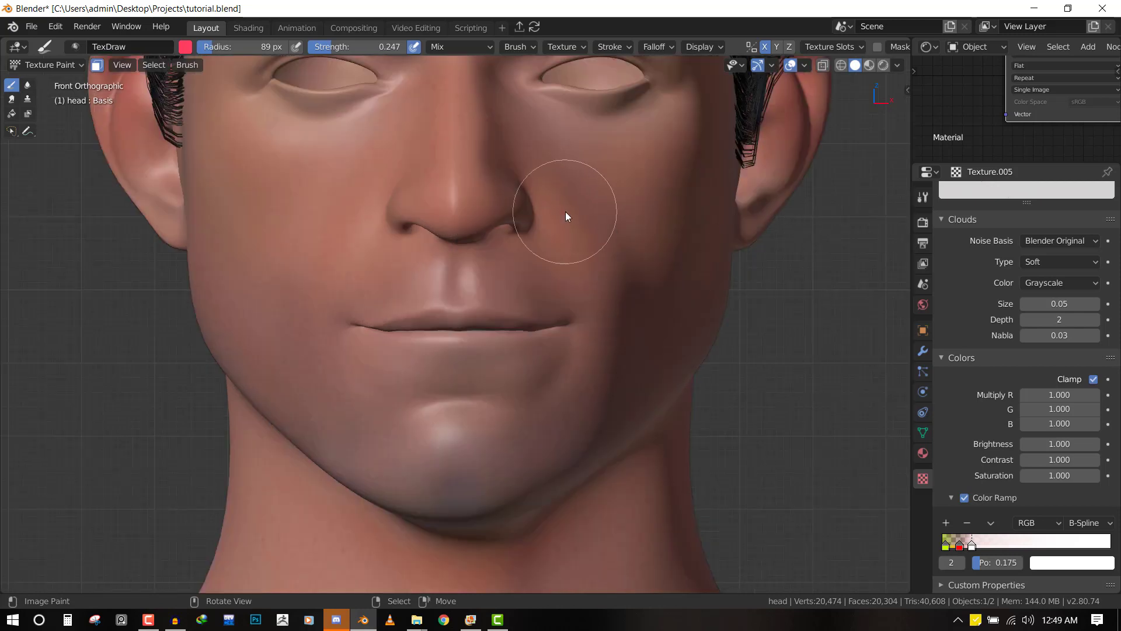
{"action": "key", "text": "s"}
{"action": "key", "text": "shift+space"}
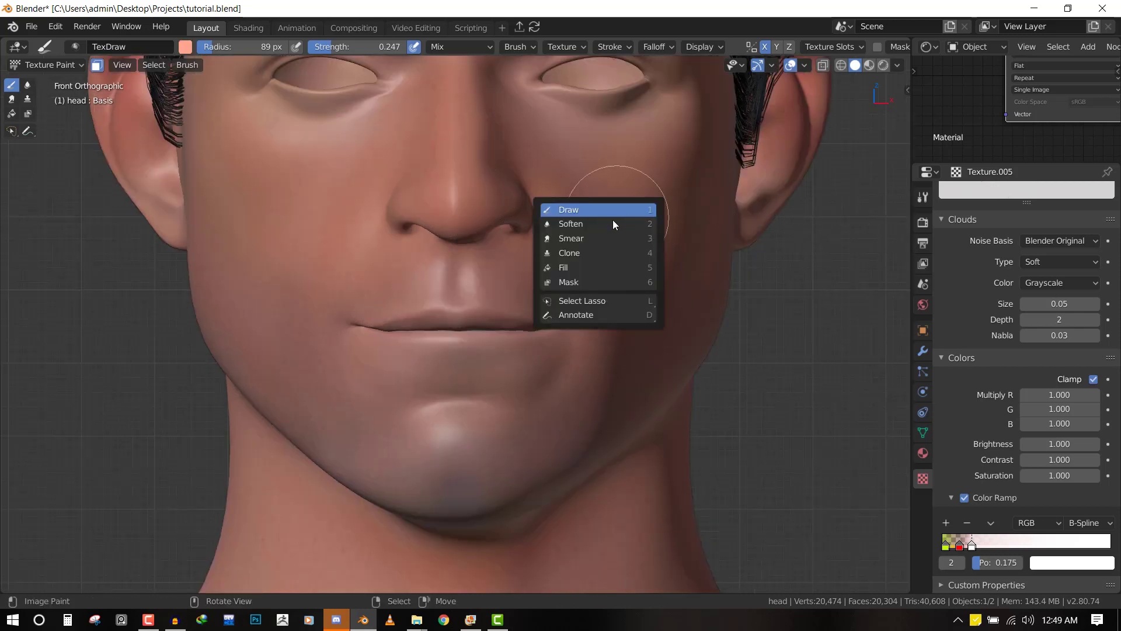
Change the brush colour to a strong red by raising the HSV saturation to 0.781 and making the hue slightly redder
{"action": "right_click", "coordinate": [584, 193]}
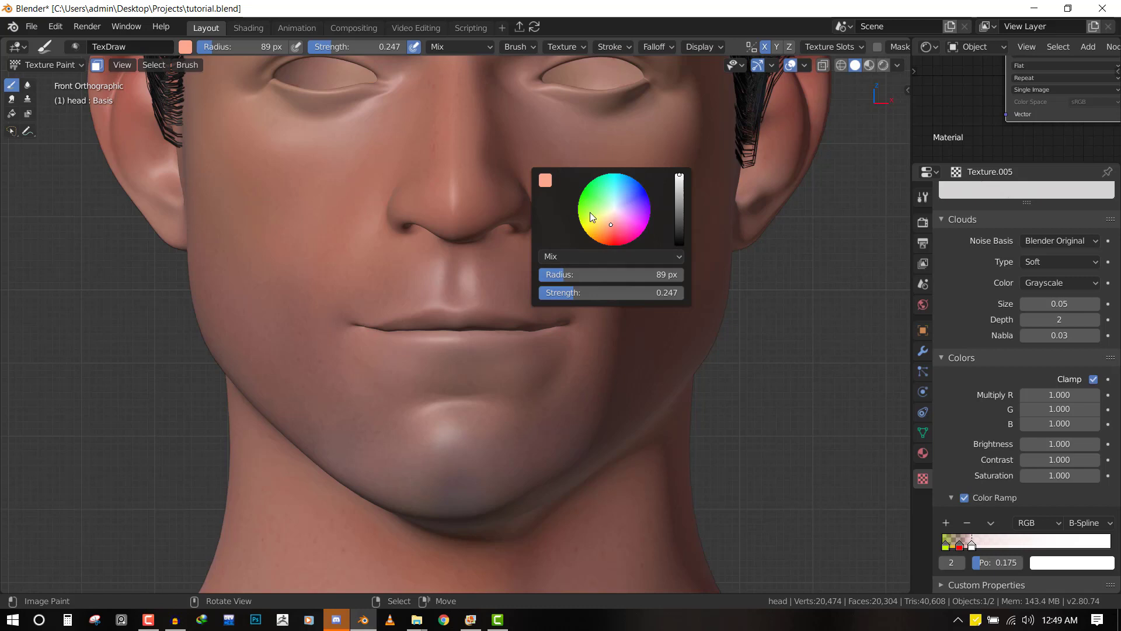
{"action": "left_click", "coordinate": [545, 180]}
{"action": "left_click", "coordinate": [610, 315]}
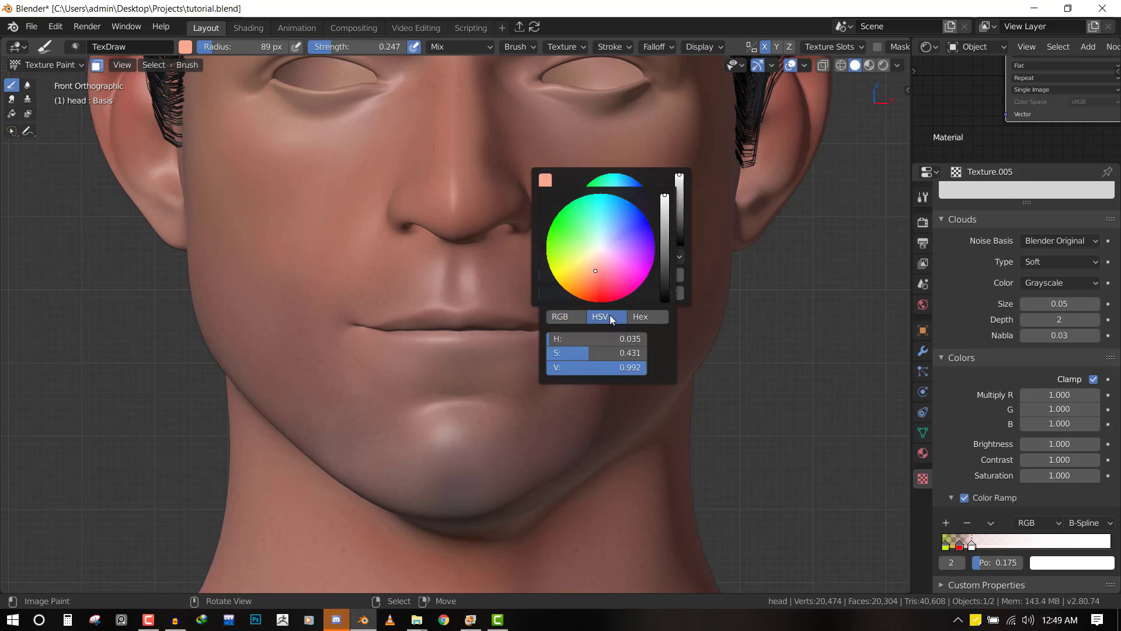
{"action": "mouse_move", "coordinate": [584, 353]}
{"action": "left_mouse_down"}
{"action": "mouse_move", "coordinate": [635, 353]}
{"action": "mouse_move", "coordinate": [625, 353]}
{"action": "left_mouse_up"}
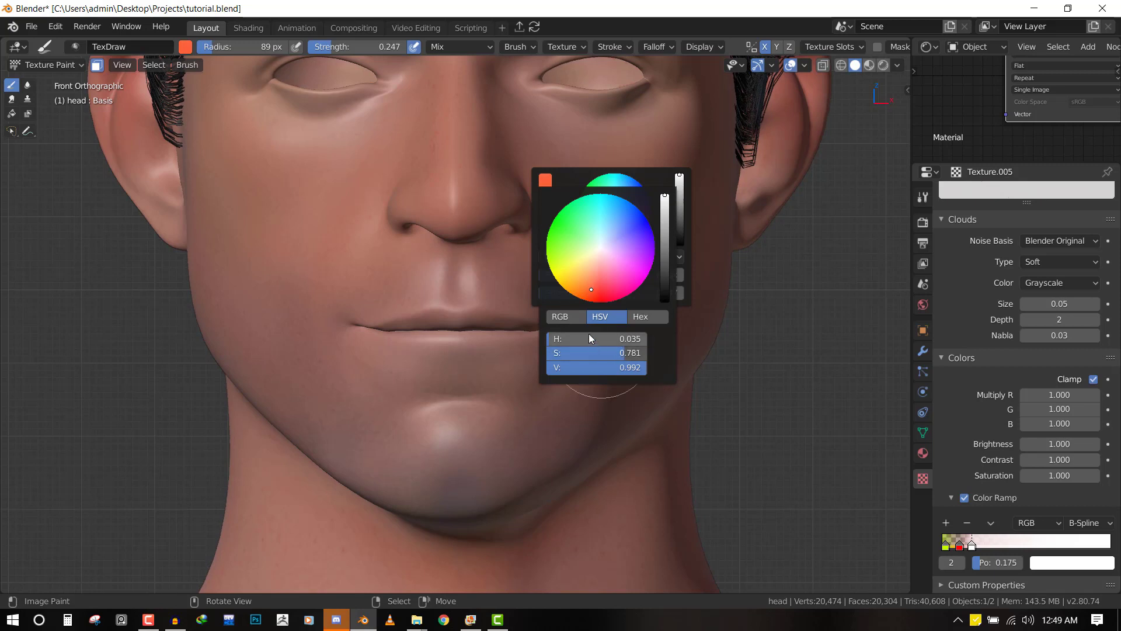
{"action": "left_click_drag", "start_coordinate": [594, 289], "coordinate": [598, 290]}
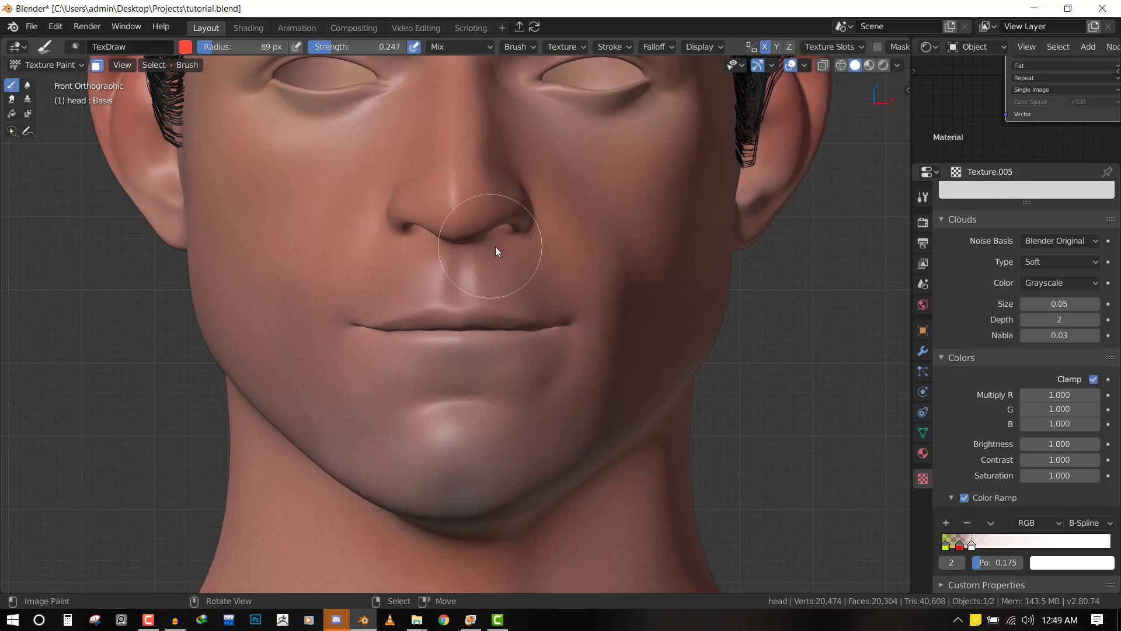
Turn off X mirroring and paint the middle of the lower lip red
{"action": "scroll", "coordinate": [485, 346], "scroll_direction": "up", "scroll_amount": 4}
{"action": "scroll", "coordinate": [504, 339], "scroll_direction": "down", "scroll_amount": 4}
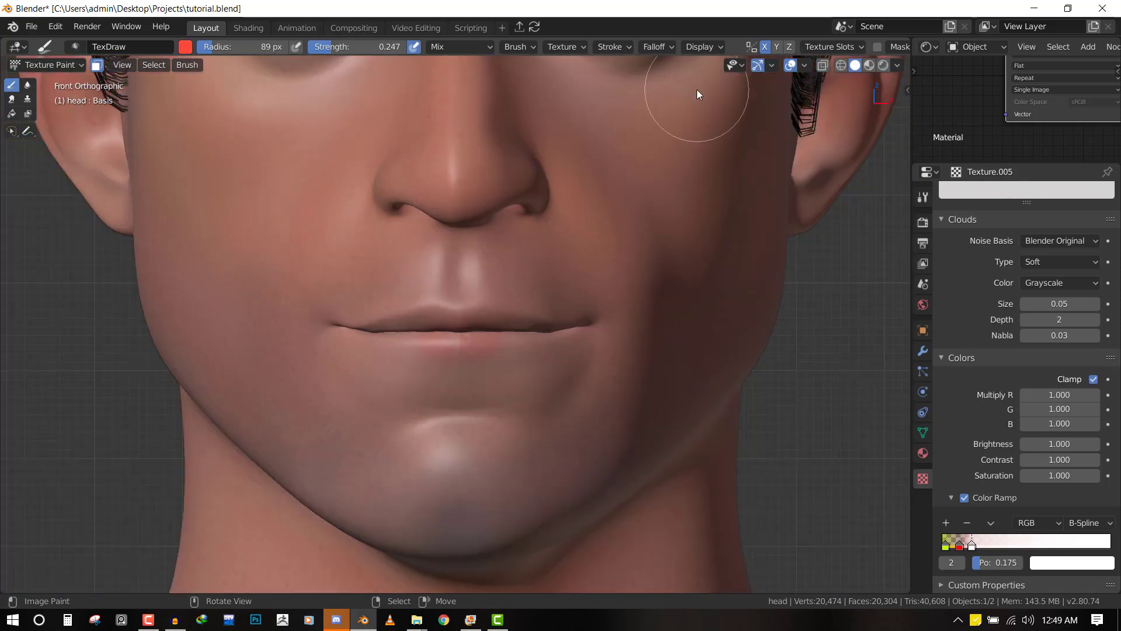
{"action": "scroll", "coordinate": [461, 342], "scroll_direction": "up", "scroll_amount": 4}
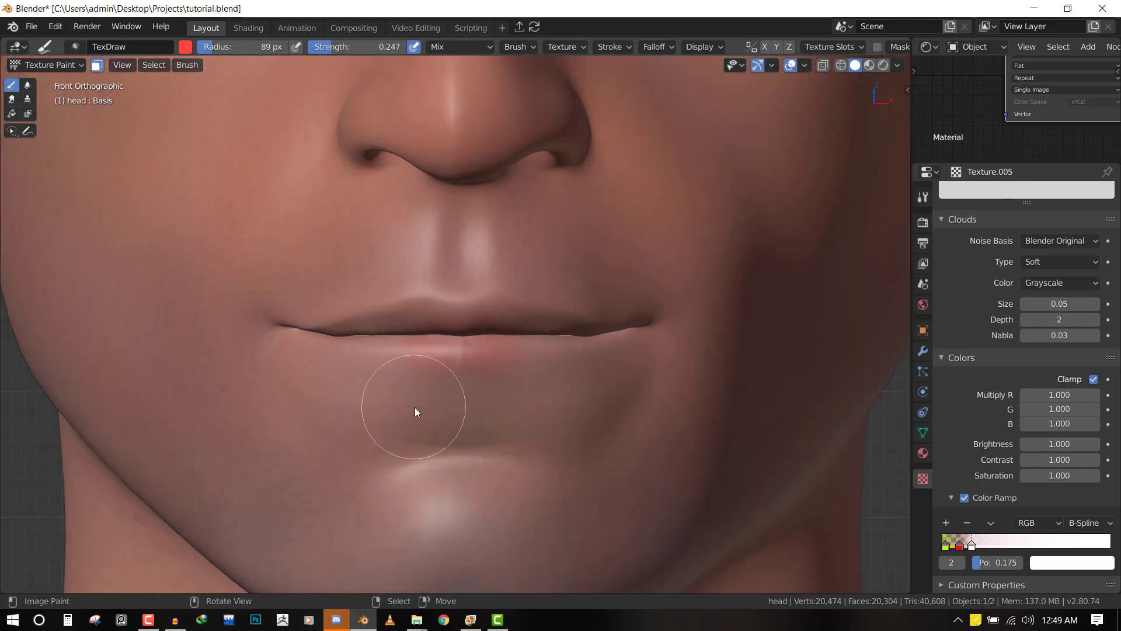
{"action": "middle_click_drag", "start_coordinate": [413, 408], "coordinate": [451, 353]}
{"action": "mouse_move", "coordinate": [485, 302]}
{"action": "left_mouse_down"}
{"action": "mouse_move", "coordinate": [282, 282]}
{"action": "mouse_move", "coordinate": [566, 301]}
{"action": "left_mouse_up"}
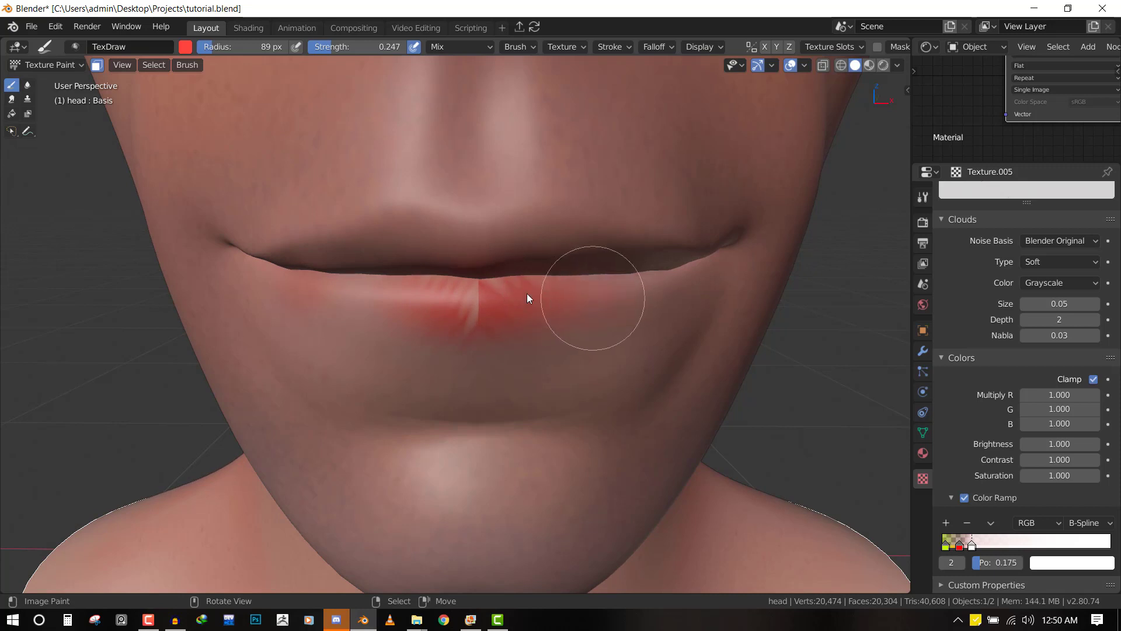
Paint the upper lip red from the centre out to both mouth corners, working from below the head
{"action": "mouse_move", "coordinate": [528, 295]}
{"action": "middle_mouse_down"}
{"action": "mouse_move", "coordinate": [493, 233]}
{"action": "mouse_move", "coordinate": [534, 170]}
{"action": "mouse_move", "coordinate": [541, 257]}
{"action": "mouse_move", "coordinate": [469, 175]}
{"action": "mouse_move", "coordinate": [477, 264]}
{"action": "mouse_move", "coordinate": [415, 280]}
{"action": "middle_mouse_up"}
{"action": "mouse_move", "coordinate": [523, 271]}
{"action": "left_mouse_down"}
{"action": "mouse_move", "coordinate": [517, 288]}
{"action": "mouse_move", "coordinate": [632, 310]}
{"action": "mouse_move", "coordinate": [633, 300]}
{"action": "mouse_move", "coordinate": [450, 285]}
{"action": "left_mouse_up"}
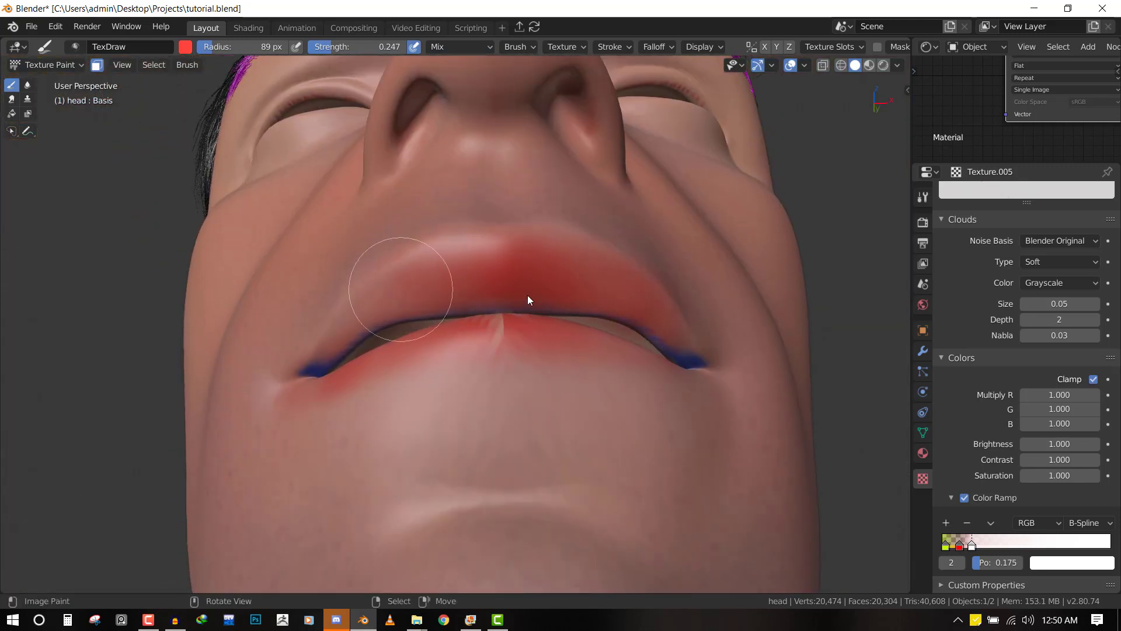
{"action": "middle_click_drag", "start_coordinate": [527, 295], "coordinate": [562, 272]}
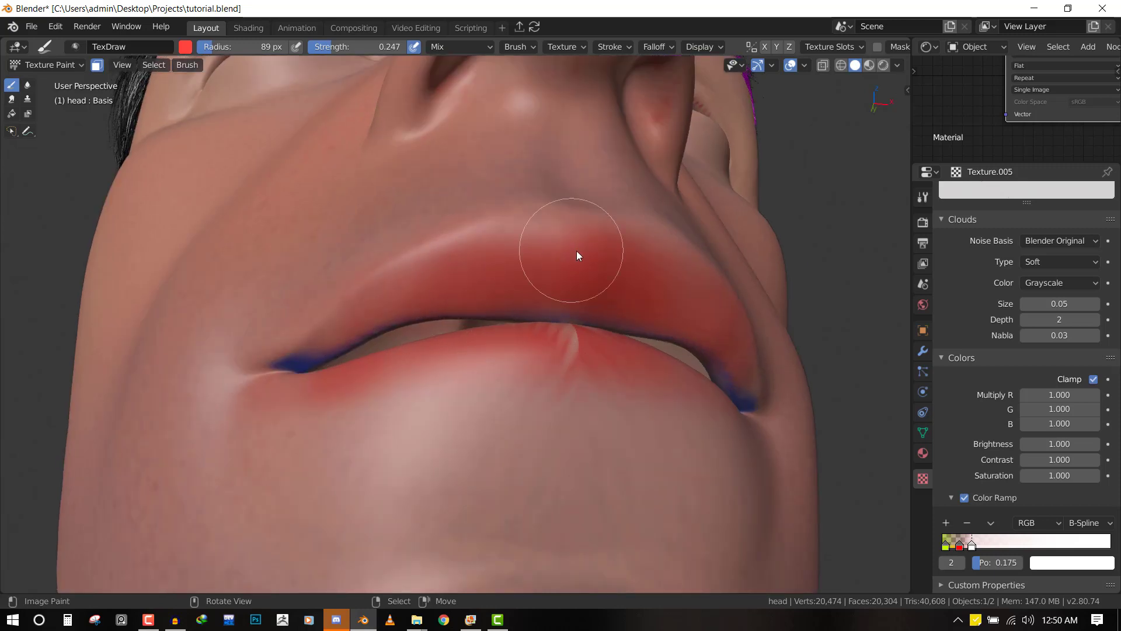
Reduce the brush radius to 80 px and extend the red across the full width of the lower lip
{"action": "mouse_move", "coordinate": [698, 280]}
{"action": "middle_mouse_down"}
{"action": "mouse_move", "coordinate": [643, 378]}
{"action": "mouse_move", "coordinate": [551, 426]}
{"action": "mouse_move", "coordinate": [520, 538]}
{"action": "mouse_move", "coordinate": [611, 393]}
{"action": "mouse_move", "coordinate": [475, 350]}
{"action": "middle_mouse_up"}
{"action": "key", "text": "f"}
{"action": "left_click", "coordinate": [571, 376]}
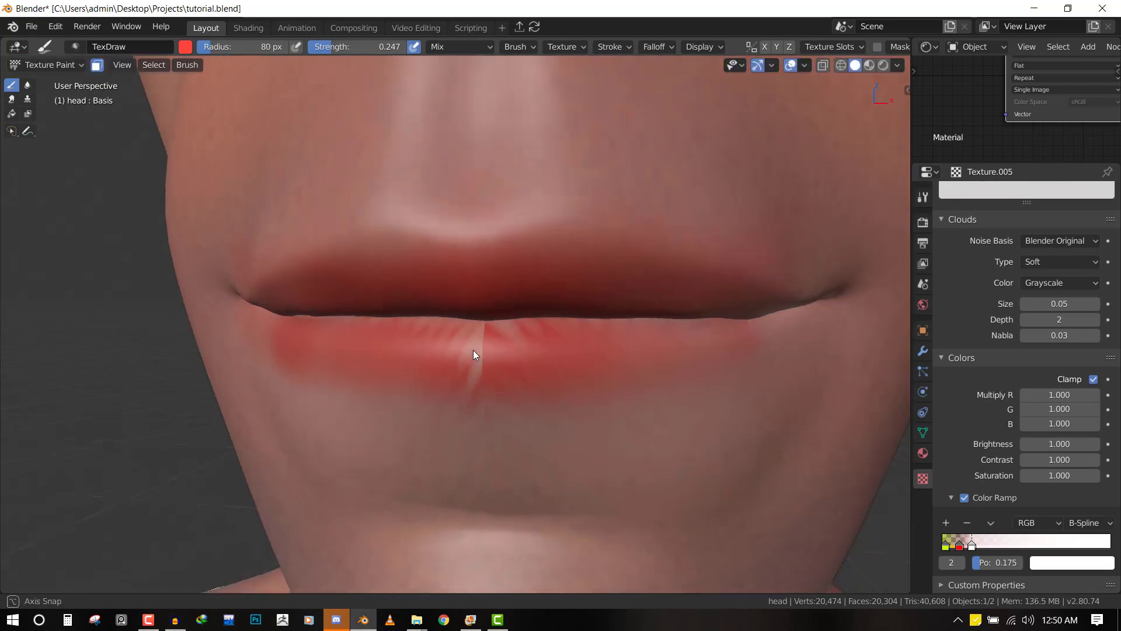
Sample the skin tone beside the mouth and soften the red along the lower lip and its outer edge
{"action": "scroll", "coordinate": [471, 337], "scroll_direction": "up", "scroll_amount": 2}
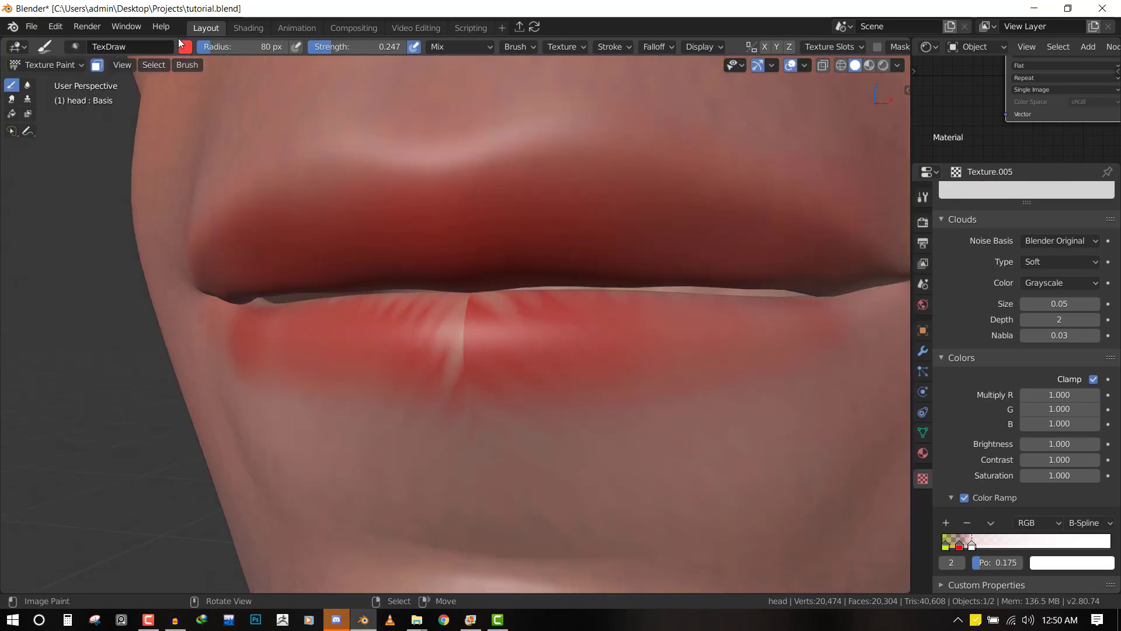
{"action": "middle_click_drag", "start_coordinate": [527, 379], "coordinate": [610, 205]}
{"action": "scroll", "coordinate": [609, 205], "scroll_direction": "down", "scroll_amount": 2}
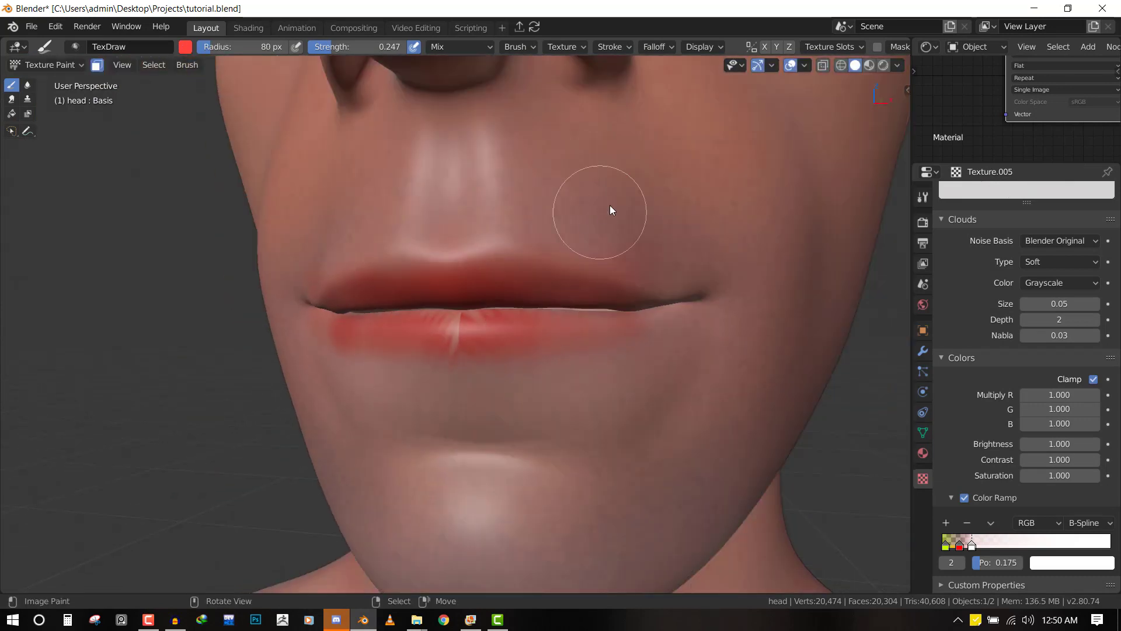
{"action": "key", "text": "s"}
{"action": "mouse_move", "coordinate": [401, 390]}
{"action": "left_mouse_down"}
{"action": "mouse_move", "coordinate": [531, 371]}
{"action": "mouse_move", "coordinate": [494, 350]}
{"action": "mouse_move", "coordinate": [327, 332]}
{"action": "left_mouse_up"}
{"action": "left_click_drag", "start_coordinate": [420, 355], "coordinate": [341, 337]}
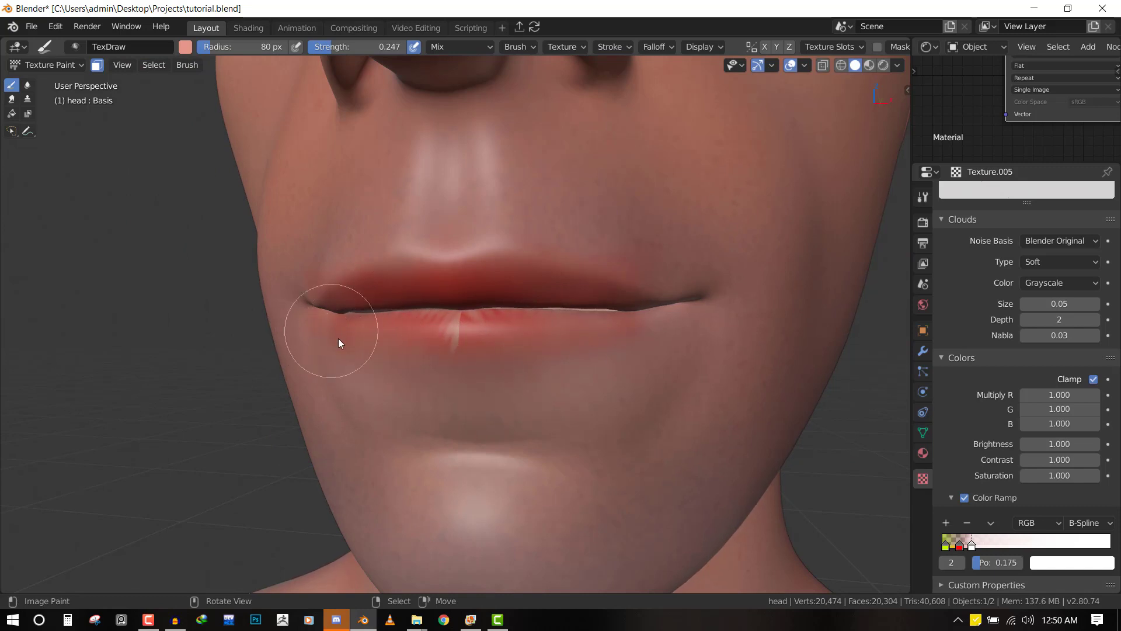
{"action": "mouse_move", "coordinate": [396, 228]}
{"action": "middle_mouse_down"}
{"action": "mouse_move", "coordinate": [491, 170]}
{"action": "mouse_move", "coordinate": [545, 156]}
{"action": "middle_mouse_up"}
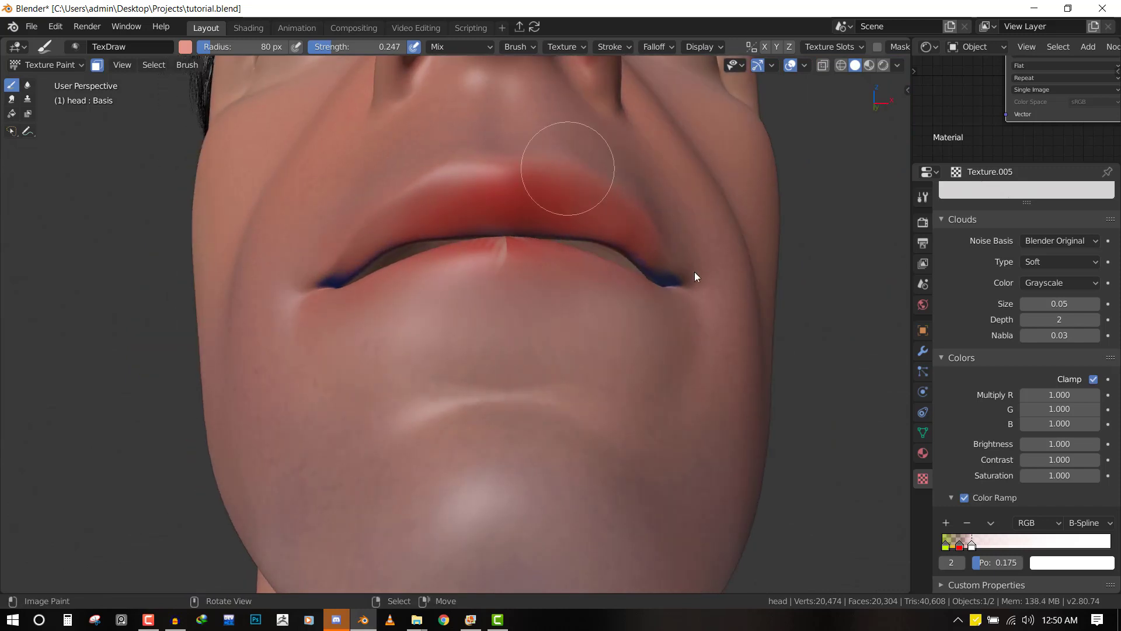
Examine the blended lip colour on the whole face from the front and the side
{"action": "key", "text": "KP_1"}
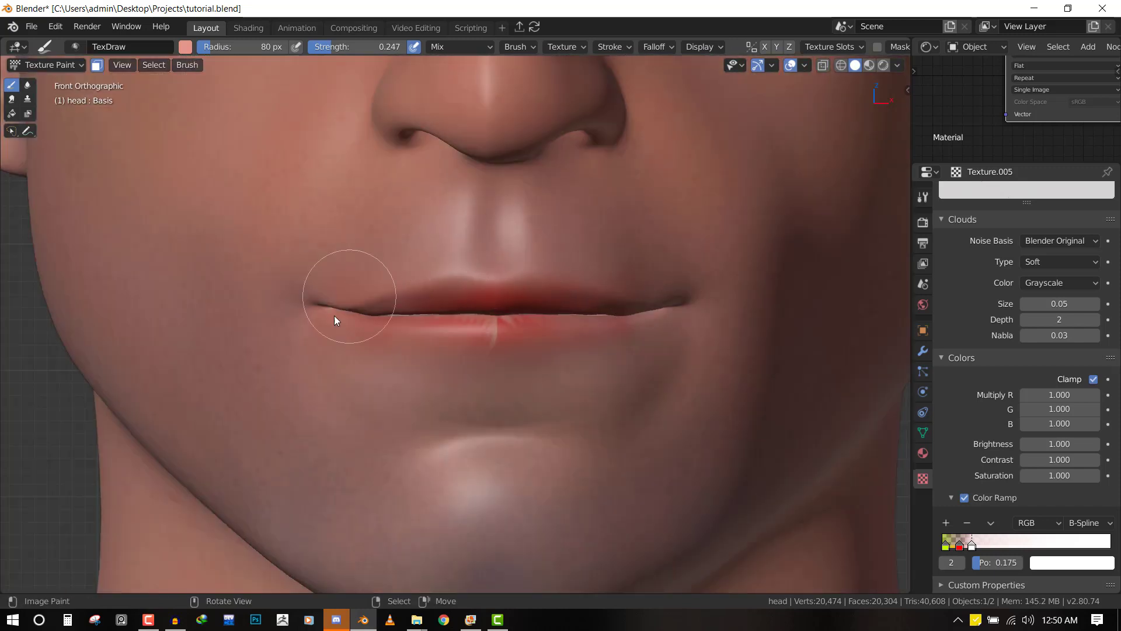
{"action": "scroll", "coordinate": [459, 369], "scroll_direction": "down", "scroll_amount": 5}
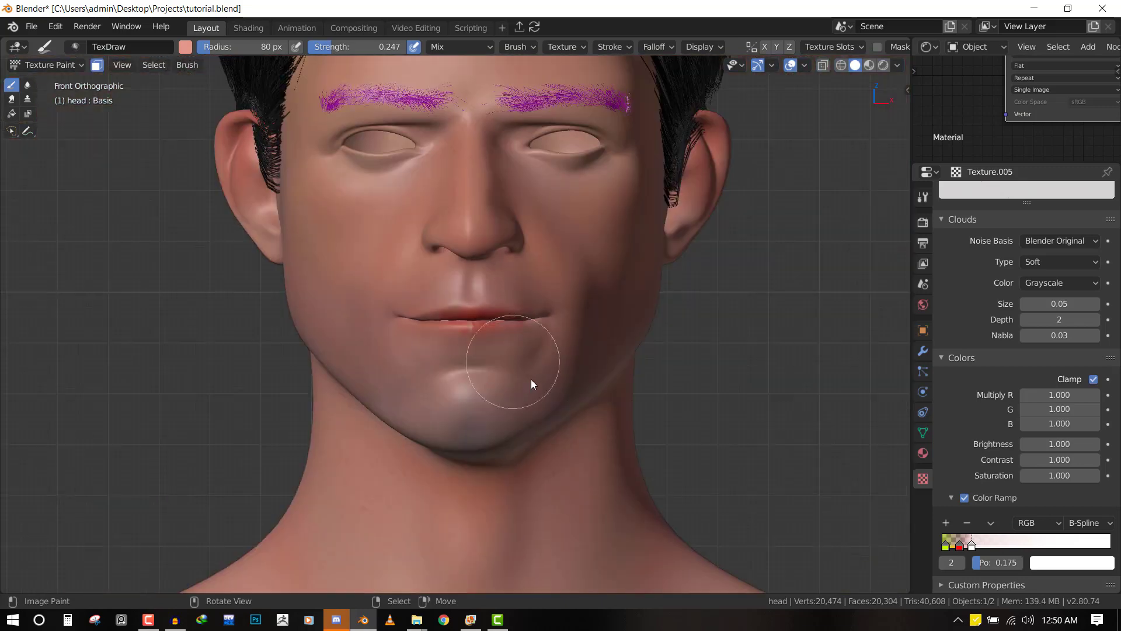
{"action": "mouse_move", "coordinate": [533, 380]}
{"action": "middle_mouse_down"}
{"action": "mouse_move", "coordinate": [618, 393]}
{"action": "mouse_move", "coordinate": [493, 335]}
{"action": "mouse_move", "coordinate": [543, 323]}
{"action": "mouse_move", "coordinate": [482, 345]}
{"action": "mouse_move", "coordinate": [586, 333]}
{"action": "middle_mouse_up"}
{"action": "scroll", "coordinate": [505, 320], "scroll_direction": "up", "scroll_amount": 5}
{"action": "scroll", "coordinate": [503, 319], "scroll_direction": "down", "scroll_amount": 2}
{"action": "scroll", "coordinate": [482, 345], "scroll_direction": "down", "scroll_amount": 3}
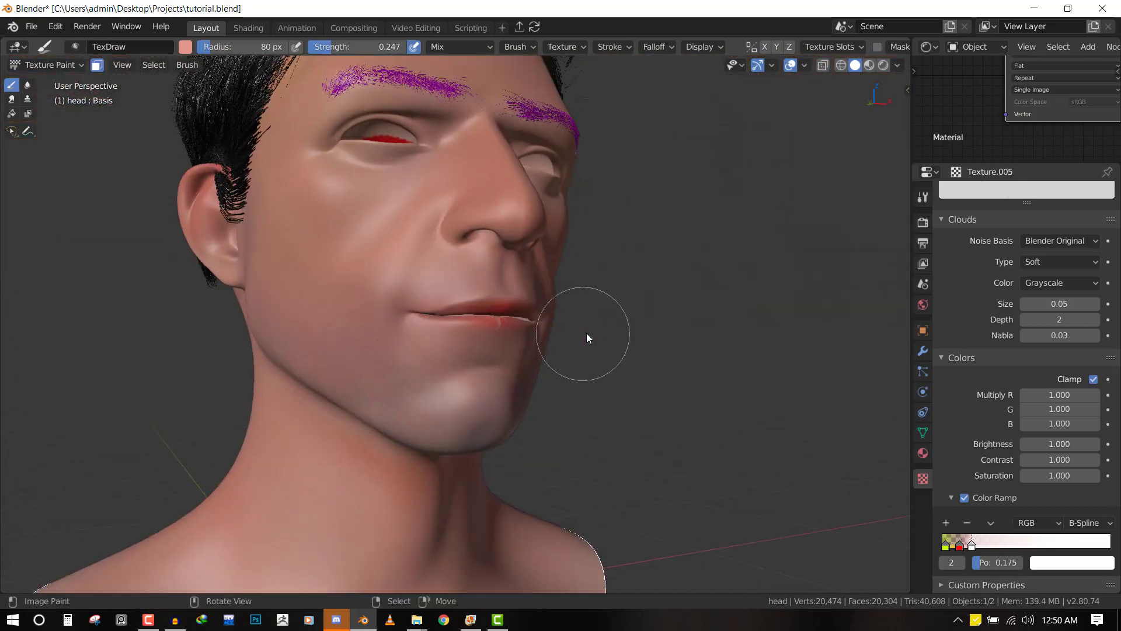
{"action": "key", "text": "KP_1"}
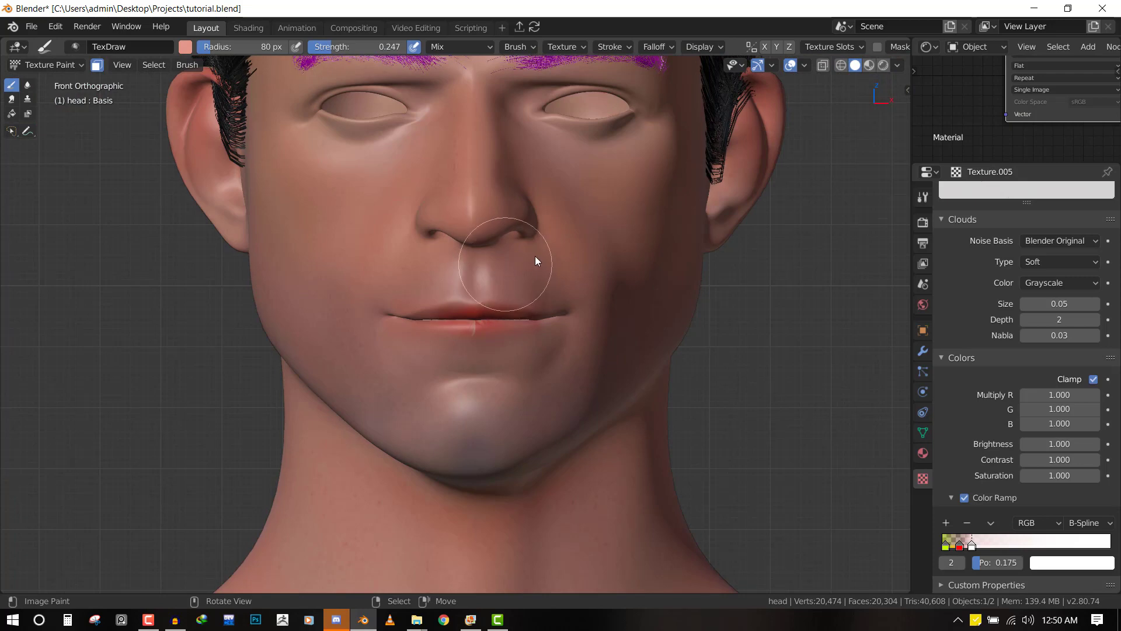
Change the brush colour back to red and tint the inner corner of the model's left eye
{"action": "middle_click_drag", "start_coordinate": [535, 256], "coordinate": [472, 335], "text": "shift"}
{"action": "scroll", "coordinate": [510, 241], "scroll_direction": "up", "scroll_amount": 3}
{"action": "middle_click_drag", "start_coordinate": [501, 259], "coordinate": [480, 350], "text": "shift"}
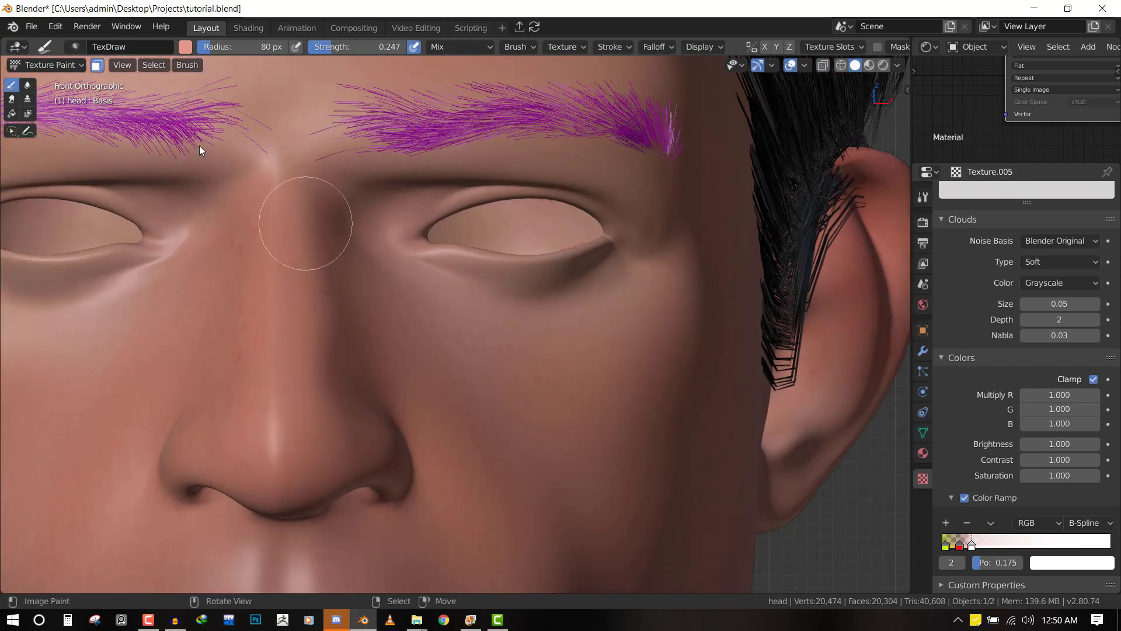
{"action": "left_click", "coordinate": [185, 46]}
{"action": "left_click_drag", "start_coordinate": [245, 220], "coordinate": [256, 220]}
{"action": "scroll", "coordinate": [471, 265], "scroll_direction": "up", "scroll_amount": 5}
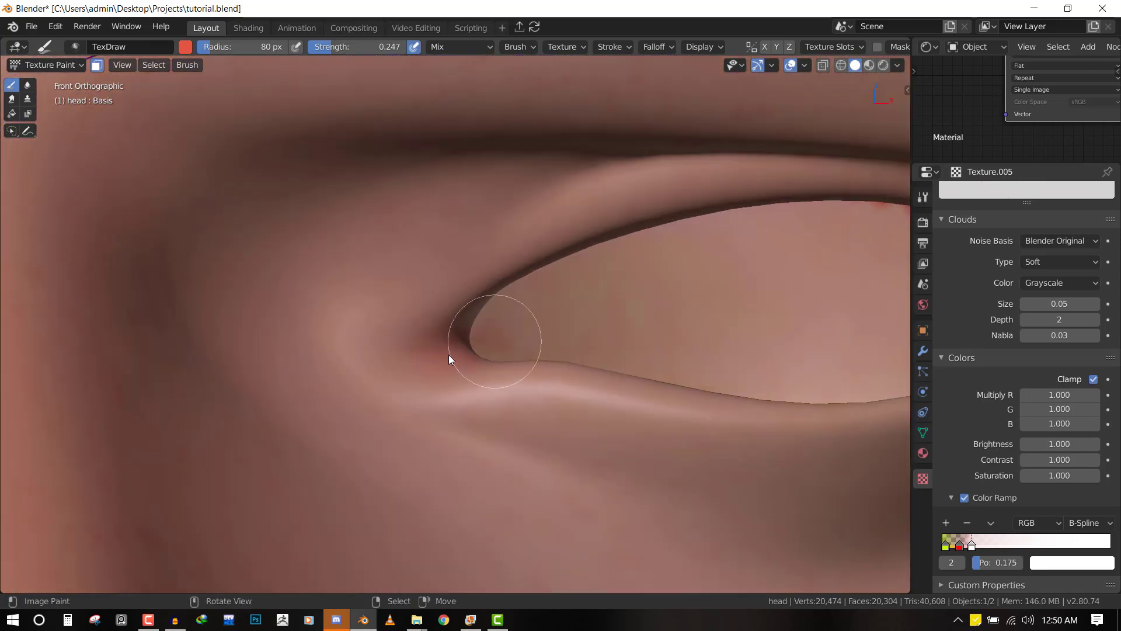
Enlarge the brush radius to 109 px and deepen the red around the left eye's inner corner and lower lid edge
{"action": "mouse_move", "coordinate": [448, 355]}
{"action": "middle_mouse_down"}
{"action": "mouse_move", "coordinate": [401, 370]}
{"action": "mouse_move", "coordinate": [412, 343]}
{"action": "mouse_move", "coordinate": [481, 321]}
{"action": "mouse_move", "coordinate": [527, 395]}
{"action": "middle_mouse_up"}
{"action": "key", "text": "f"}
{"action": "left_click", "coordinate": [446, 330]}
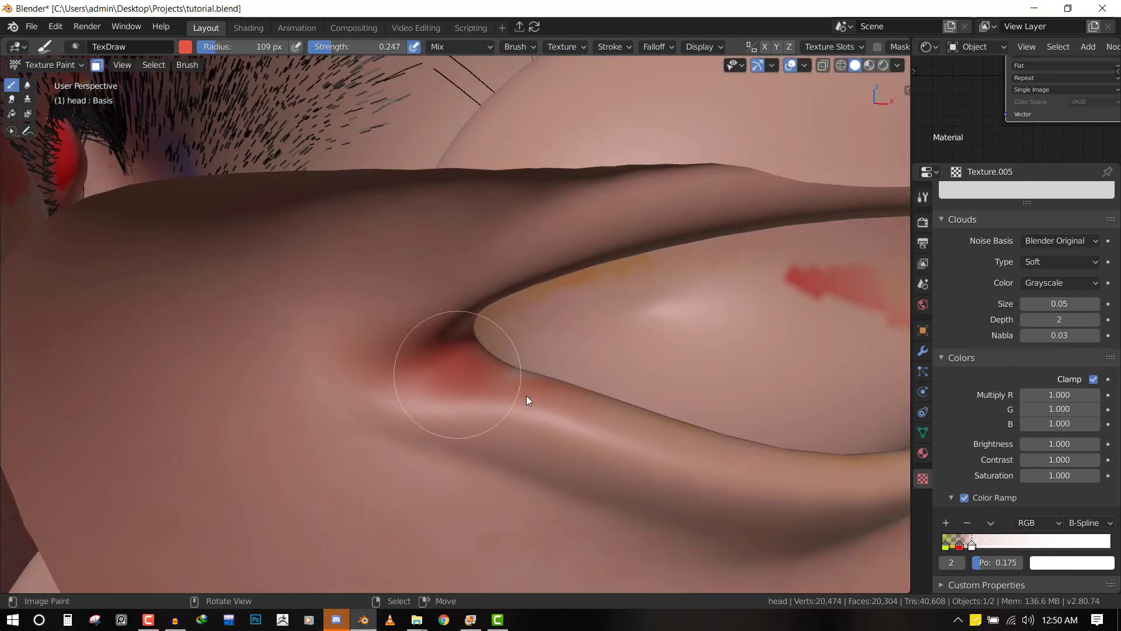
{"action": "key", "text": "KP_1"}
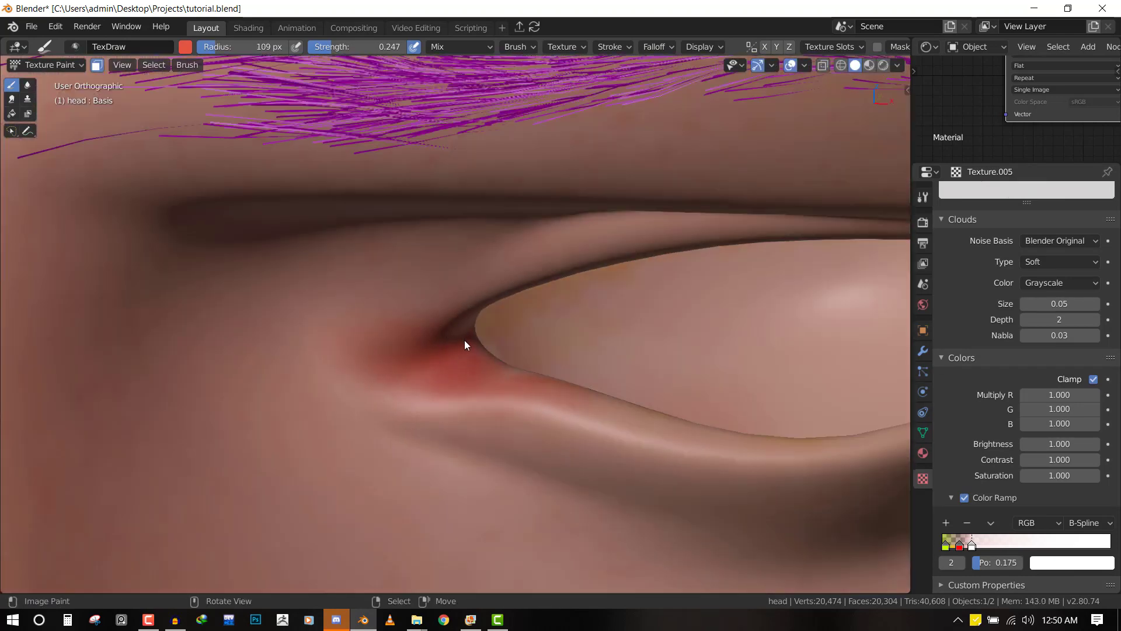
{"action": "scroll", "coordinate": [465, 339], "scroll_direction": "up", "scroll_amount": 2}
{"action": "scroll", "coordinate": [459, 344], "scroll_direction": "down", "scroll_amount": 5}
{"action": "scroll", "coordinate": [526, 357], "scroll_direction": "down", "scroll_amount": 2}
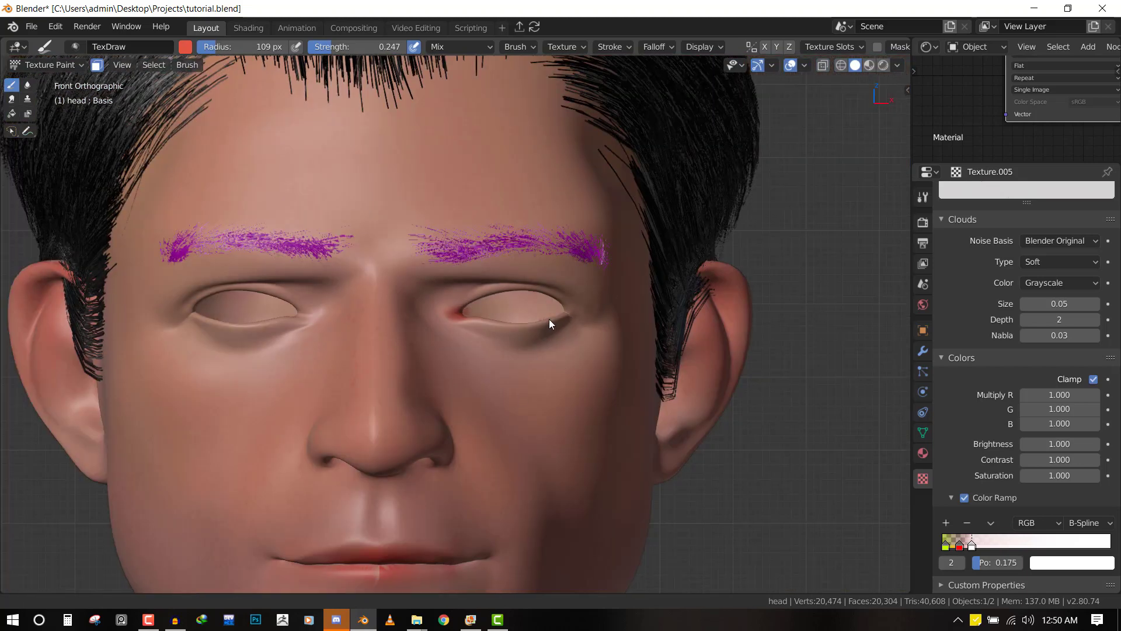
Paint red into the inner corner of the model's right eye to match the other eye
{"action": "scroll", "coordinate": [526, 296], "scroll_direction": "up", "scroll_amount": 2}
{"action": "scroll", "coordinate": [653, 375], "scroll_direction": "down", "scroll_amount": 2}
{"action": "scroll", "coordinate": [299, 250], "scroll_direction": "up", "scroll_amount": 7}
{"action": "mouse_move", "coordinate": [299, 246]}
{"action": "middle_mouse_down"}
{"action": "mouse_move", "coordinate": [371, 280]}
{"action": "mouse_move", "coordinate": [327, 205]}
{"action": "middle_mouse_up"}
{"action": "mouse_move", "coordinate": [348, 201]}
{"action": "left_mouse_down"}
{"action": "mouse_move", "coordinate": [376, 226]}
{"action": "mouse_move", "coordinate": [331, 188]}
{"action": "mouse_move", "coordinate": [325, 216]}
{"action": "mouse_move", "coordinate": [350, 213]}
{"action": "mouse_move", "coordinate": [324, 189]}
{"action": "left_mouse_up"}
{"action": "key", "text": "KP_5"}
{"action": "key", "text": "KP_1"}
{"action": "scroll", "coordinate": [346, 218], "scroll_direction": "down", "scroll_amount": 5}
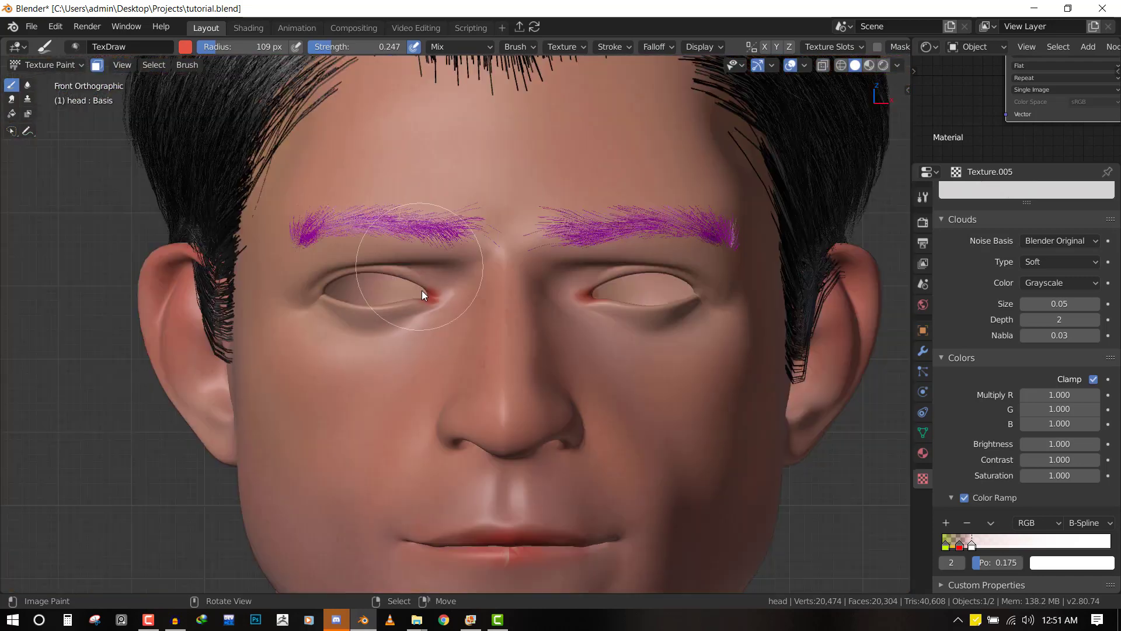
Enable X-axis mirrored painting, sample the skin tone and soften the red around both inner eye corners
{"action": "scroll", "coordinate": [702, 246], "scroll_direction": "up", "scroll_amount": 3}
{"action": "left_click", "coordinate": [764, 47]}
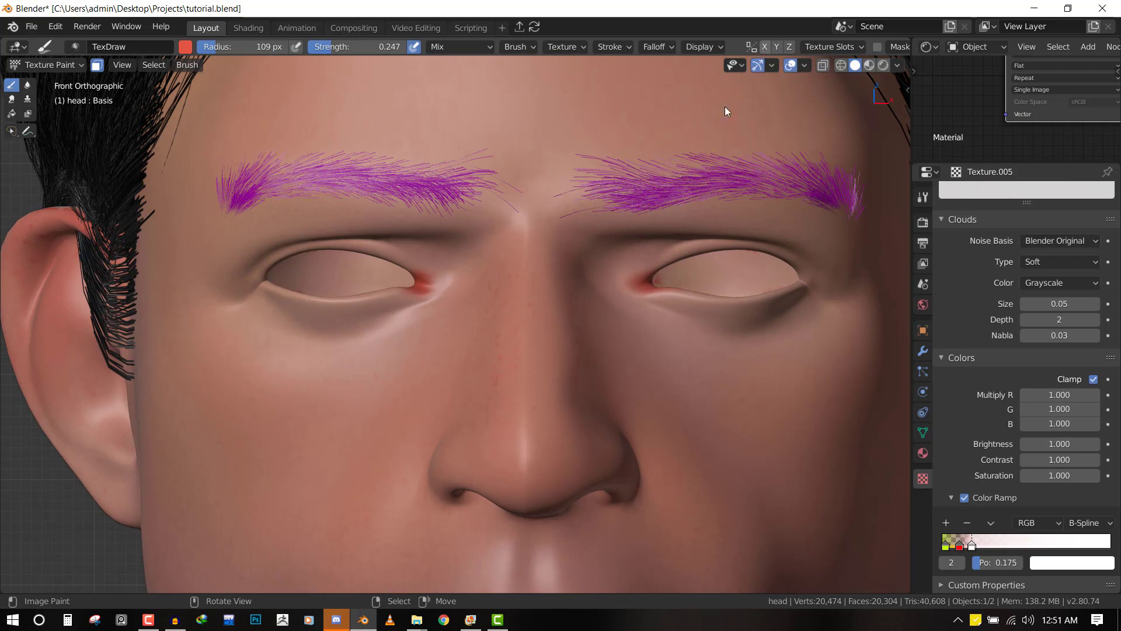
{"action": "scroll", "coordinate": [699, 328], "scroll_direction": "up", "scroll_amount": 3}
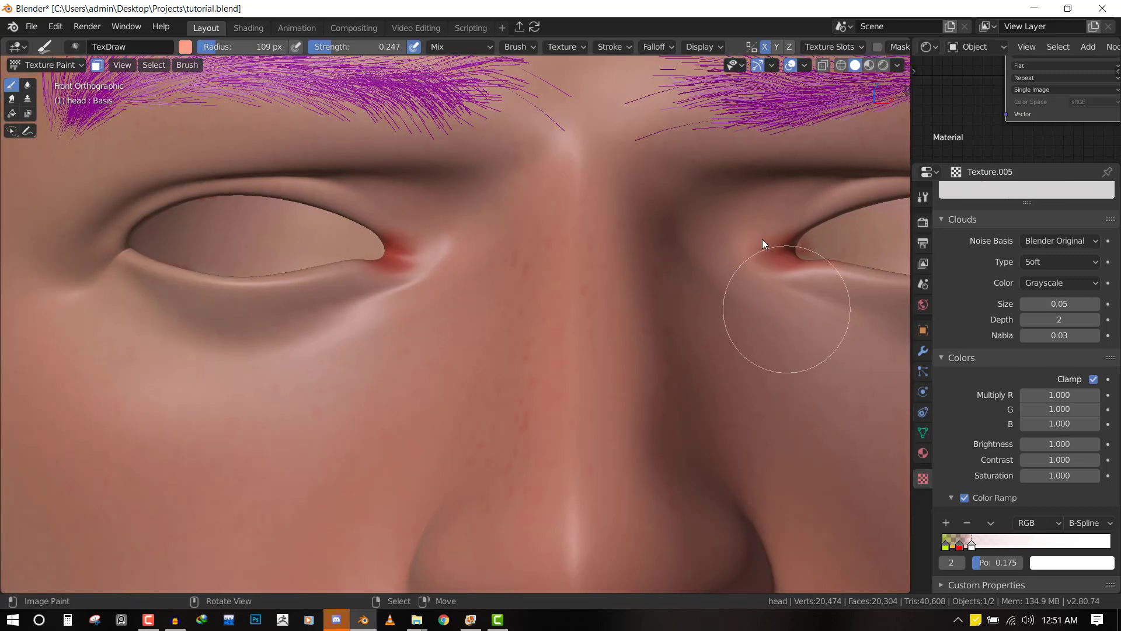
{"action": "scroll", "coordinate": [776, 362], "scroll_direction": "down", "scroll_amount": 4}
{"action": "scroll", "coordinate": [686, 322], "scroll_direction": "up", "scroll_amount": 5}
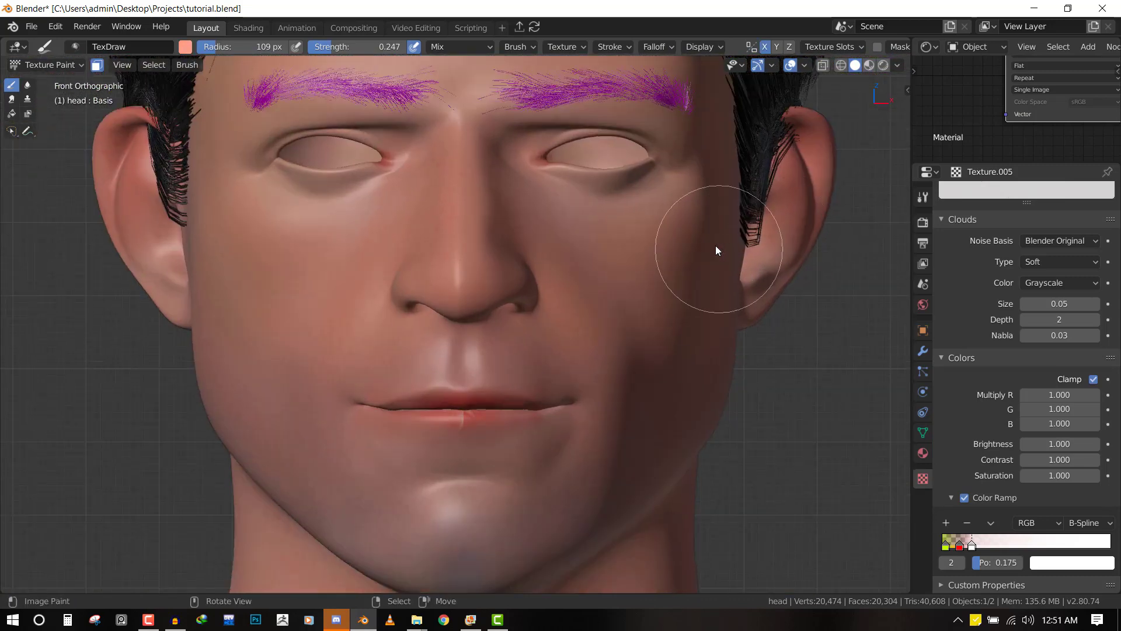
{"action": "scroll", "coordinate": [426, 344], "scroll_direction": "down", "scroll_amount": 4}
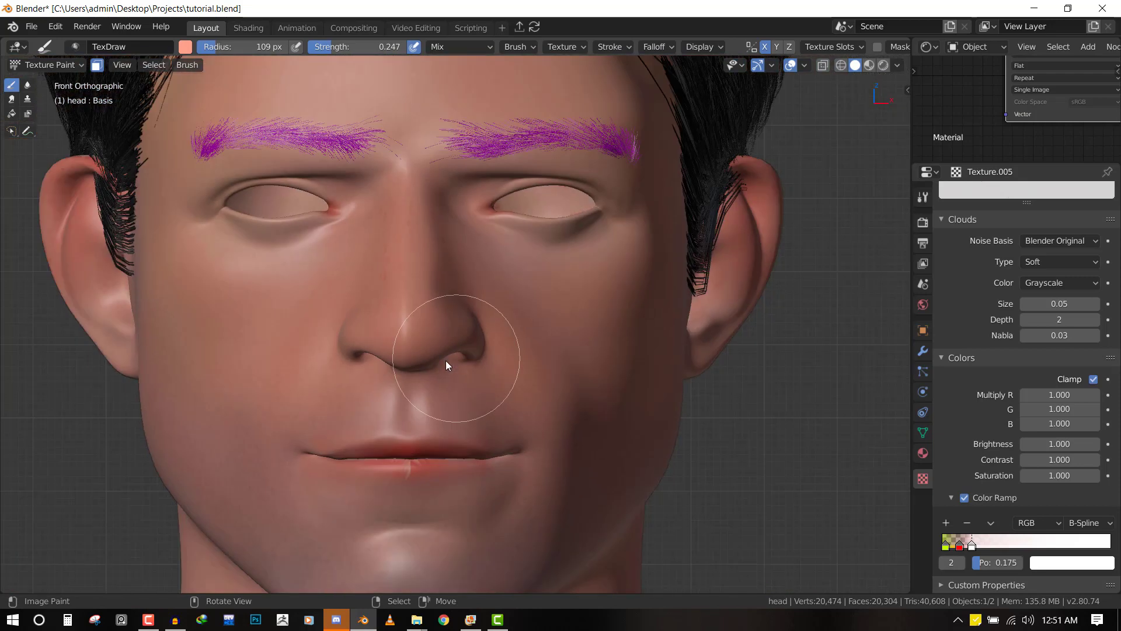
Sample the red painted on the eyeball, set the brush strength to 0.067 and redden the side of the nostril
{"action": "middle_click_drag", "start_coordinate": [506, 343], "coordinate": [447, 348]}
{"action": "scroll", "coordinate": [441, 352], "scroll_direction": "up", "scroll_amount": 3}
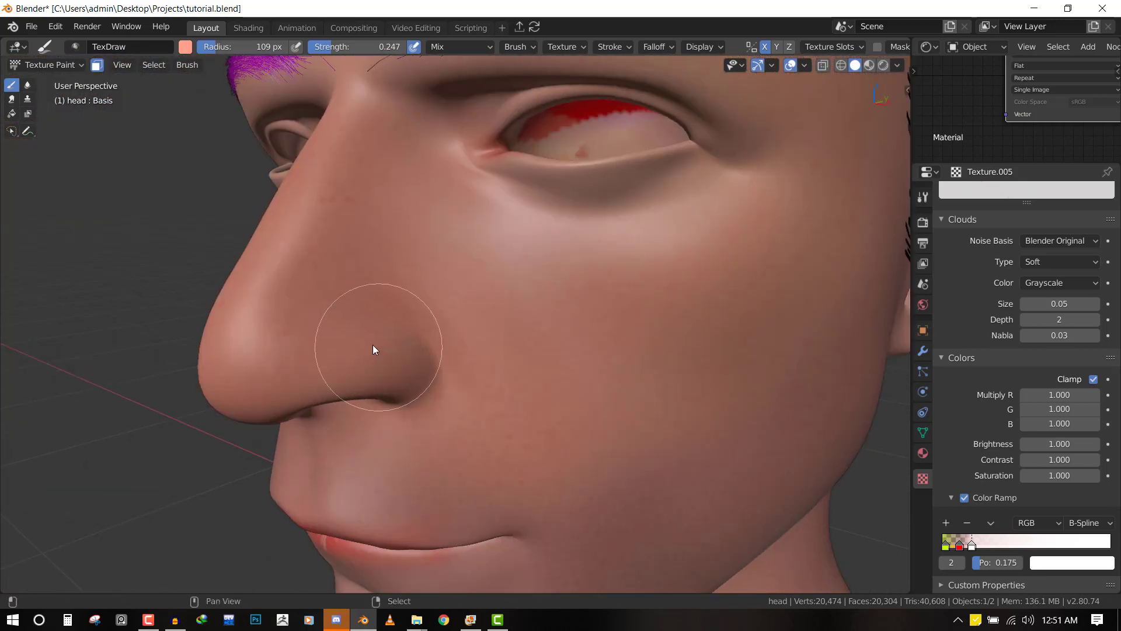
{"action": "key", "text": "shift+f"}
{"action": "left_click", "coordinate": [353, 343]}
{"action": "key", "text": "s"}
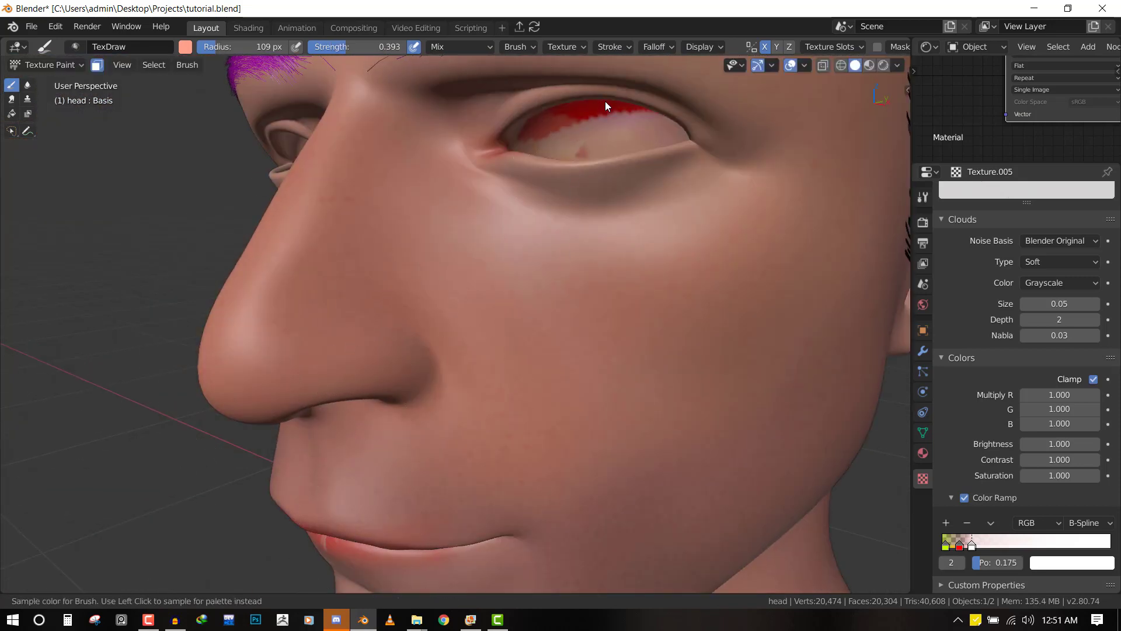
{"action": "key", "text": "shift+f"}
{"action": "left_click", "coordinate": [510, 299]}
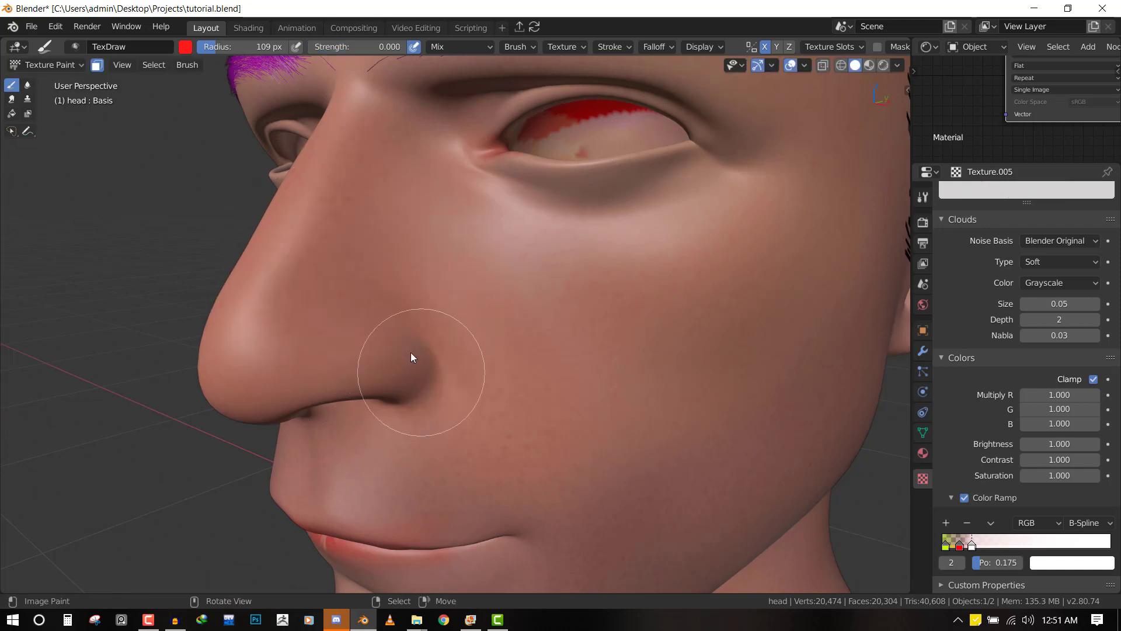
{"action": "key", "text": "shift+f"}
{"action": "left_click", "coordinate": [398, 366]}
{"action": "mouse_move", "coordinate": [399, 366]}
{"action": "left_mouse_down"}
{"action": "mouse_move", "coordinate": [367, 325]}
{"action": "mouse_move", "coordinate": [421, 380]}
{"action": "left_mouse_up"}
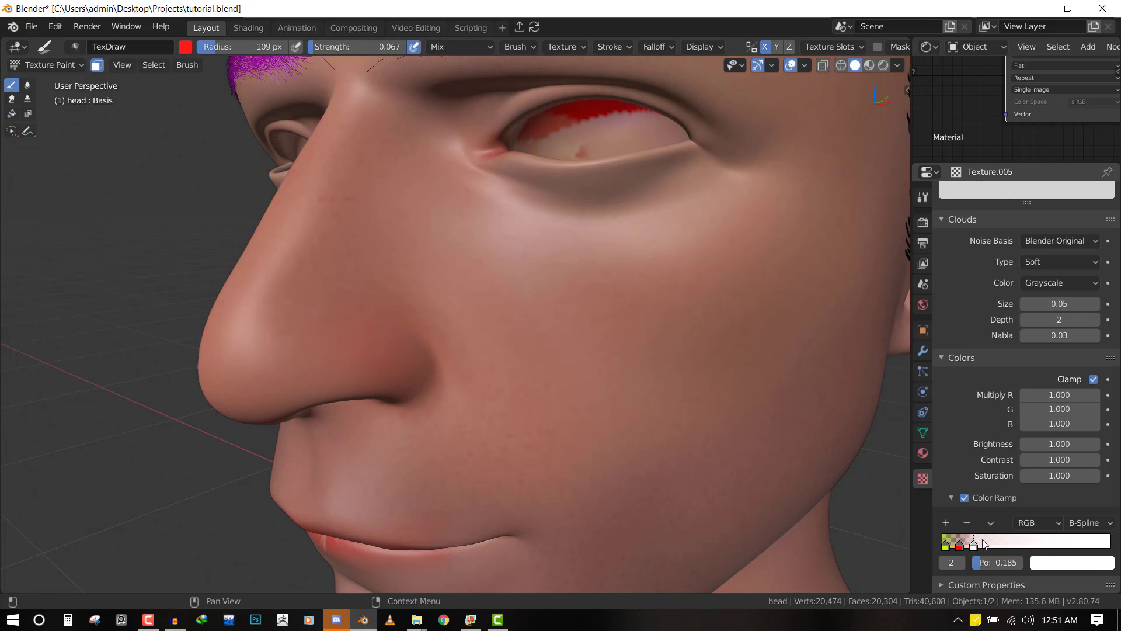
Move the colour ramp's white stop to position 0.000 and redden the nose wing and tip
{"action": "left_click_drag", "start_coordinate": [971, 544], "coordinate": [935, 536]}
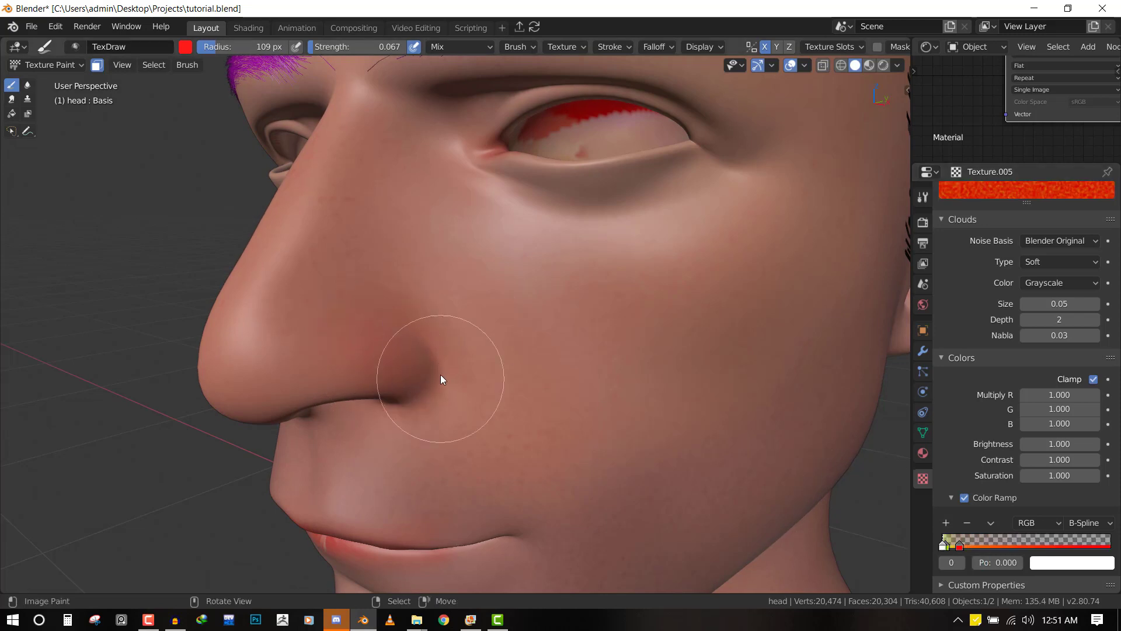
{"action": "key", "text": "KP_1"}
{"action": "middle_click_drag", "start_coordinate": [422, 373], "coordinate": [390, 365]}
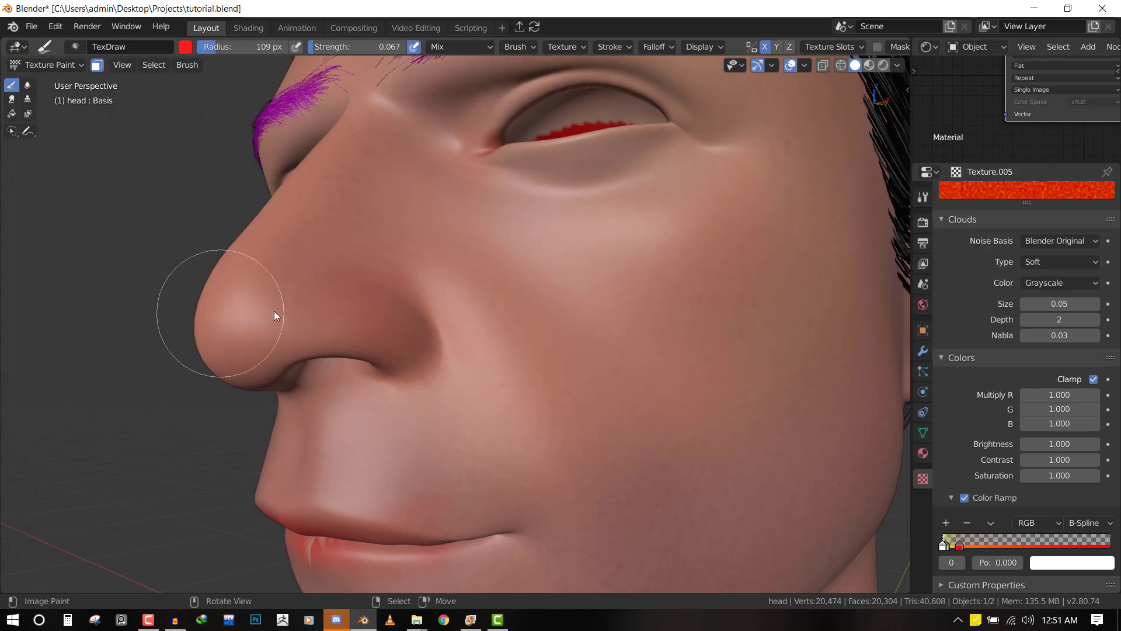
{"action": "key", "text": "KP_1"}
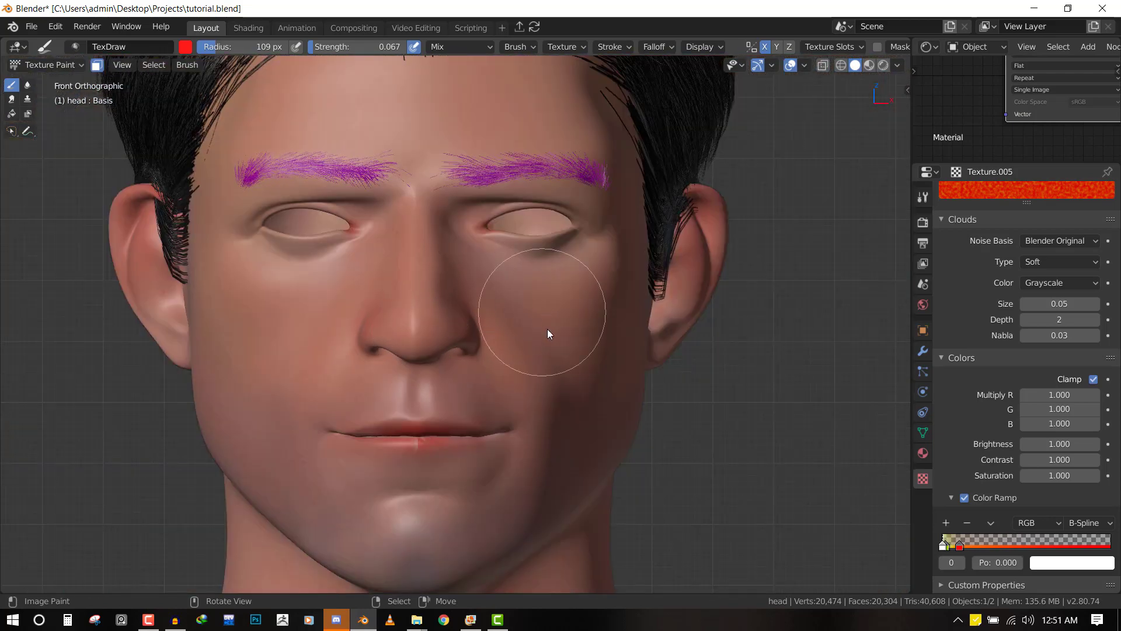
Spread out the texture's colour ramp stops, placing the white stop at position 0.713
{"action": "middle_click_drag", "start_coordinate": [552, 383], "coordinate": [642, 420]}
{"action": "left_click_drag", "start_coordinate": [959, 545], "coordinate": [1063, 545]}
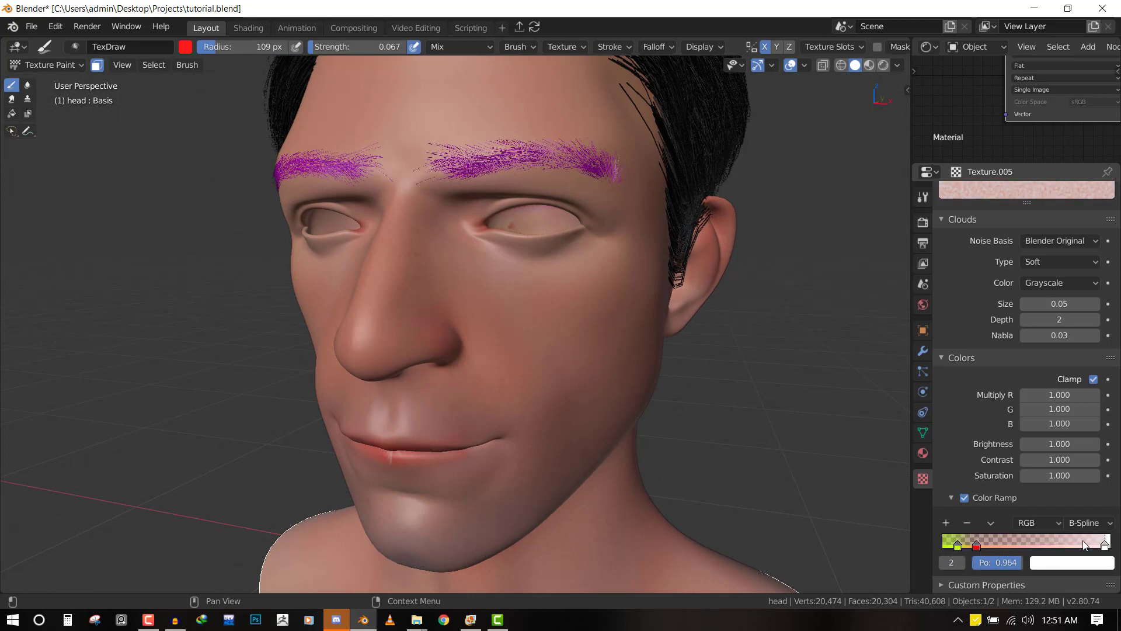
{"action": "scroll", "coordinate": [594, 233], "scroll_direction": "up", "scroll_amount": 2}
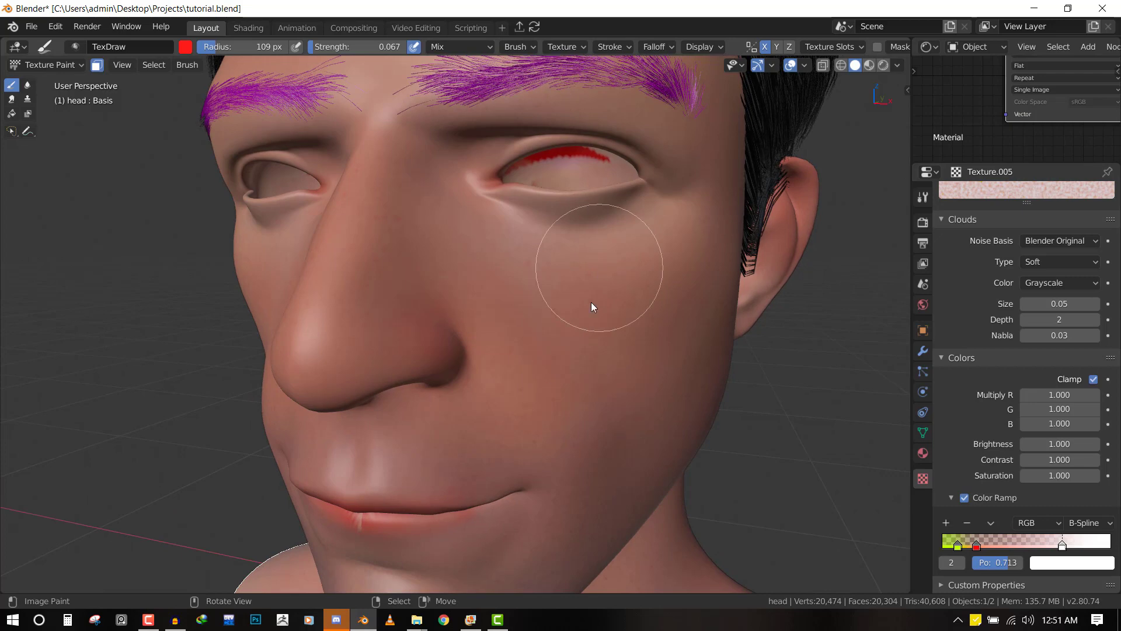
Try a red blush stroke on the cheek at brush strength 0.267 and undo it
{"action": "key", "text": "shift+f"}
{"action": "left_click", "coordinate": [593, 355]}
{"action": "mouse_move", "coordinate": [614, 324]}
{"action": "left_mouse_down"}
{"action": "mouse_move", "coordinate": [586, 313]}
{"action": "mouse_move", "coordinate": [572, 325]}
{"action": "left_mouse_up"}
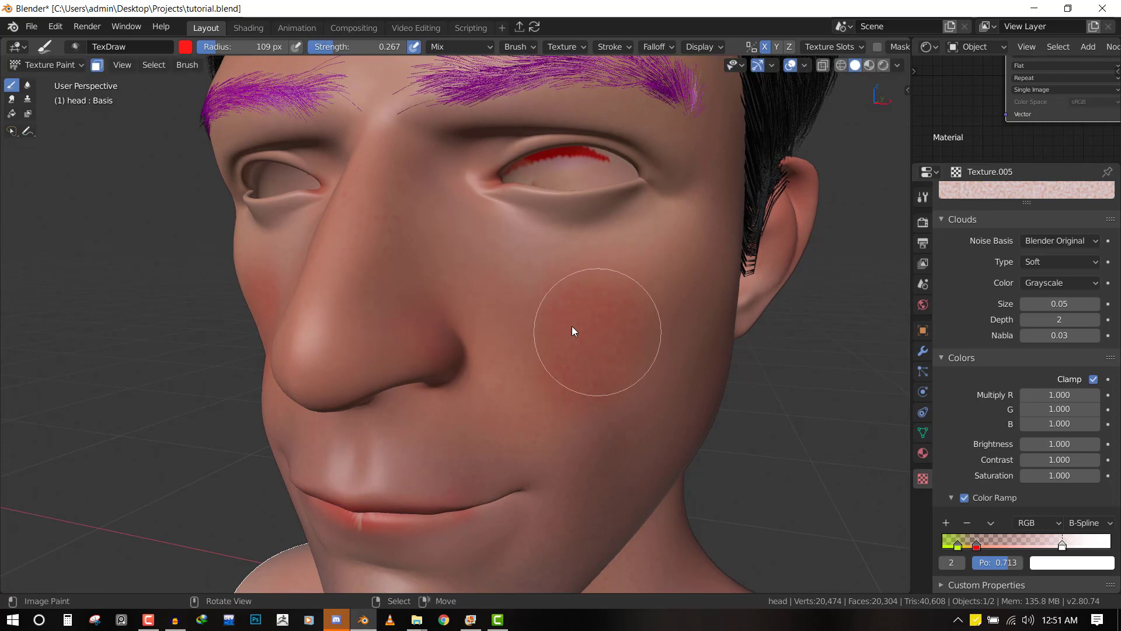
{"action": "middle_click_drag", "start_coordinate": [572, 325], "coordinate": [558, 323]}
{"action": "key", "text": "ctrl+z"}
Move the colour ramp's red stop to 0.558, set the brush strength to 0.107 and paint a light blush on the cheek
{"action": "left_click_drag", "start_coordinate": [978, 546], "coordinate": [1036, 542]}
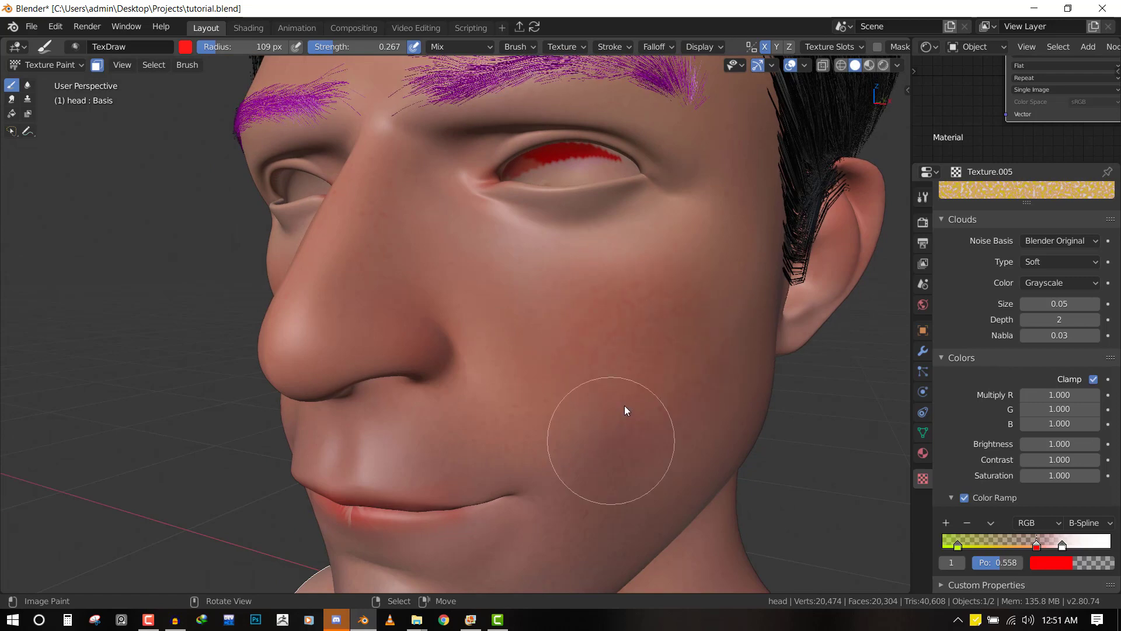
{"action": "mouse_move", "coordinate": [624, 405]}
{"action": "middle_mouse_down"}
{"action": "mouse_move", "coordinate": [567, 366]}
{"action": "mouse_move", "coordinate": [597, 353]}
{"action": "middle_mouse_up"}
{"action": "key", "text": "shift+f"}
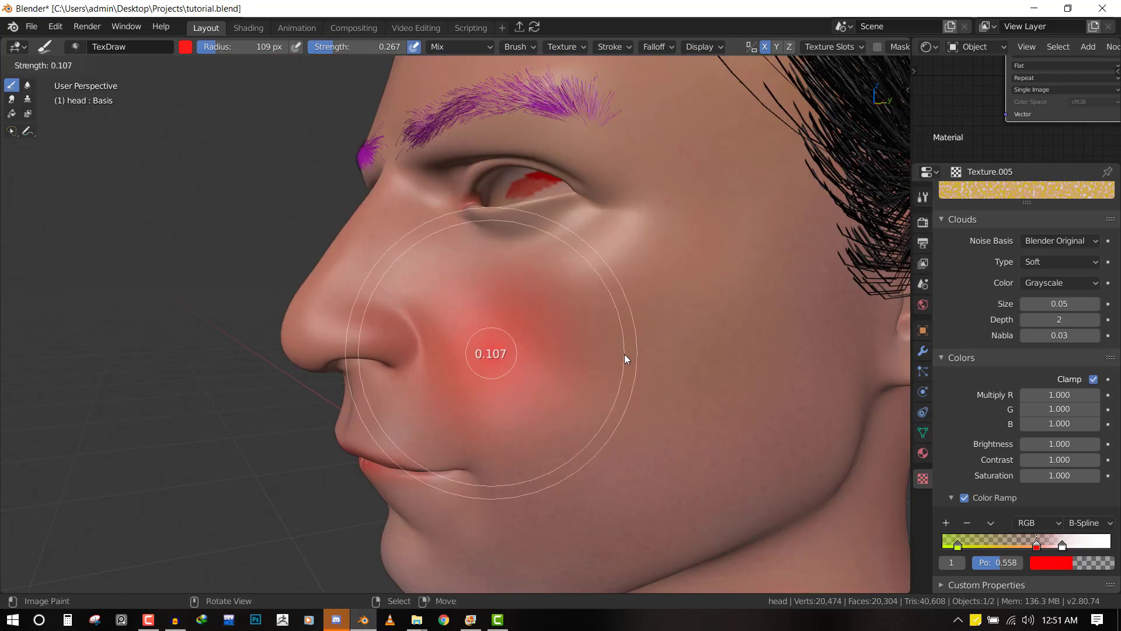
{"action": "left_click", "coordinate": [549, 352]}
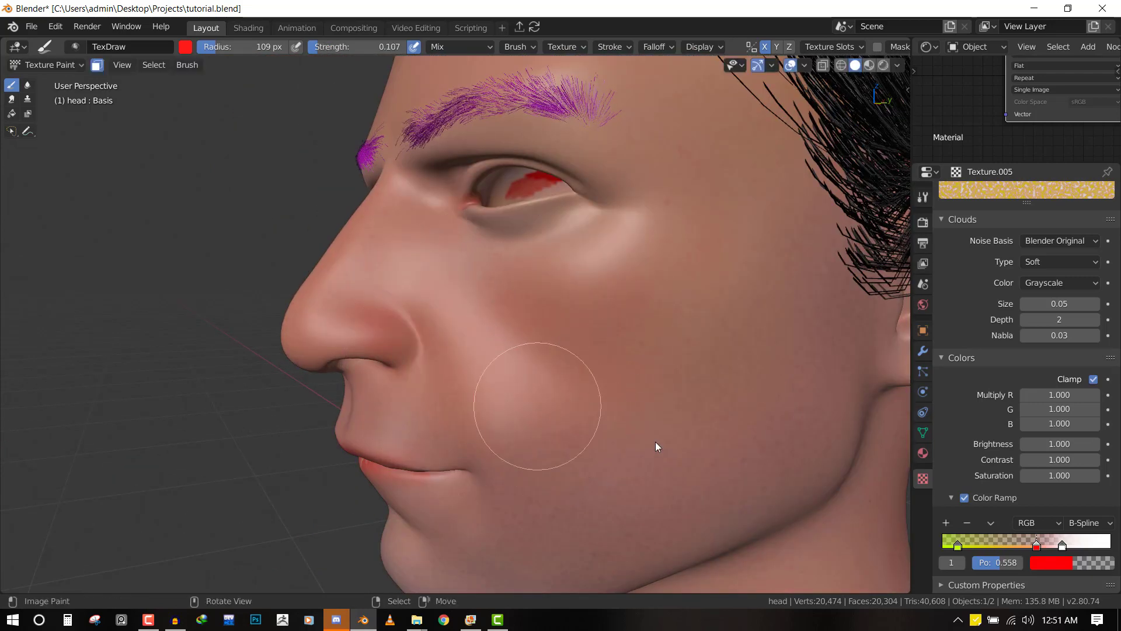
{"action": "middle_click_drag", "start_coordinate": [623, 391], "coordinate": [667, 381]}
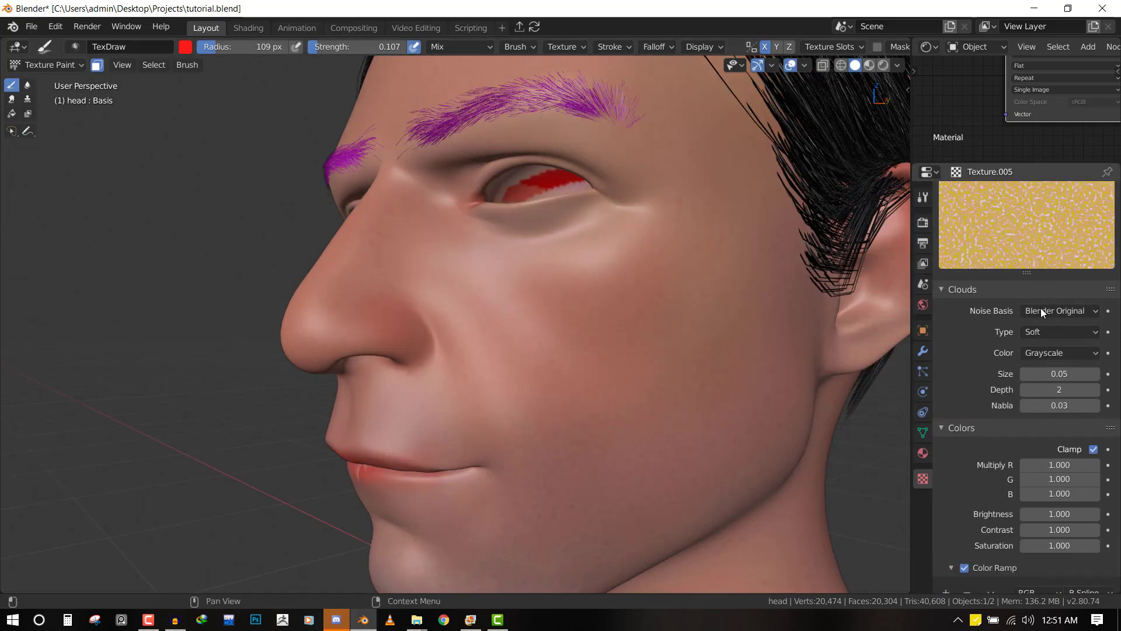
Set the Clouds texture size to 0.10 and the brush radius to 120 px, and paint mottled red over the cheeks
{"action": "left_click", "coordinate": [1058, 399]}
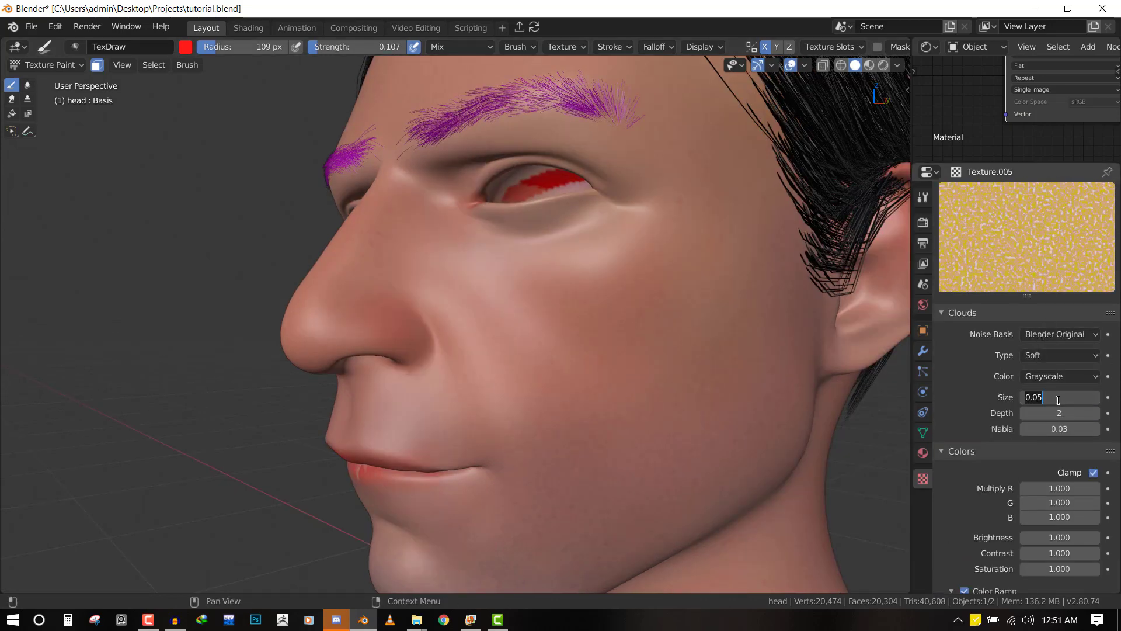
{"action": "type", "text": "0.1"}
{"action": "key", "text": "Return"}
{"action": "key", "text": "f"}
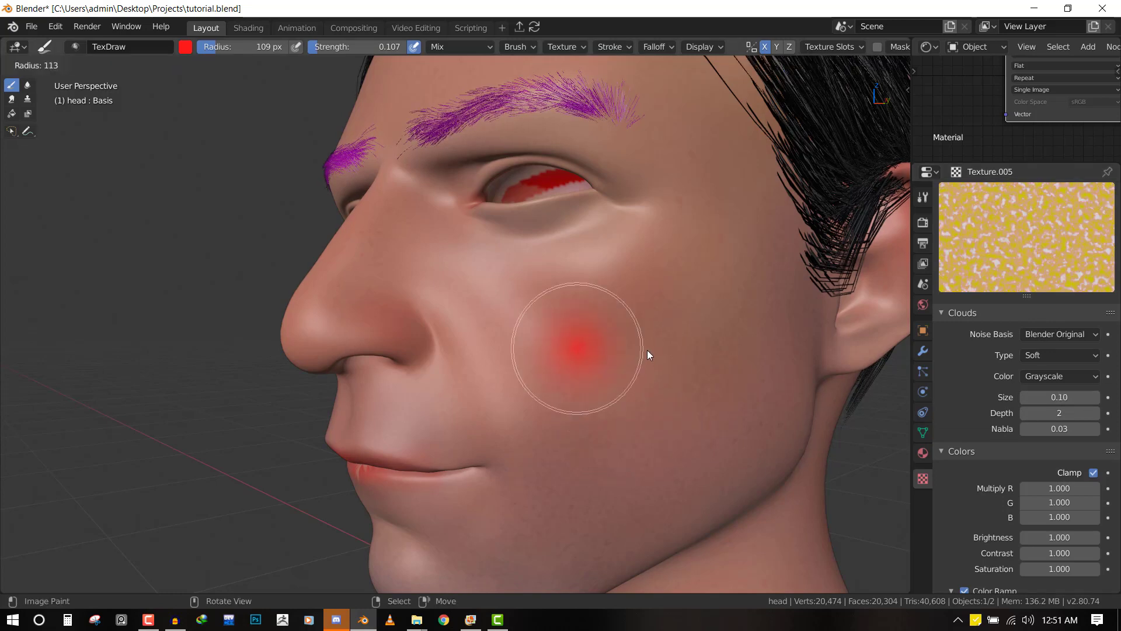
{"action": "left_click", "coordinate": [656, 338]}
{"action": "mouse_move", "coordinate": [635, 316]}
{"action": "left_mouse_down"}
{"action": "mouse_move", "coordinate": [613, 351]}
{"action": "mouse_move", "coordinate": [498, 292]}
{"action": "mouse_move", "coordinate": [635, 282]}
{"action": "mouse_move", "coordinate": [645, 429]}
{"action": "left_mouse_up"}
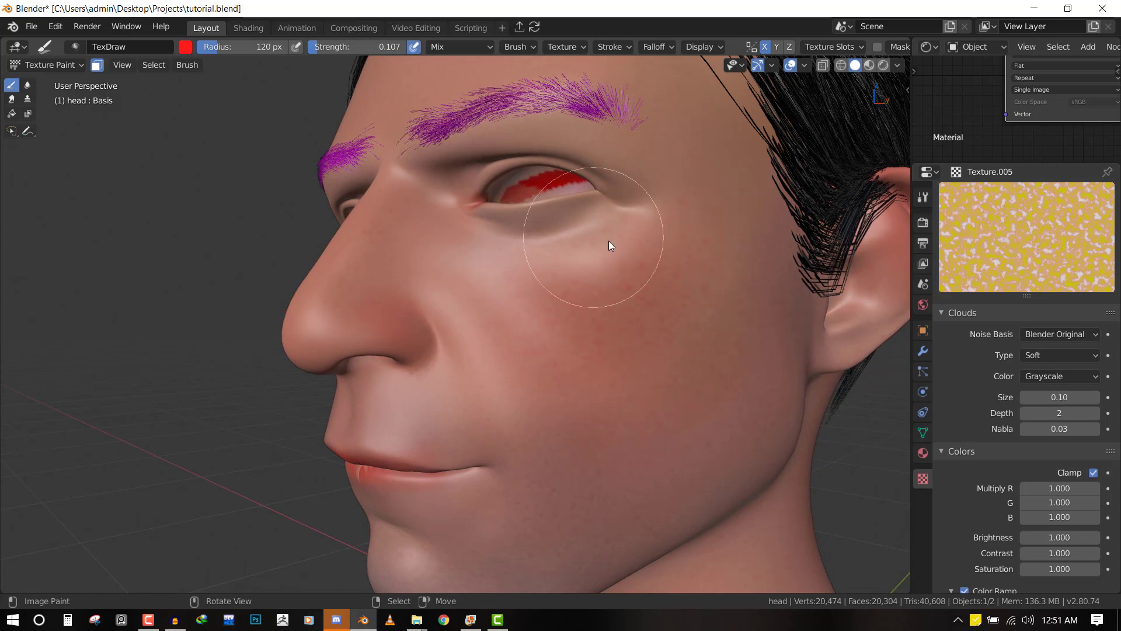
{"action": "key", "text": "KP_1"}
{"action": "left_click_drag", "start_coordinate": [611, 230], "coordinate": [594, 275]}
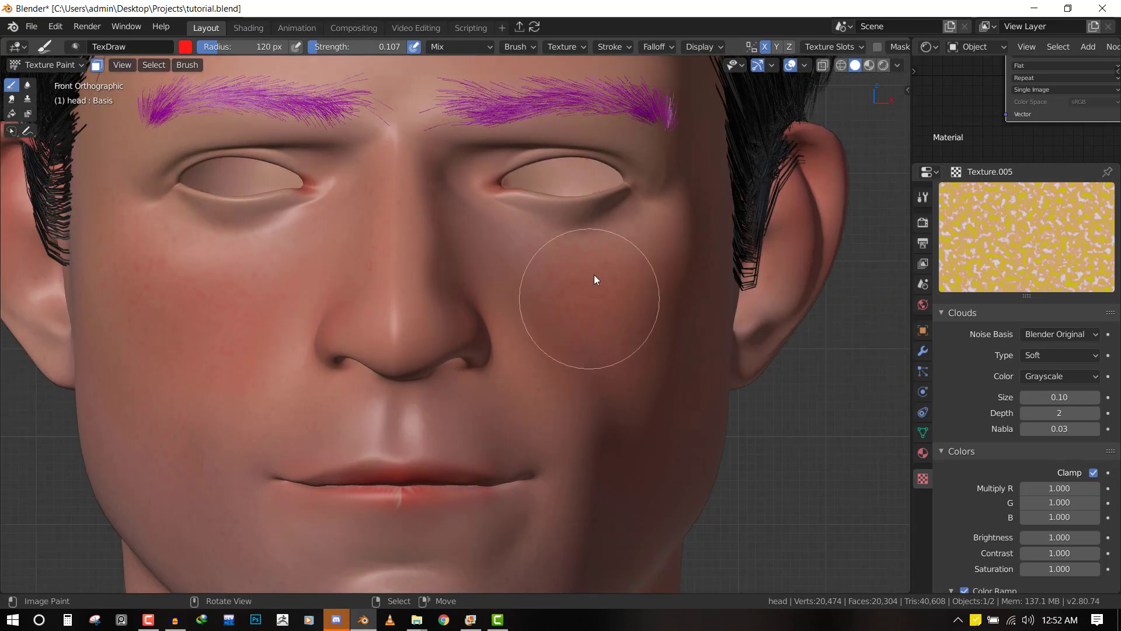
Sample the forehead skin tone, shift it to orange with hue 0.064 and saturation 0.611, and tint the forehead
{"action": "scroll", "coordinate": [629, 426], "scroll_direction": "down", "scroll_amount": 1}
{"action": "middle_click_drag", "start_coordinate": [486, 303], "coordinate": [544, 451], "text": "shift"}
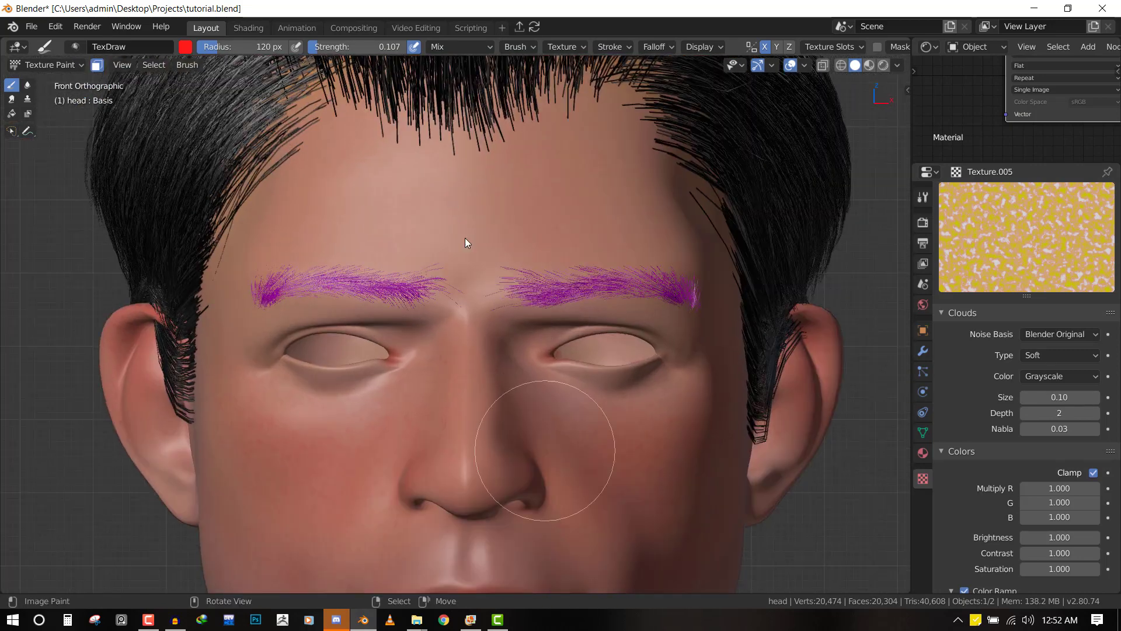
{"action": "key", "text": "s"}
{"action": "left_click", "coordinate": [185, 46]}
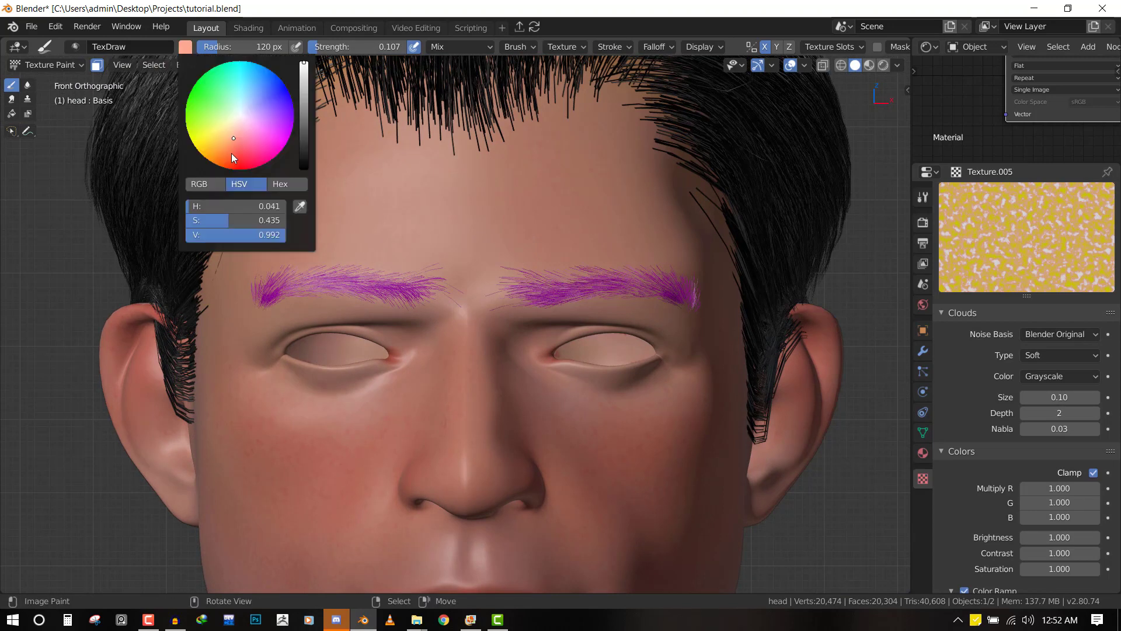
{"action": "left_click_drag", "start_coordinate": [234, 137], "coordinate": [223, 147]}
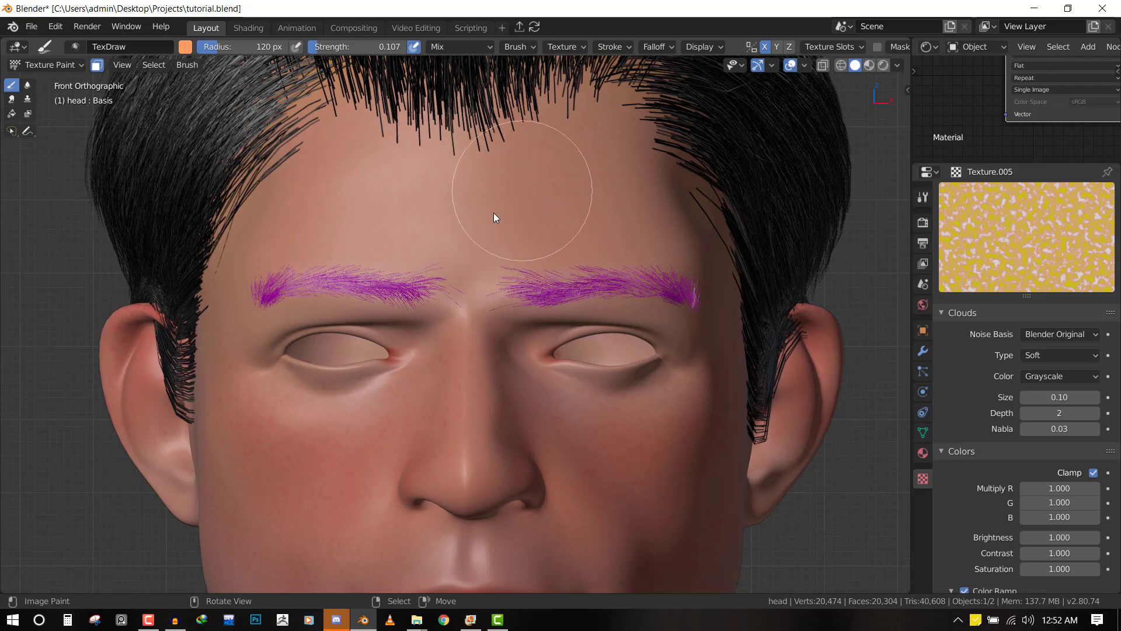
{"action": "mouse_move", "coordinate": [660, 181]}
{"action": "middle_mouse_down"}
{"action": "mouse_move", "coordinate": [552, 226]}
{"action": "mouse_move", "coordinate": [633, 270]}
{"action": "middle_mouse_up"}
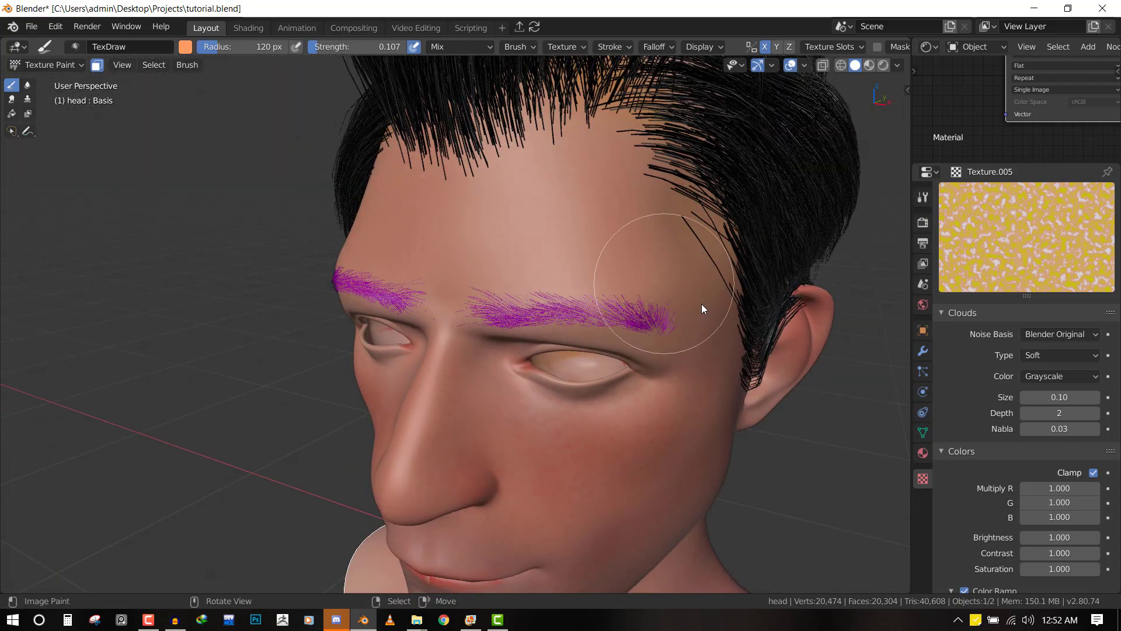
Enlarge the brush radius to 139 px and extend the orange tint over the side of the forehead and temple
{"action": "mouse_move", "coordinate": [690, 245]}
{"action": "middle_mouse_down"}
{"action": "mouse_move", "coordinate": [648, 280]}
{"action": "mouse_move", "coordinate": [668, 233]}
{"action": "mouse_move", "coordinate": [607, 280]}
{"action": "mouse_move", "coordinate": [533, 243]}
{"action": "middle_mouse_up"}
{"action": "key", "text": "f"}
{"action": "left_click", "coordinate": [622, 283]}
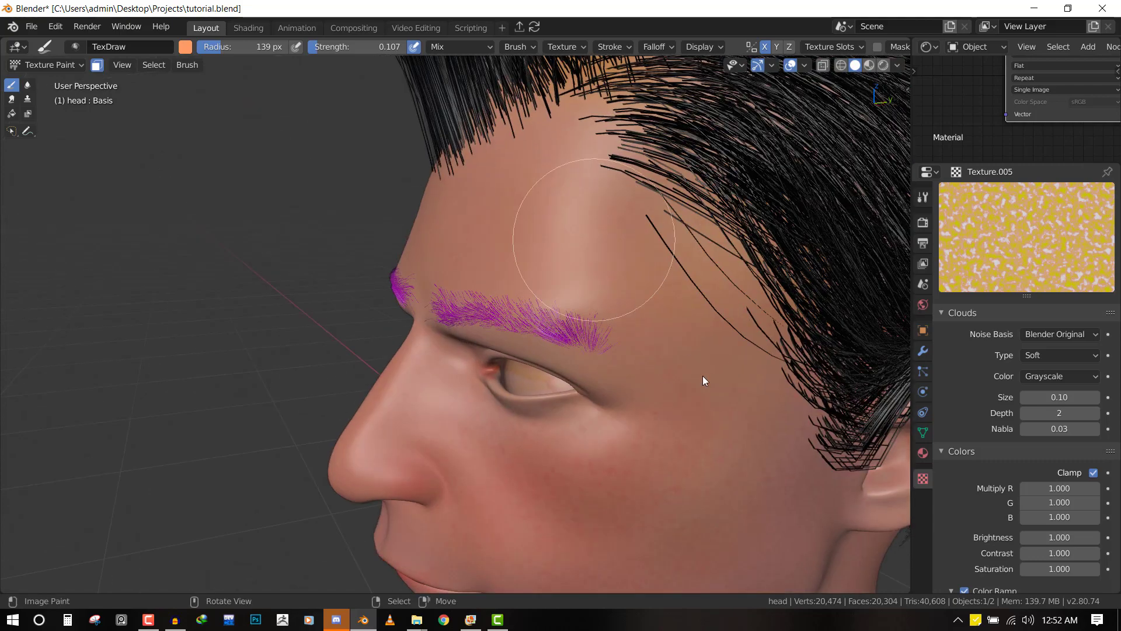
{"action": "key", "text": "KP_1"}
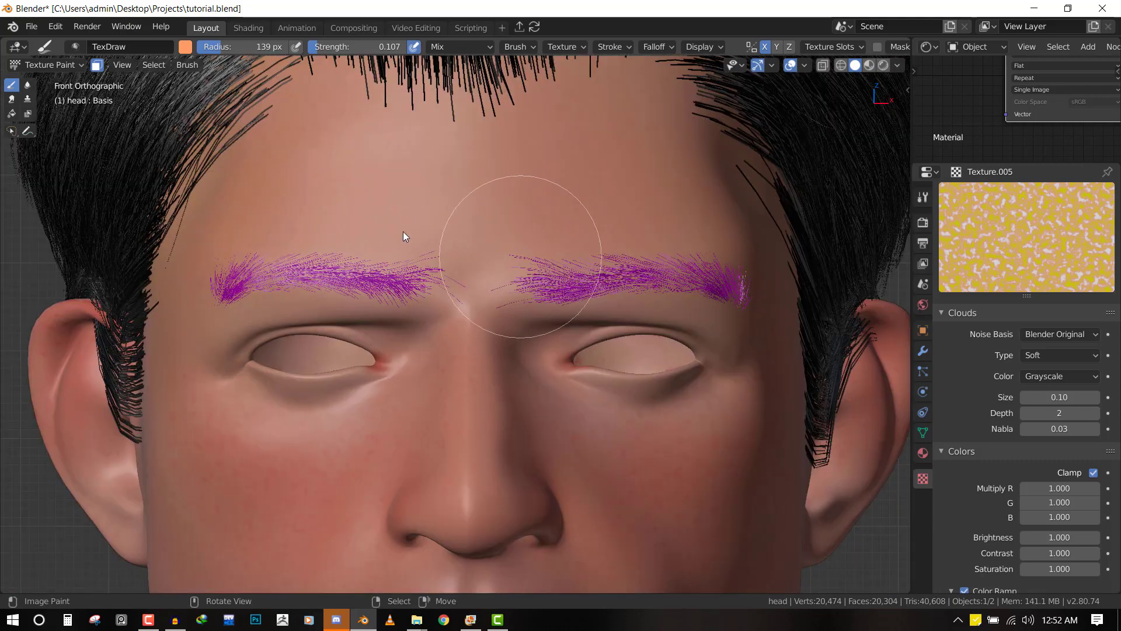
Change the brush colour to pale lavender with hue 0.717 and saturation 0.289, and tint the beard area along the jaw
{"action": "scroll", "coordinate": [640, 374], "scroll_direction": "down", "scroll_amount": 3}
{"action": "middle_click_drag", "start_coordinate": [572, 435], "coordinate": [551, 234], "text": "shift"}
{"action": "middle_click_drag", "start_coordinate": [537, 272], "coordinate": [423, 257]}
{"action": "scroll", "coordinate": [497, 333], "scroll_direction": "up", "scroll_amount": 3}
{"action": "left_click", "coordinate": [185, 46]}
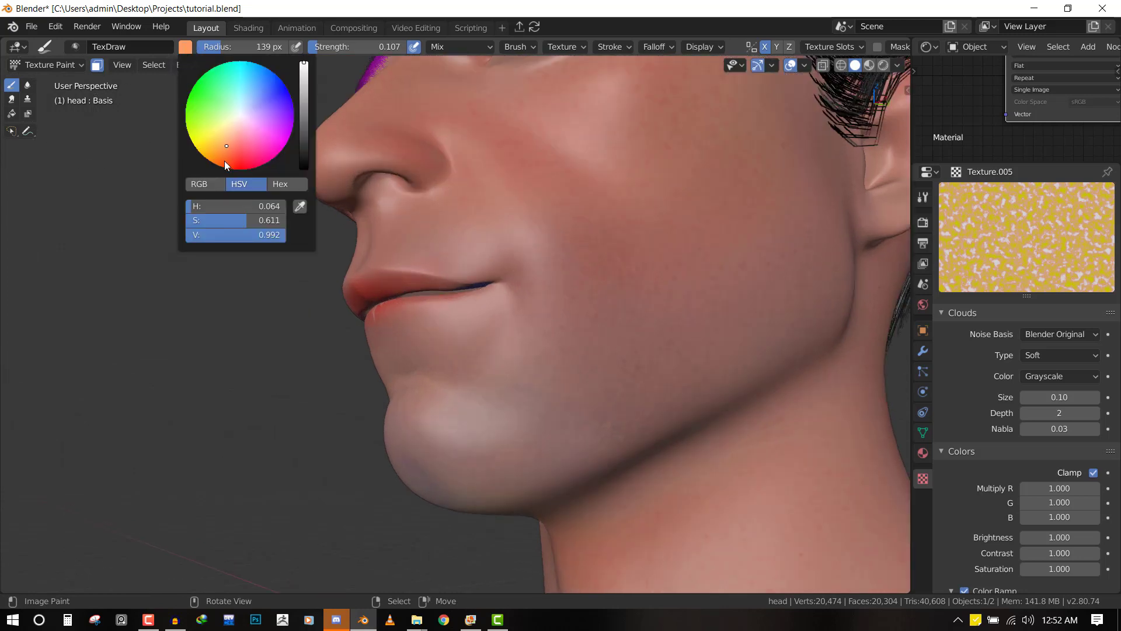
{"action": "left_click_drag", "start_coordinate": [263, 103], "coordinate": [255, 111]}
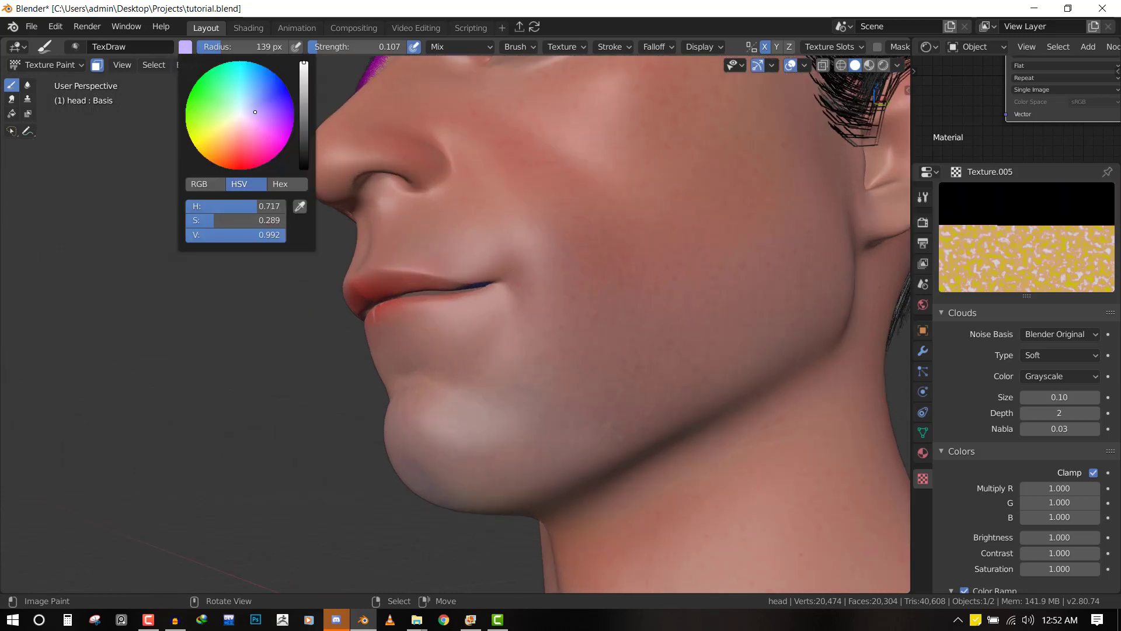
{"action": "mouse_move", "coordinate": [516, 366]}
{"action": "left_mouse_down"}
{"action": "mouse_move", "coordinate": [586, 405]}
{"action": "mouse_move", "coordinate": [666, 419]}
{"action": "mouse_move", "coordinate": [710, 391]}
{"action": "mouse_move", "coordinate": [732, 345]}
{"action": "left_mouse_up"}
{"action": "middle_click_drag", "start_coordinate": [628, 375], "coordinate": [615, 266], "text": "shift"}
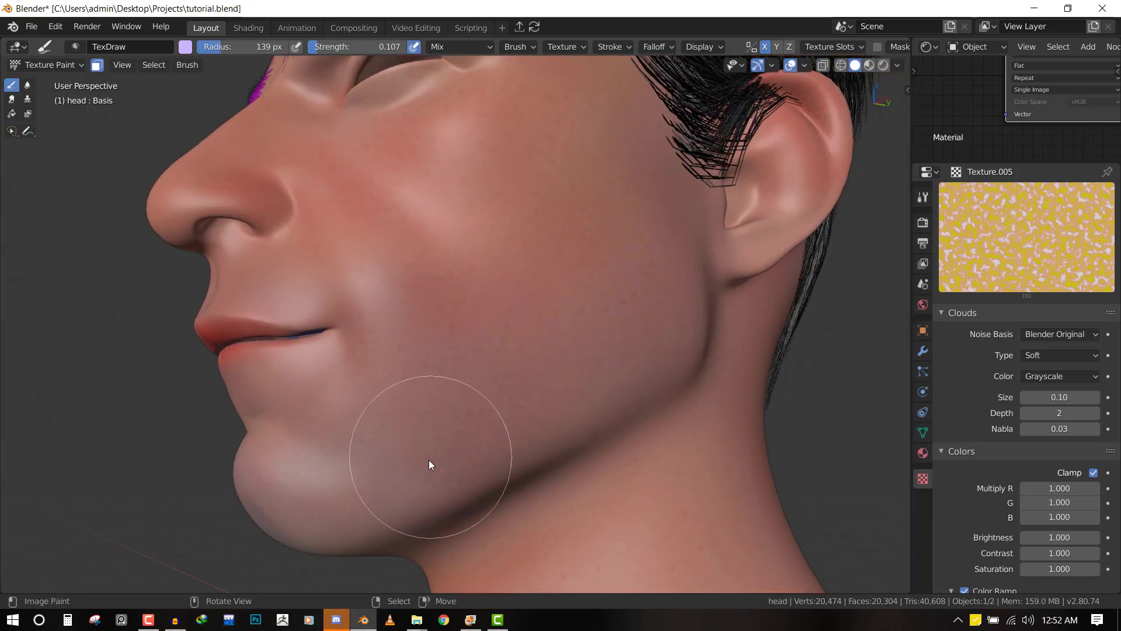
Reduce the brush radius to 93 px and add the lavender tint around the mouth and chin
{"action": "key", "text": "KP_1"}
{"action": "scroll", "coordinate": [463, 398], "scroll_direction": "down", "scroll_amount": 5}
{"action": "key", "text": "f"}
{"action": "left_click", "coordinate": [380, 313]}
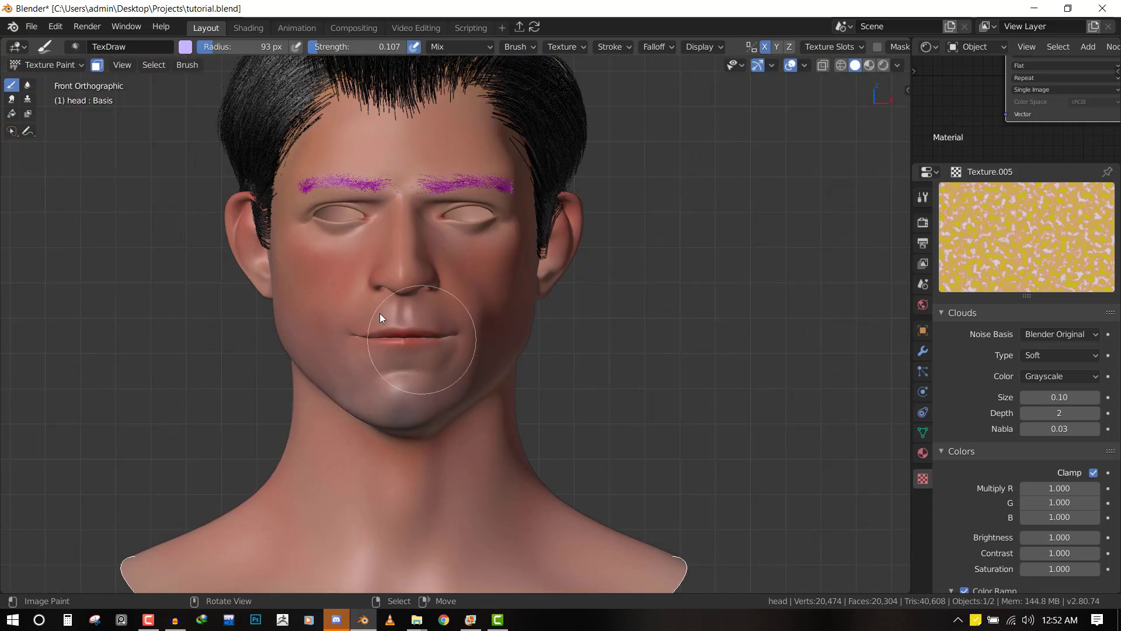
Extend the lavender beard tint beneath the jaw and up towards the ear, using brush radii of 121 px and 144 px
{"action": "middle_click_drag", "start_coordinate": [379, 313], "coordinate": [418, 369]}
{"action": "mouse_move", "coordinate": [520, 425]}
{"action": "middle_mouse_down"}
{"action": "mouse_move", "coordinate": [517, 368]}
{"action": "mouse_move", "coordinate": [388, 464]}
{"action": "middle_mouse_up"}
{"action": "key", "text": "f"}
{"action": "left_click", "coordinate": [401, 464]}
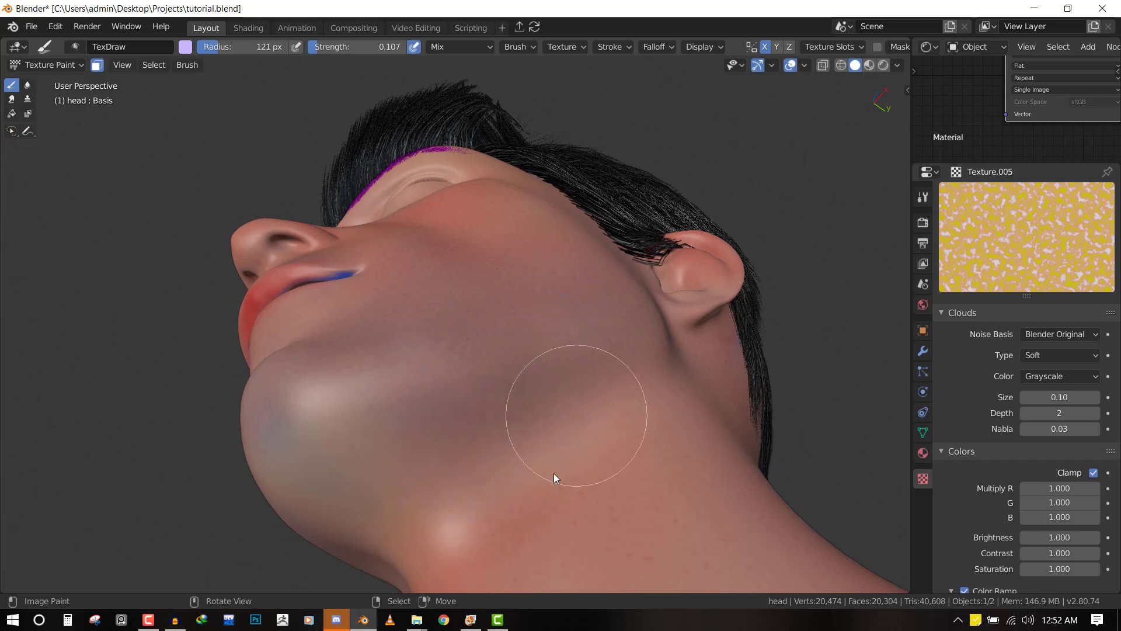
{"action": "middle_click_drag", "start_coordinate": [553, 472], "coordinate": [543, 470]}
{"action": "key", "text": "f"}
{"action": "left_click", "coordinate": [557, 469]}
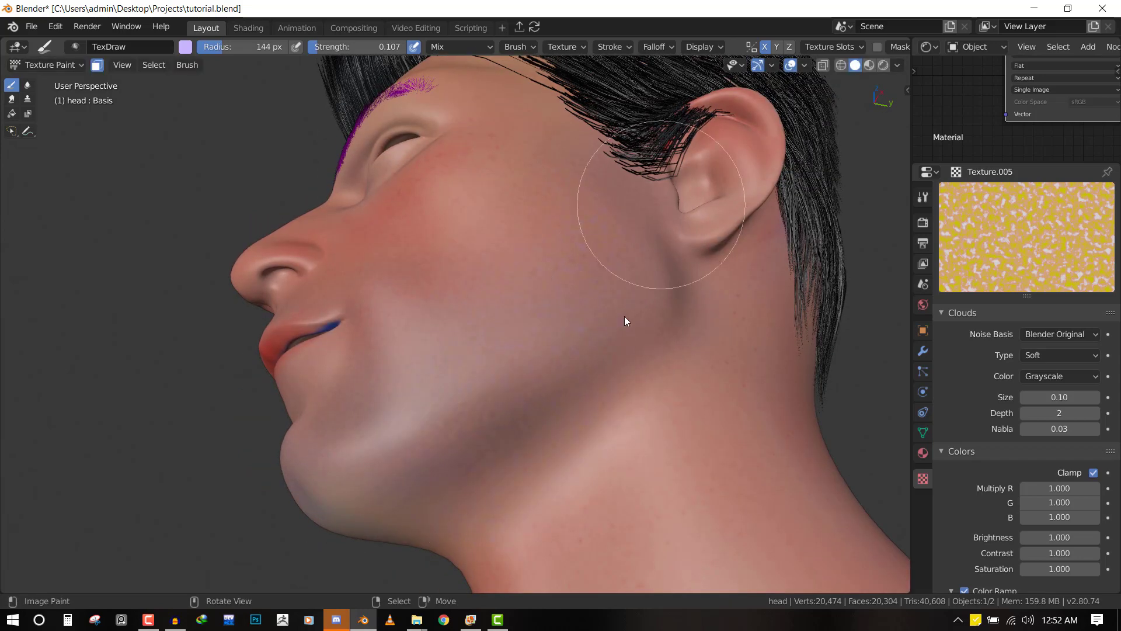
Reduce the brush radius to 63 px and change the brush colour to pale green
{"action": "key", "text": "KP_1"}
{"action": "key", "text": "f"}
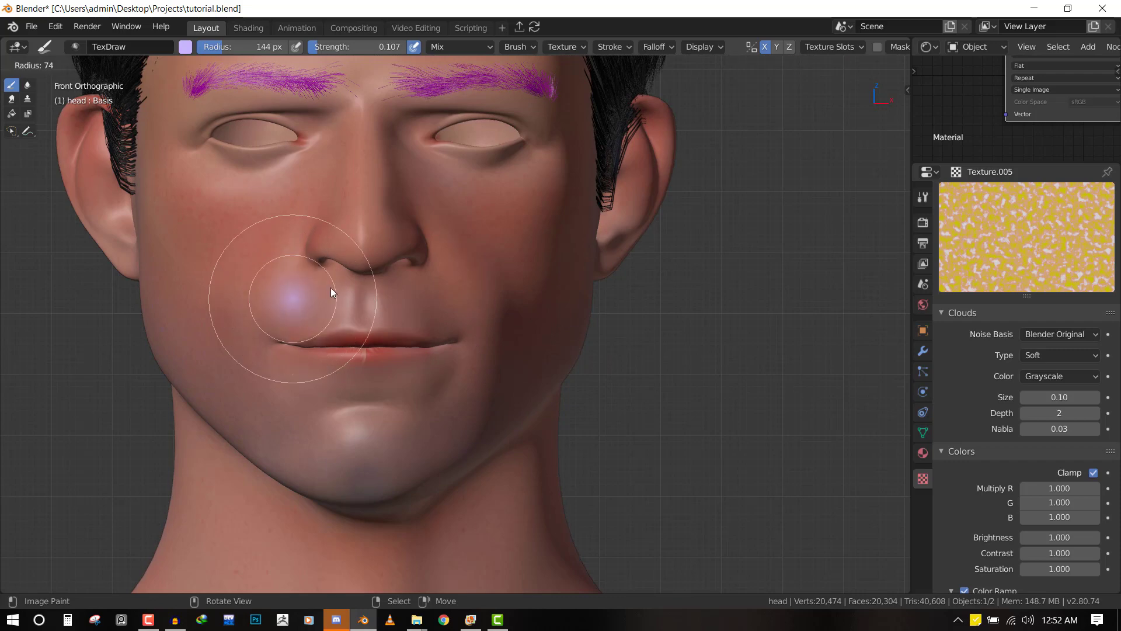
{"action": "left_click", "coordinate": [331, 287]}
{"action": "scroll", "coordinate": [402, 180], "scroll_direction": "up", "scroll_amount": 2}
{"action": "scroll", "coordinate": [463, 329], "scroll_direction": "up", "scroll_amount": 3, "text": "shift"}
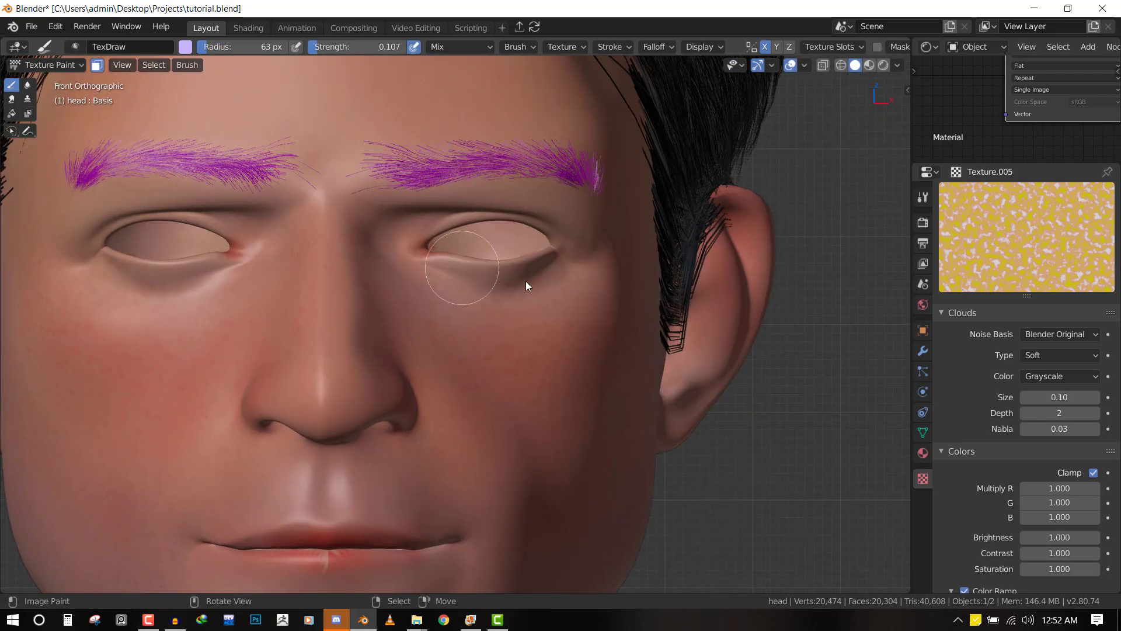
{"action": "left_click", "coordinate": [185, 47]}
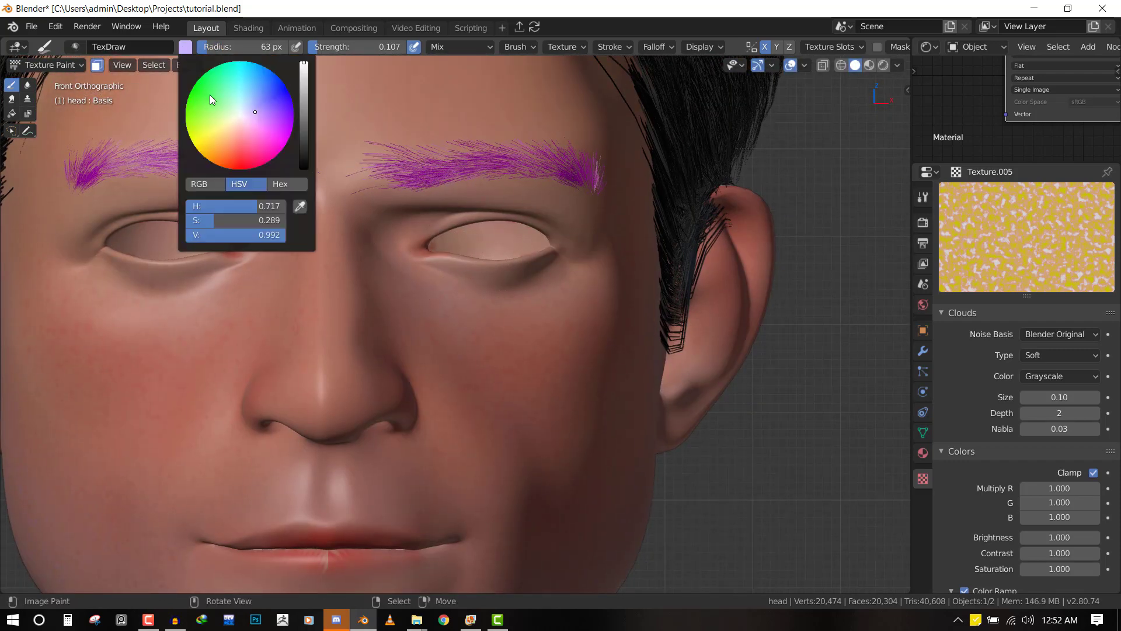
{"action": "left_click_drag", "start_coordinate": [233, 112], "coordinate": [227, 106]}
Focus on the inner eye corner and set the brush radius to 80 px and the strength to 0.237
{"action": "middle_click_drag", "start_coordinate": [440, 323], "coordinate": [418, 270]}
{"action": "scroll", "coordinate": [418, 270], "scroll_direction": "up", "scroll_amount": 2}
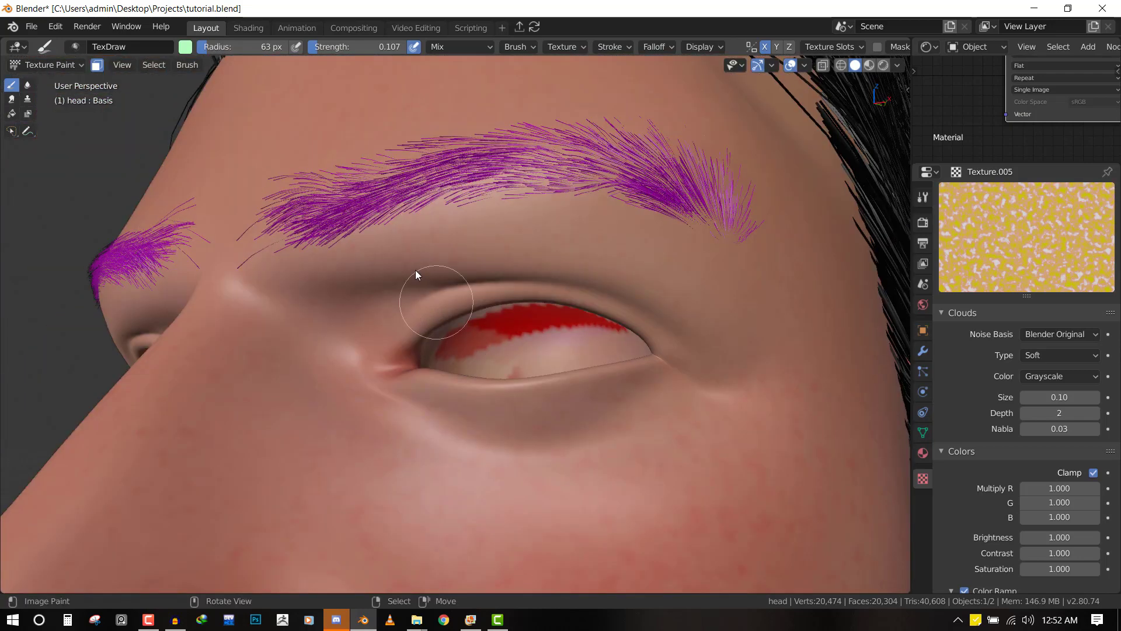
{"action": "key", "text": "f"}
{"action": "left_click", "coordinate": [385, 324]}
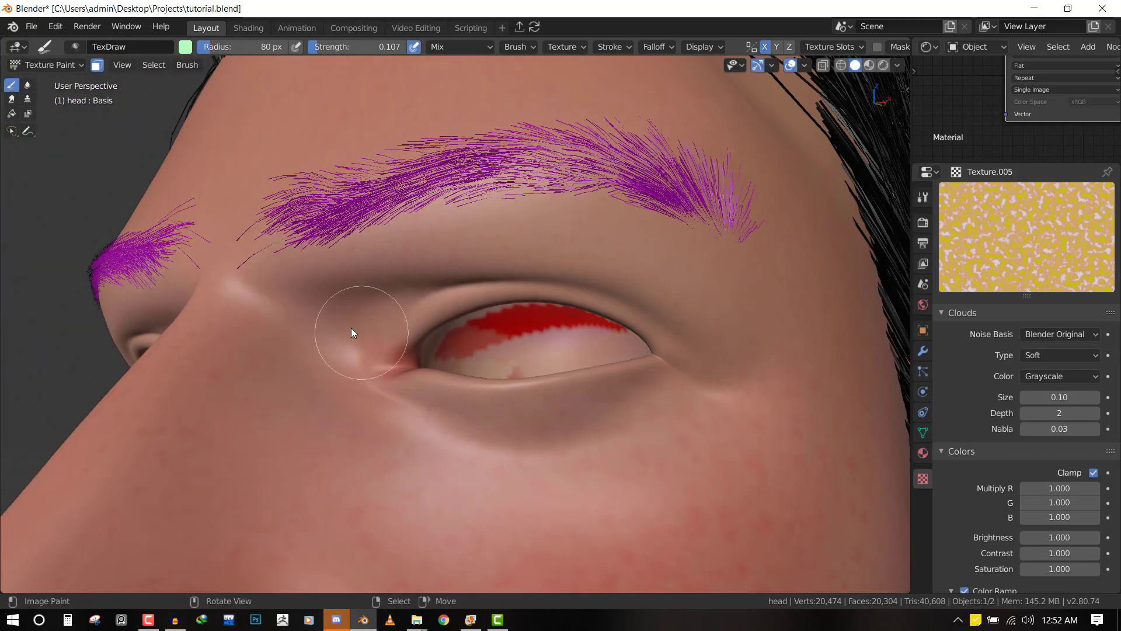
{"action": "key", "text": "shift+f"}
{"action": "left_click", "coordinate": [330, 340]}
Shift the clouds texture's colour ramp stops, placing the red stop at 0.307 and the white stop at 0.462
{"action": "scroll", "coordinate": [1071, 573], "scroll_direction": "down", "scroll_amount": 4}
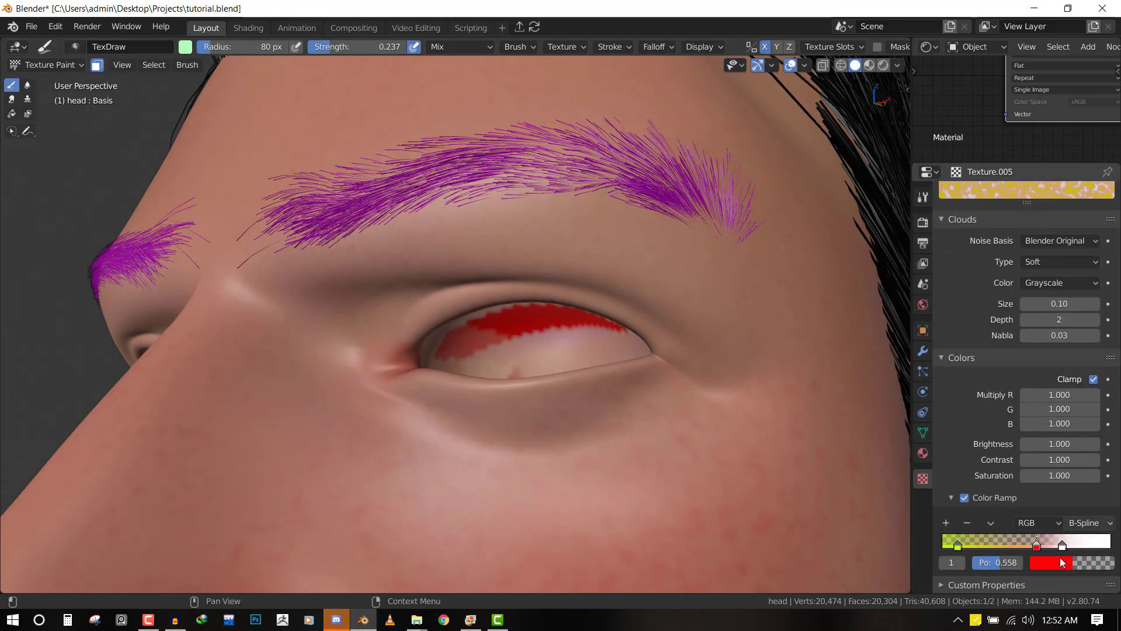
{"action": "left_click_drag", "start_coordinate": [1028, 536], "coordinate": [985, 540]}
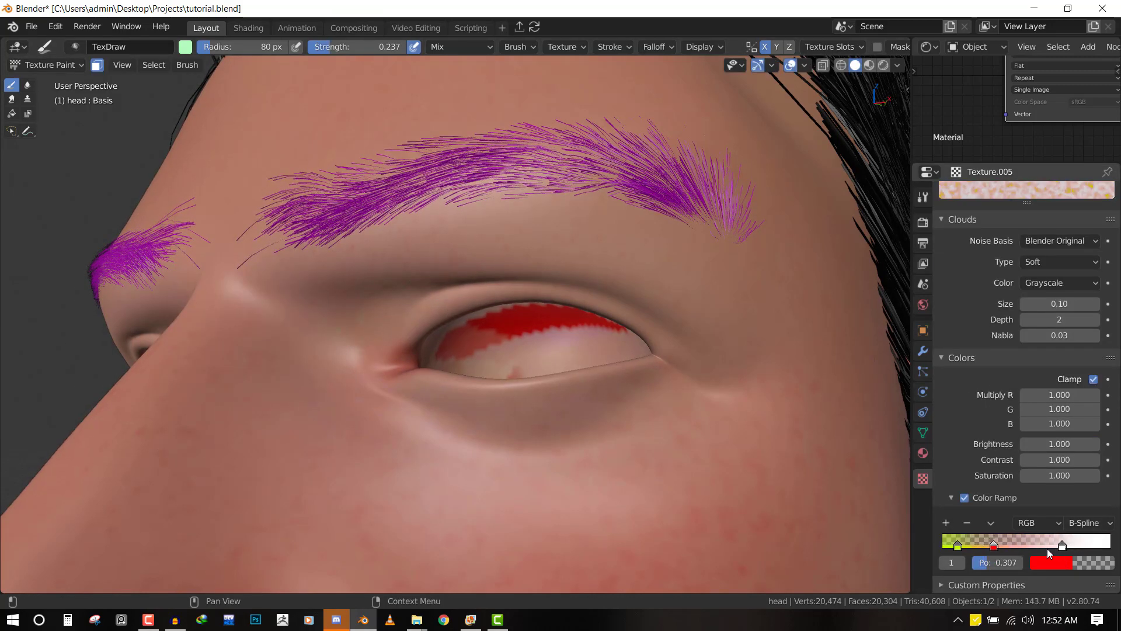
{"action": "left_click_drag", "start_coordinate": [1059, 541], "coordinate": [1017, 543]}
Tint the inner eye socket beside the nose bridge pale green, lowering the strength to 0.111 and using a 95 px radius
{"action": "scroll", "coordinate": [227, 251], "scroll_direction": "up", "scroll_amount": 2}
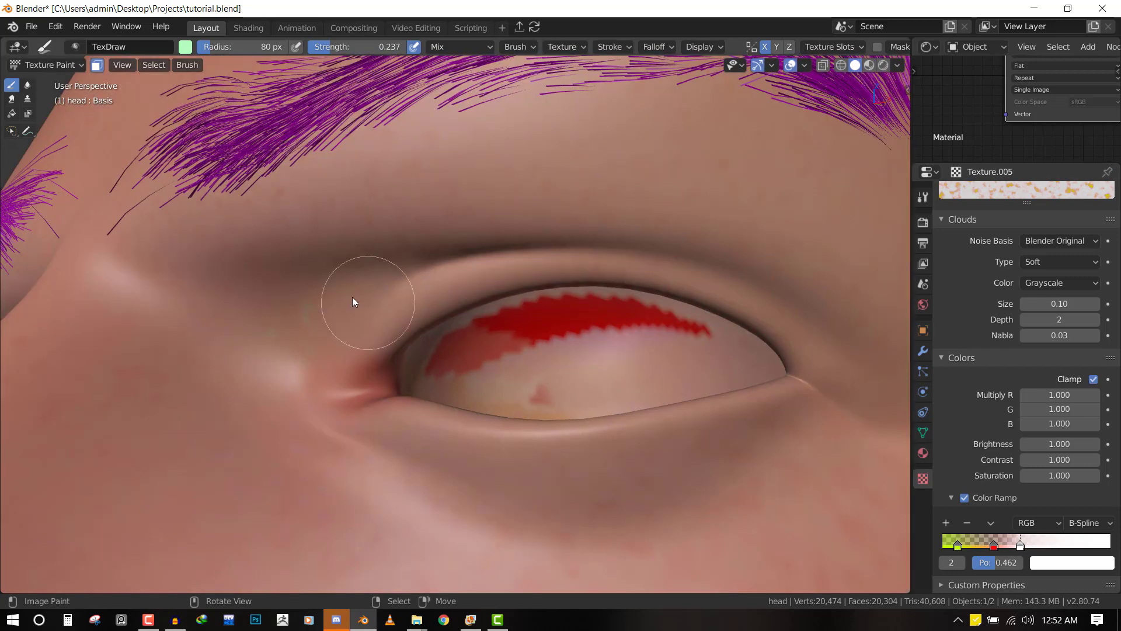
{"action": "key", "text": "shift+f"}
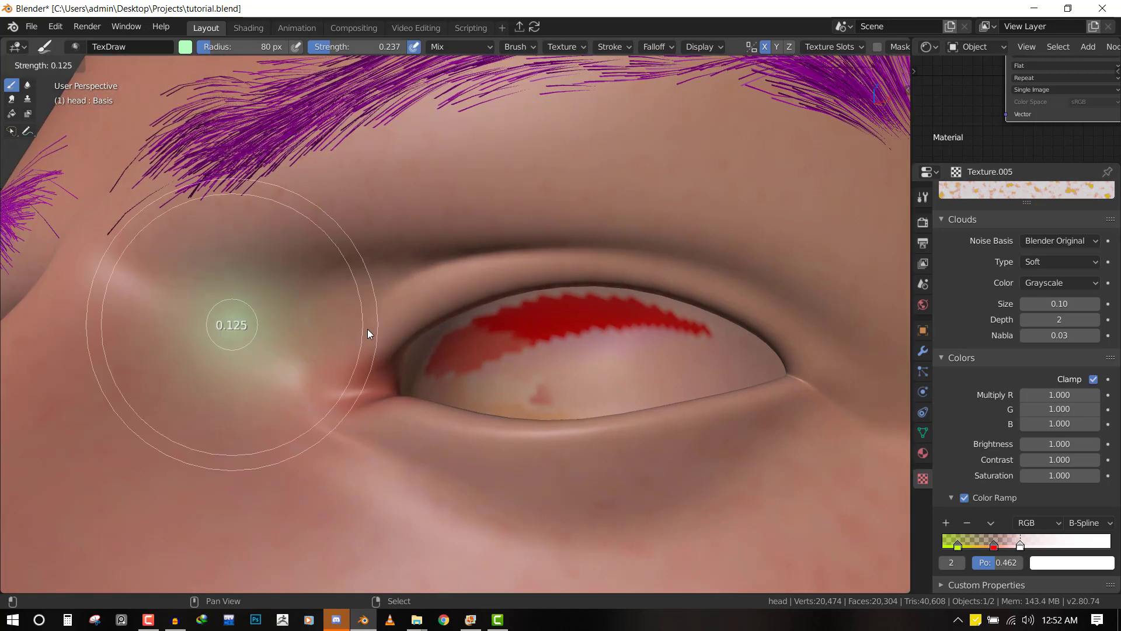
{"action": "left_click", "coordinate": [363, 328]}
{"action": "key", "text": "f"}
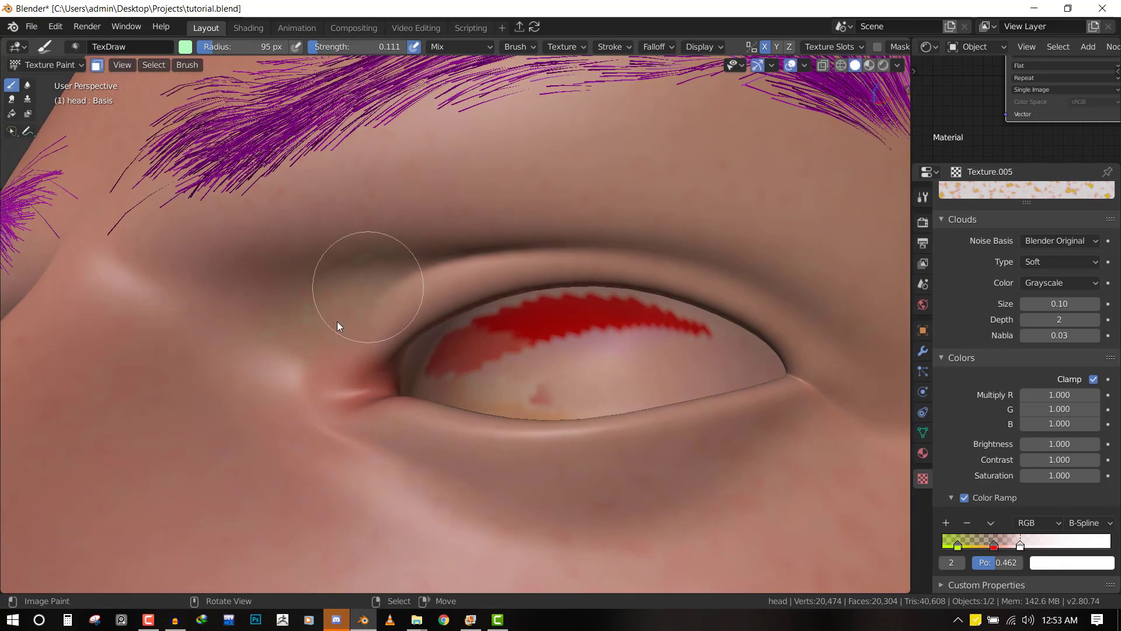
{"action": "left_click", "coordinate": [312, 383]}
Enlarge the brush radius to 131 px and spread the pale green tint around the inner eye sockets and under the eyes
{"action": "key", "text": "f"}
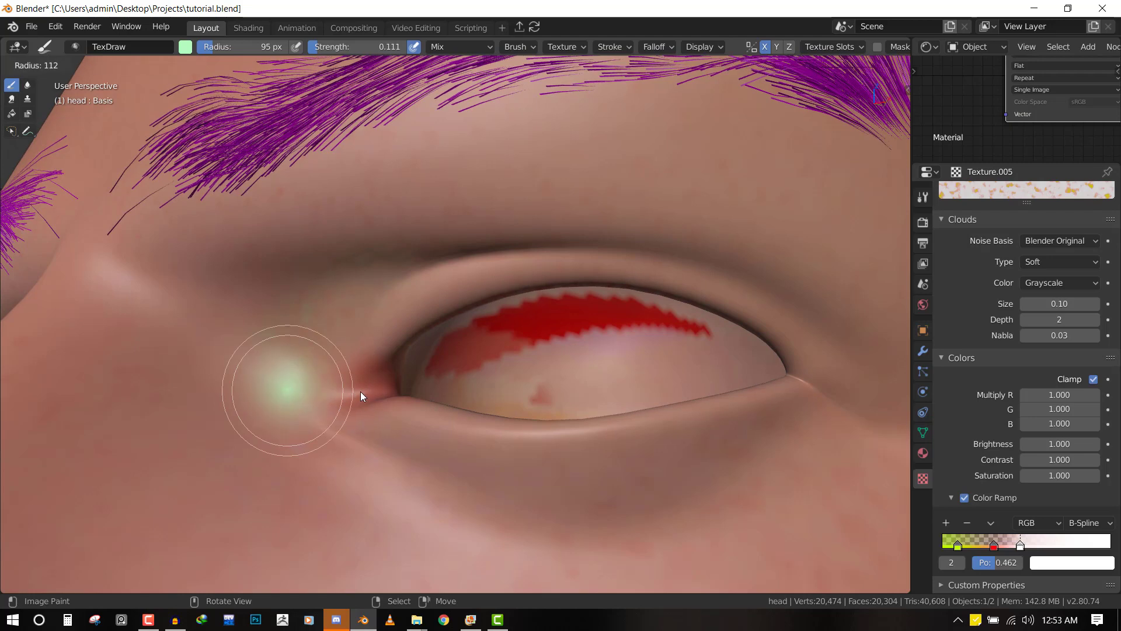
{"action": "left_click", "coordinate": [361, 391]}
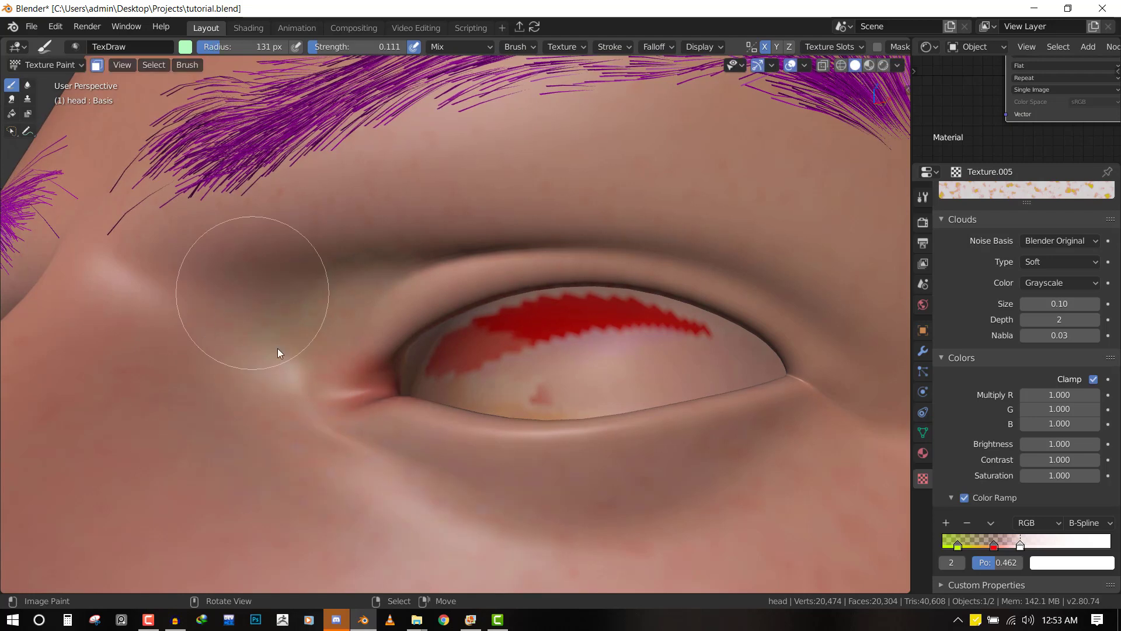
{"action": "key", "text": "KP_1"}
{"action": "scroll", "coordinate": [470, 453], "scroll_direction": "down", "scroll_amount": 2}
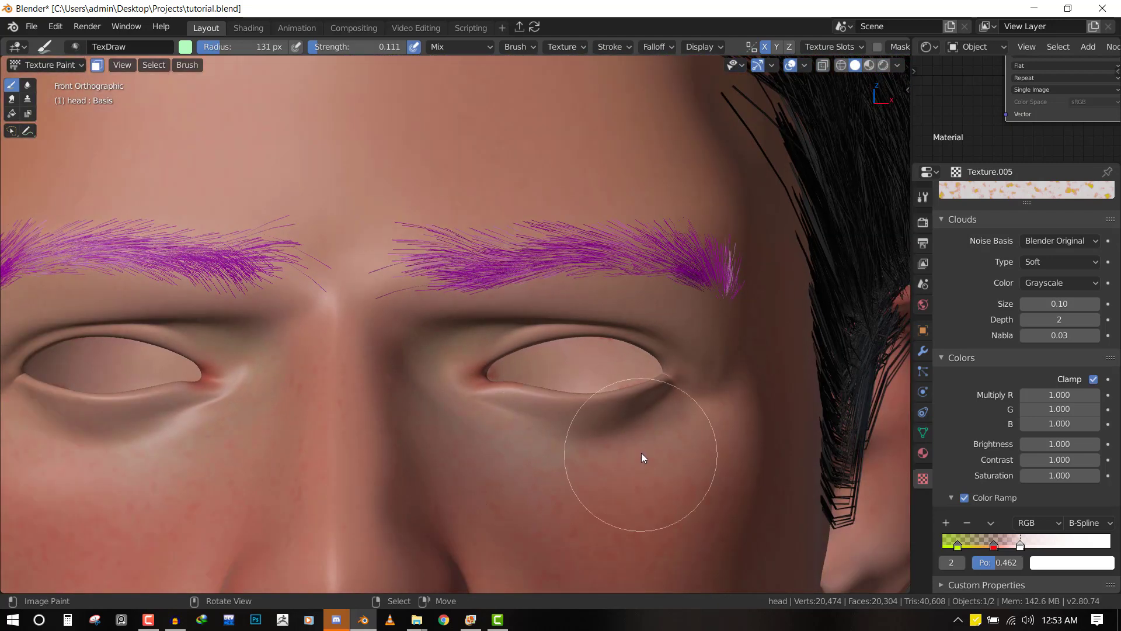
{"action": "scroll", "coordinate": [584, 461], "scroll_direction": "down", "scroll_amount": 3}
{"action": "scroll", "coordinate": [579, 328], "scroll_direction": "up", "scroll_amount": 4}
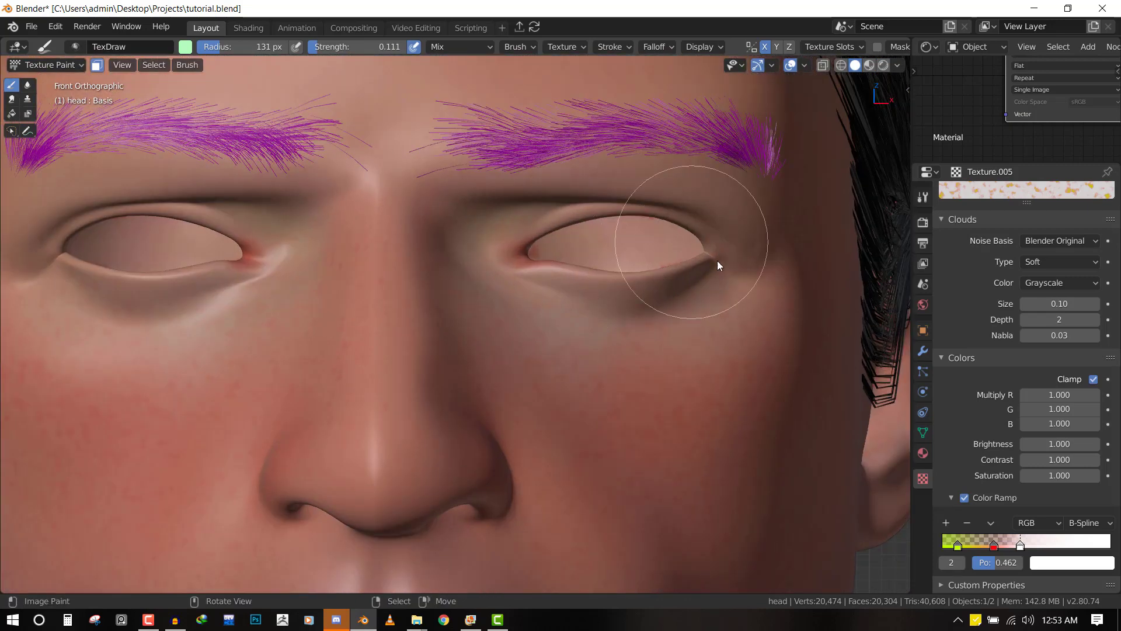
Change the brush colour to light orange and reduce the radius to 83 px for the area beside the nostril
{"action": "left_click", "coordinate": [185, 47]}
{"action": "left_click_drag", "start_coordinate": [218, 114], "coordinate": [224, 143]}
{"action": "key", "text": "f"}
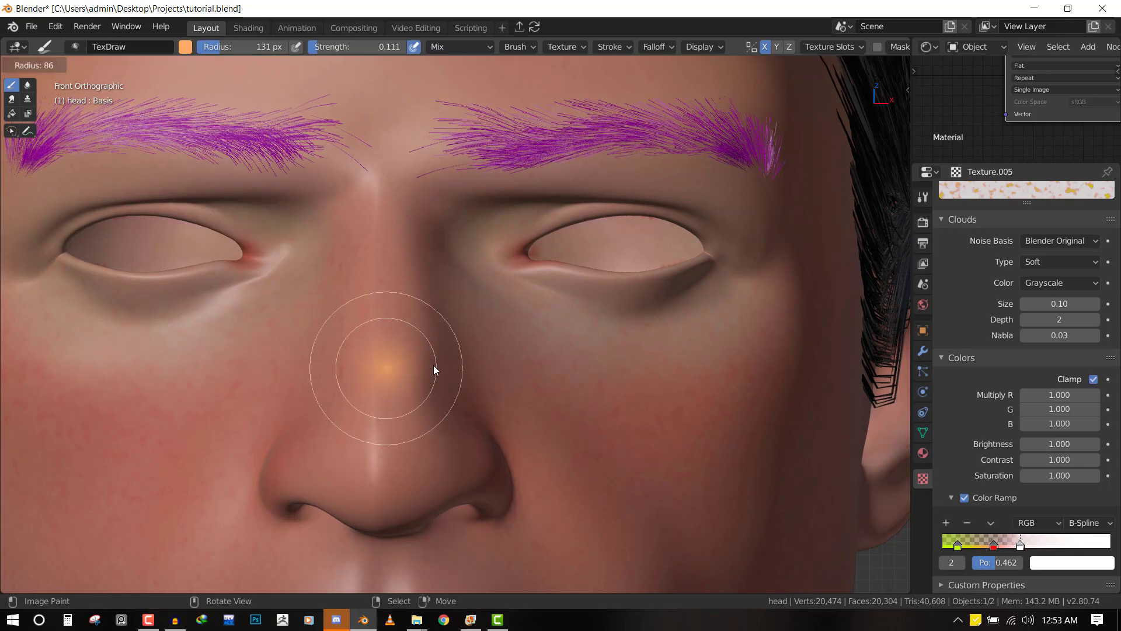
{"action": "left_click", "coordinate": [433, 367]}
{"action": "middle_click_drag", "start_coordinate": [578, 505], "coordinate": [513, 461]}
{"action": "scroll", "coordinate": [350, 356], "scroll_direction": "up", "scroll_amount": 5}
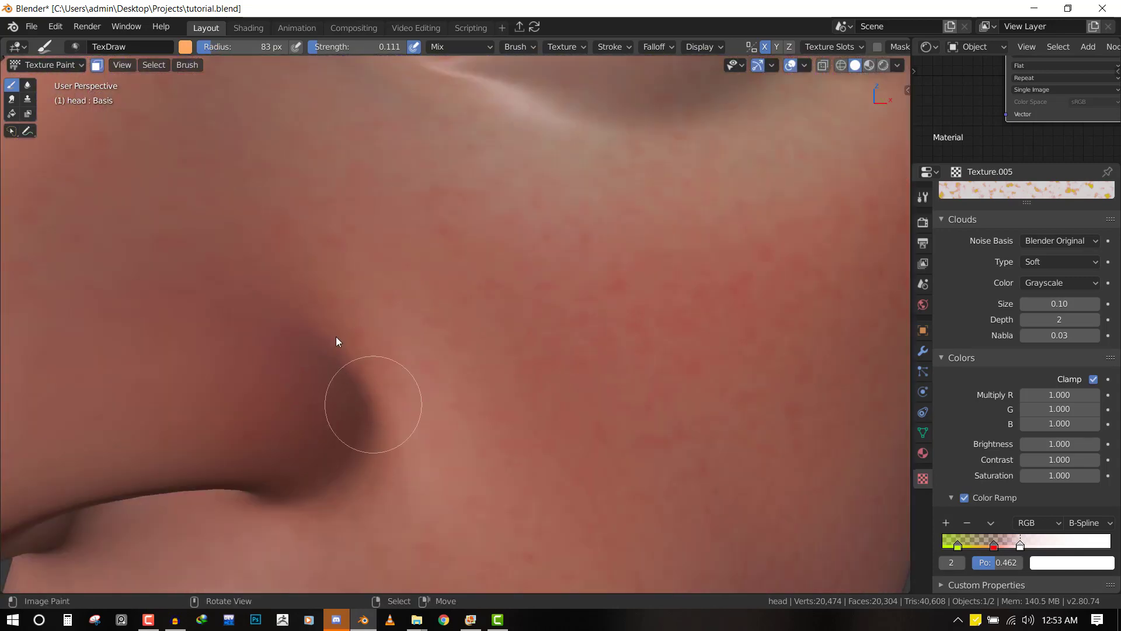
Paint the orange tint along the crease beside the nostril, enlarging the radius to 135 px and 177 px and raising the strength to 0.233
{"action": "key", "text": "f"}
{"action": "left_click", "coordinate": [363, 393]}
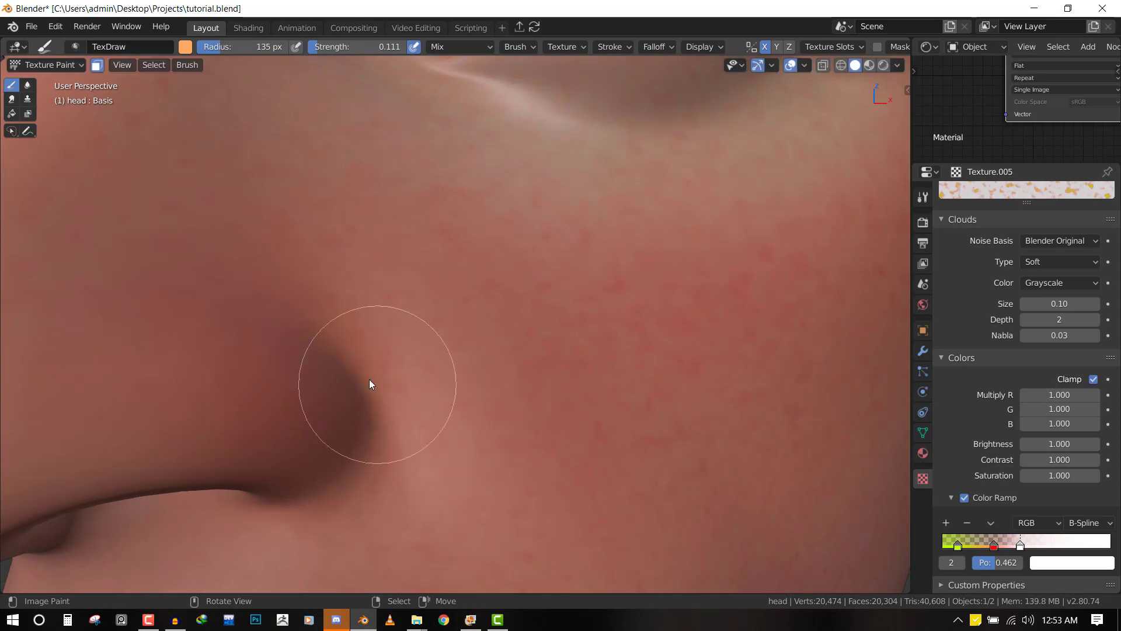
{"action": "key", "text": "f"}
{"action": "left_click", "coordinate": [393, 355]}
{"action": "key", "text": "shift+f"}
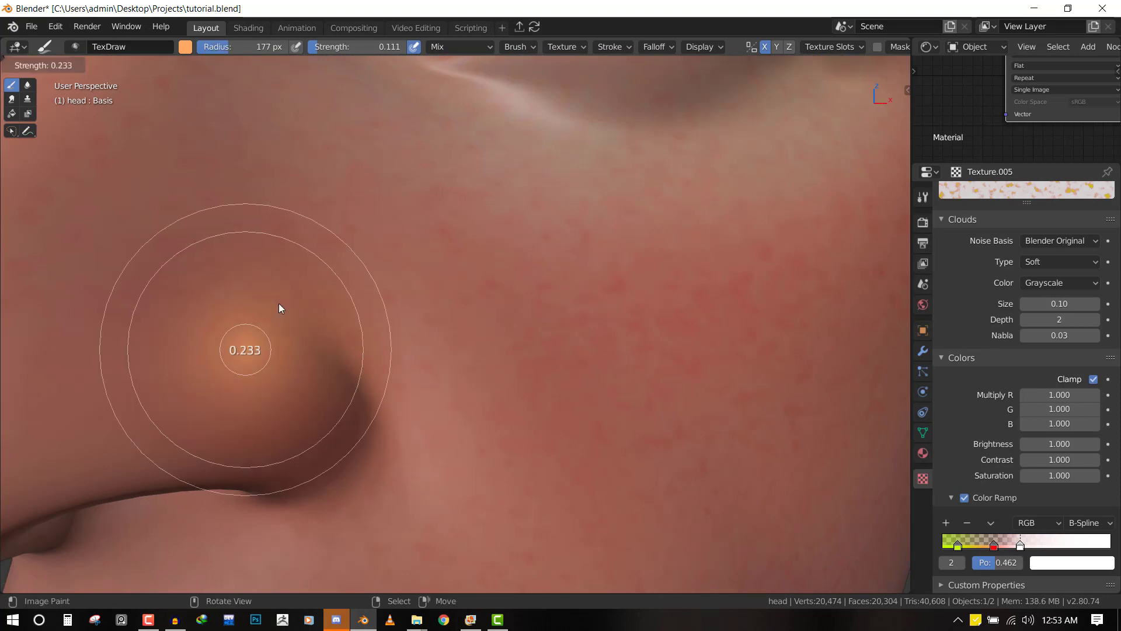
{"action": "left_click", "coordinate": [395, 361]}
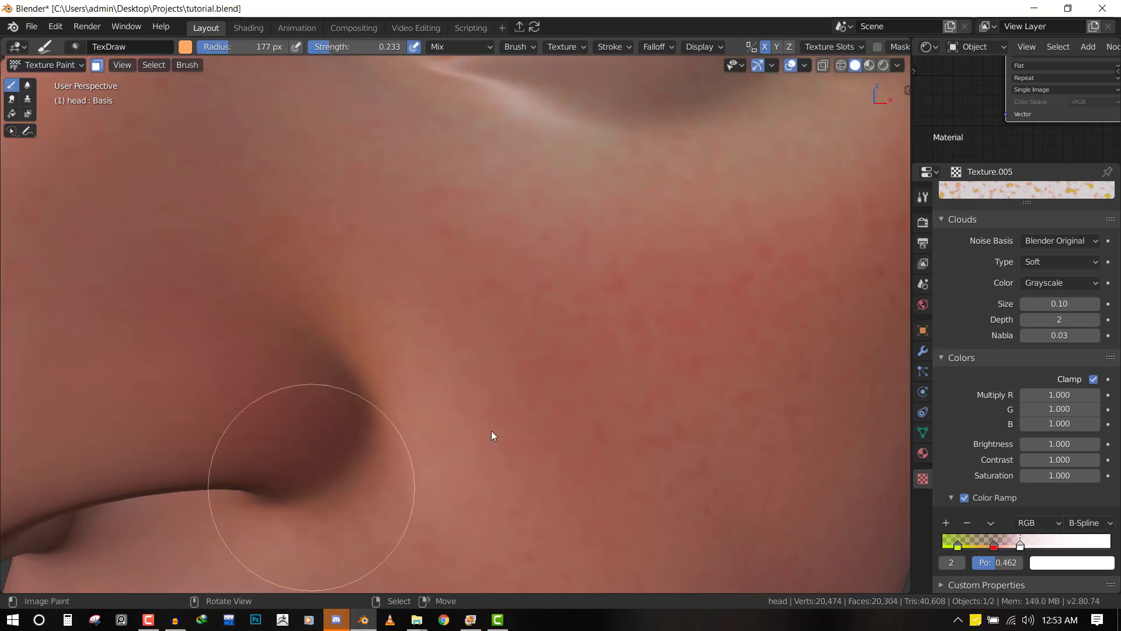
{"action": "key", "text": "KP_1"}
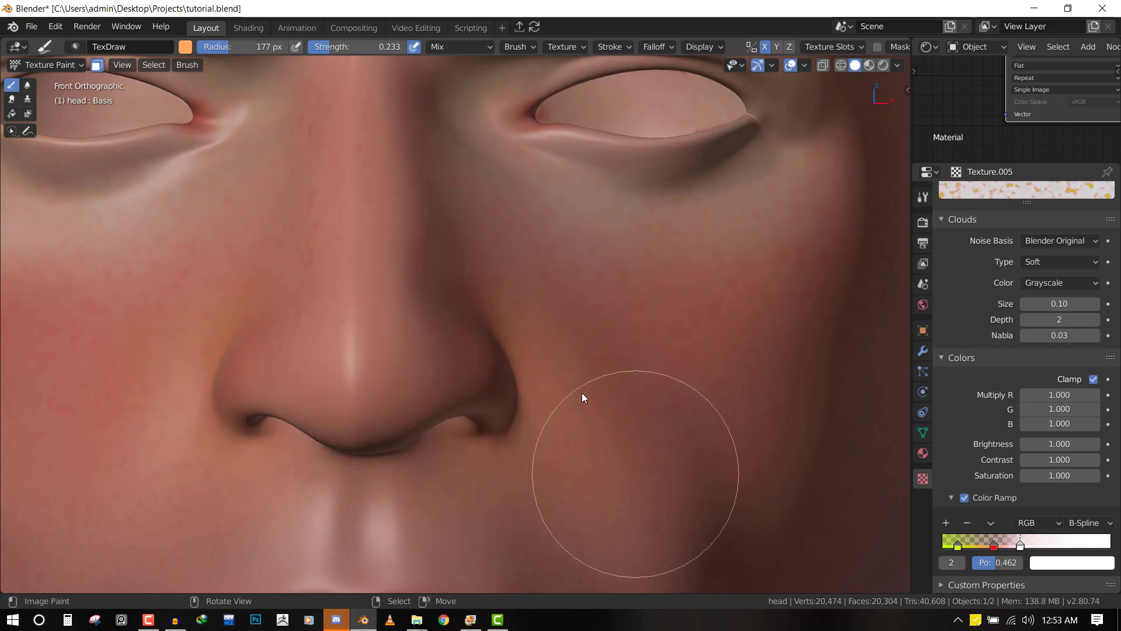
Reduce the brush radius to 117 px and extend the orange tint down the smile lines and around the mouth
{"action": "scroll", "coordinate": [583, 455], "scroll_direction": "down", "scroll_amount": 4}
{"action": "scroll", "coordinate": [532, 408], "scroll_direction": "up", "scroll_amount": 2}
{"action": "key", "text": "f"}
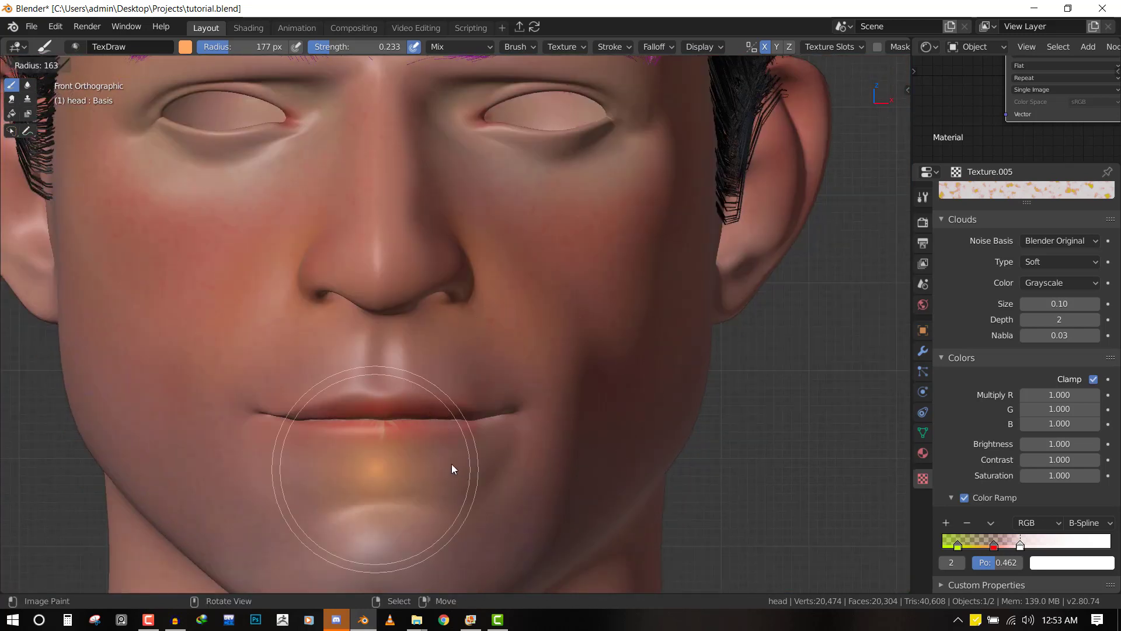
{"action": "left_click", "coordinate": [505, 450]}
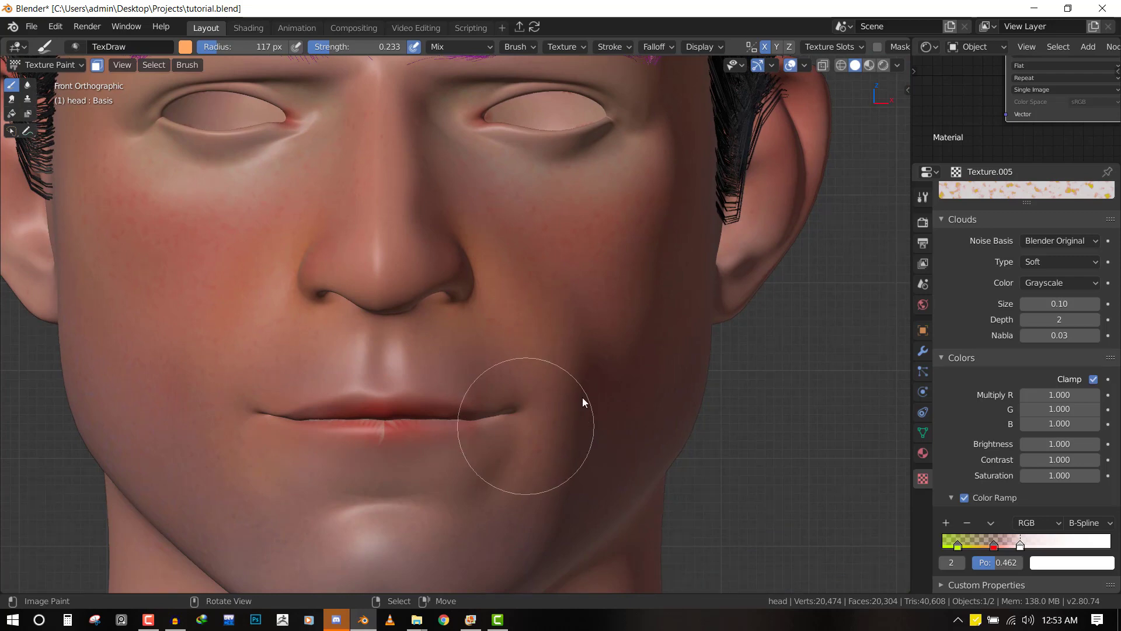
{"action": "scroll", "coordinate": [613, 420], "scroll_direction": "down", "scroll_amount": 4}
{"action": "scroll", "coordinate": [531, 315], "scroll_direction": "up", "scroll_amount": 5}
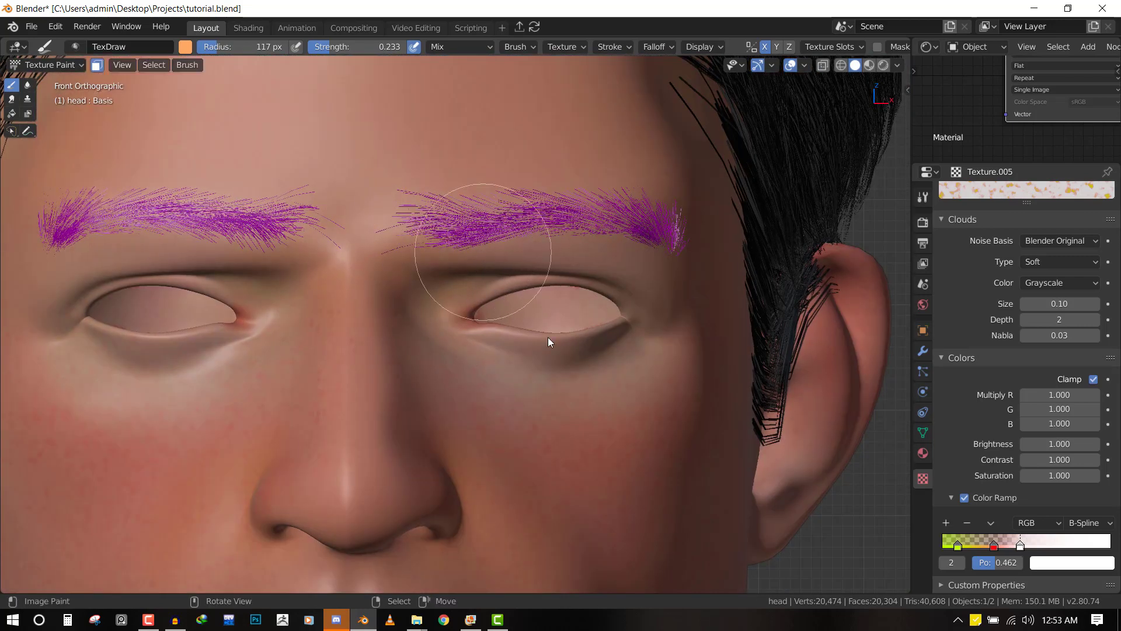
Extend the orange tint over the outer eye corners and upper cheeks with the 117 px brush
{"action": "mouse_move", "coordinate": [548, 337]}
{"action": "middle_mouse_down"}
{"action": "mouse_move", "coordinate": [489, 385]}
{"action": "mouse_move", "coordinate": [595, 333]}
{"action": "middle_mouse_up"}
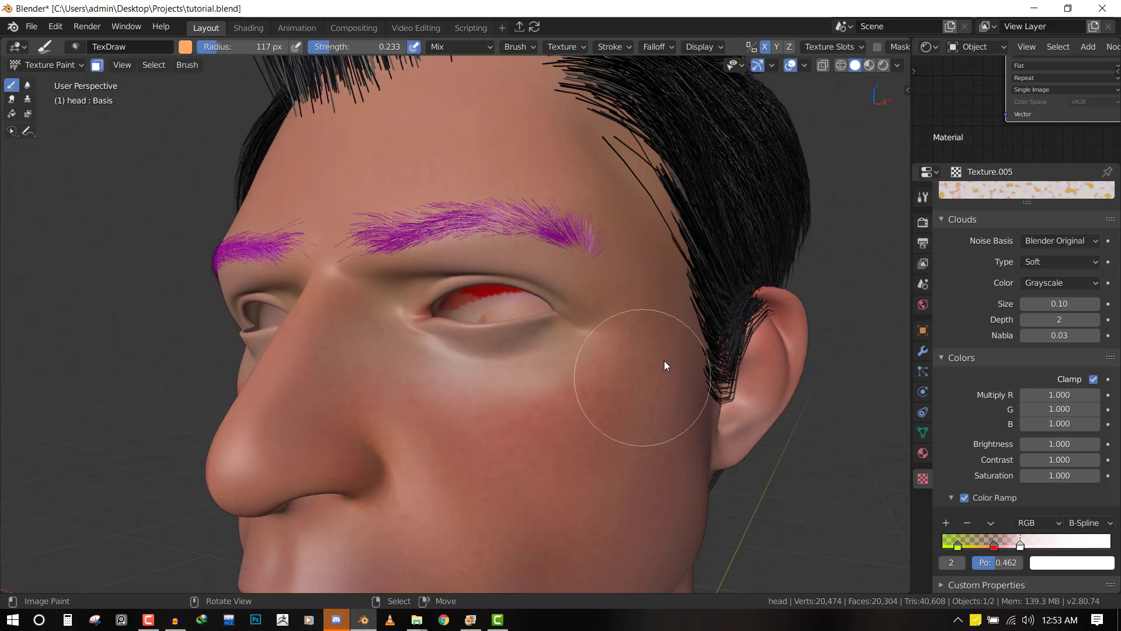
{"action": "key", "text": "KP_1"}
{"action": "scroll", "coordinate": [525, 470], "scroll_direction": "down", "scroll_amount": 3}
{"action": "mouse_move", "coordinate": [503, 475]}
{"action": "middle_mouse_down"}
{"action": "mouse_move", "coordinate": [467, 339]}
{"action": "mouse_move", "coordinate": [570, 330]}
{"action": "middle_mouse_up"}
{"action": "scroll", "coordinate": [570, 330], "scroll_direction": "up", "scroll_amount": 3}
{"action": "mouse_move", "coordinate": [620, 219]}
{"action": "middle_mouse_down"}
{"action": "mouse_move", "coordinate": [568, 233]}
{"action": "mouse_move", "coordinate": [677, 158]}
{"action": "middle_mouse_up"}
{"action": "scroll", "coordinate": [678, 153], "scroll_direction": "down", "scroll_amount": 3}
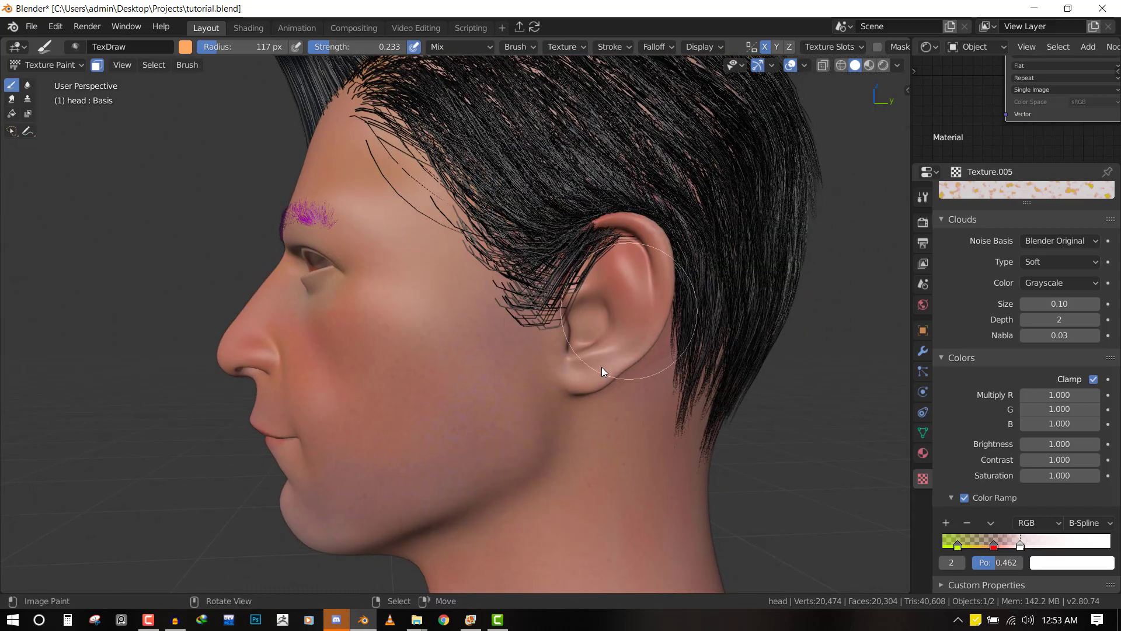
Reduce the brush radius to 45 px and check the orange tint on the face from the front and side
{"action": "key", "text": "KP_1"}
{"action": "scroll", "coordinate": [583, 318], "scroll_direction": "up", "scroll_amount": 4}
{"action": "key", "text": "f"}
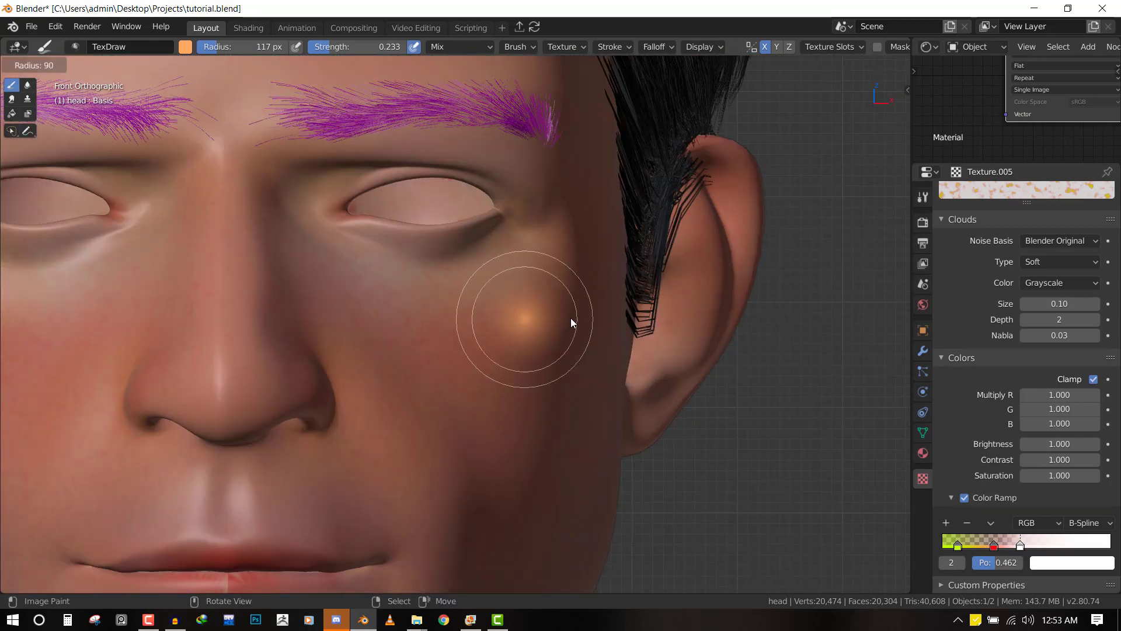
{"action": "left_click", "coordinate": [538, 314]}
{"action": "middle_click_drag", "start_coordinate": [553, 320], "coordinate": [601, 302], "text": "shift"}
{"action": "scroll", "coordinate": [469, 312], "scroll_direction": "down", "scroll_amount": 7}
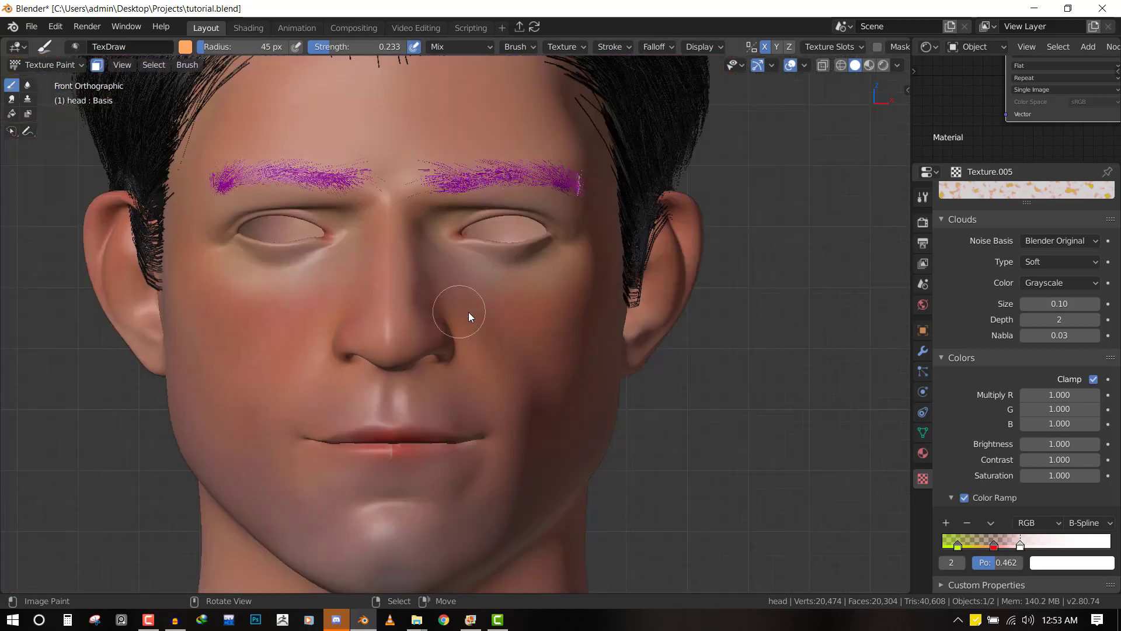
{"action": "middle_click_drag", "start_coordinate": [470, 343], "coordinate": [362, 330]}
{"action": "scroll", "coordinate": [464, 325], "scroll_direction": "up", "scroll_amount": 5}
{"action": "key", "text": "KP_1"}
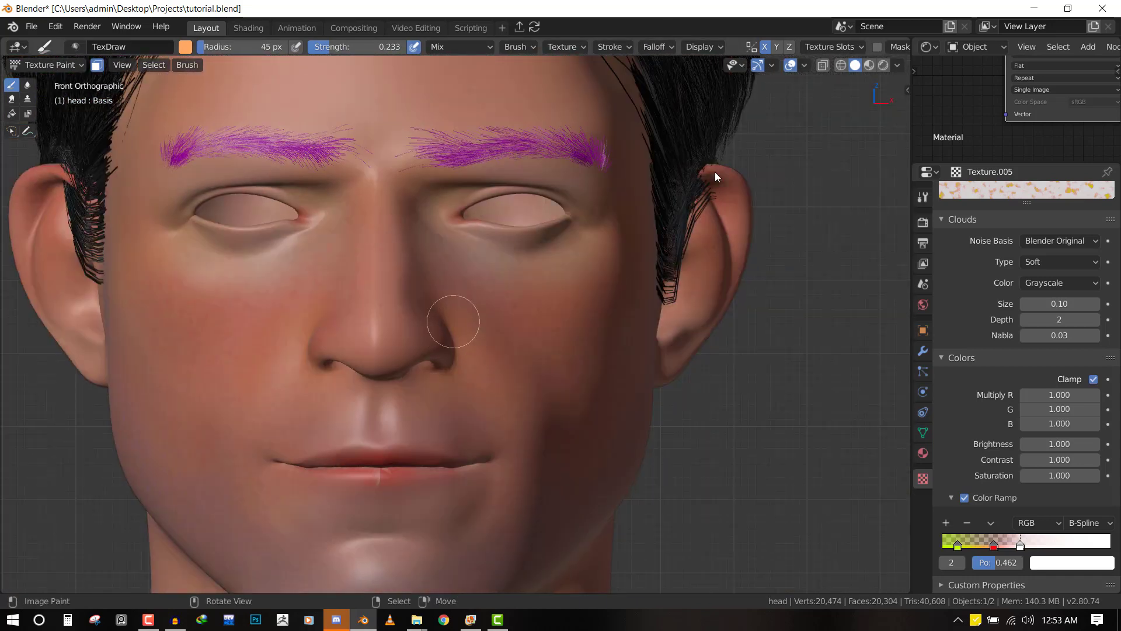
Turn off X-axis mirror painting and open the brush's stroke method choices
{"action": "left_click", "coordinate": [764, 48]}
{"action": "scroll", "coordinate": [391, 369], "scroll_direction": "down", "scroll_amount": 2}
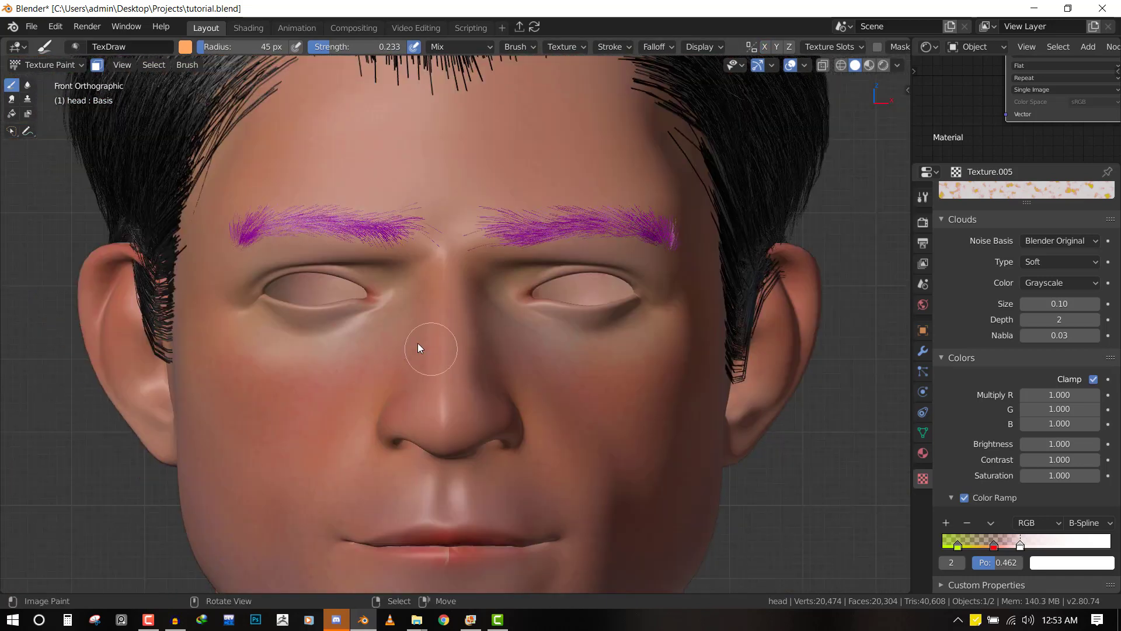
{"action": "scroll", "coordinate": [418, 343], "scroll_direction": "up", "scroll_amount": 3}
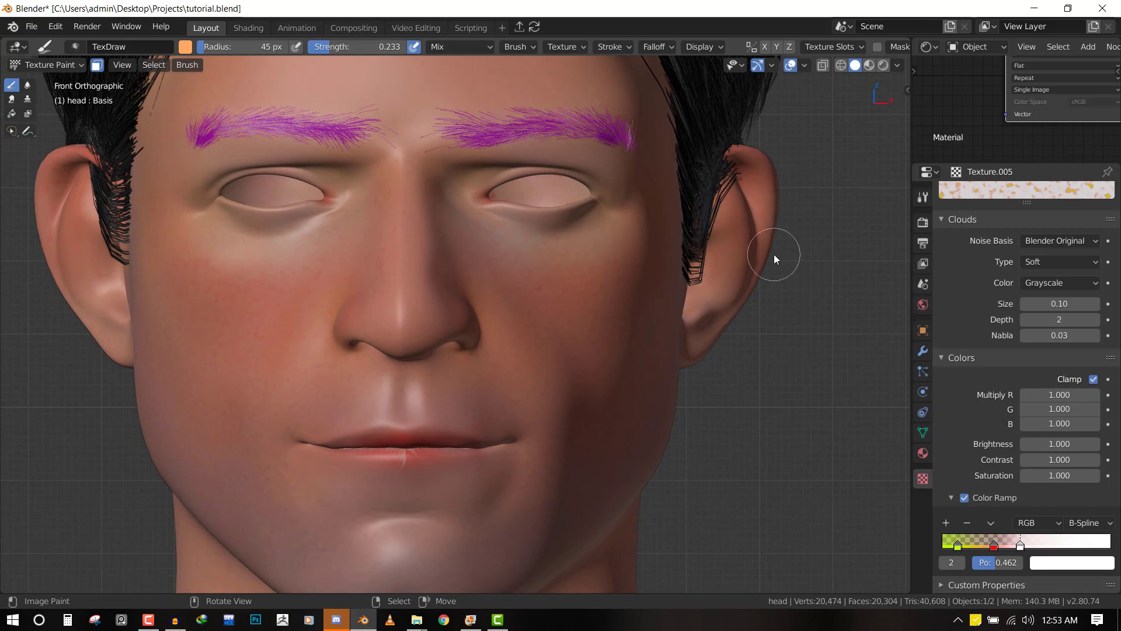
{"action": "key", "text": "shift+space"}
{"action": "left_click", "coordinate": [614, 48]}
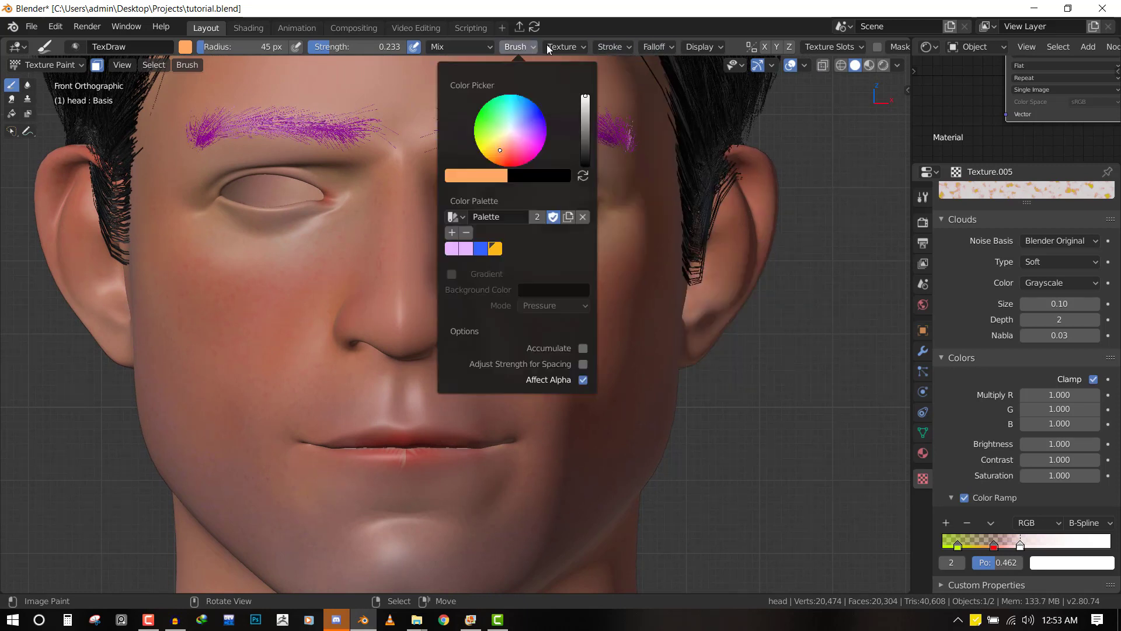
{"action": "mouse_move", "coordinate": [610, 48]}
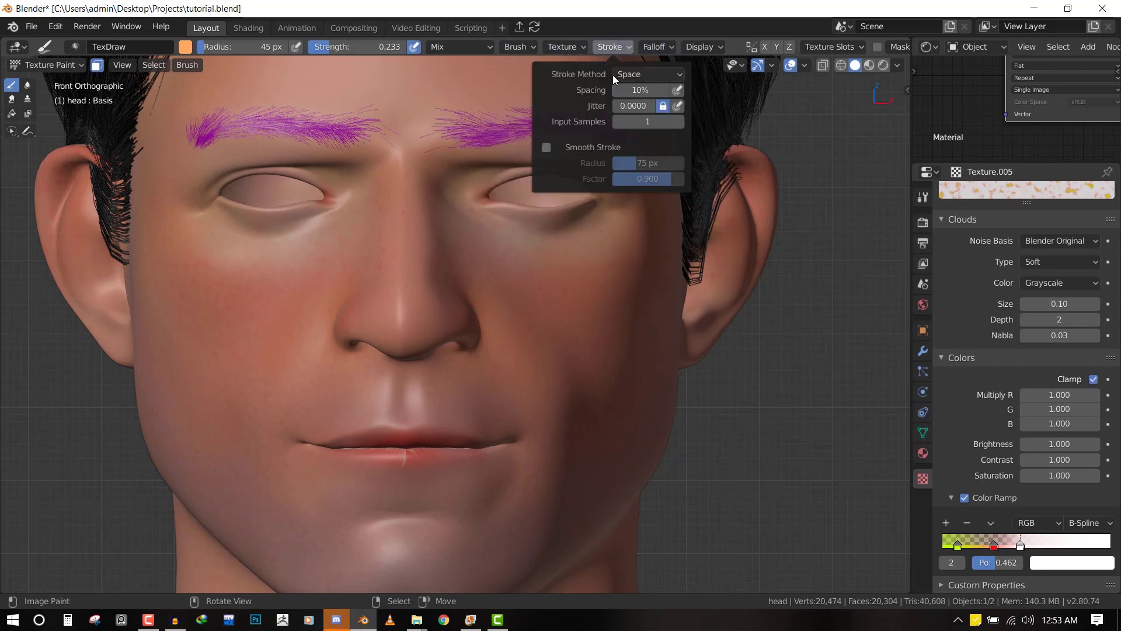
{"action": "left_click", "coordinate": [633, 74]}
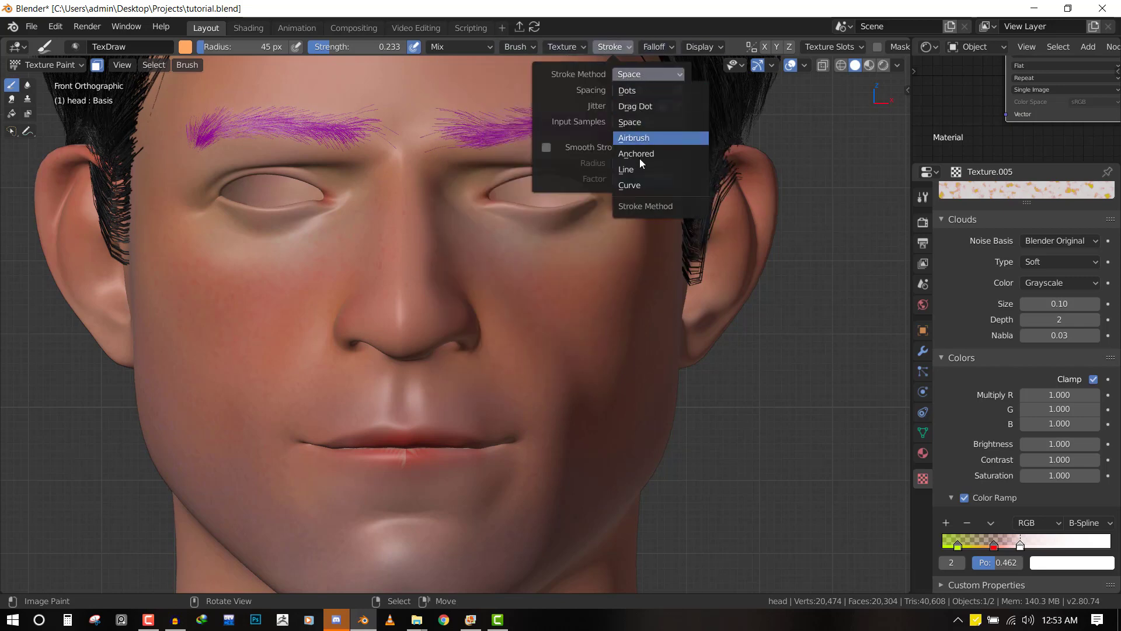
Delete the red stop from the clouds texture's colour ramp
{"action": "scroll", "coordinate": [460, 262], "scroll_direction": "up", "scroll_amount": 2}
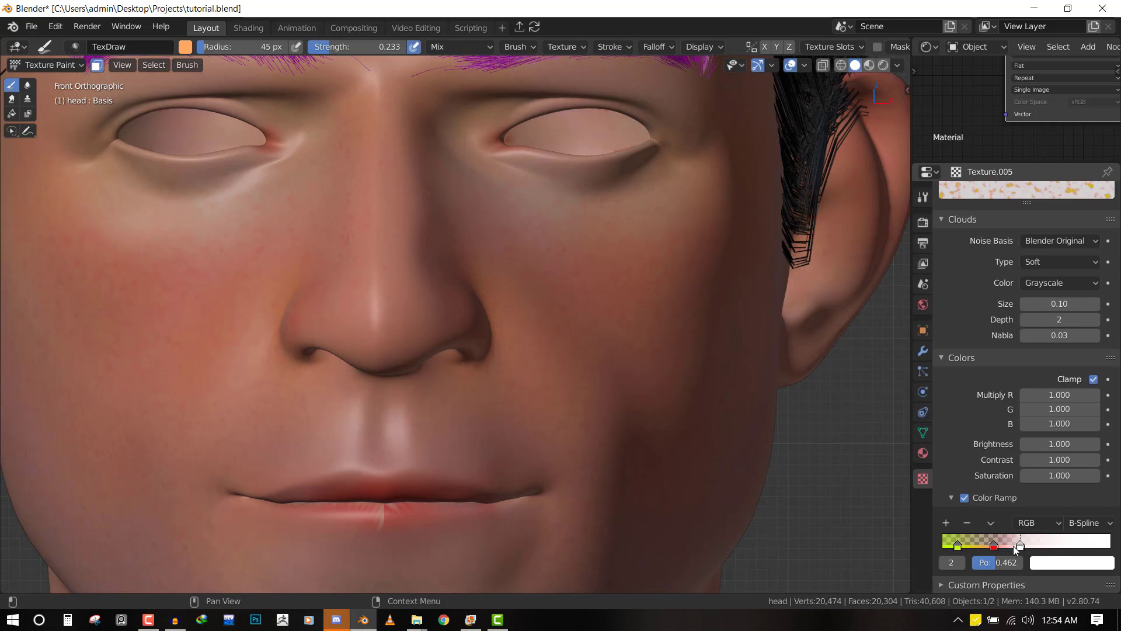
{"action": "left_click", "coordinate": [993, 545]}
{"action": "left_click", "coordinate": [966, 522]}
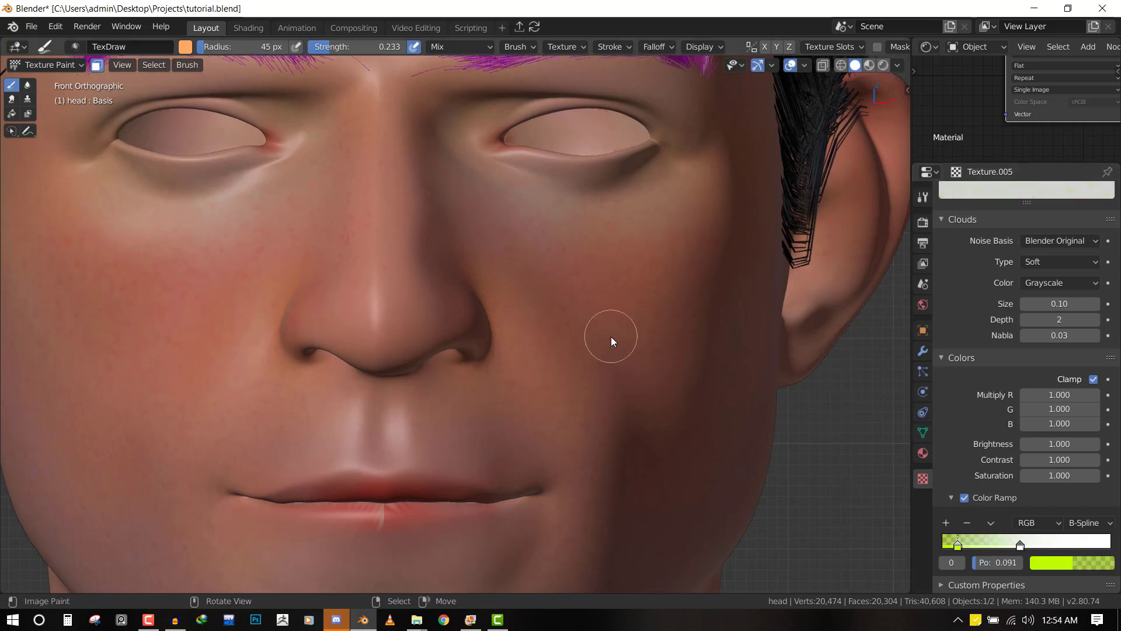
Set the brush radius to 130 px and strength to 0.966, and try an orange stroke on the cheek under the eye
{"action": "key", "text": "f"}
{"action": "left_click", "coordinate": [668, 361]}
{"action": "key", "text": "shift+f"}
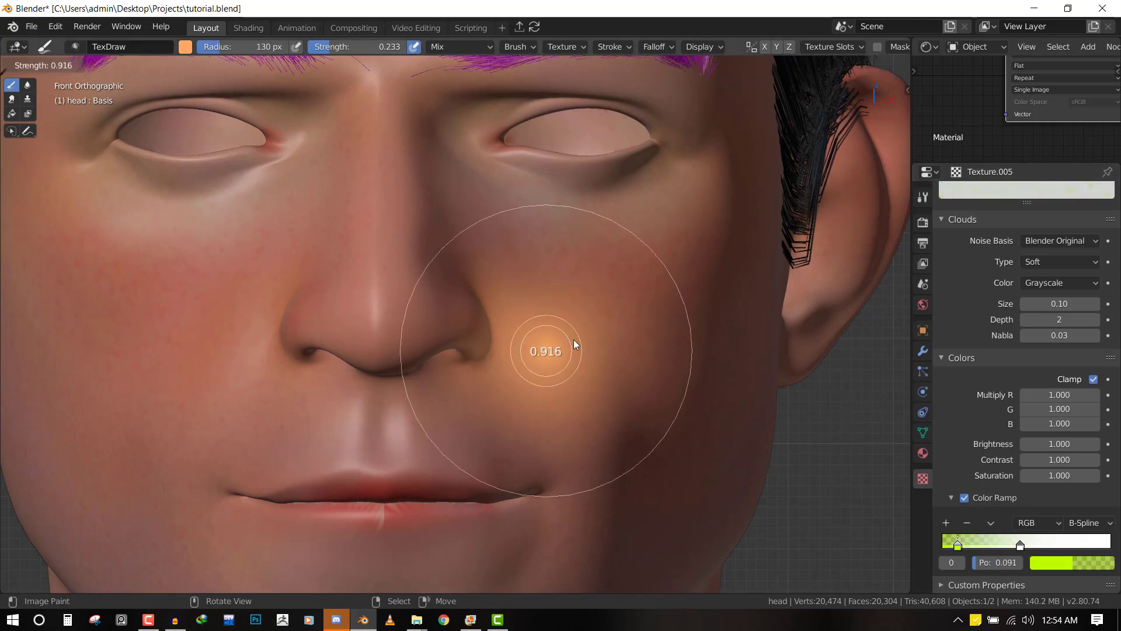
{"action": "left_click", "coordinate": [574, 340]}
{"action": "mouse_move", "coordinate": [597, 245]}
{"action": "left_mouse_down"}
{"action": "mouse_move", "coordinate": [704, 372]}
{"action": "mouse_move", "coordinate": [643, 307]}
{"action": "left_mouse_up"}
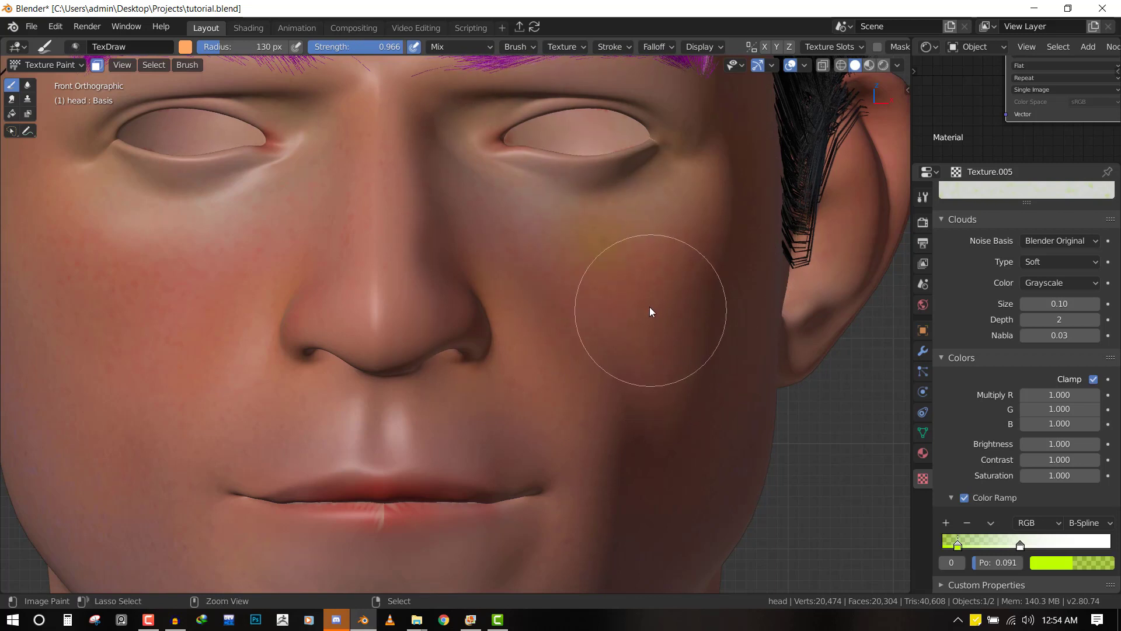
{"action": "scroll", "coordinate": [613, 250], "scroll_direction": "down", "scroll_amount": 1}
{"action": "scroll", "coordinate": [643, 303], "scroll_direction": "down", "scroll_amount": 2}
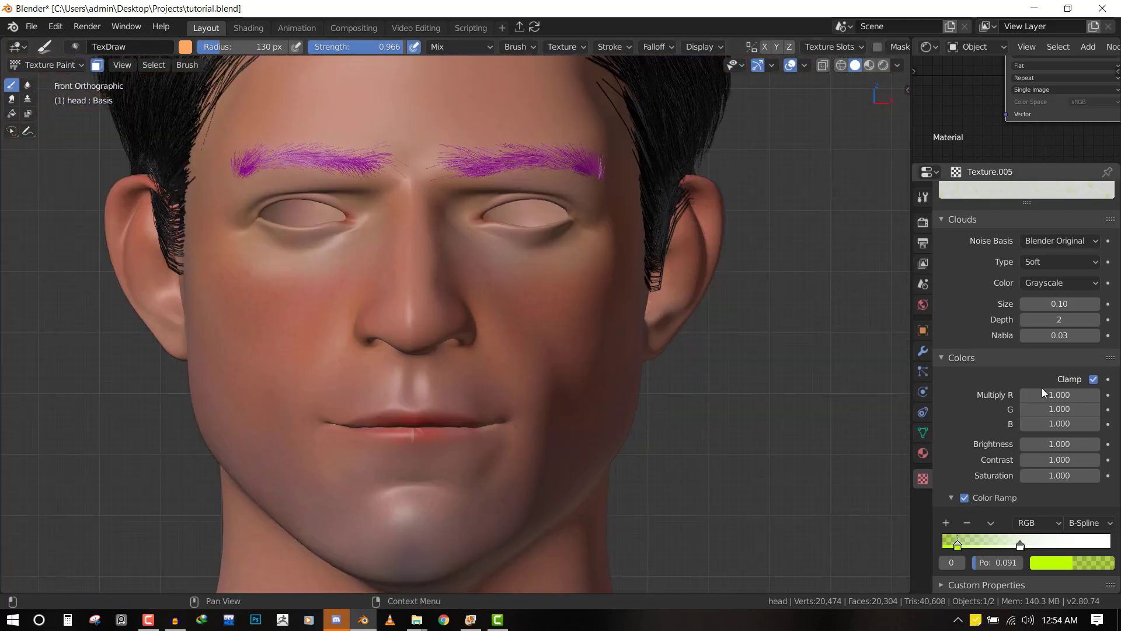
Set the clouds texture's size to 0.04
{"action": "scroll", "coordinate": [1042, 388], "scroll_direction": "up", "scroll_amount": 5}
{"action": "left_click", "coordinate": [1051, 417]}
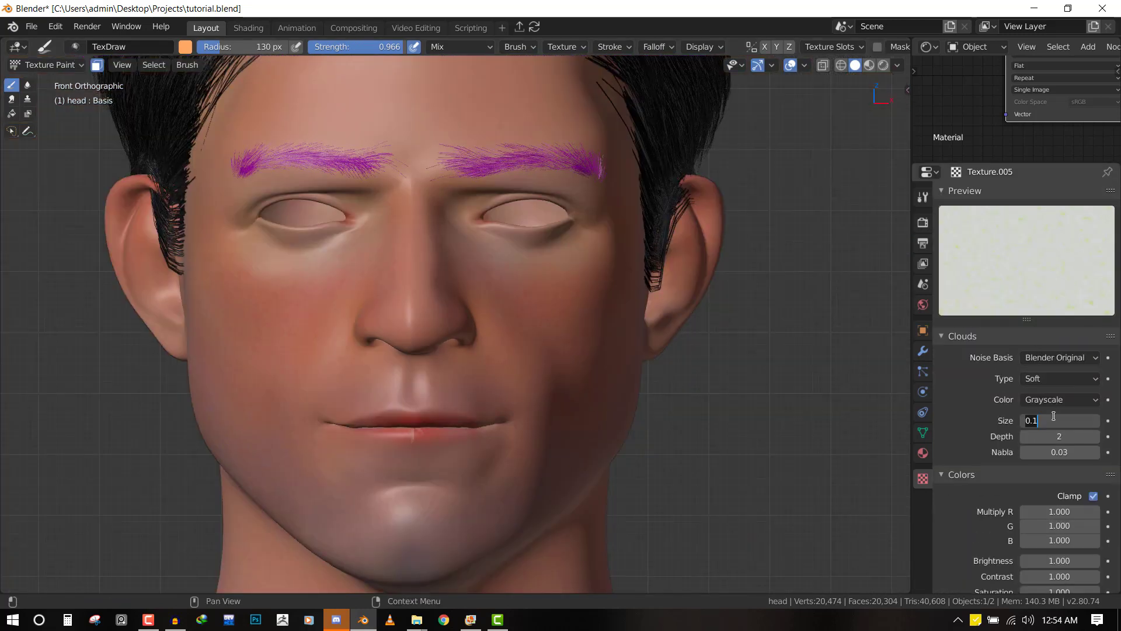
{"action": "type", "text": ".04"}
{"action": "key", "text": "Return"}
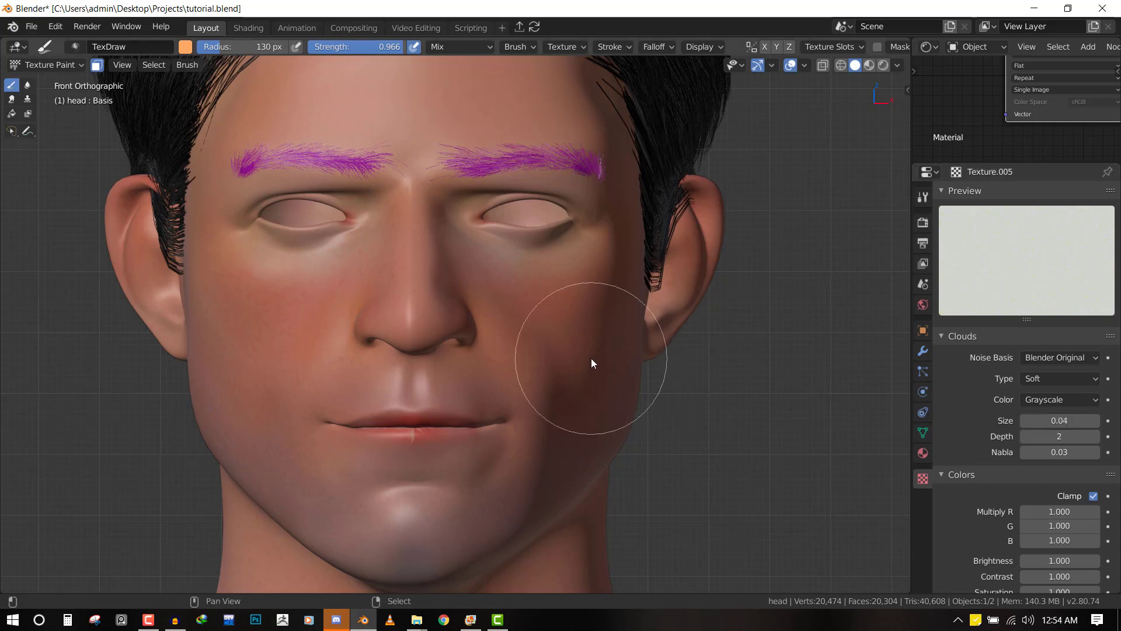
Try the clouds texture with a black dab on the cheek using the 130 px brush
{"action": "right_click", "coordinate": [590, 180]}
{"action": "left_click_drag", "start_coordinate": [658, 176], "coordinate": [658, 245]}
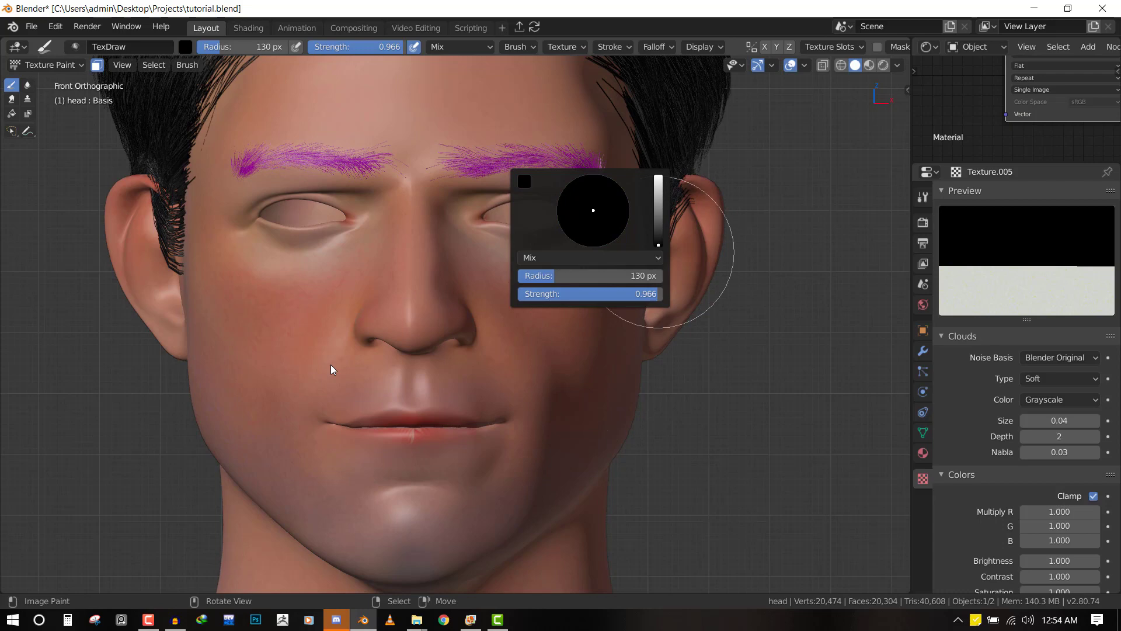
{"action": "left_click", "coordinate": [294, 368]}
{"action": "key", "text": "f"}
{"action": "key", "text": "Escape"}
{"action": "middle_click_drag", "start_coordinate": [427, 405], "coordinate": [464, 397]}
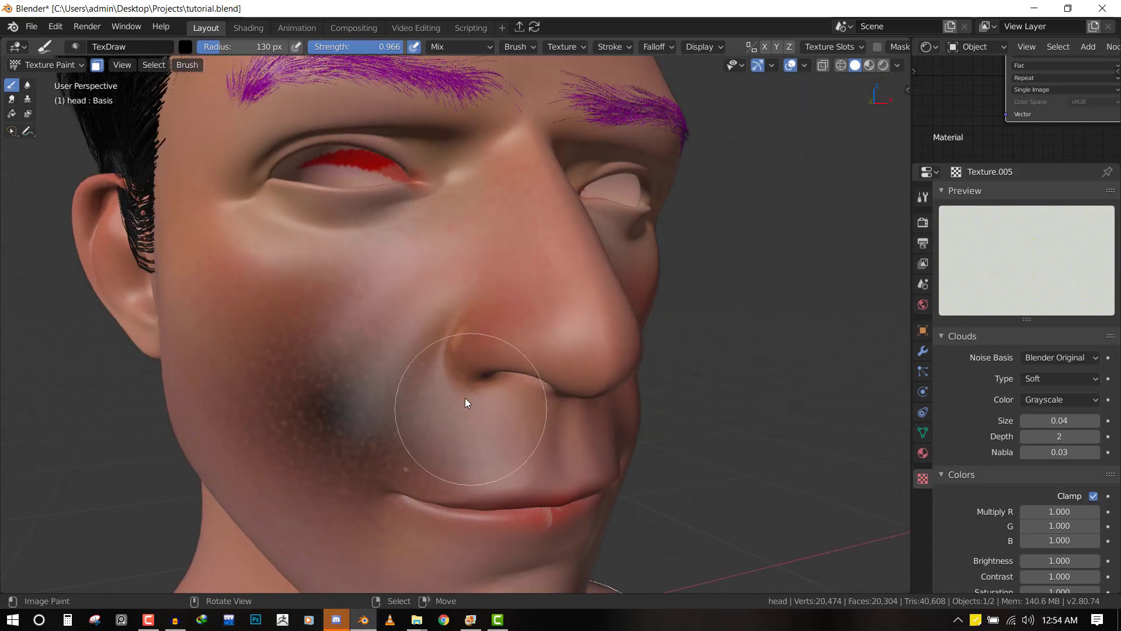
Set the brush strength to 0.330 and test it lightly on the cheek
{"action": "key", "text": "shift+f"}
{"action": "left_click", "coordinate": [429, 396]}
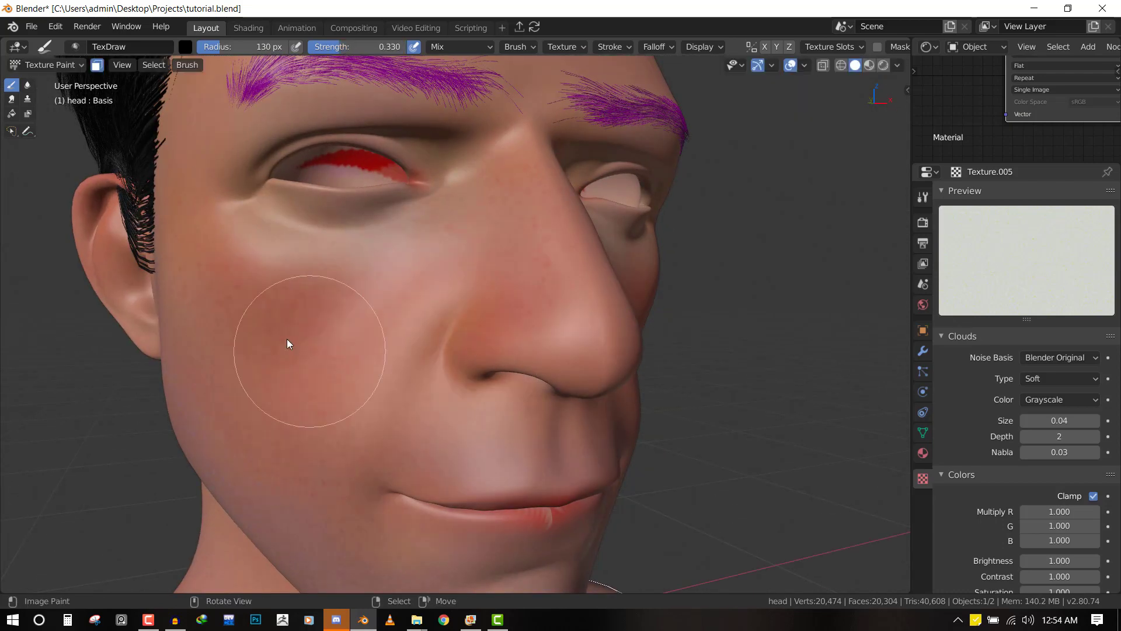
{"action": "key", "text": "KP_1"}
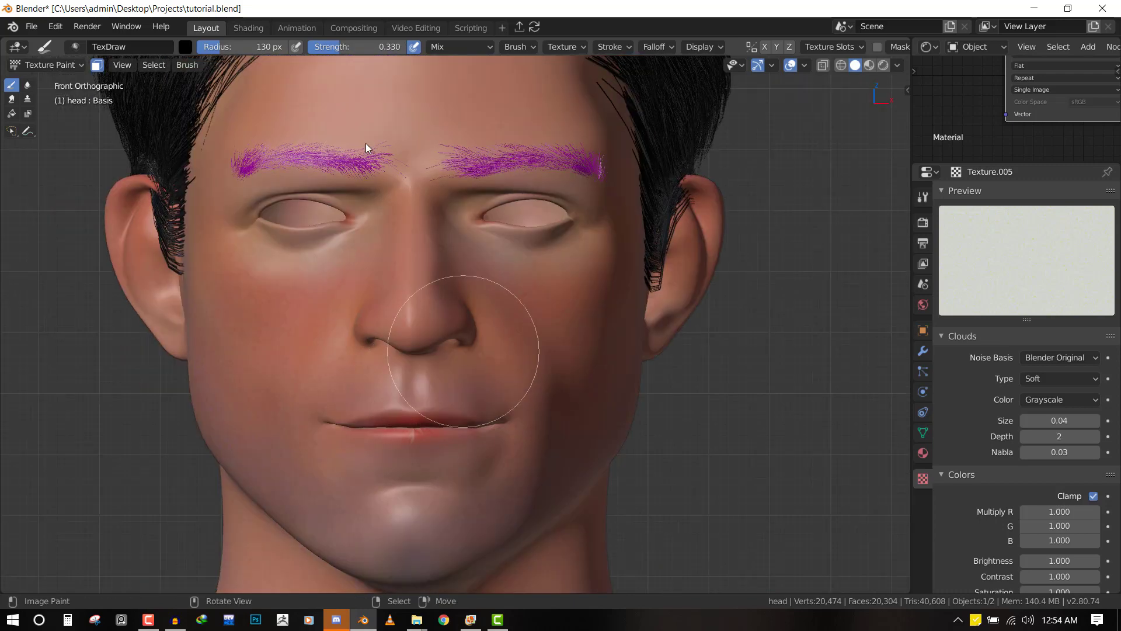
Set the brush colour to red and paint a reddish mottled tint over both cheeks with the 130 px brush
{"action": "right_click", "coordinate": [533, 219]}
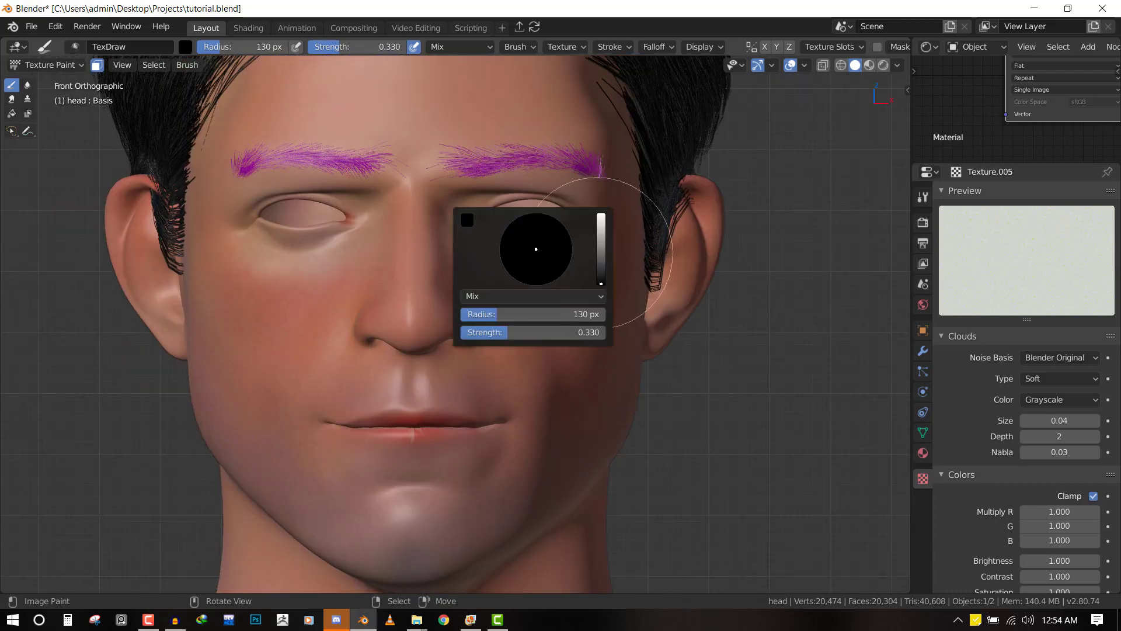
{"action": "left_click_drag", "start_coordinate": [600, 283], "coordinate": [601, 223]}
{"action": "left_click", "coordinate": [537, 272]}
{"action": "left_click_drag", "start_coordinate": [538, 271], "coordinate": [536, 279]}
{"action": "key", "text": "f"}
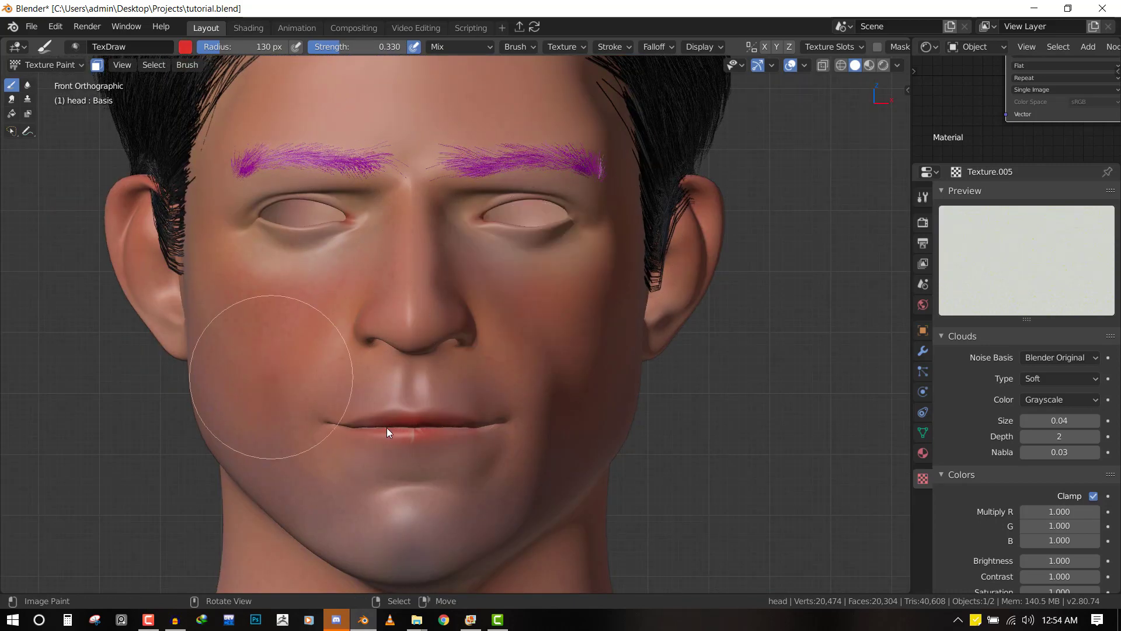
{"action": "right_click", "coordinate": [414, 432]}
{"action": "mouse_move", "coordinate": [552, 416]}
{"action": "middle_mouse_down"}
{"action": "mouse_move", "coordinate": [535, 412]}
{"action": "mouse_move", "coordinate": [547, 265]}
{"action": "middle_mouse_up"}
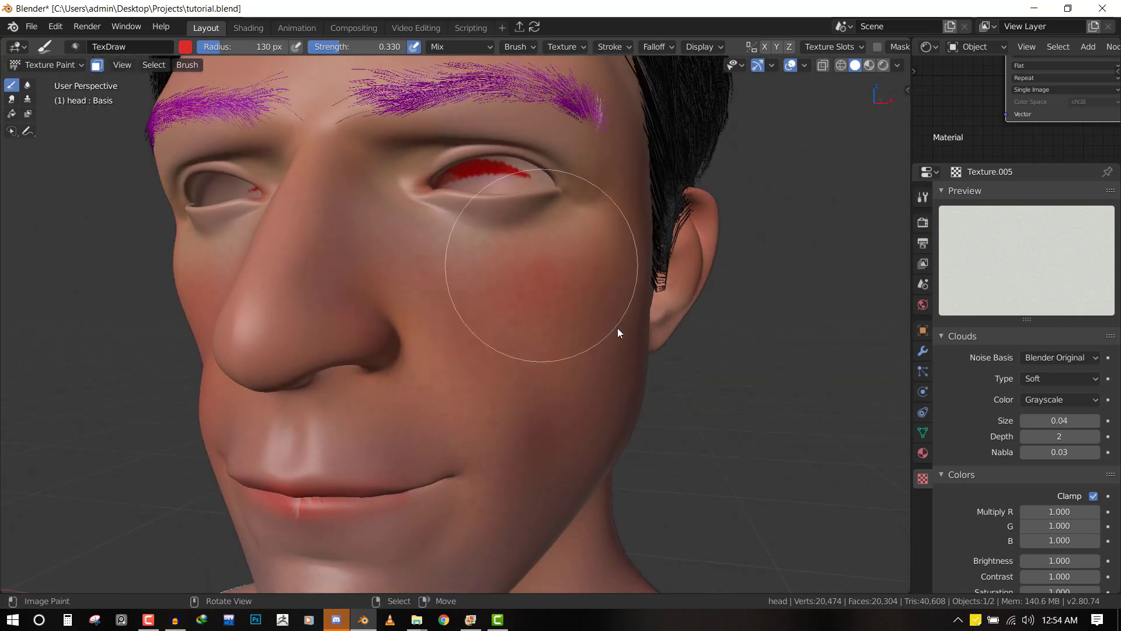
{"action": "mouse_move", "coordinate": [618, 327]}
{"action": "middle_mouse_down"}
{"action": "mouse_move", "coordinate": [626, 440]}
{"action": "mouse_move", "coordinate": [591, 382]}
{"action": "middle_mouse_up"}
{"action": "scroll", "coordinate": [591, 382], "scroll_direction": "down", "scroll_amount": 2}
{"action": "key", "text": "f"}
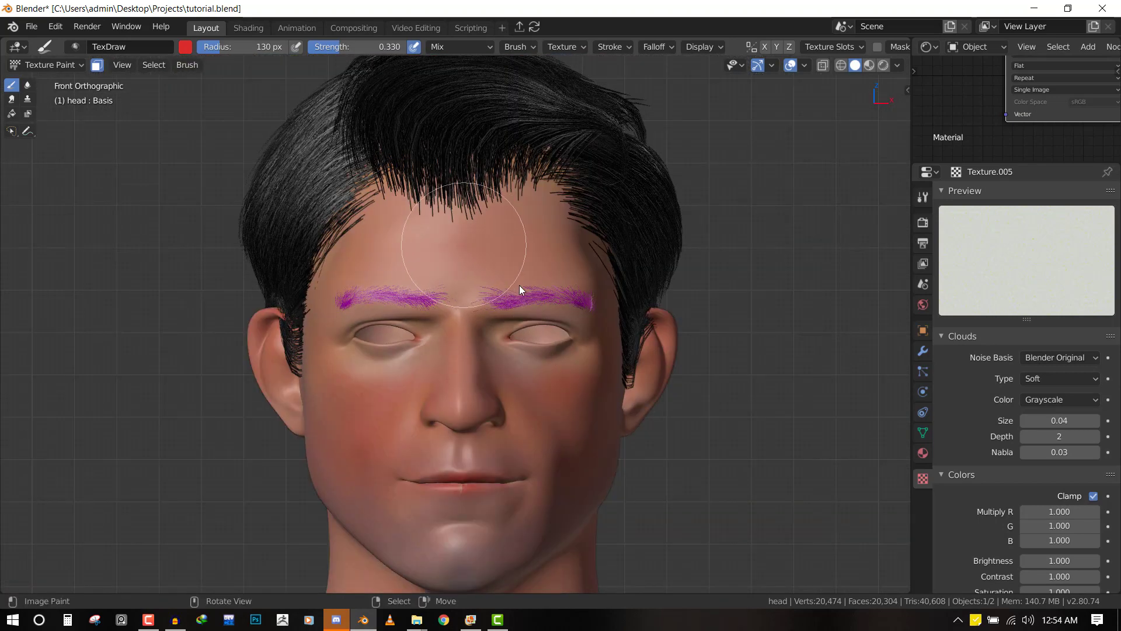
Paint the red tint lightly across the forehead with the 130 px brush at 0.330 strength
{"action": "right_click", "coordinate": [609, 256]}
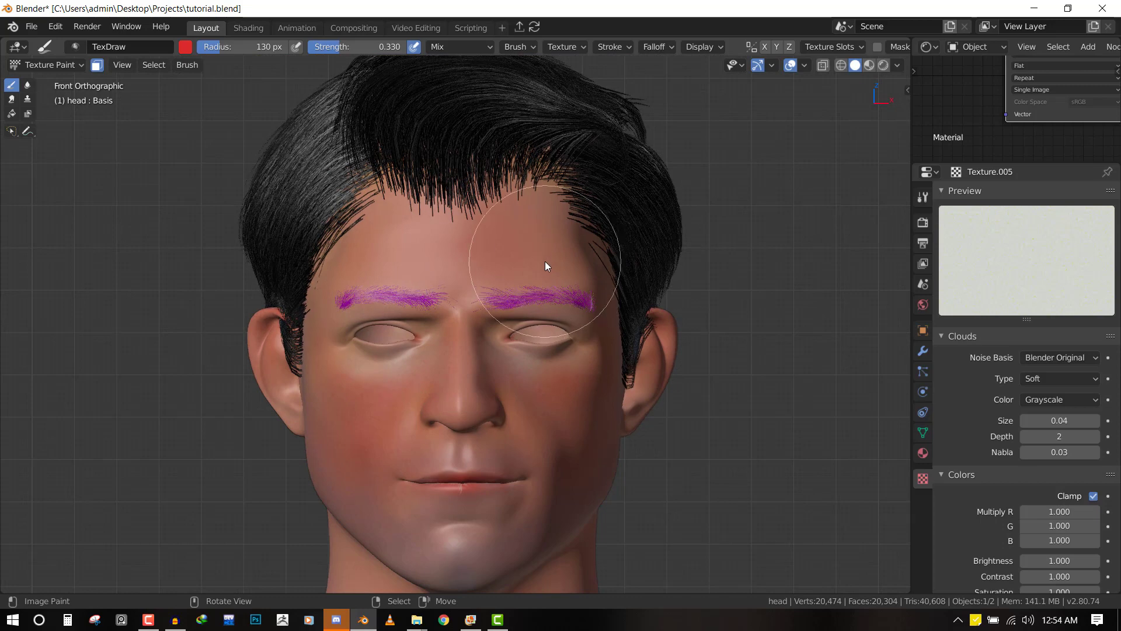
{"action": "key", "text": "f"}
{"action": "right_click", "coordinate": [586, 277]}
{"action": "scroll", "coordinate": [480, 343], "scroll_direction": "down", "scroll_amount": 2}
Preview the head in Look Dev shading and return to Solid shading
{"action": "key", "text": "z"}
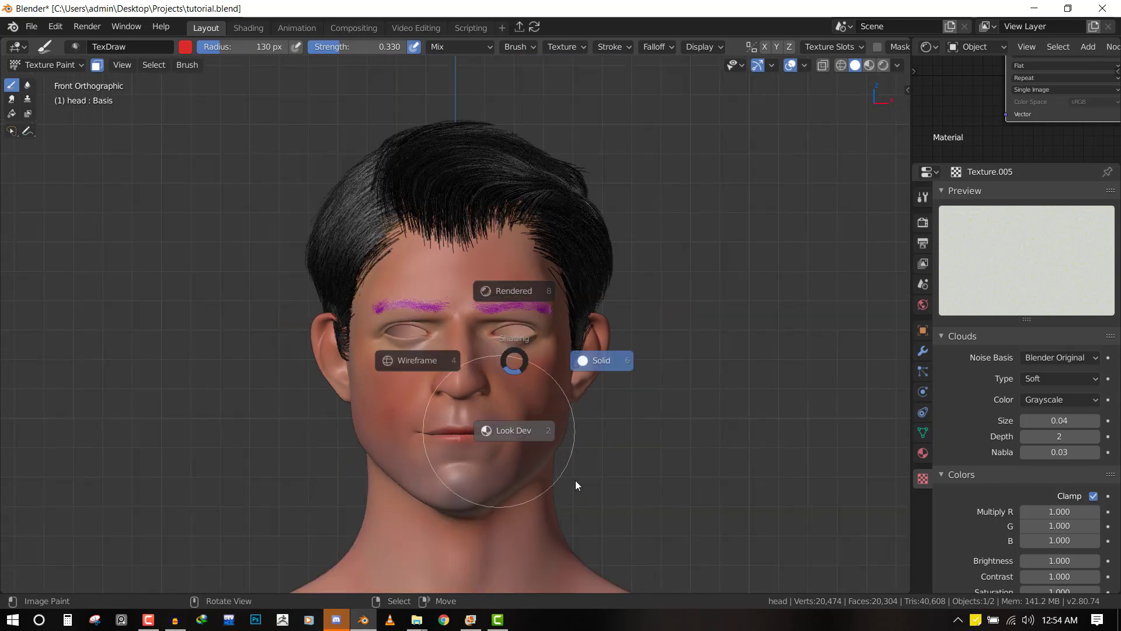
{"action": "left_click", "coordinate": [537, 429]}
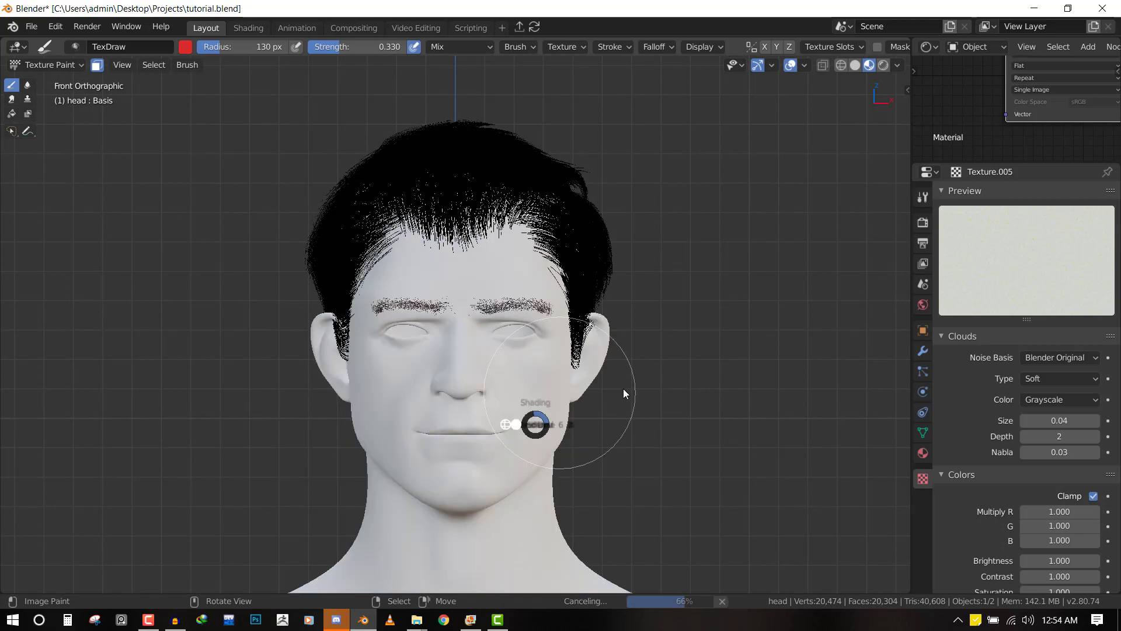
{"action": "key", "text": "z"}
{"action": "left_click", "coordinate": [633, 393]}
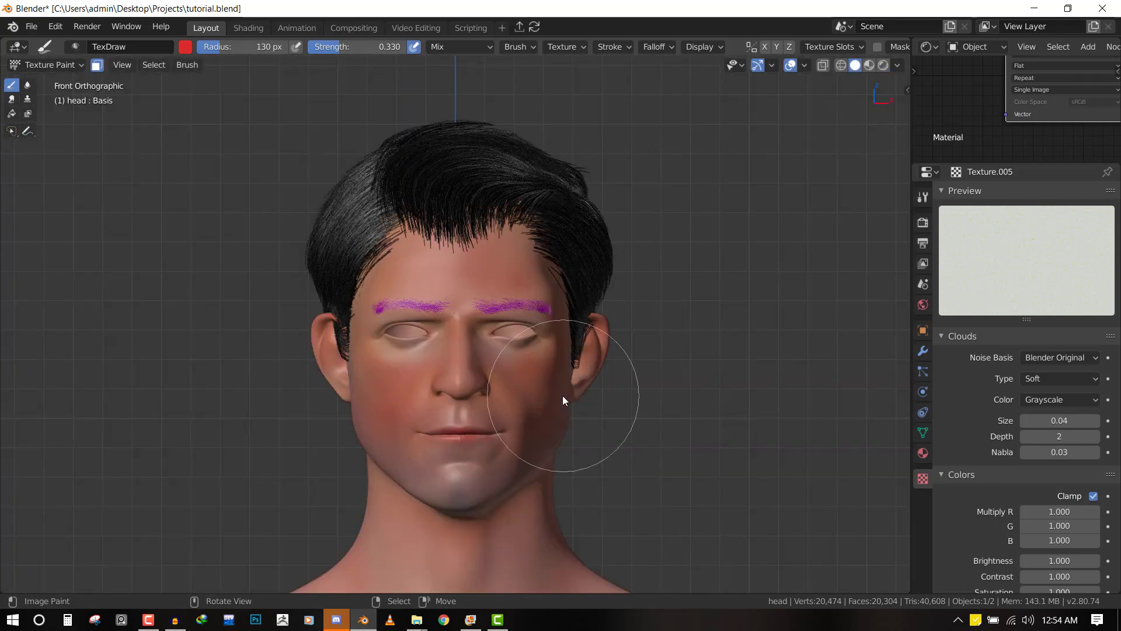
Paint the red tint over the side and front of the neck below the jaw
{"action": "mouse_move", "coordinate": [563, 401]}
{"action": "middle_mouse_down"}
{"action": "mouse_move", "coordinate": [578, 328]}
{"action": "mouse_move", "coordinate": [443, 335]}
{"action": "middle_mouse_up"}
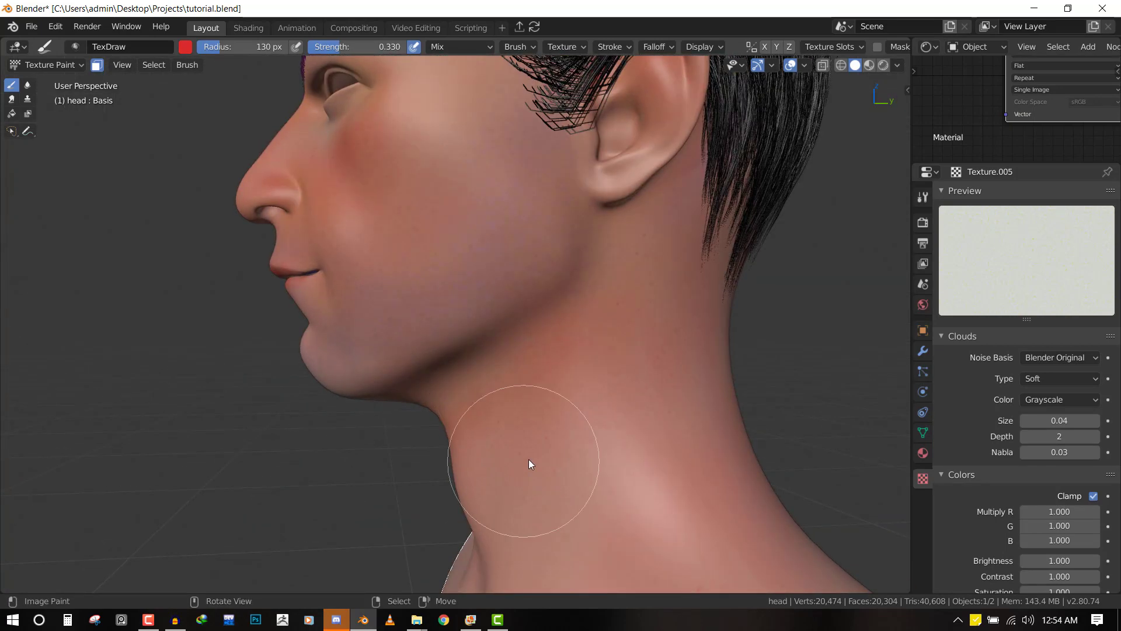
{"action": "key", "text": "KP_1"}
{"action": "key", "text": "f"}
{"action": "right_click", "coordinate": [690, 570]}
{"action": "scroll", "coordinate": [525, 487], "scroll_direction": "down", "scroll_amount": 3}
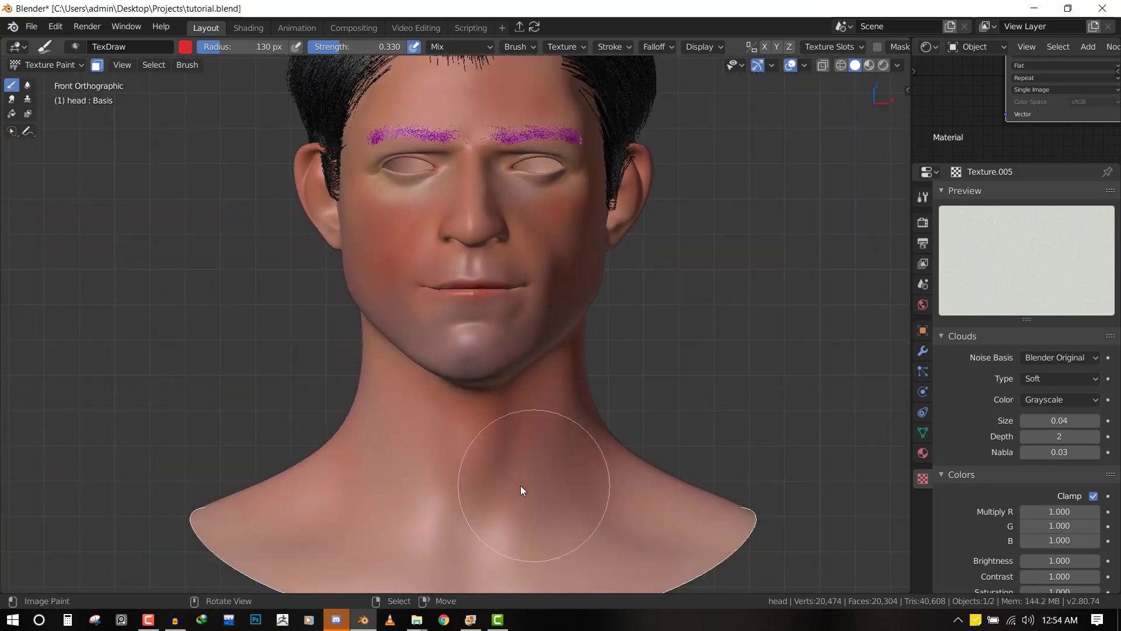
Choose Dots as the brush's stroke method
{"action": "scroll", "coordinate": [594, 295], "scroll_direction": "up", "scroll_amount": 3}
{"action": "scroll", "coordinate": [546, 260], "scroll_direction": "up", "scroll_amount": 6}
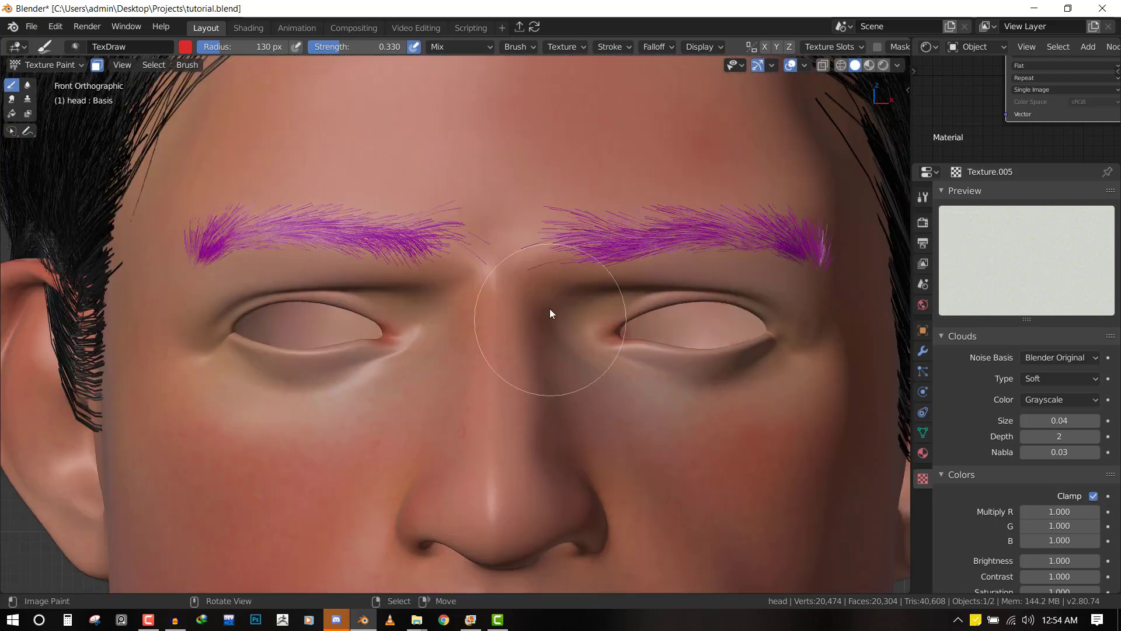
{"action": "scroll", "coordinate": [549, 313], "scroll_direction": "down", "scroll_amount": 5}
{"action": "right_click", "coordinate": [436, 208]}
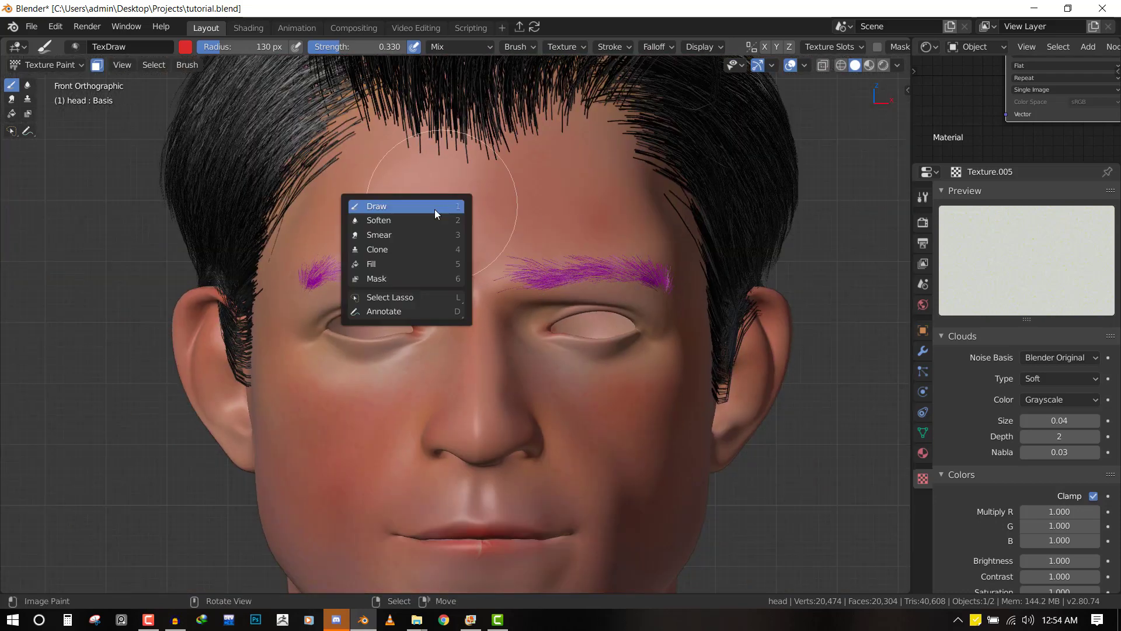
{"action": "key", "text": "e"}
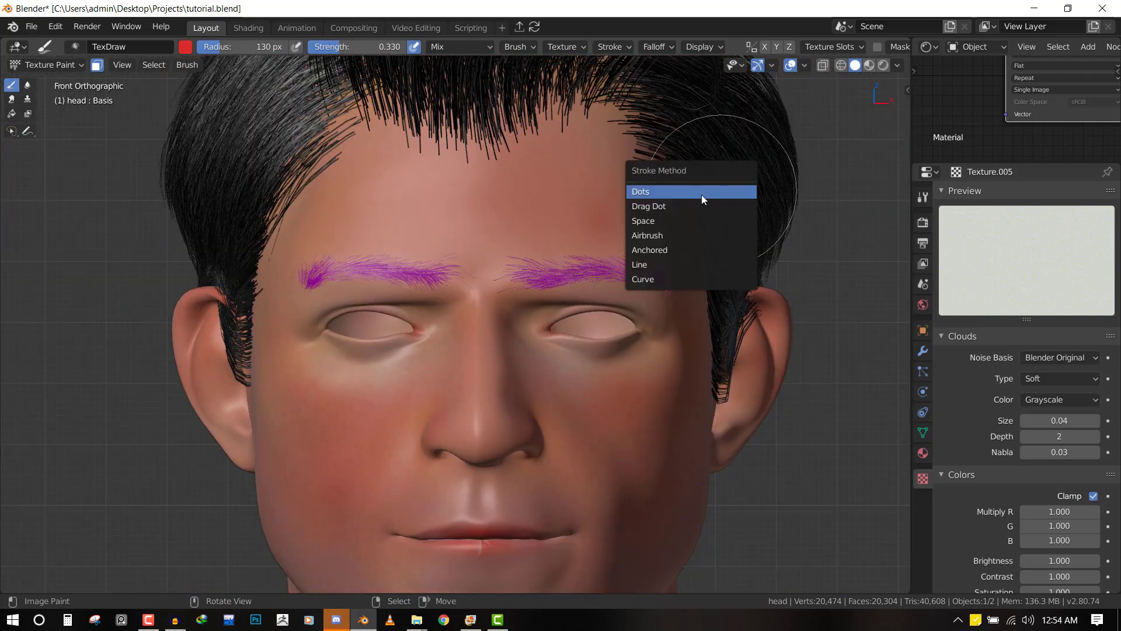
{"action": "left_click", "coordinate": [656, 190]}
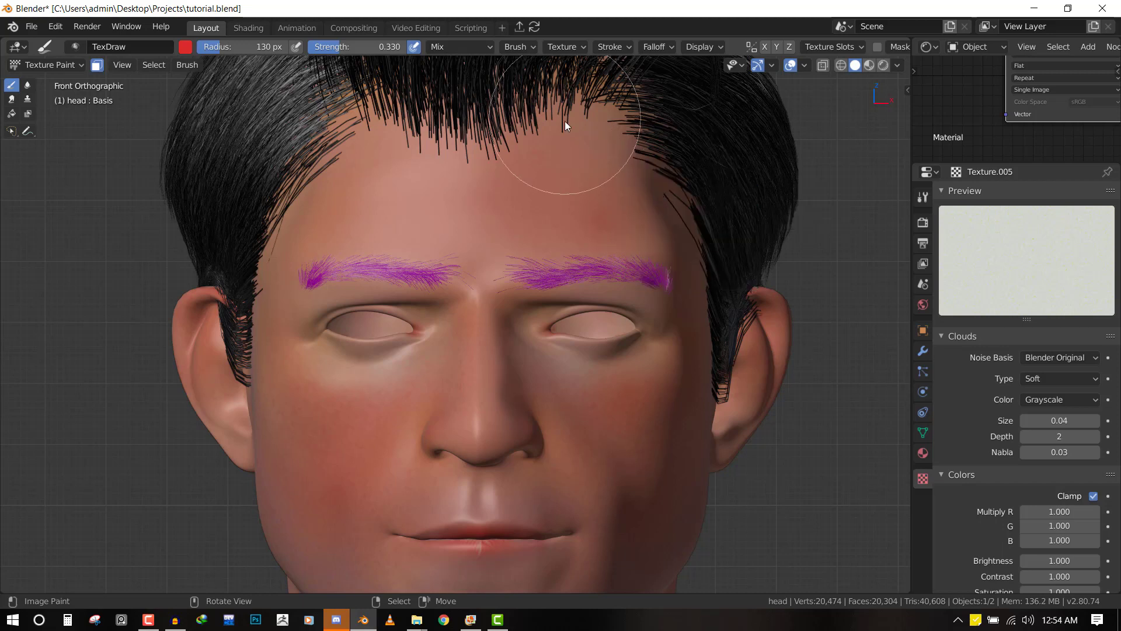
{"action": "key", "text": "e"}
{"action": "left_click", "coordinate": [537, 155]}
Set the brush radius to 17 px and try a horizontal red line across the forehead
{"action": "key", "text": "f"}
{"action": "left_click", "coordinate": [403, 169]}
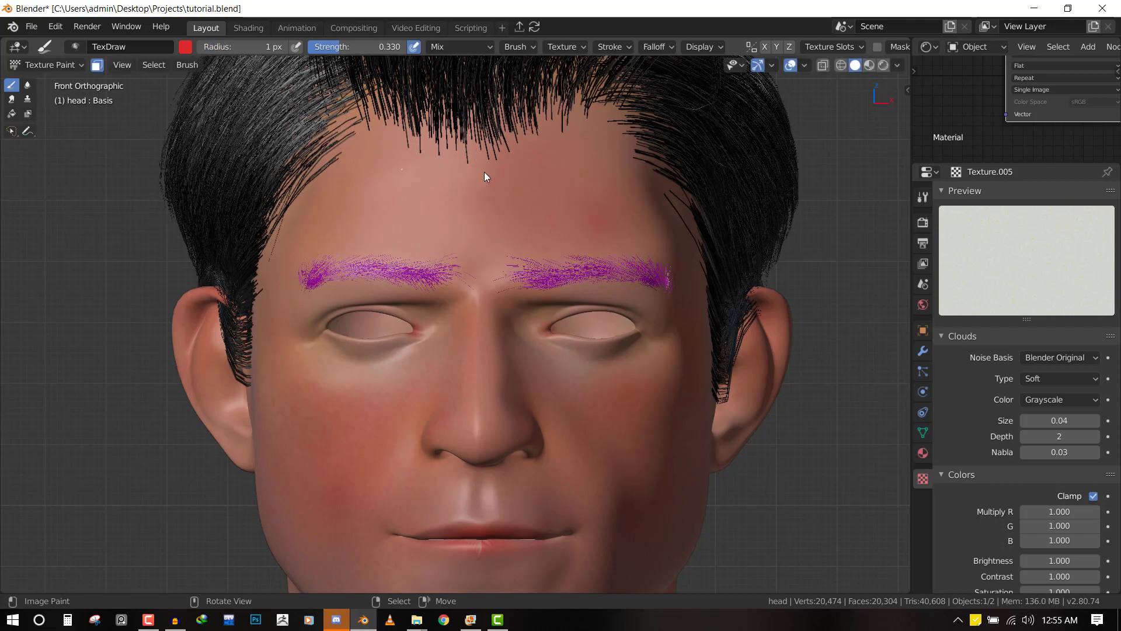
{"action": "middle_click_drag", "start_coordinate": [497, 182], "coordinate": [526, 275], "text": "shift"}
{"action": "scroll", "coordinate": [525, 275], "scroll_direction": "up", "scroll_amount": 3}
{"action": "key", "text": "f"}
{"action": "left_click", "coordinate": [540, 277]}
{"action": "left_click_drag", "start_coordinate": [380, 264], "coordinate": [561, 266]}
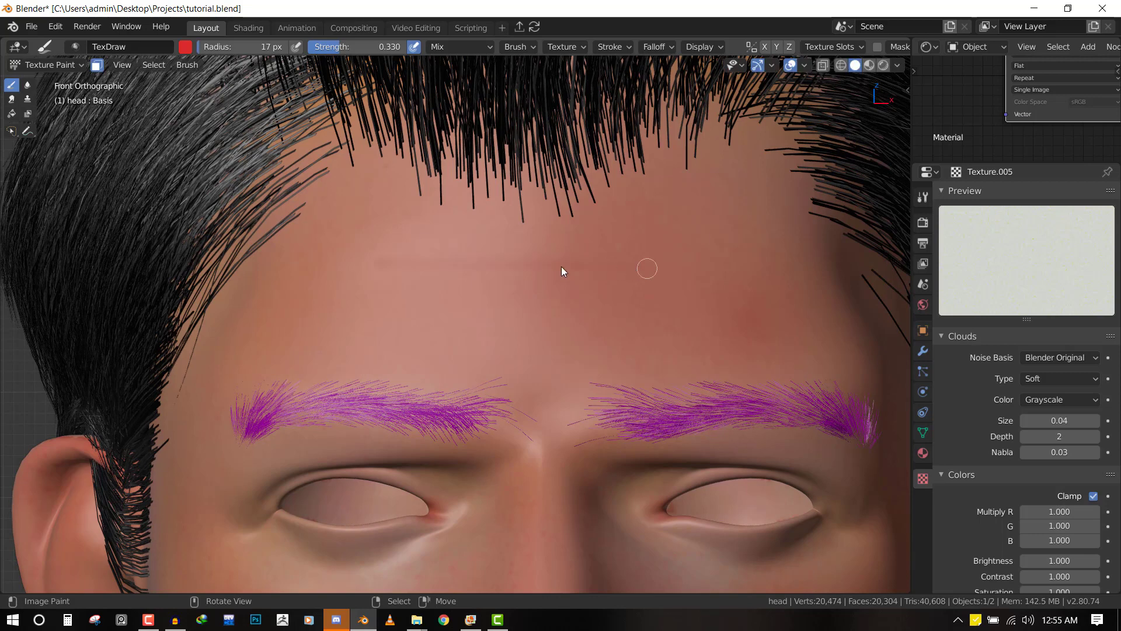
{"action": "key", "text": "ctrl+z"}
Paint two horizontal red wrinkle lines across the forehead with the 17 px brush
{"action": "left_click_drag", "start_coordinate": [380, 258], "coordinate": [617, 264]}
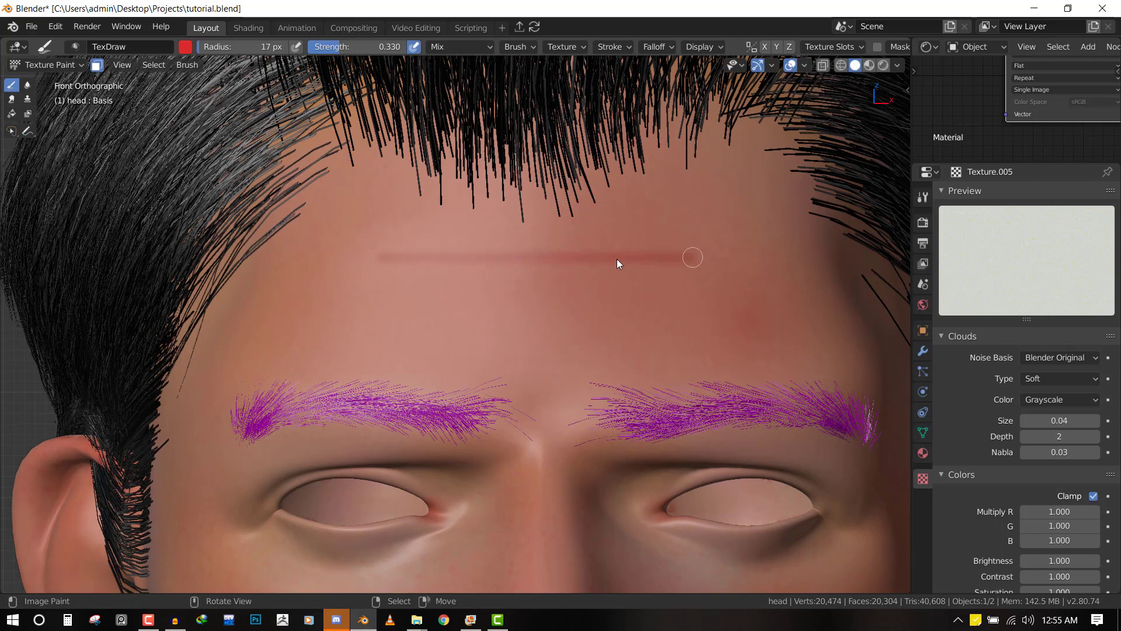
{"action": "left_click_drag", "start_coordinate": [362, 258], "coordinate": [828, 259]}
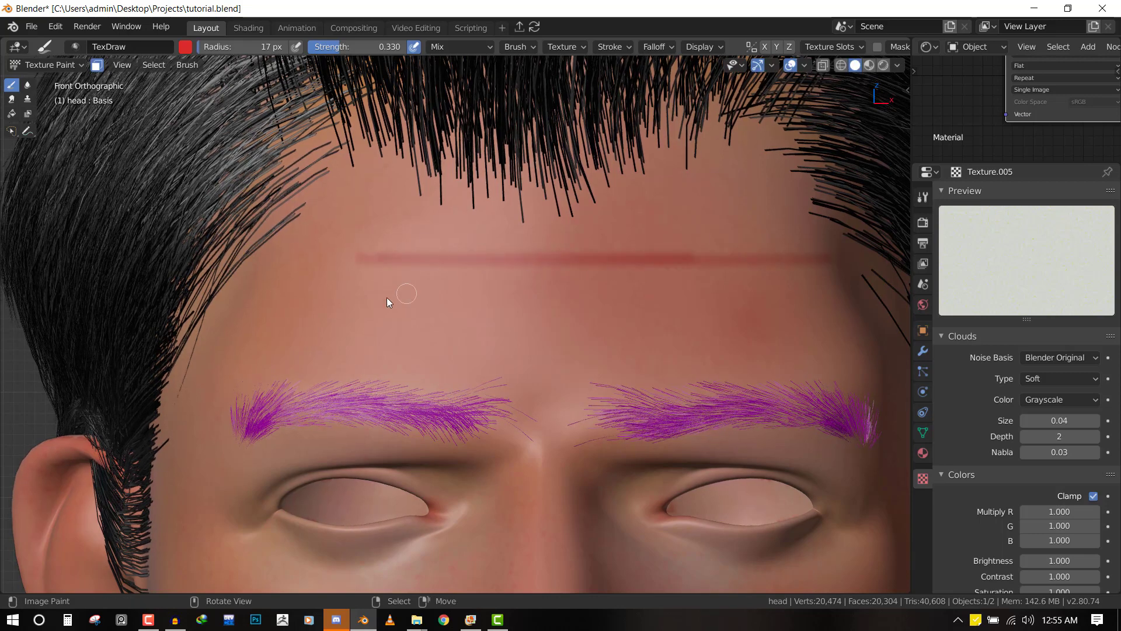
{"action": "left_click_drag", "start_coordinate": [350, 299], "coordinate": [769, 303]}
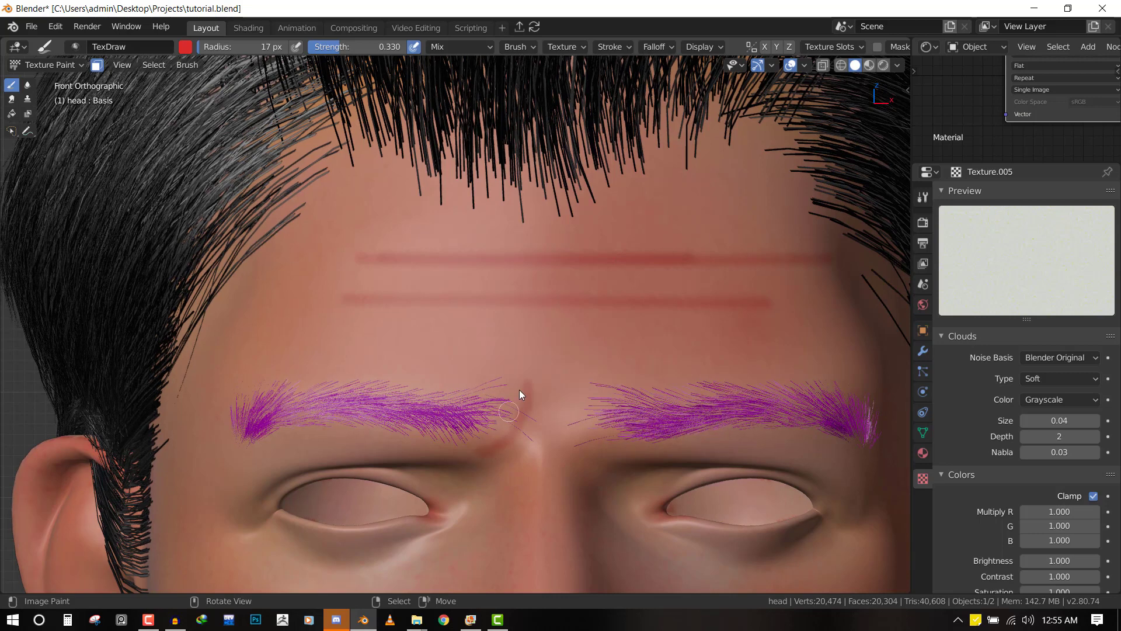
Paint short red frown lines between the eyebrows and beside the bridge of the nose
{"action": "left_click_drag", "start_coordinate": [508, 412], "coordinate": [490, 448]}
{"action": "left_click_drag", "start_coordinate": [571, 386], "coordinate": [584, 494]}
{"action": "scroll", "coordinate": [598, 510], "scroll_direction": "down", "scroll_amount": 3}
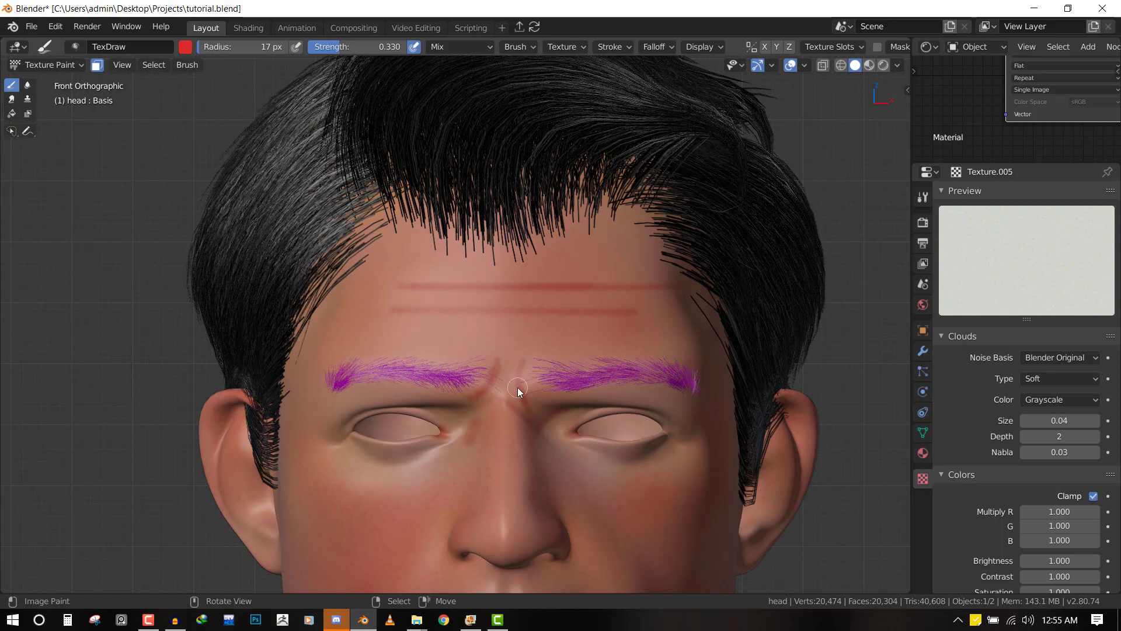
Set the brush radius to 72 px, sample the forehead skin colour and paint it over the wrinkle lines to soften them
{"action": "key", "text": "f"}
{"action": "left_click", "coordinate": [556, 396]}
{"action": "key", "text": "s"}
{"action": "left_click", "coordinate": [425, 314]}
{"action": "scroll", "coordinate": [348, 289], "scroll_direction": "up", "scroll_amount": 1}
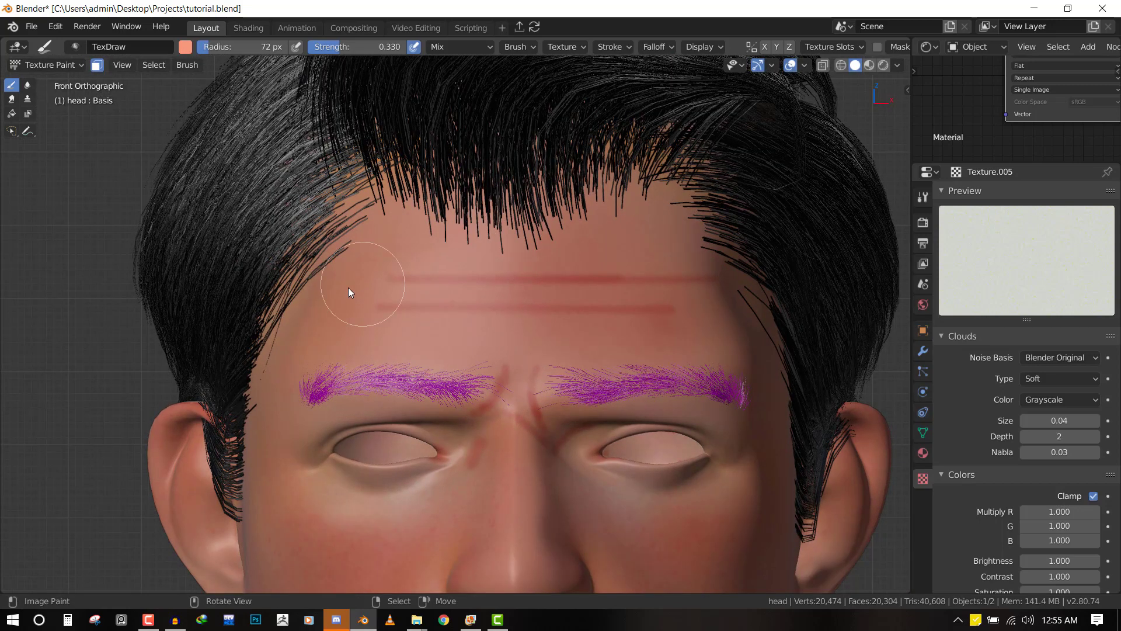
{"action": "scroll", "coordinate": [368, 271], "scroll_direction": "up", "scroll_amount": 1}
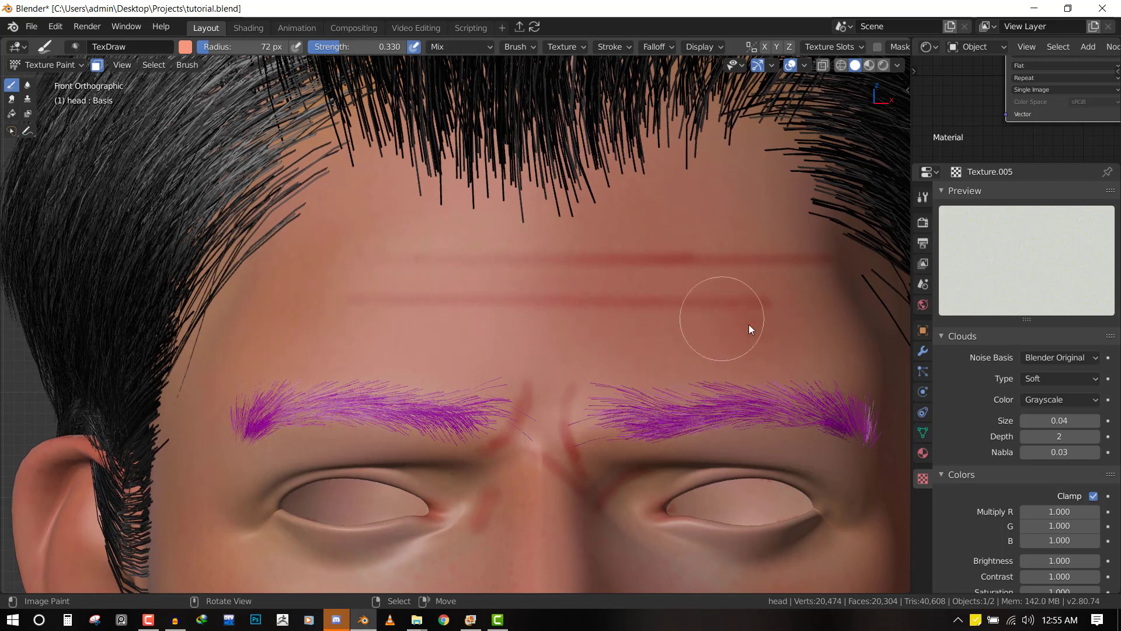
{"action": "mouse_move", "coordinate": [838, 261]}
{"action": "left_mouse_down"}
{"action": "mouse_move", "coordinate": [497, 263]}
{"action": "mouse_move", "coordinate": [821, 256]}
{"action": "mouse_move", "coordinate": [778, 252]}
{"action": "mouse_move", "coordinate": [733, 301]}
{"action": "mouse_move", "coordinate": [500, 310]}
{"action": "mouse_move", "coordinate": [738, 306]}
{"action": "left_mouse_up"}
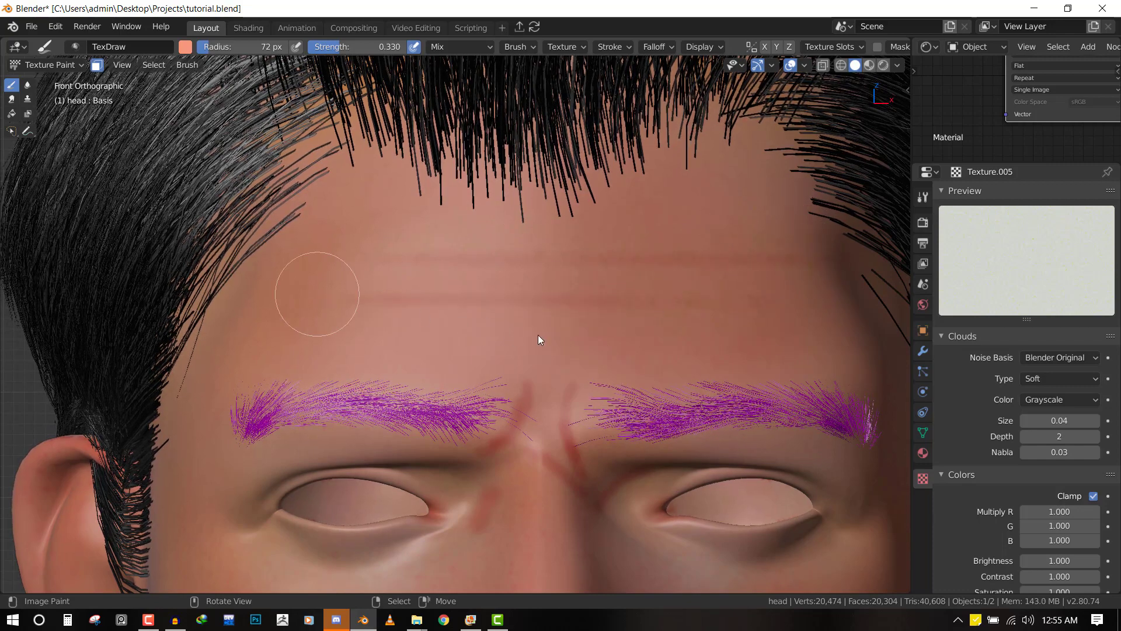
Soften the red frown lines between the eyebrows with the skin colour, and check the forehead from the side and front
{"action": "scroll", "coordinate": [611, 412], "scroll_direction": "down", "scroll_amount": 4}
{"action": "scroll", "coordinate": [545, 481], "scroll_direction": "up", "scroll_amount": 3}
{"action": "mouse_move", "coordinate": [551, 375]}
{"action": "left_mouse_down"}
{"action": "mouse_move", "coordinate": [543, 388]}
{"action": "mouse_move", "coordinate": [553, 372]}
{"action": "mouse_move", "coordinate": [513, 374]}
{"action": "mouse_move", "coordinate": [464, 484]}
{"action": "mouse_move", "coordinate": [509, 440]}
{"action": "mouse_move", "coordinate": [565, 461]}
{"action": "mouse_move", "coordinate": [616, 441]}
{"action": "mouse_move", "coordinate": [550, 394]}
{"action": "mouse_move", "coordinate": [487, 431]}
{"action": "mouse_move", "coordinate": [569, 430]}
{"action": "left_mouse_up"}
{"action": "scroll", "coordinate": [595, 458], "scroll_direction": "down", "scroll_amount": 5}
{"action": "middle_click_drag", "start_coordinate": [625, 488], "coordinate": [579, 453]}
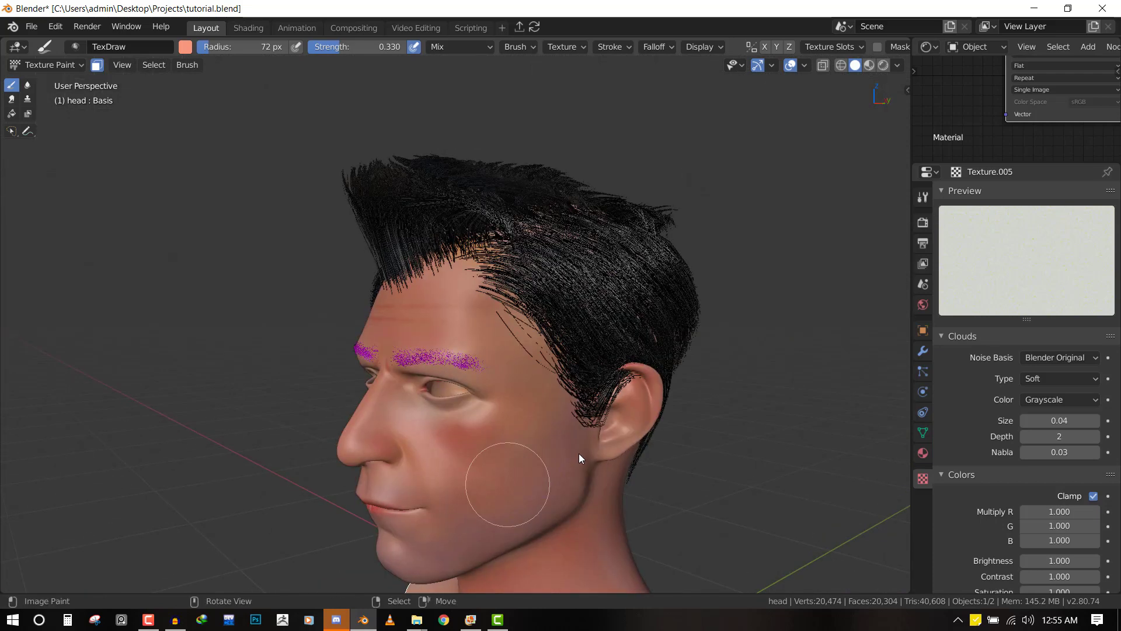
{"action": "scroll", "coordinate": [489, 415], "scroll_direction": "up", "scroll_amount": 8}
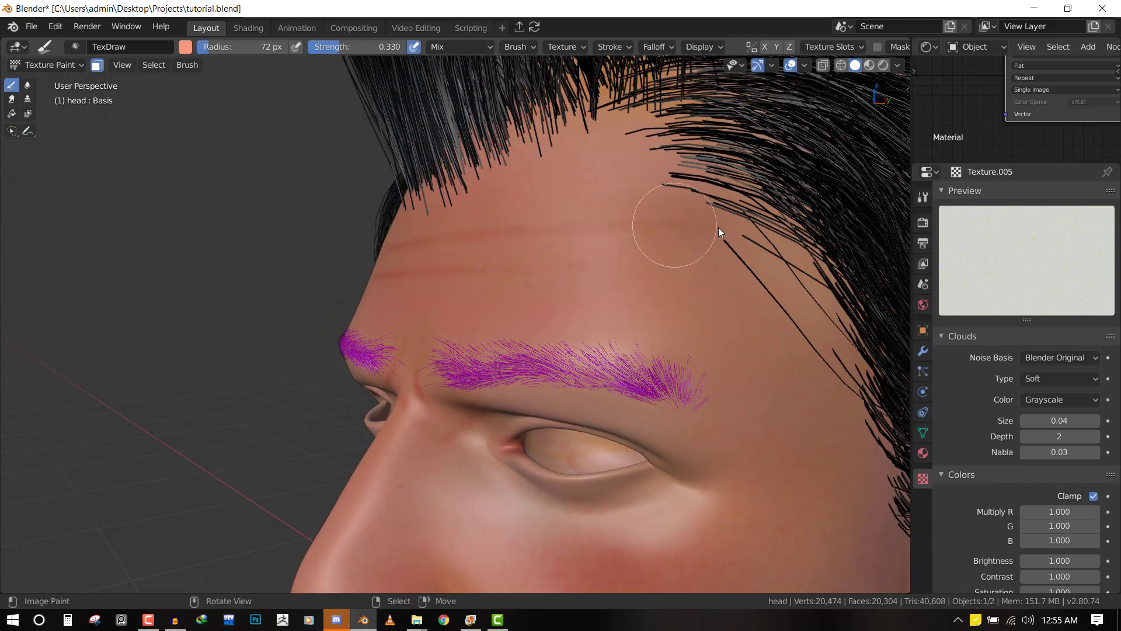
{"action": "key", "text": "KP_1"}
{"action": "scroll", "coordinate": [650, 444], "scroll_direction": "up", "scroll_amount": 3}
{"action": "middle_click_drag", "start_coordinate": [650, 444], "coordinate": [686, 328], "text": "shift"}
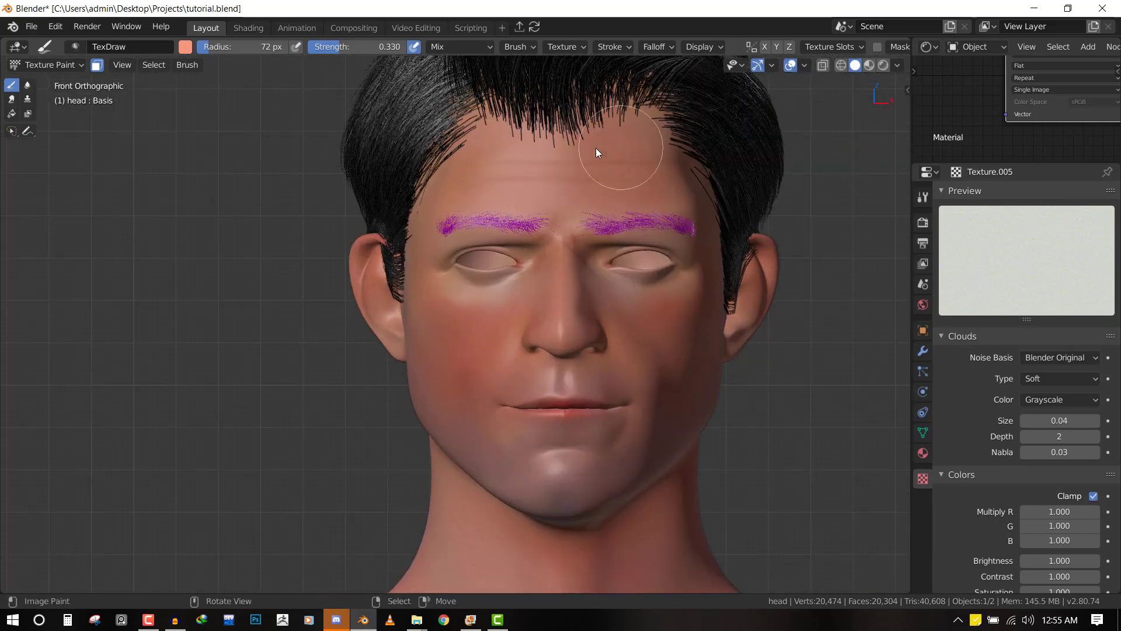
Examine the forehead and the hairline from the front, the side and above
{"action": "scroll", "coordinate": [619, 160], "scroll_direction": "down", "scroll_amount": 2}
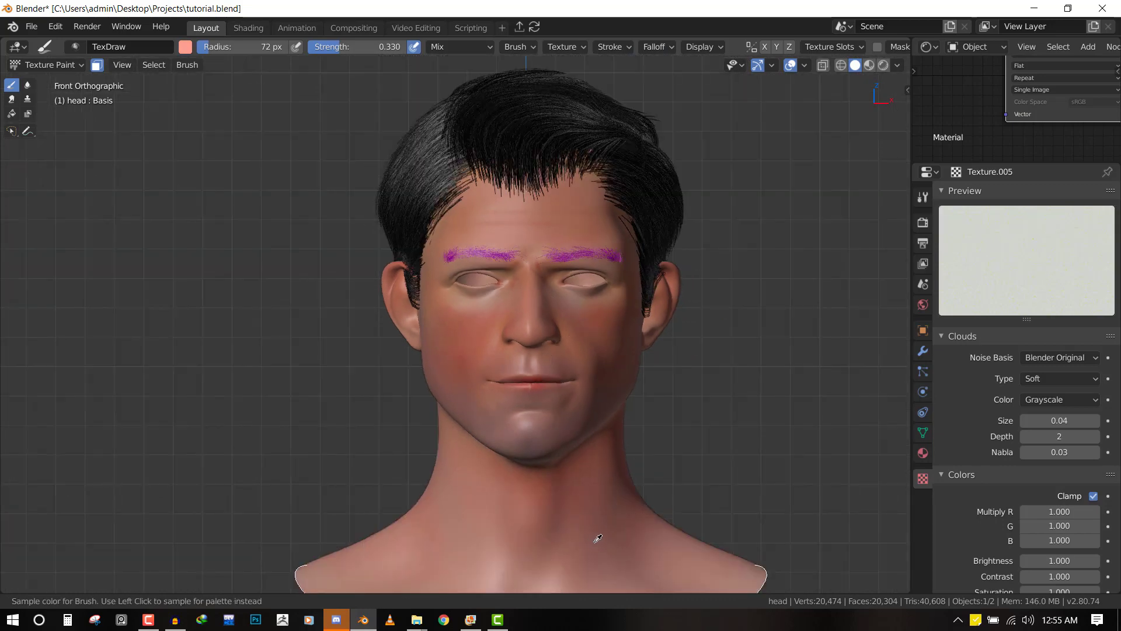
{"action": "mouse_move", "coordinate": [564, 192]}
{"action": "left_mouse_down"}
{"action": "mouse_move", "coordinate": [593, 194]}
{"action": "mouse_move", "coordinate": [468, 184]}
{"action": "mouse_move", "coordinate": [532, 182]}
{"action": "mouse_move", "coordinate": [582, 207]}
{"action": "left_mouse_up"}
{"action": "middle_click_drag", "start_coordinate": [582, 207], "coordinate": [555, 238]}
{"action": "scroll", "coordinate": [474, 342], "scroll_direction": "up", "scroll_amount": 3}
{"action": "scroll", "coordinate": [474, 343], "scroll_direction": "down", "scroll_amount": 3}
{"action": "middle_click_drag", "start_coordinate": [474, 342], "coordinate": [527, 295]}
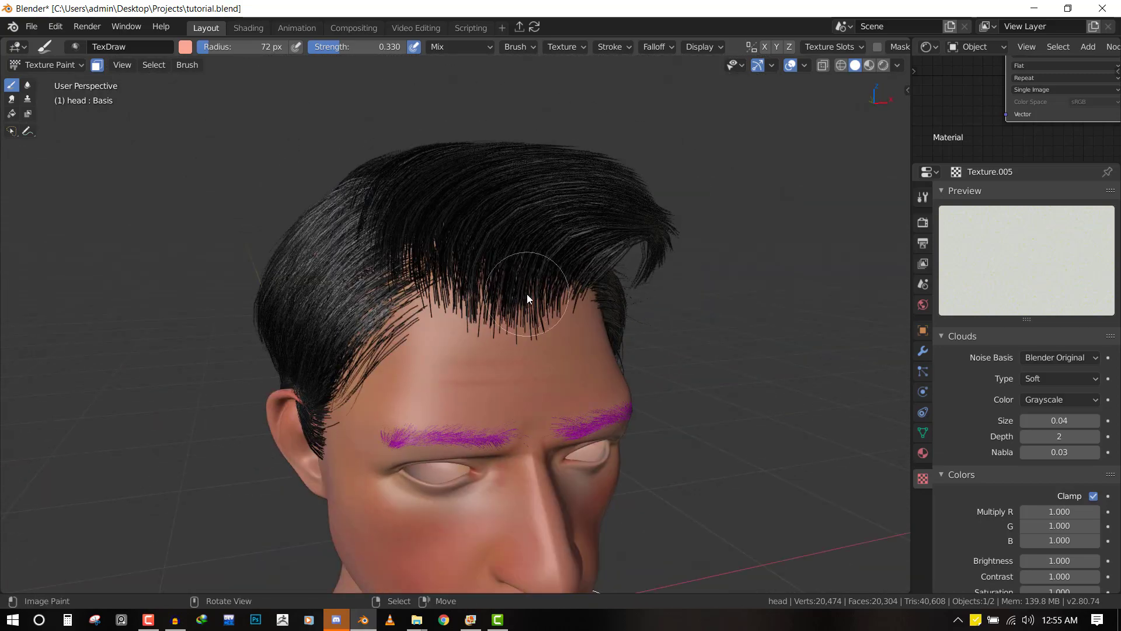
{"action": "scroll", "coordinate": [482, 298], "scroll_direction": "up", "scroll_amount": 4}
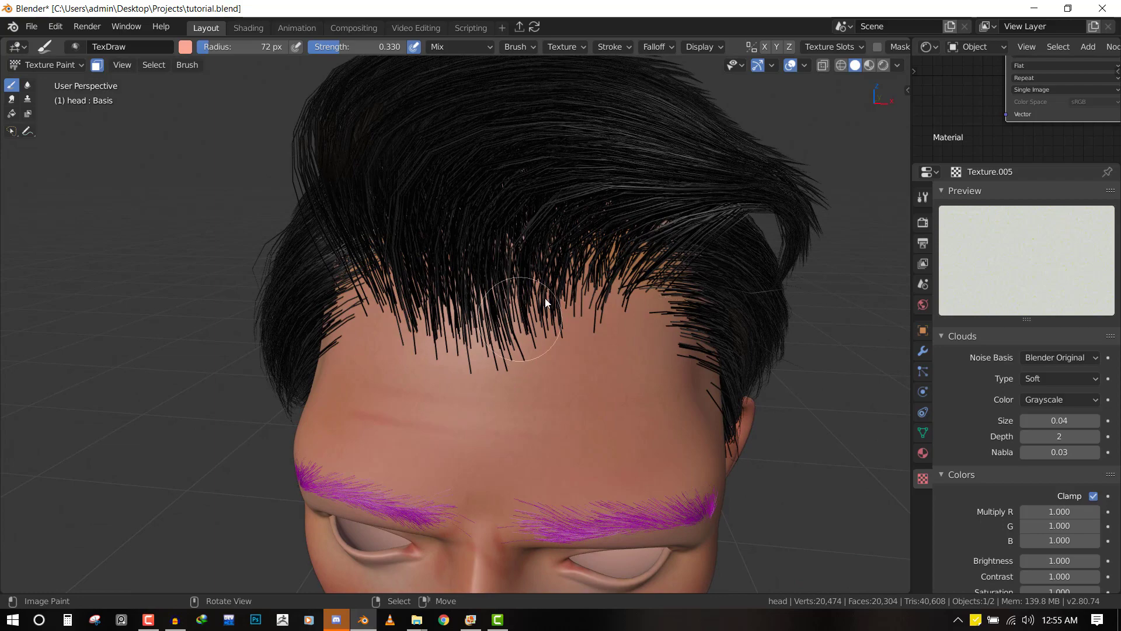
{"action": "key", "text": "KP_1"}
{"action": "mouse_move", "coordinate": [548, 296]}
{"action": "middle_mouse_down"}
{"action": "mouse_move", "coordinate": [485, 307]}
{"action": "mouse_move", "coordinate": [499, 315]}
{"action": "mouse_move", "coordinate": [581, 261]}
{"action": "middle_mouse_up"}
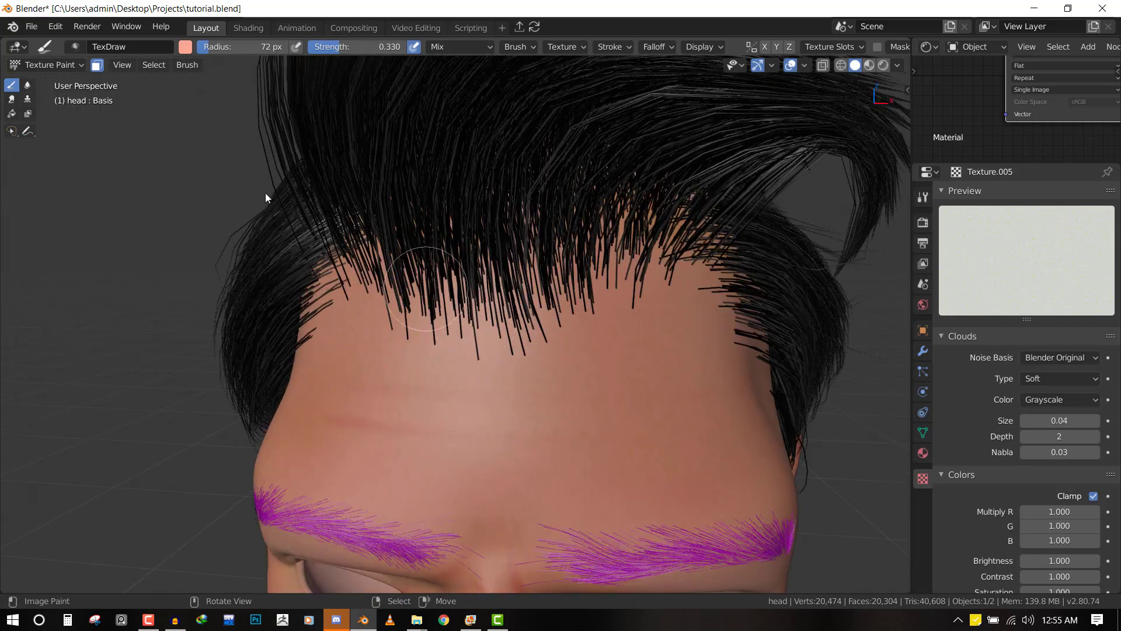
Choose a near-black brush colour, set the radius to 95 px and paint a dark shadow under the front hairline with X mirroring on
{"action": "left_click", "coordinate": [186, 46]}
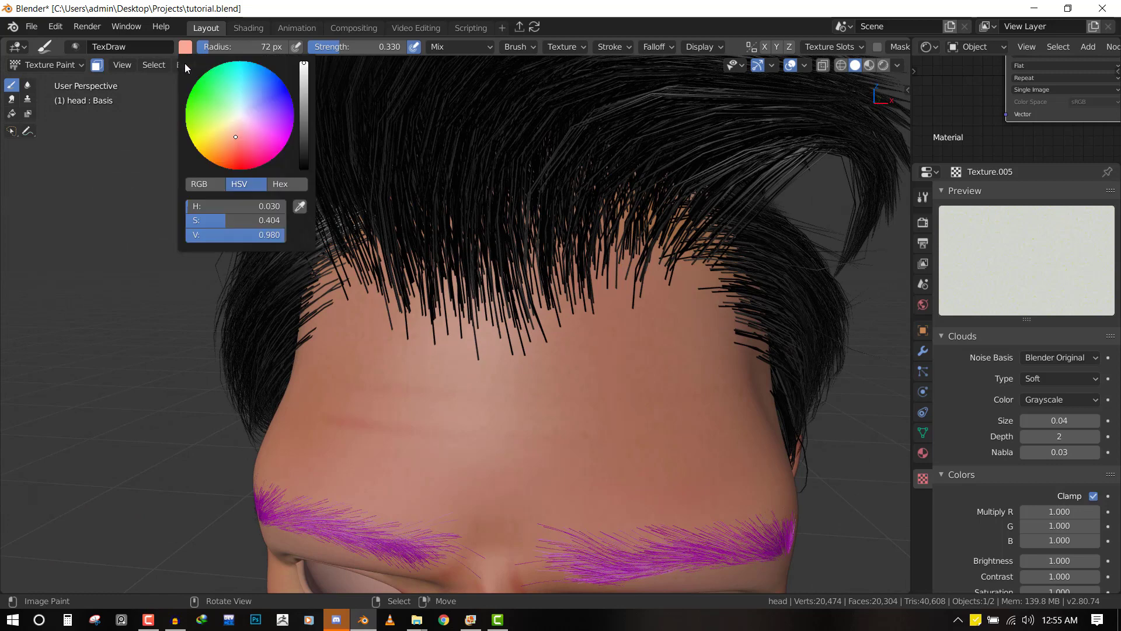
{"action": "left_click", "coordinate": [303, 159]}
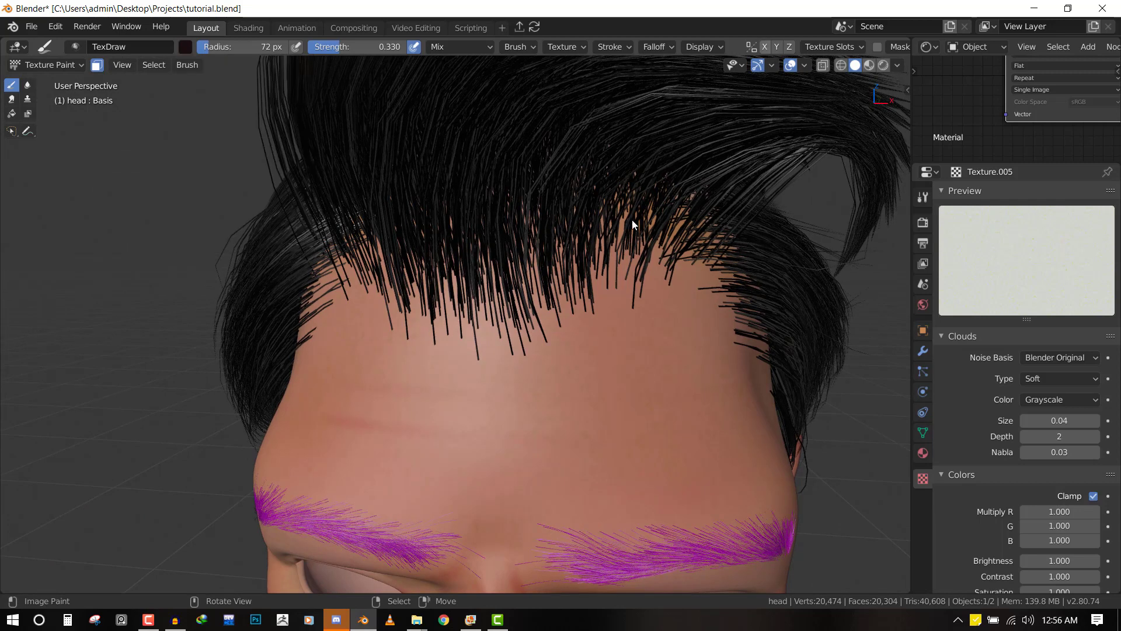
{"action": "key", "text": "f"}
{"action": "left_click", "coordinate": [685, 250]}
{"action": "left_click_drag", "start_coordinate": [637, 262], "coordinate": [552, 318]}
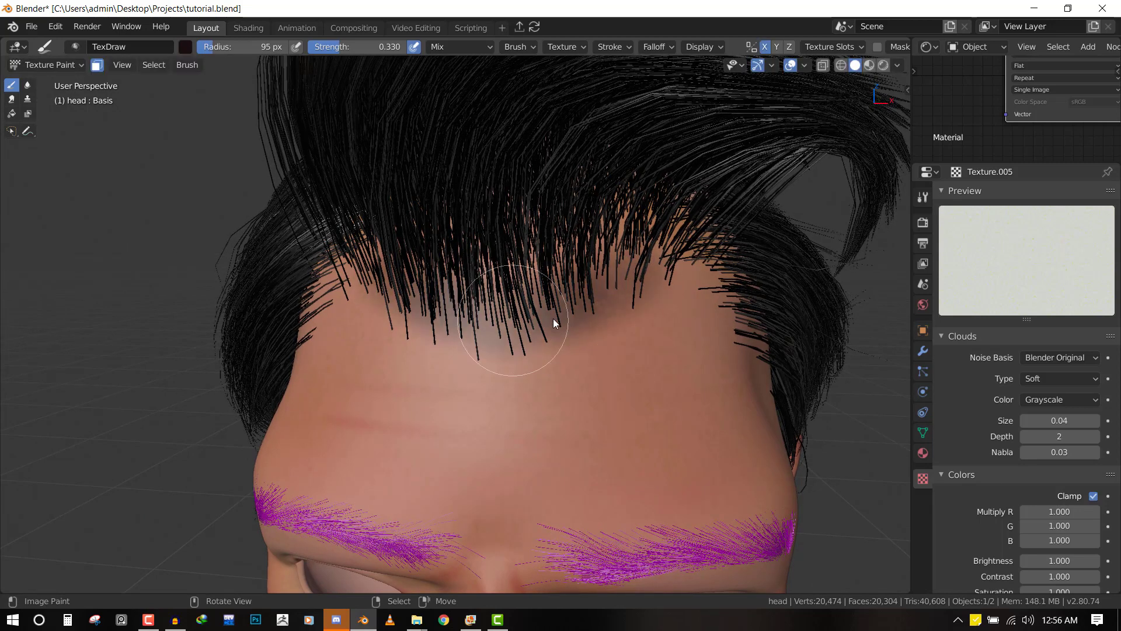
Set the brush radius to 191 px and extend the dark shading along the side hairline towards the temple
{"action": "key", "text": "f"}
{"action": "left_click", "coordinate": [467, 310]}
{"action": "middle_click_drag", "start_coordinate": [618, 240], "coordinate": [453, 301]}
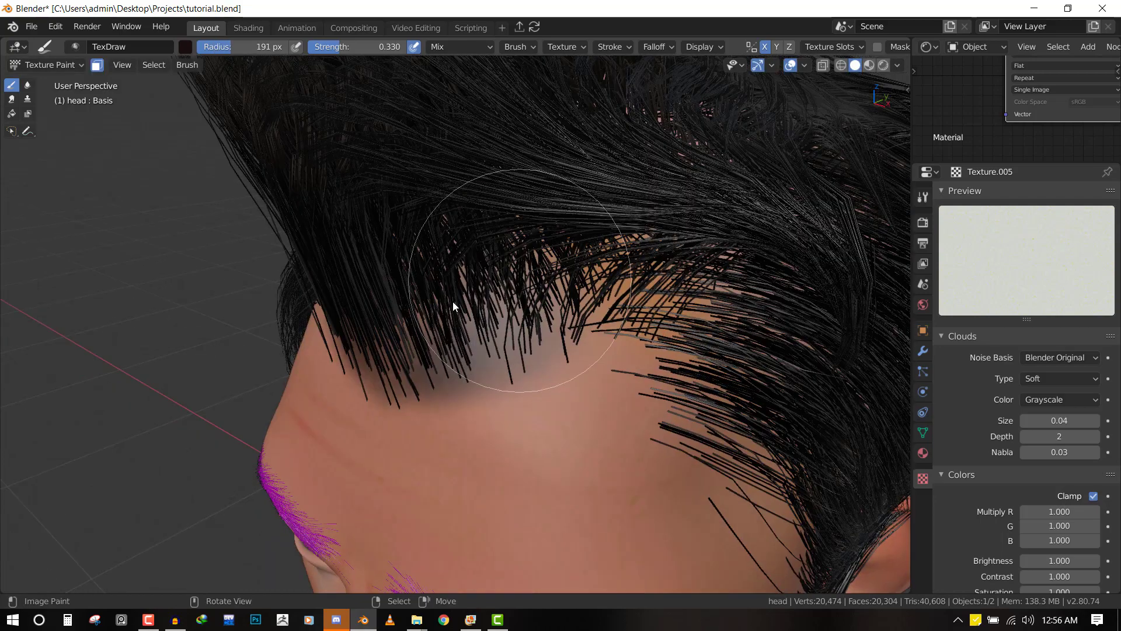
{"action": "mouse_move", "coordinate": [453, 301]}
{"action": "left_mouse_down"}
{"action": "mouse_move", "coordinate": [458, 321]}
{"action": "mouse_move", "coordinate": [653, 295]}
{"action": "mouse_move", "coordinate": [580, 232]}
{"action": "left_mouse_up"}
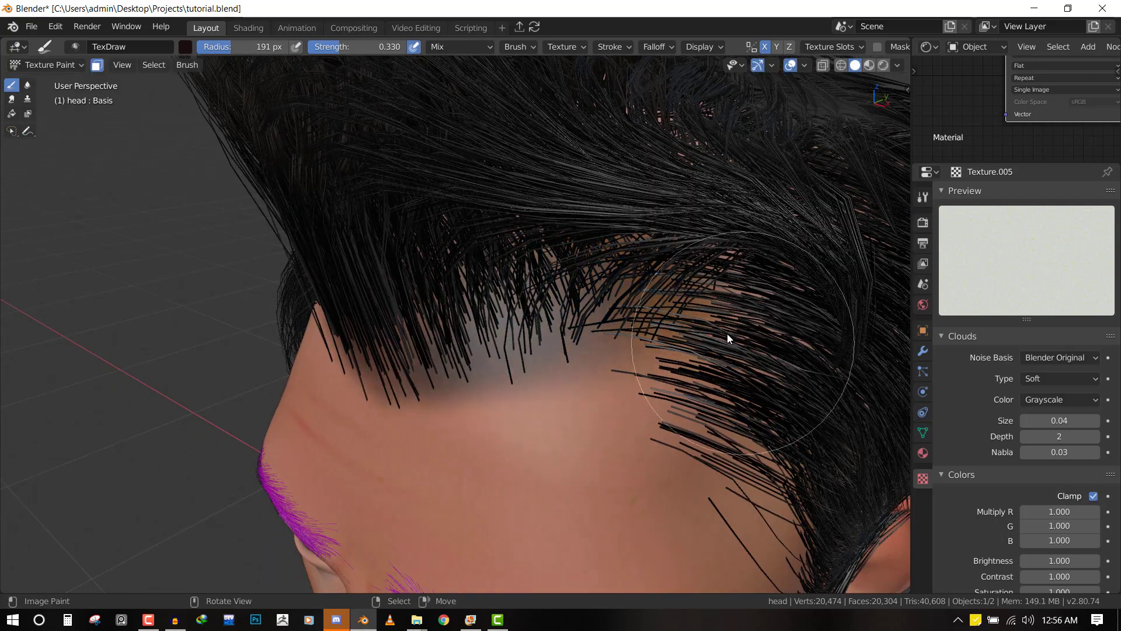
{"action": "key", "text": "KP_1"}
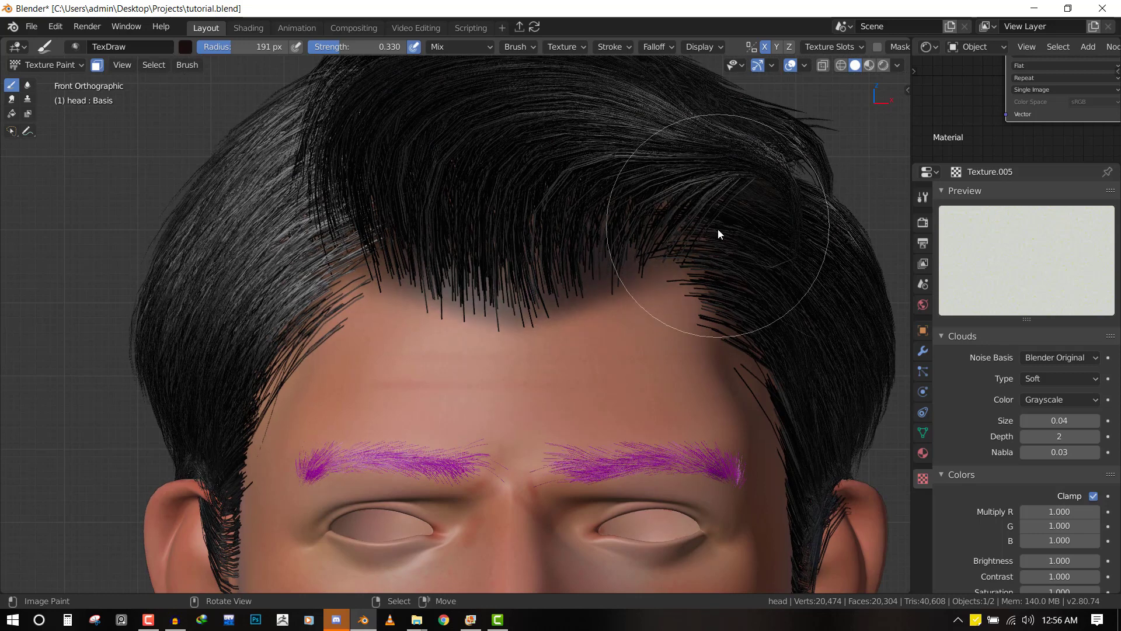
{"action": "middle_click_drag", "start_coordinate": [717, 229], "coordinate": [656, 250]}
{"action": "middle_click_drag", "start_coordinate": [751, 312], "coordinate": [716, 287]}
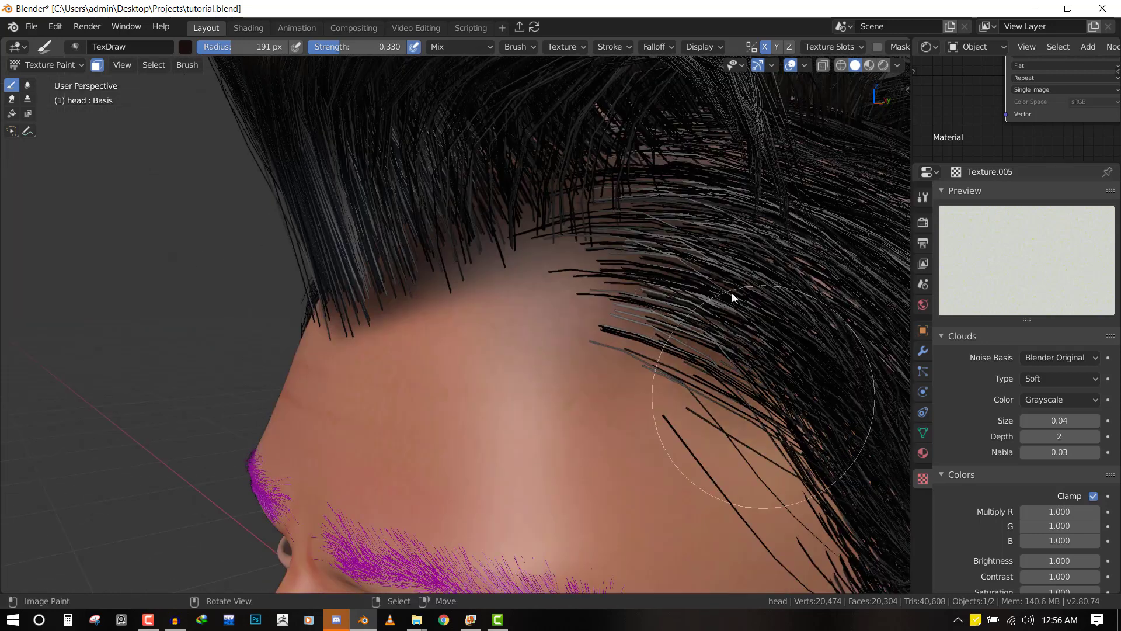
Sample the forehead skin colour, set the brush strength to 0.547 and soften the dark shading beside the hairline
{"action": "key", "text": "s"}
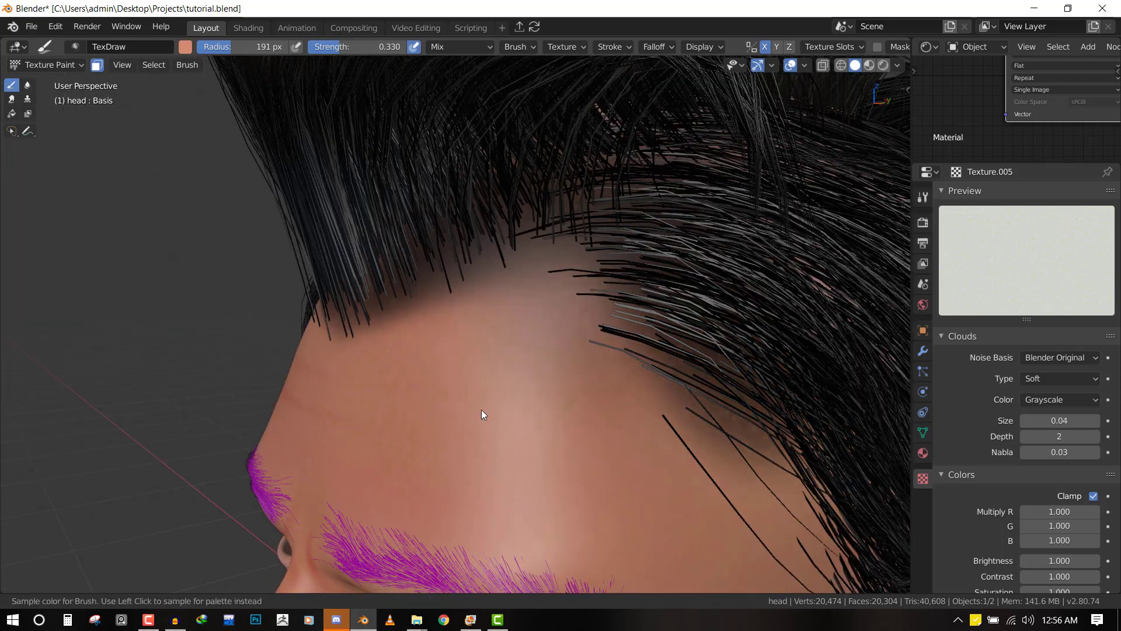
{"action": "key", "text": "shift+f"}
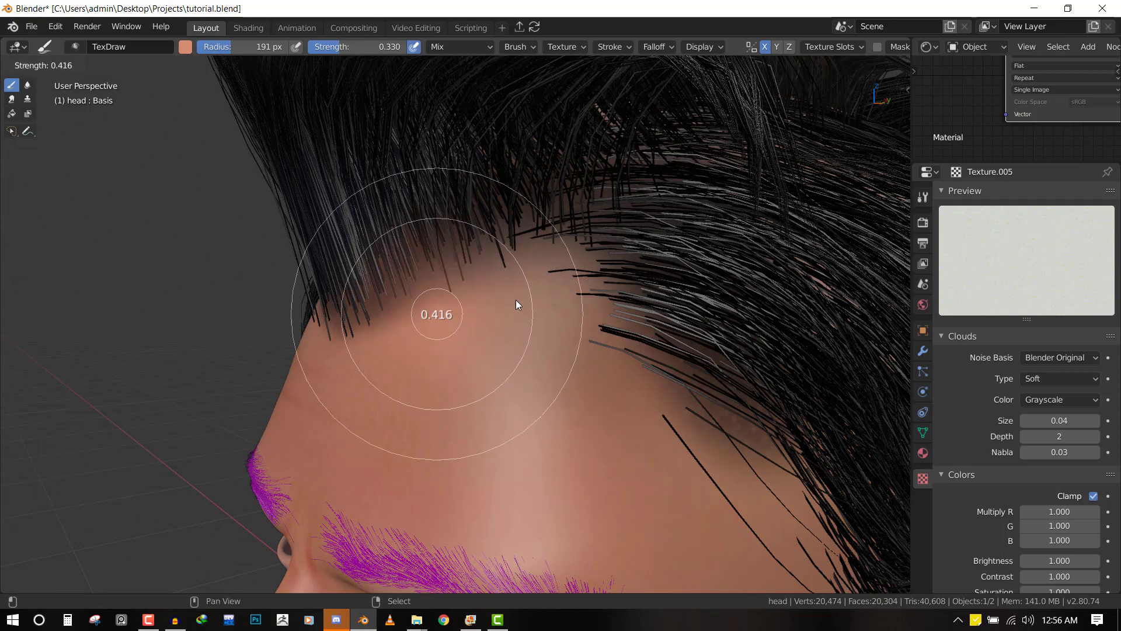
{"action": "left_click", "coordinate": [537, 285]}
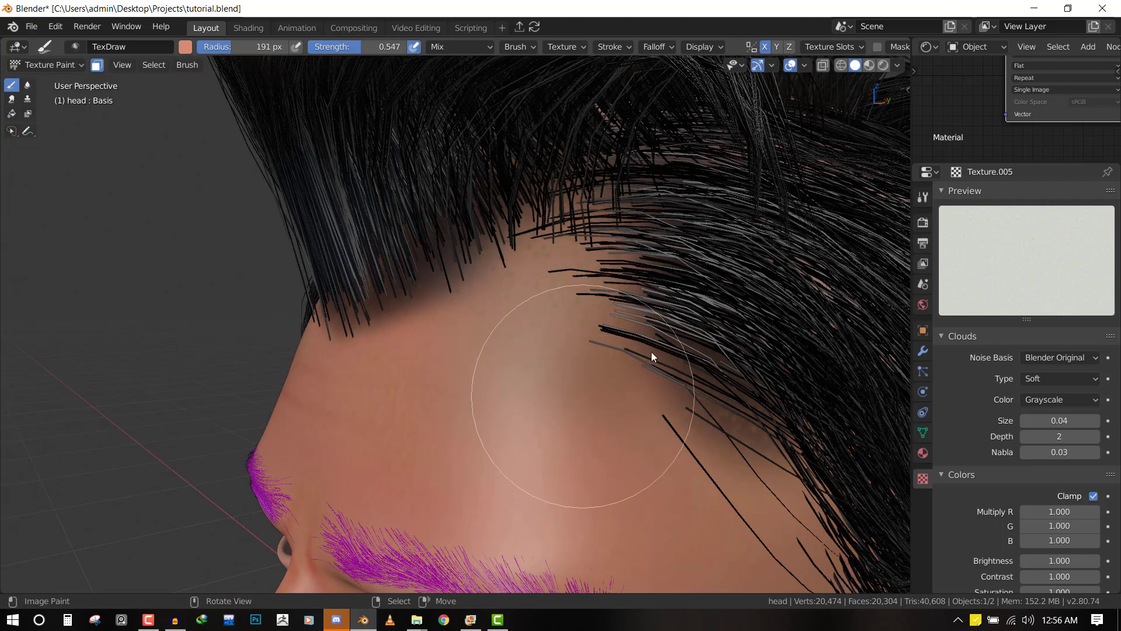
Sample the dark brown hairline colour and shade the scalp edge along the temples, checking it from the front
{"action": "key", "text": "s"}
{"action": "key", "text": "KP_1"}
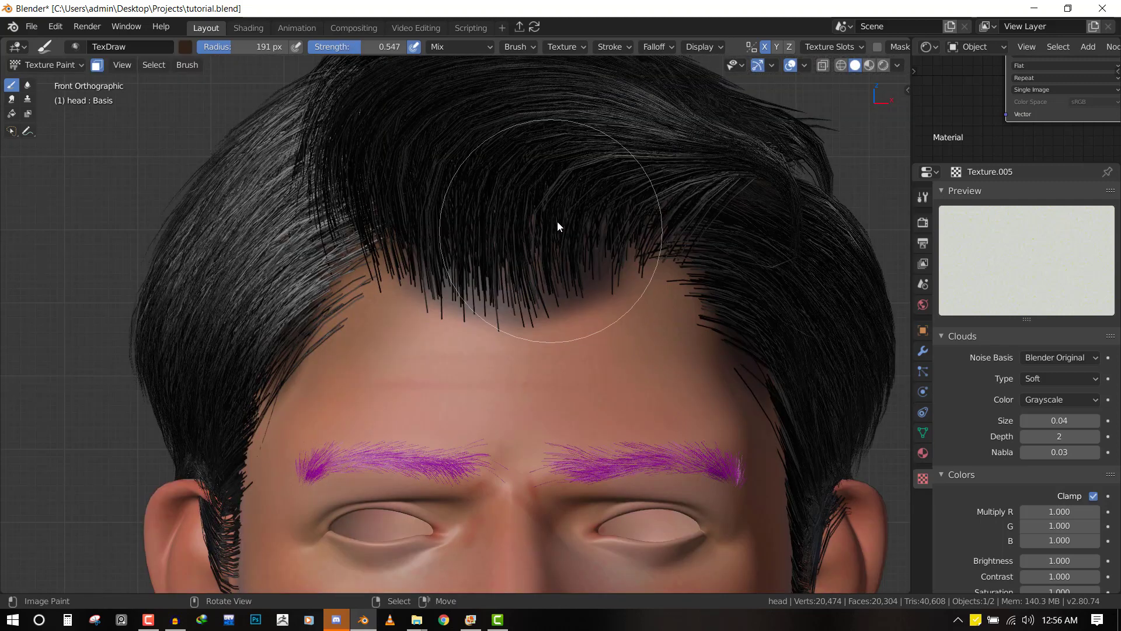
{"action": "scroll", "coordinate": [759, 263], "scroll_direction": "down", "scroll_amount": 5}
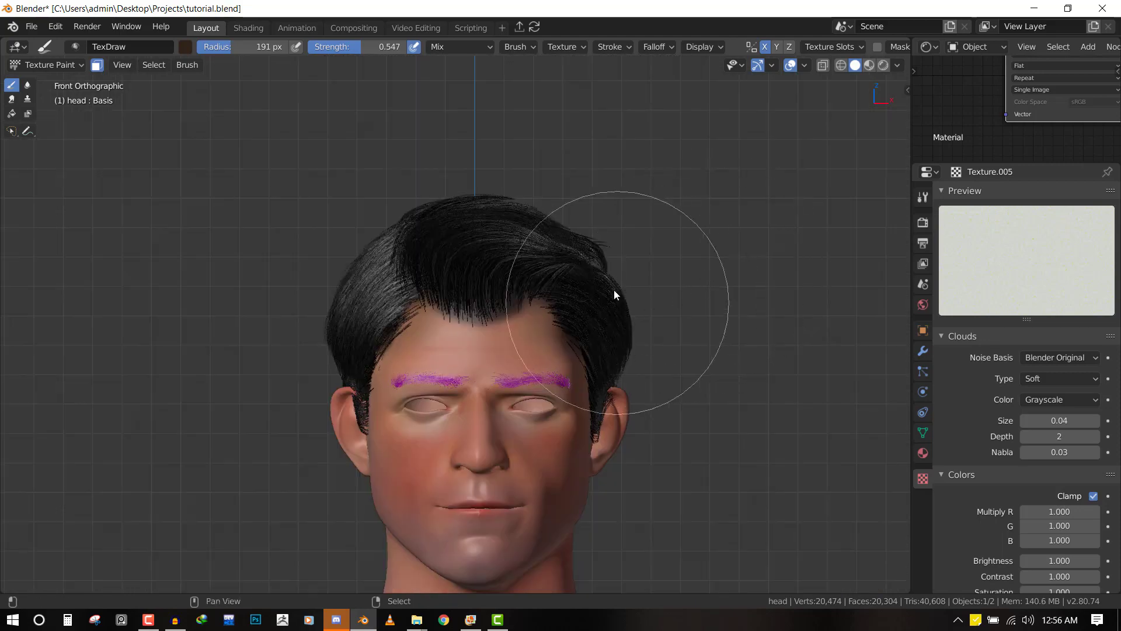
{"action": "scroll", "coordinate": [614, 290], "scroll_direction": "up", "scroll_amount": 3}
{"action": "middle_click_drag", "start_coordinate": [578, 244], "coordinate": [668, 190]}
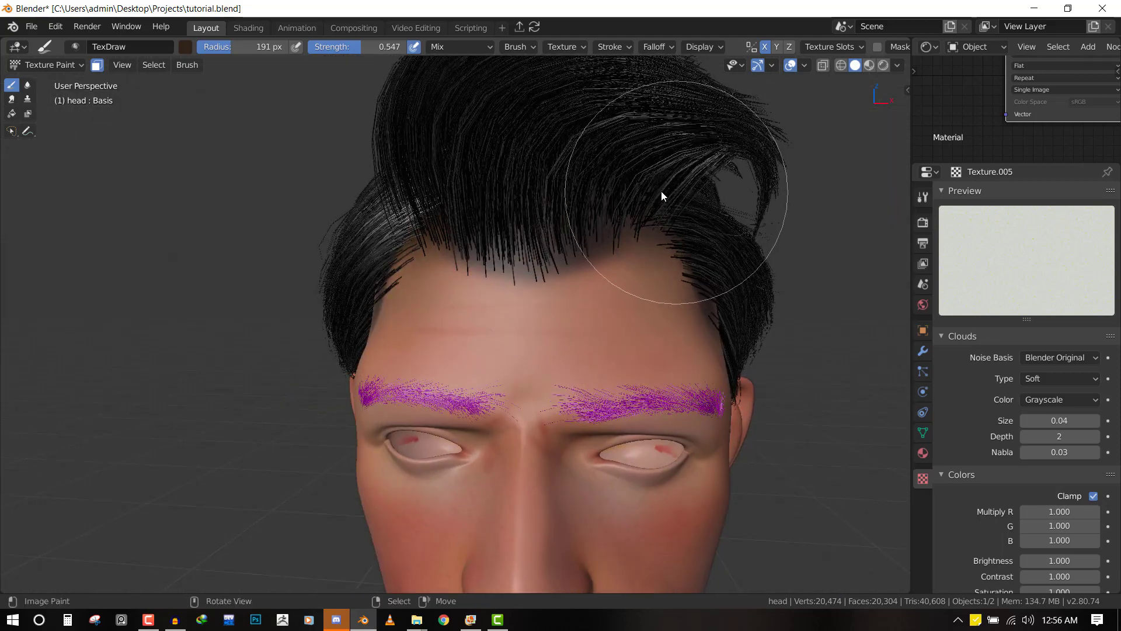
{"action": "key", "text": "KP_1"}
{"action": "scroll", "coordinate": [665, 197], "scroll_direction": "up", "scroll_amount": 3}
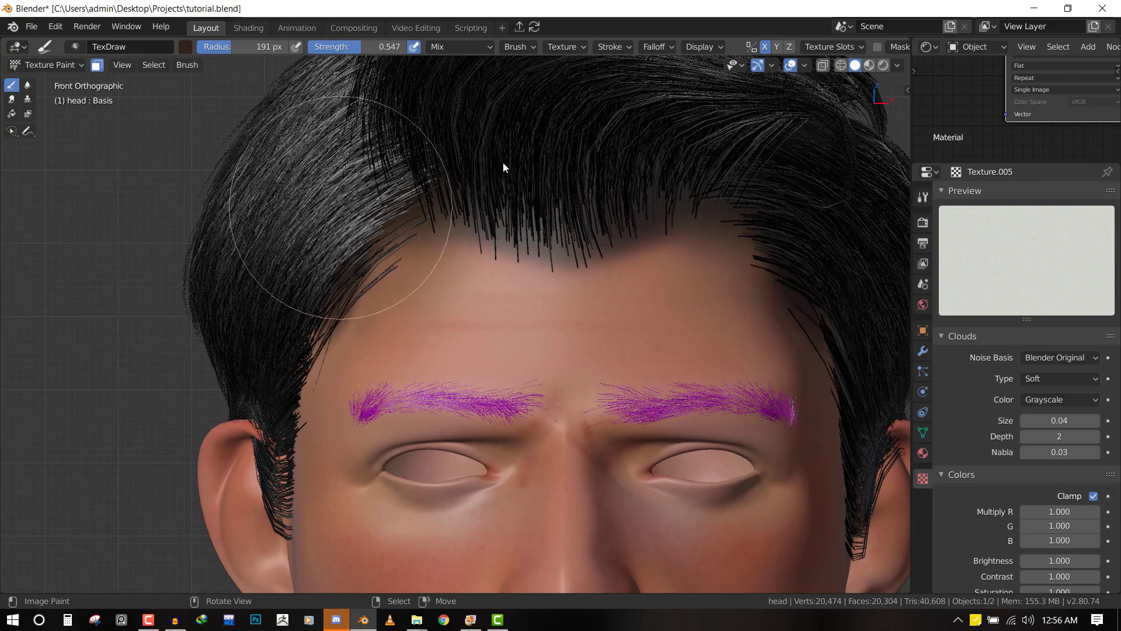
{"action": "scroll", "coordinate": [508, 219], "scroll_direction": "down", "scroll_amount": 5}
{"action": "scroll", "coordinate": [584, 274], "scroll_direction": "up", "scroll_amount": 5}
Sample the light skin colour and blend it over the forehead below the hairline, checking the head from an angle
{"action": "key", "text": "s"}
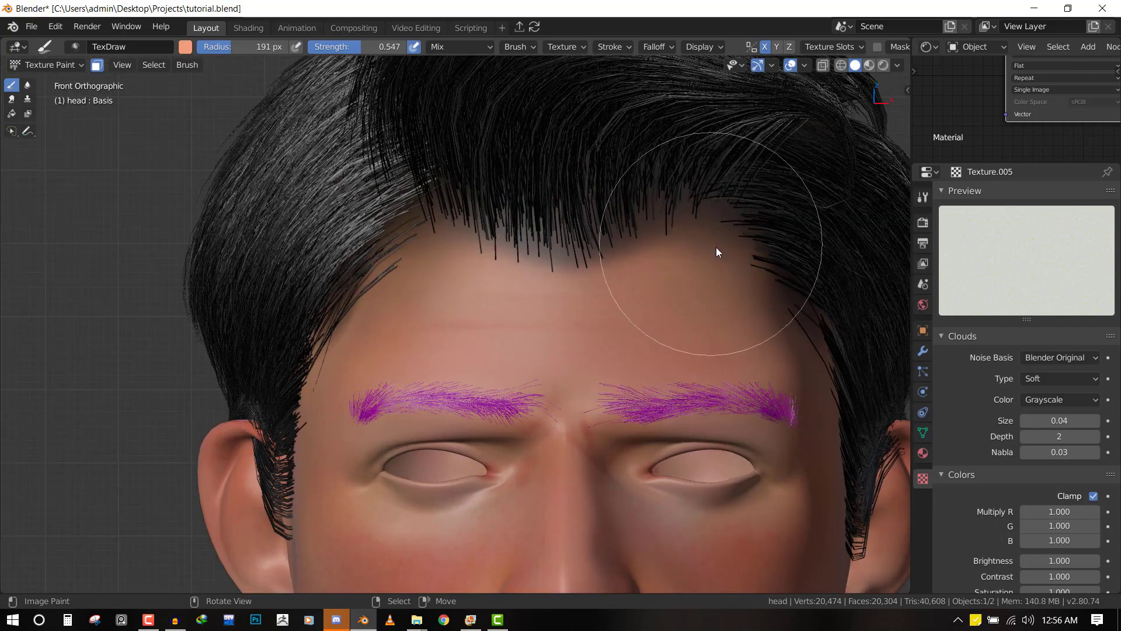
{"action": "scroll", "coordinate": [700, 292], "scroll_direction": "down", "scroll_amount": 5}
{"action": "middle_click_drag", "start_coordinate": [651, 301], "coordinate": [584, 312]}
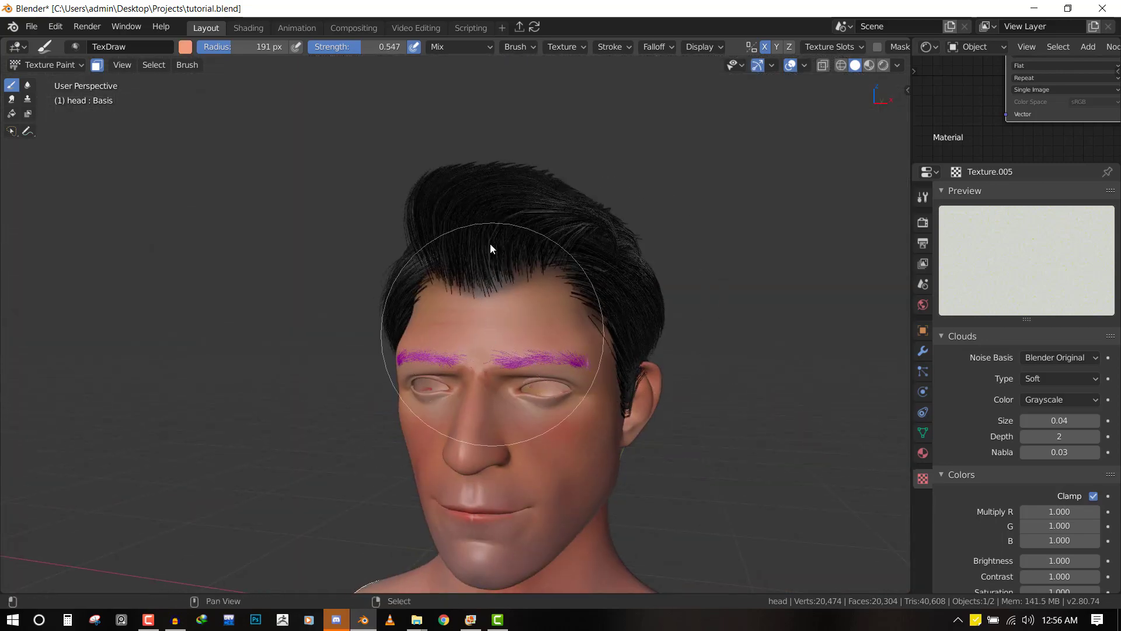
{"action": "key", "text": "shift+z"}
{"action": "key", "text": "z"}
{"action": "left_click", "coordinate": [609, 307]}
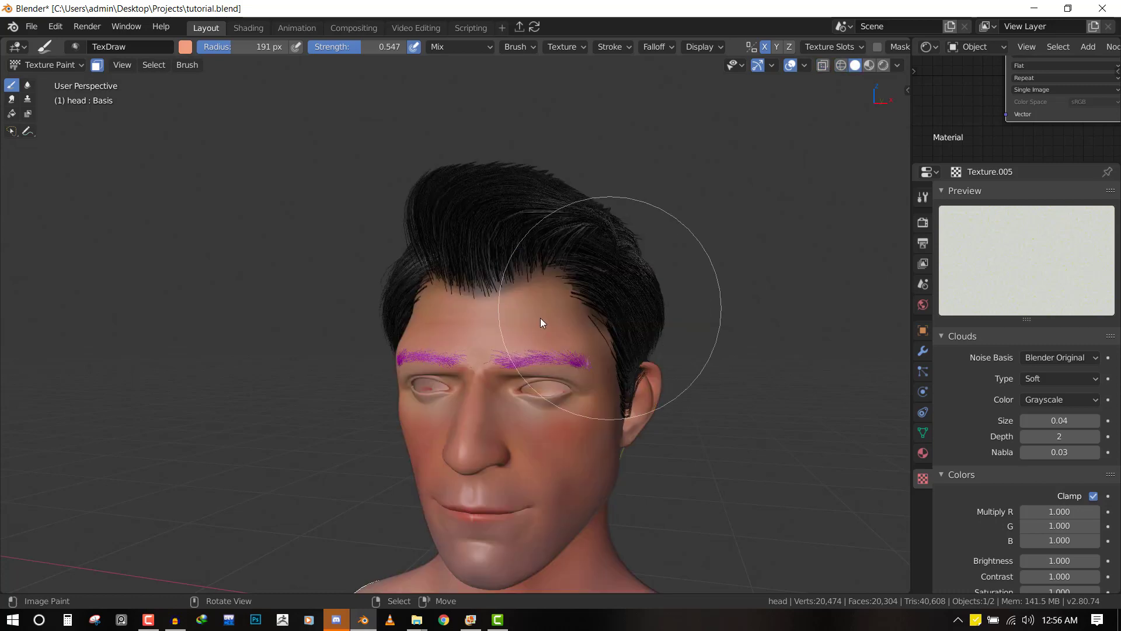
{"action": "middle_click_drag", "start_coordinate": [541, 320], "coordinate": [478, 251]}
{"action": "scroll", "coordinate": [590, 294], "scroll_direction": "up", "scroll_amount": 2}
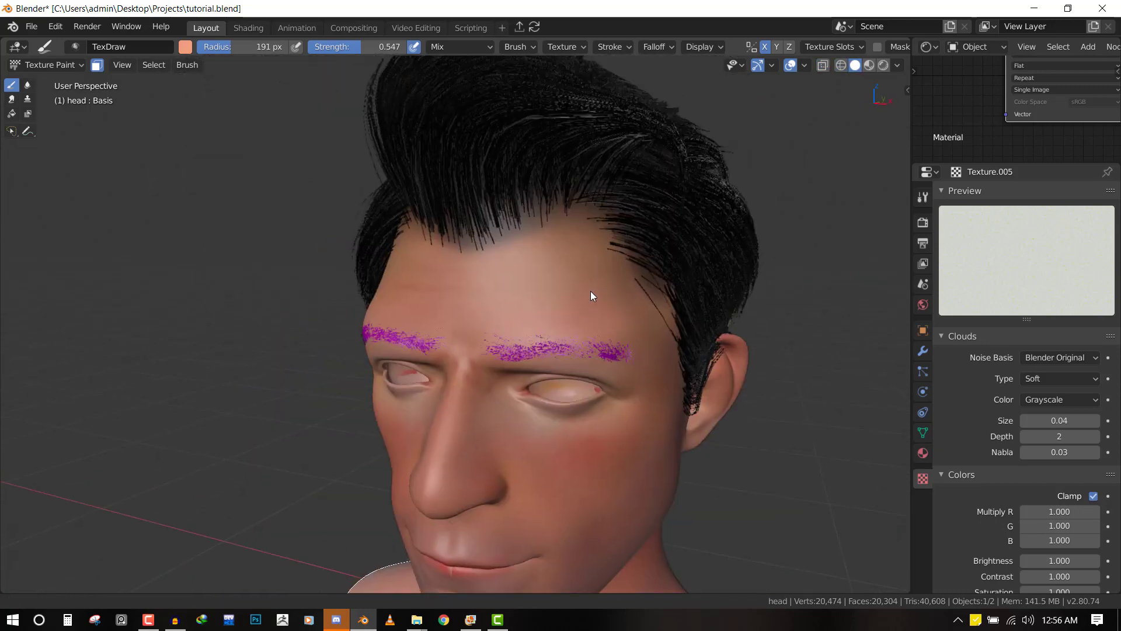
{"action": "scroll", "coordinate": [590, 294], "scroll_direction": "up", "scroll_amount": 4}
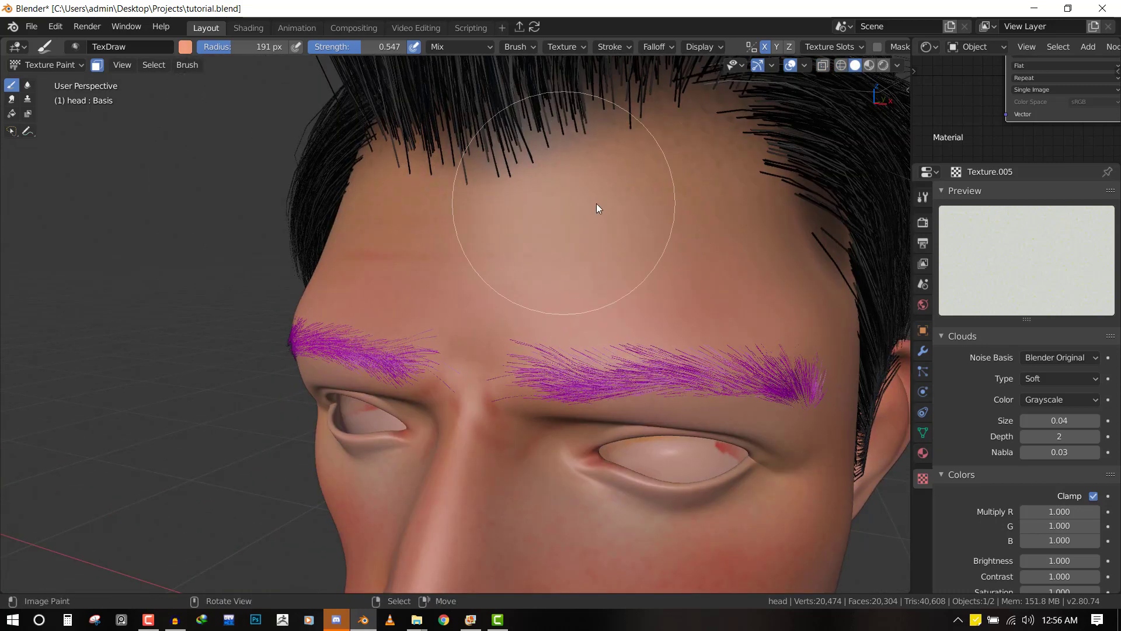
Set the brush radius to 106 px and strength to 0.693, and paint the skin colour along the eyebrow area
{"action": "key", "text": "KP_1"}
{"action": "scroll", "coordinate": [635, 320], "scroll_direction": "up", "scroll_amount": 4}
{"action": "key", "text": "f"}
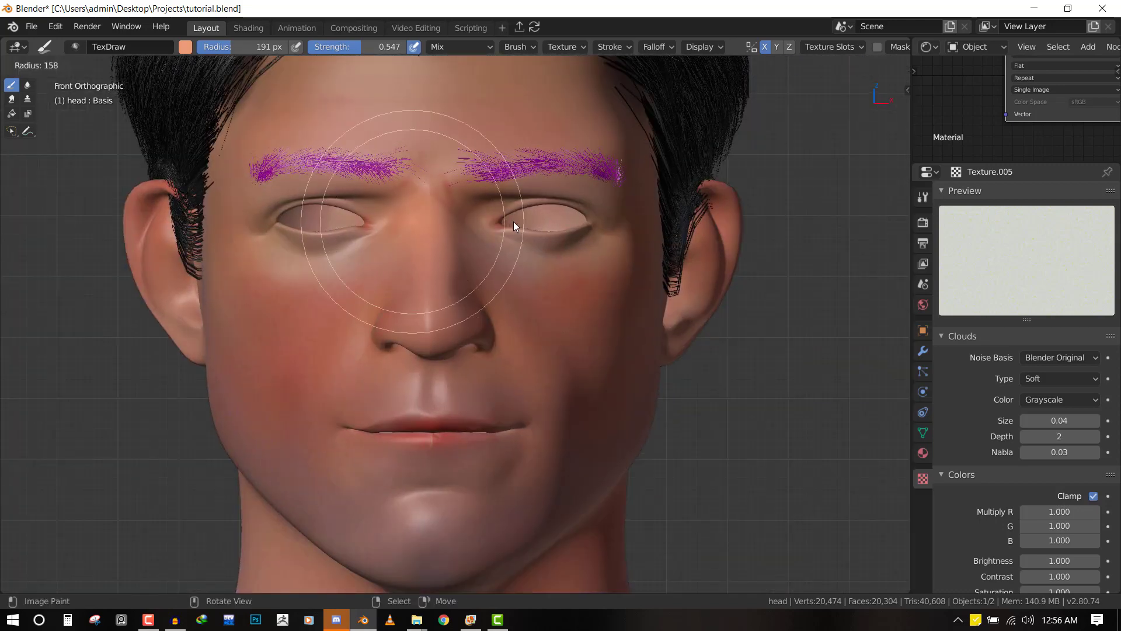
{"action": "left_click", "coordinate": [458, 216]}
{"action": "scroll", "coordinate": [619, 230], "scroll_direction": "up", "scroll_amount": 2}
{"action": "scroll", "coordinate": [608, 299], "scroll_direction": "up", "scroll_amount": 2}
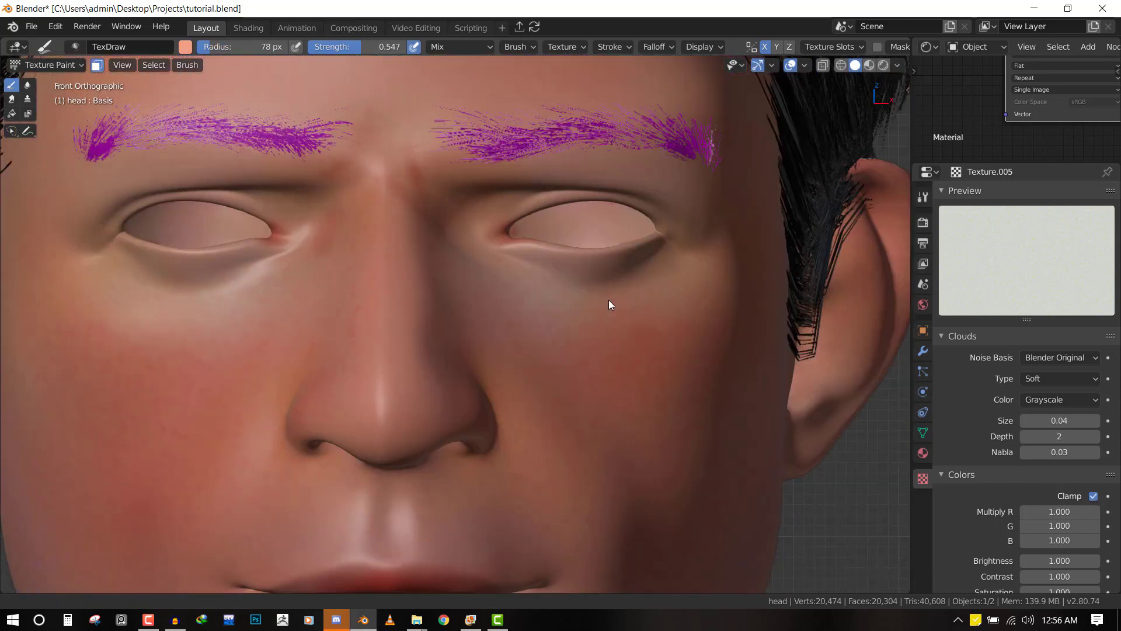
{"action": "scroll", "coordinate": [609, 299], "scroll_direction": "up", "scroll_amount": 1}
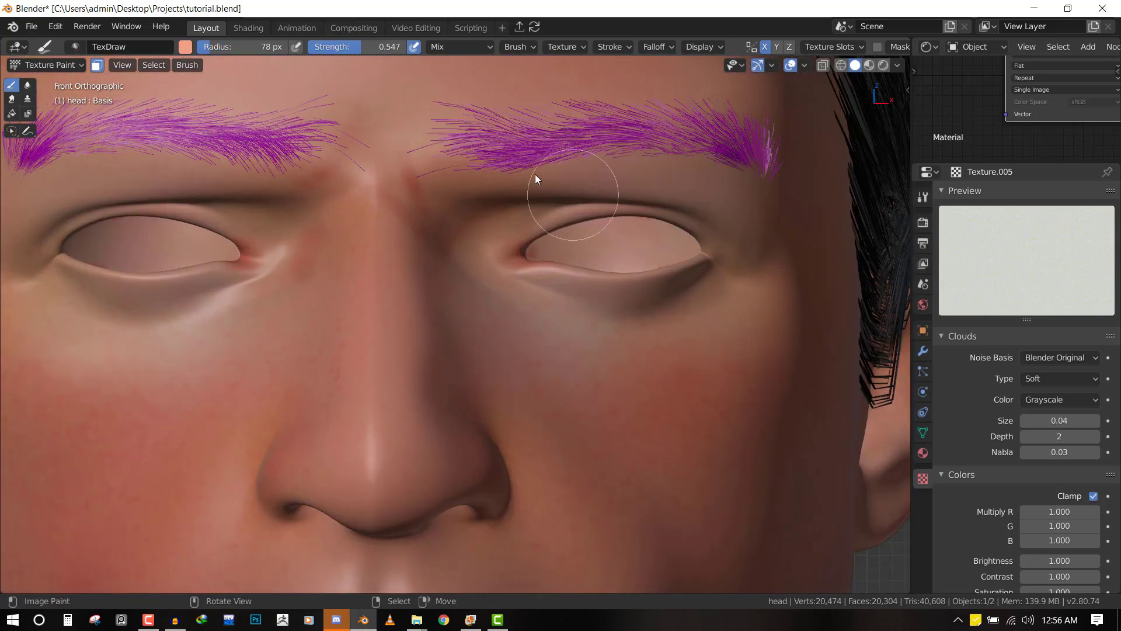
{"action": "key", "text": "shift+f"}
{"action": "left_click", "coordinate": [597, 149]}
{"action": "key", "text": "f"}
{"action": "left_click", "coordinate": [531, 135]}
{"action": "mouse_move", "coordinate": [423, 142]}
{"action": "left_mouse_down"}
{"action": "mouse_move", "coordinate": [729, 138]}
{"action": "mouse_move", "coordinate": [608, 126]}
{"action": "left_mouse_up"}
Examine the painted face from the front and from both sides
{"action": "scroll", "coordinate": [601, 153], "scroll_direction": "down", "scroll_amount": 5}
{"action": "middle_click_drag", "start_coordinate": [544, 196], "coordinate": [503, 205]}
{"action": "scroll", "coordinate": [519, 211], "scroll_direction": "up", "scroll_amount": 3}
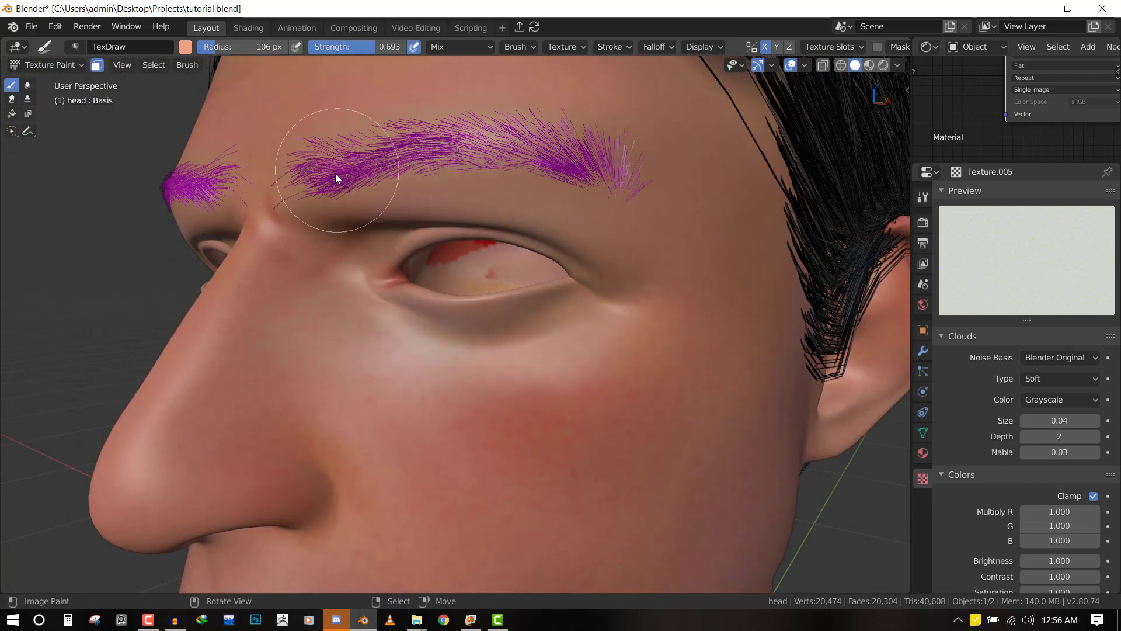
{"action": "key", "text": "KP_1"}
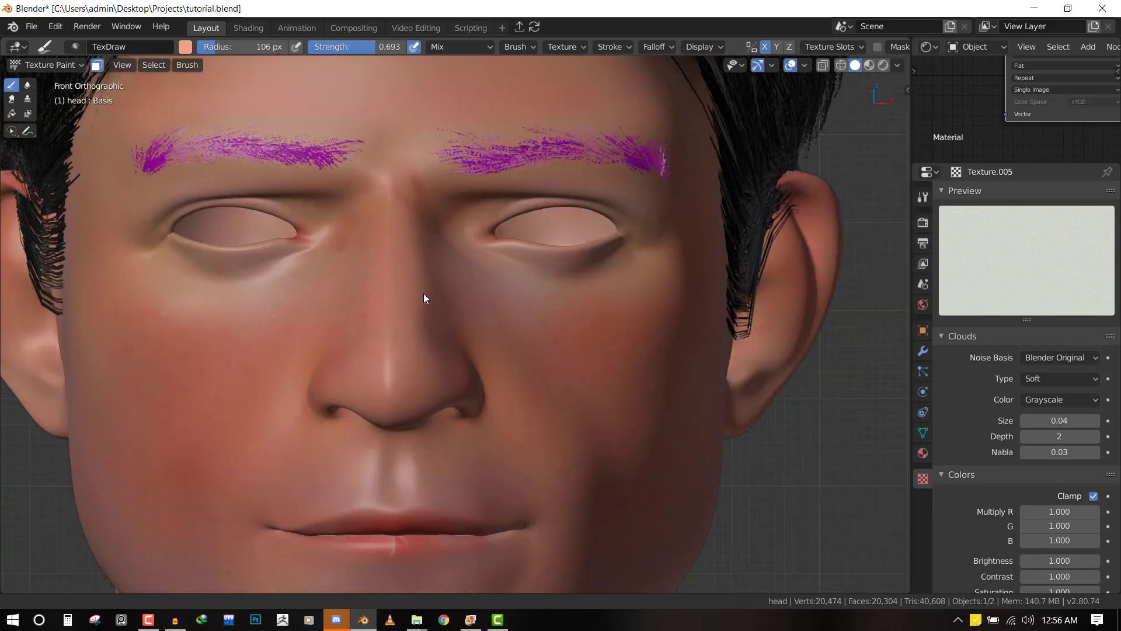
{"action": "scroll", "coordinate": [450, 336], "scroll_direction": "down", "scroll_amount": 4}
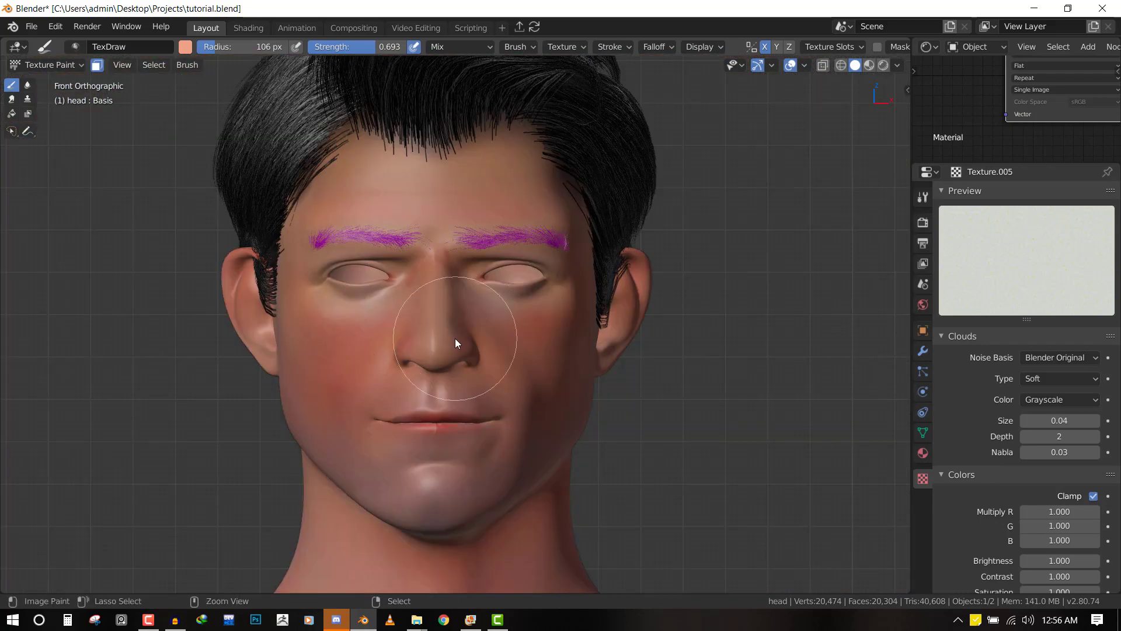
{"action": "middle_click_drag", "start_coordinate": [472, 343], "coordinate": [386, 348]}
{"action": "scroll", "coordinate": [389, 345], "scroll_direction": "up", "scroll_amount": 4}
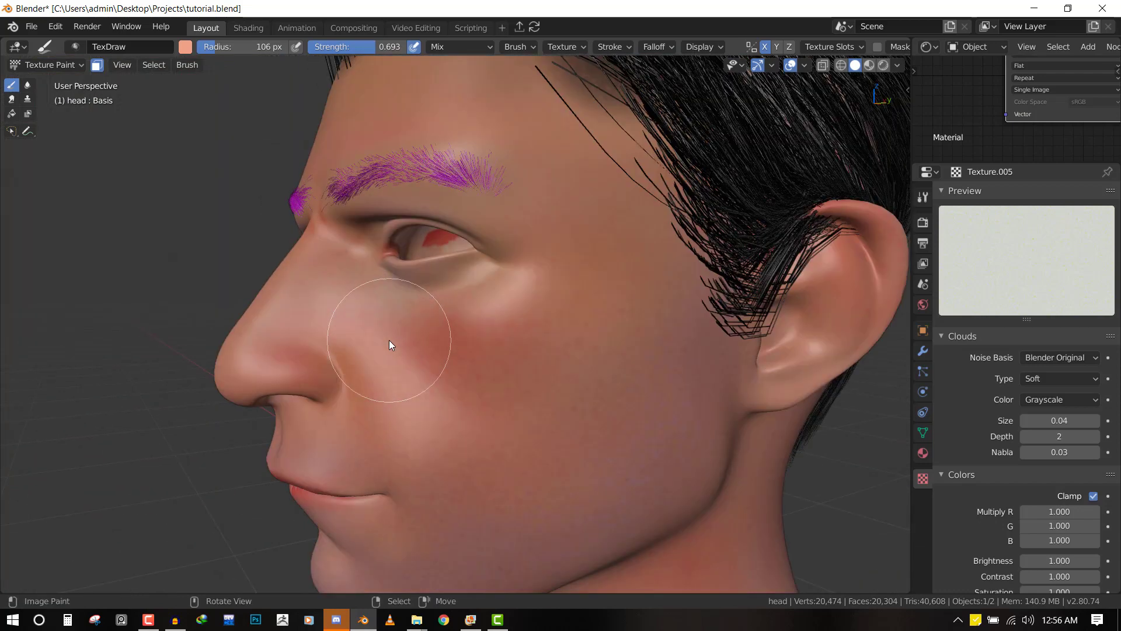
{"action": "scroll", "coordinate": [389, 336], "scroll_direction": "down", "scroll_amount": 4}
{"action": "middle_click_drag", "start_coordinate": [401, 299], "coordinate": [556, 301]}
{"action": "scroll", "coordinate": [556, 301], "scroll_direction": "up", "scroll_amount": 5}
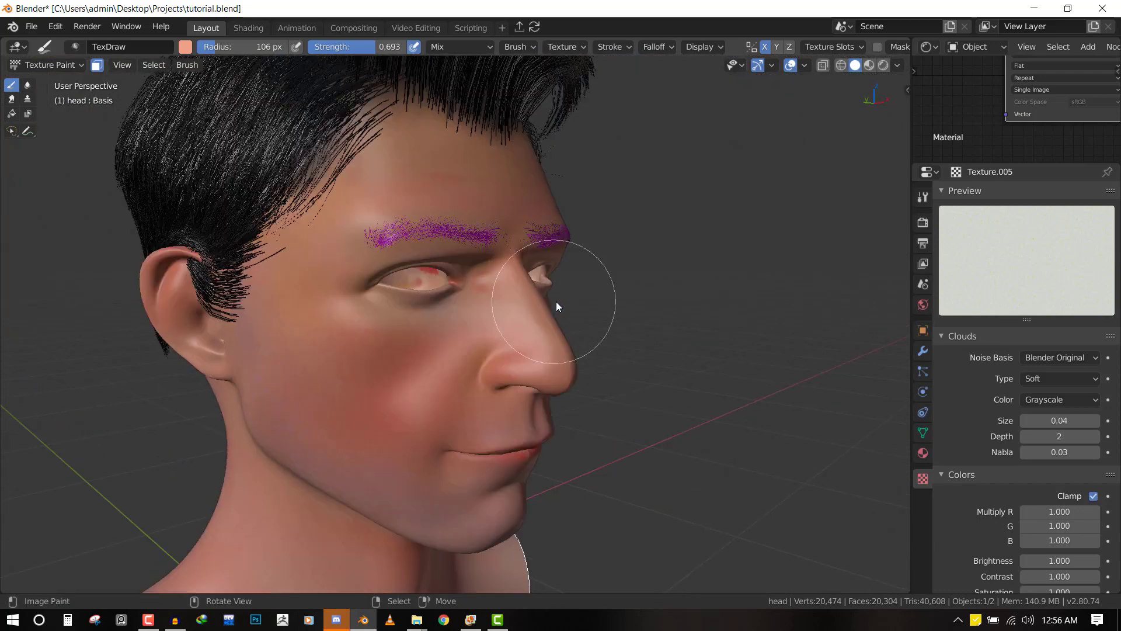
Switch the head to Object Mode, open the Shading workspace and bring the head material's nodes into view
{"action": "key", "text": "ctrl+Tab"}
{"action": "left_click", "coordinate": [458, 291]}
{"action": "key", "text": "KP_1"}
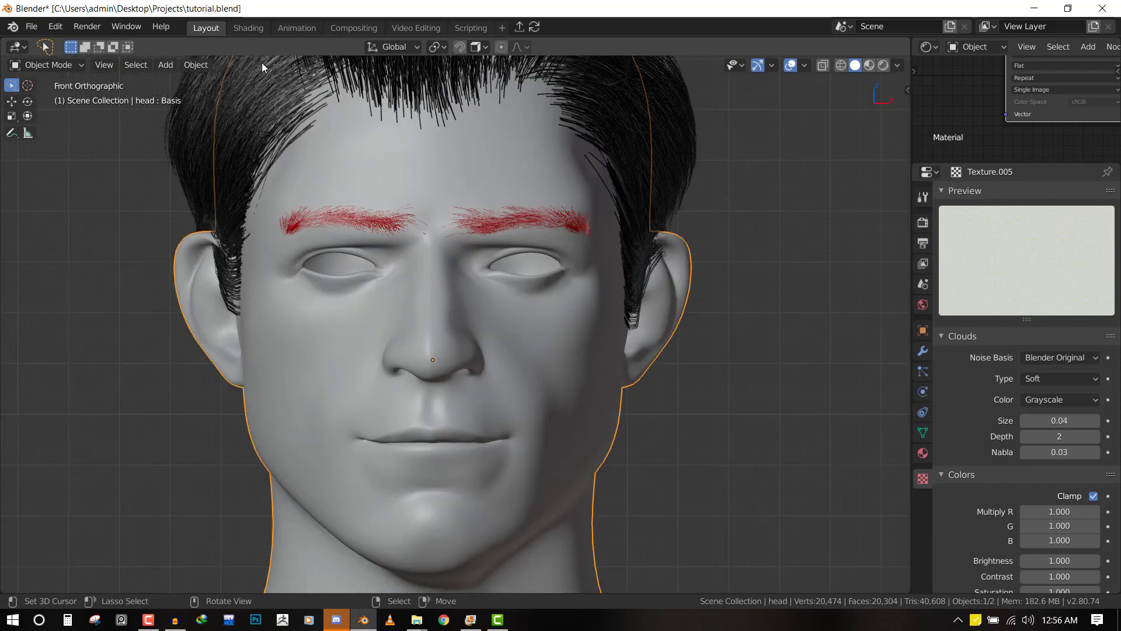
{"action": "left_click", "coordinate": [248, 28]}
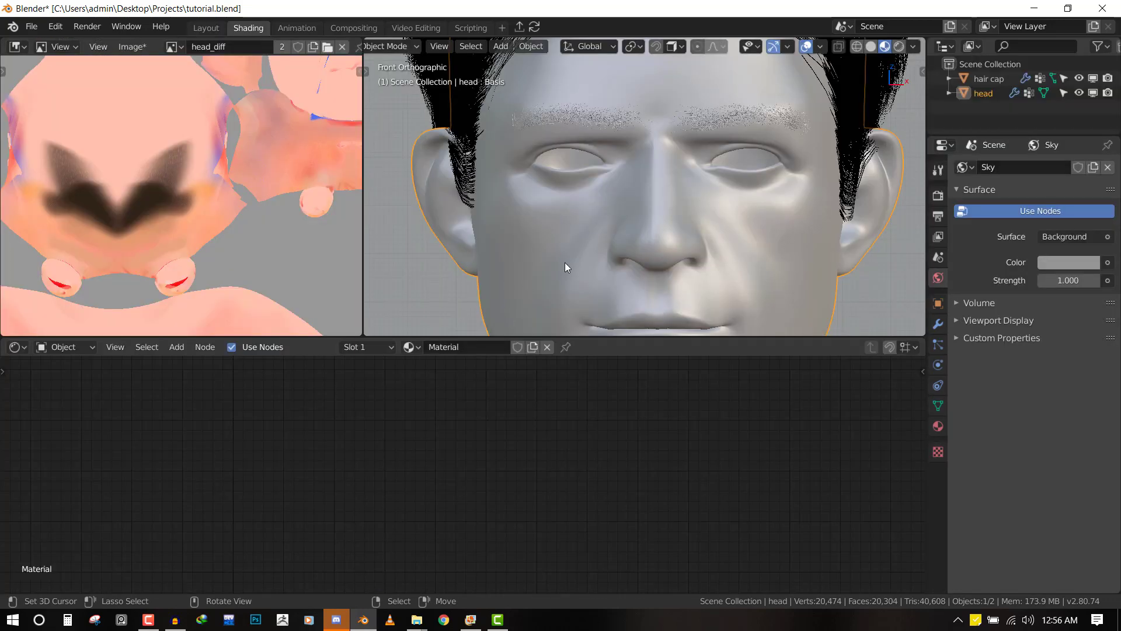
{"action": "scroll", "coordinate": [574, 249], "scroll_direction": "down", "scroll_amount": 4}
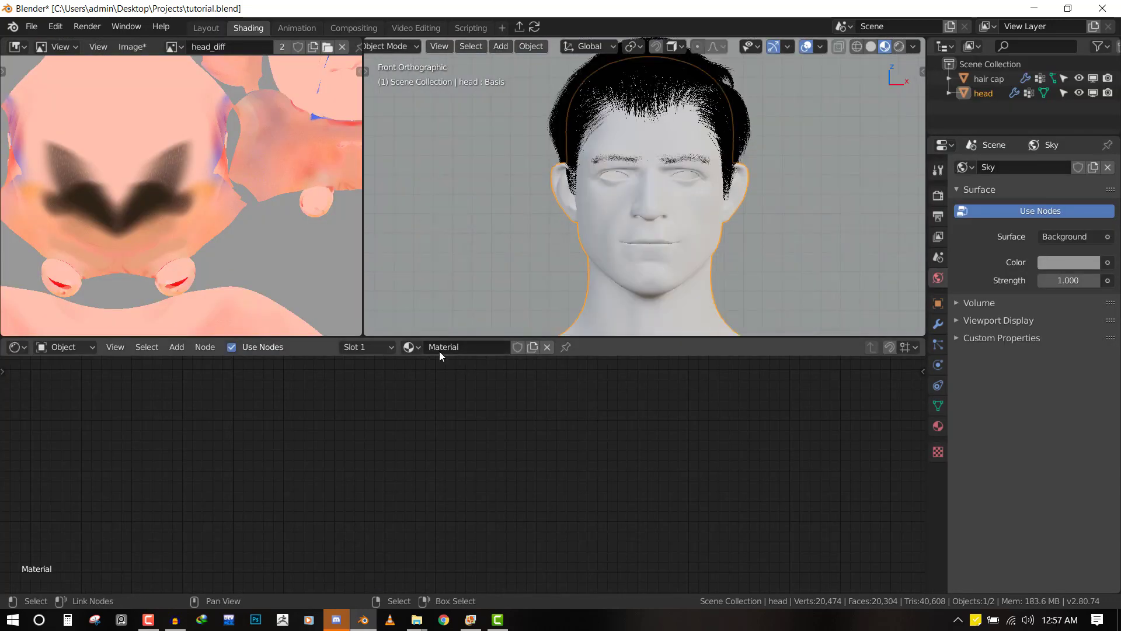
{"action": "key", "text": "Home"}
{"action": "scroll", "coordinate": [484, 416], "scroll_direction": "up", "scroll_amount": 4}
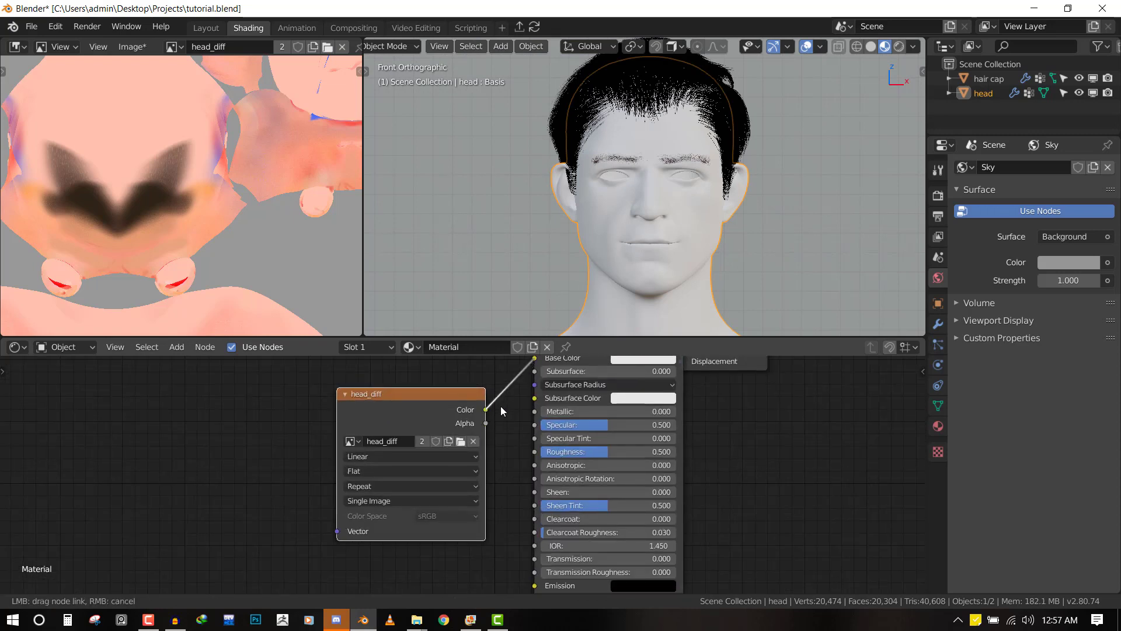
Connect the head_diff texture's Color to the Principled BSDF's Subsurface Color and set Subsurface to 0.095
{"action": "left_click_drag", "start_coordinate": [501, 411], "coordinate": [489, 410]}
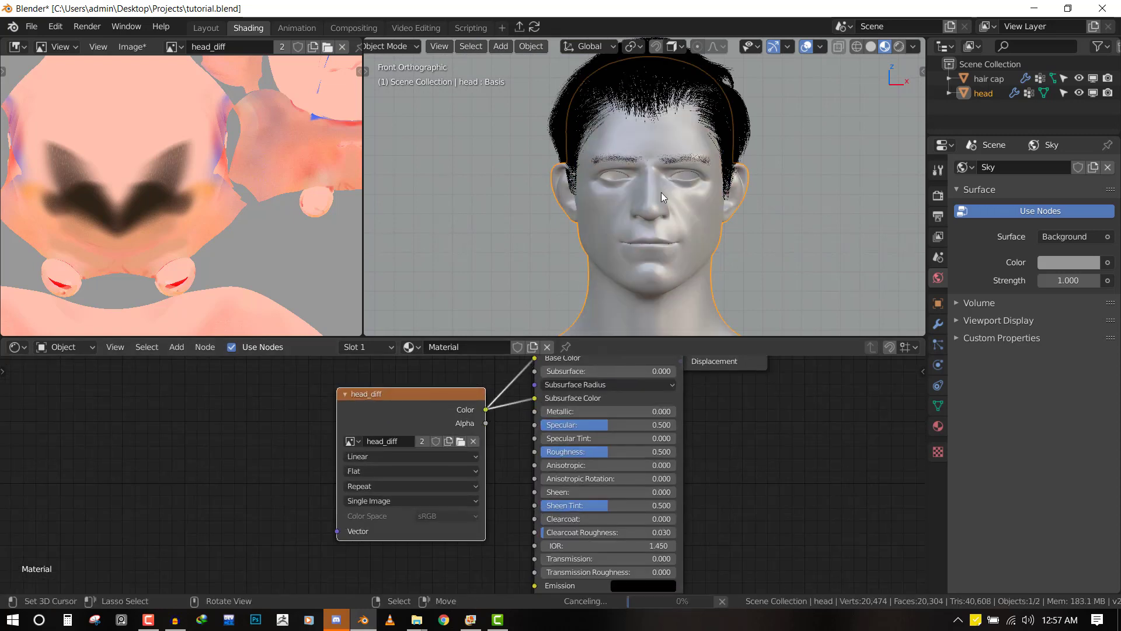
{"action": "scroll", "coordinate": [661, 192], "scroll_direction": "up", "scroll_amount": 4}
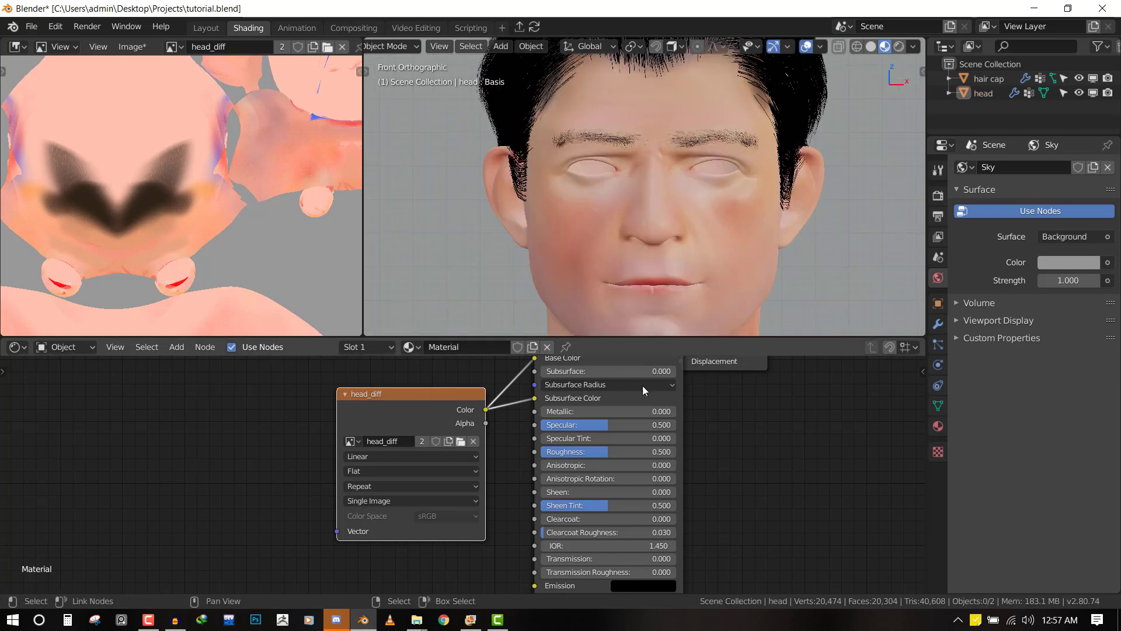
{"action": "left_click_drag", "start_coordinate": [573, 371], "coordinate": [610, 371]}
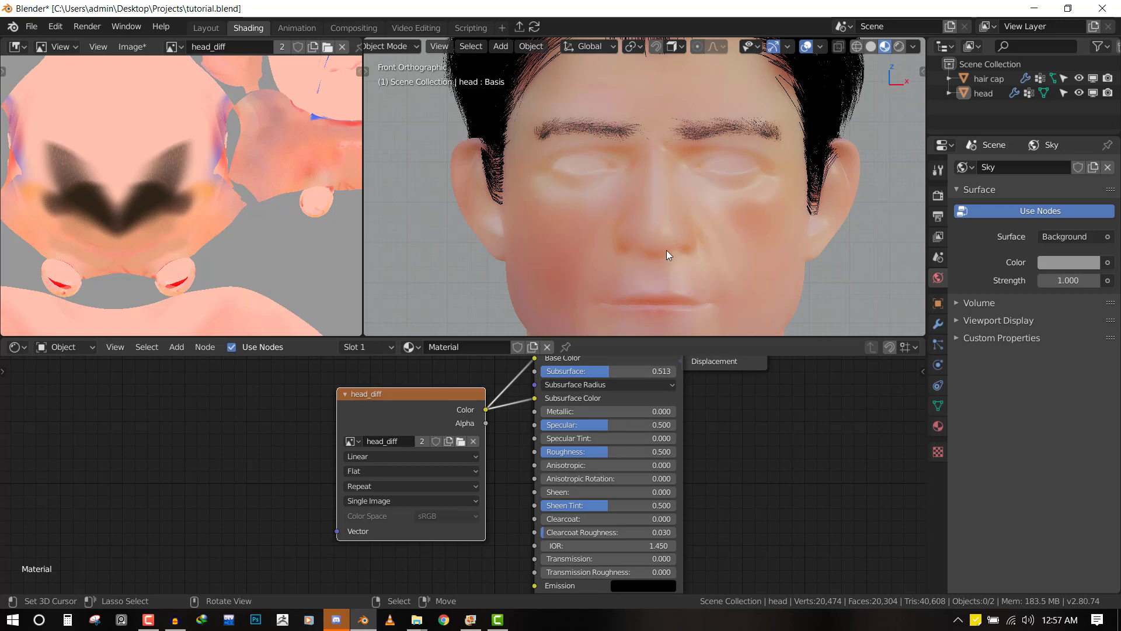
{"action": "middle_click_drag", "start_coordinate": [666, 249], "coordinate": [633, 252]}
{"action": "left_click_drag", "start_coordinate": [603, 378], "coordinate": [563, 371]}
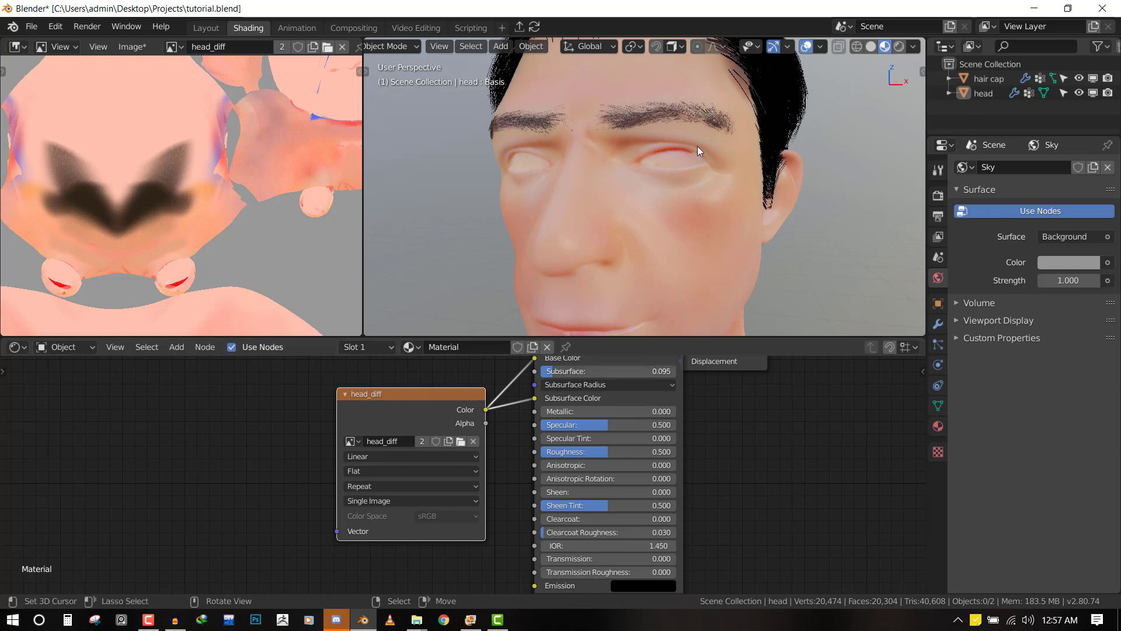
Rotate the viewport's environment lighting to 22.6°
{"action": "left_click", "coordinate": [912, 48]}
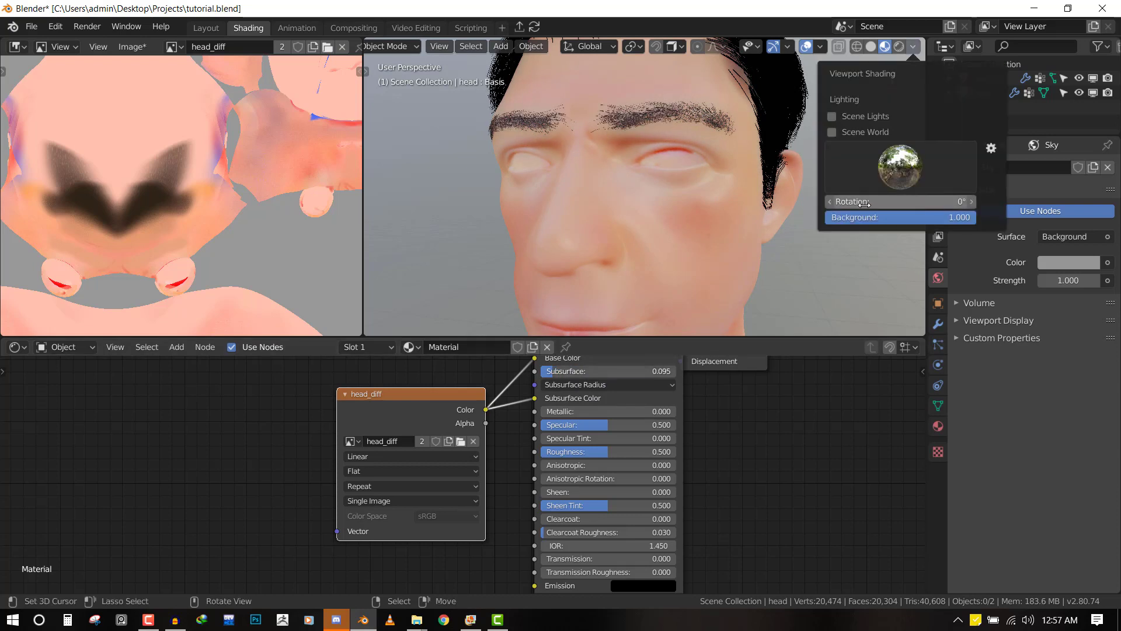
{"action": "mouse_move", "coordinate": [899, 202]}
{"action": "left_mouse_down"}
{"action": "mouse_move", "coordinate": [966, 201]}
{"action": "mouse_move", "coordinate": [866, 210]}
{"action": "left_mouse_up"}
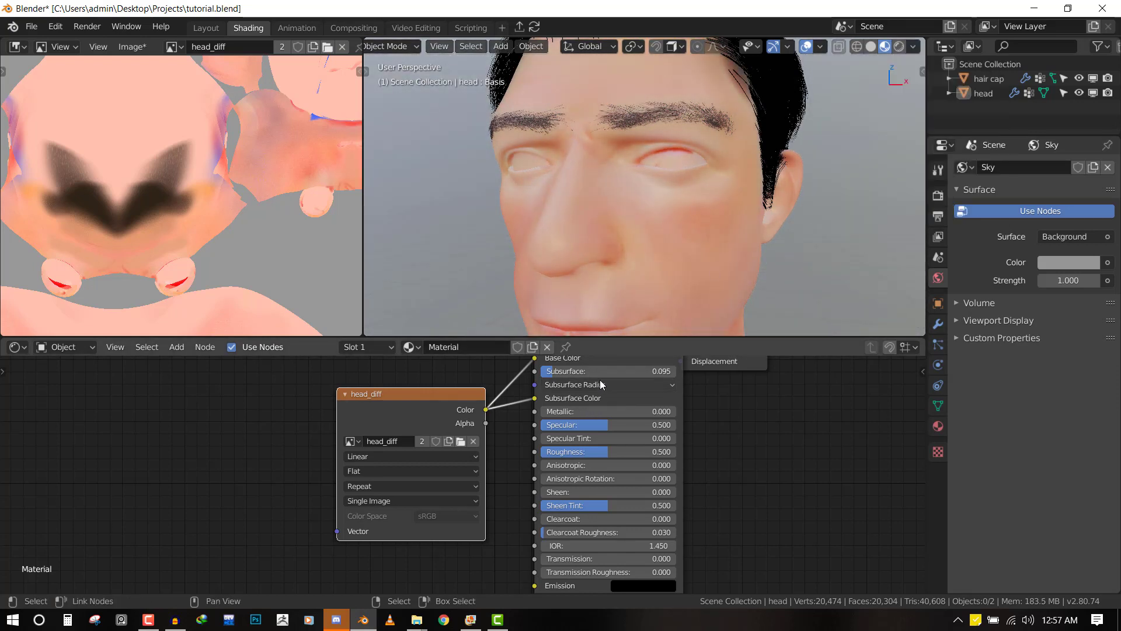
Lower the skin material's Specular to 0.209 and Roughness to 0.427, repositioning the head_diff texture node beside the shader
{"action": "middle_click_drag", "start_coordinate": [601, 379], "coordinate": [608, 455]}
{"action": "left_click_drag", "start_coordinate": [397, 462], "coordinate": [374, 428]}
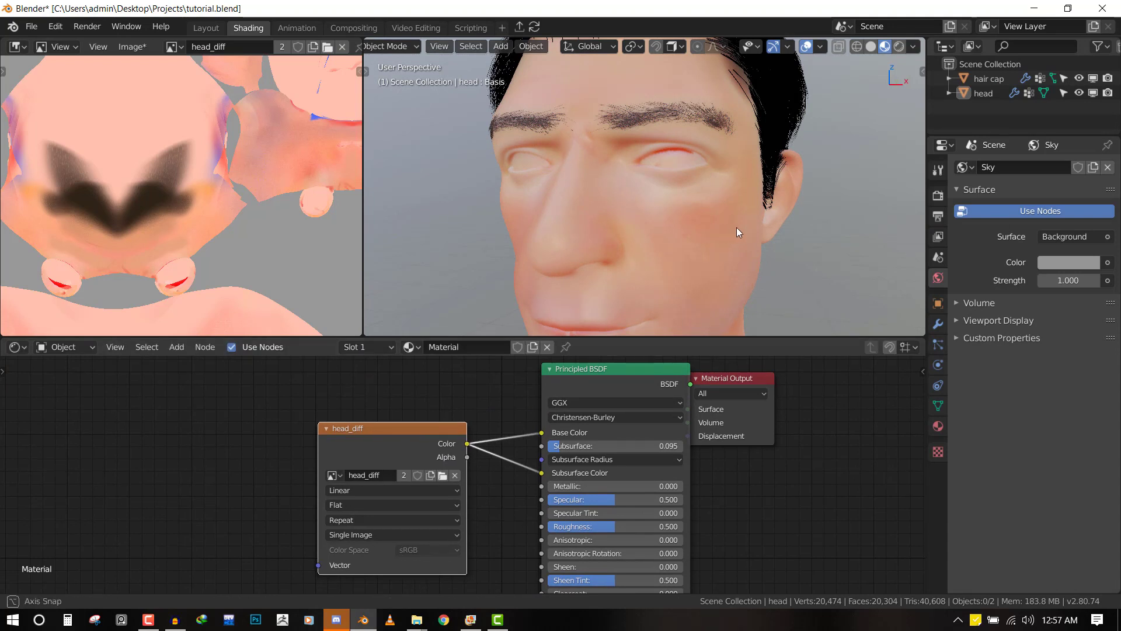
{"action": "middle_click_drag", "start_coordinate": [737, 232], "coordinate": [700, 234]}
{"action": "left_click_drag", "start_coordinate": [613, 526], "coordinate": [576, 499]}
{"action": "scroll", "coordinate": [626, 218], "scroll_direction": "down", "scroll_amount": 4}
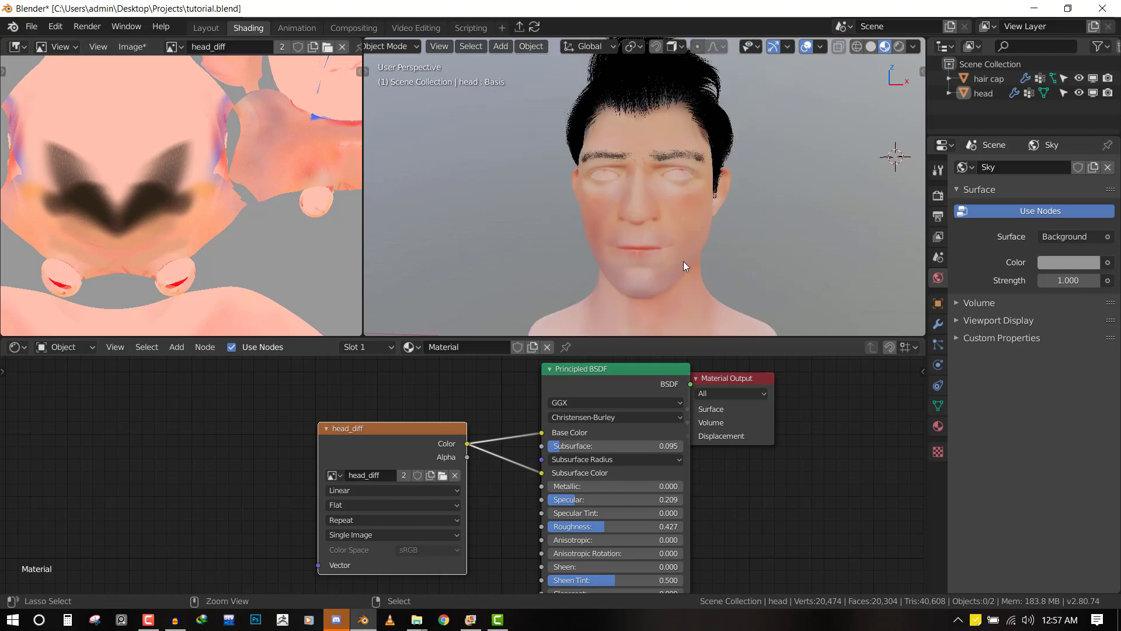
Maximize the 3D viewport and inspect the shaded skin from the side and in front view
{"action": "key", "text": "ctrl+space"}
{"action": "scroll", "coordinate": [584, 303], "scroll_direction": "up", "scroll_amount": 2}
{"action": "middle_click_drag", "start_coordinate": [518, 339], "coordinate": [648, 335]}
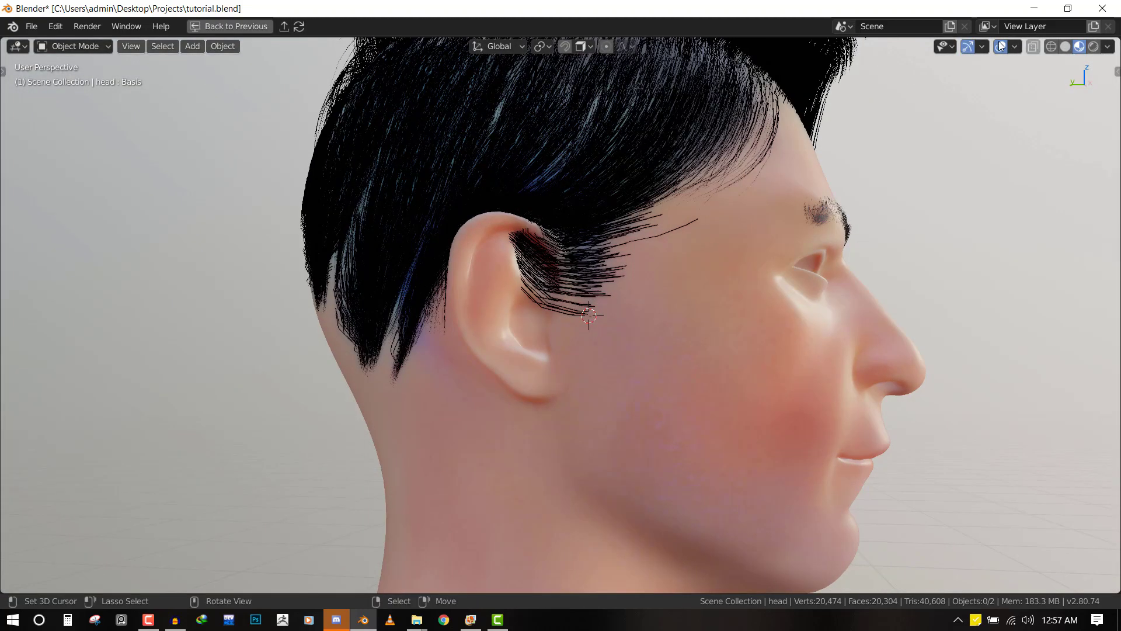
{"action": "key", "text": "KP_1"}
{"action": "scroll", "coordinate": [588, 295], "scroll_direction": "up", "scroll_amount": 2}
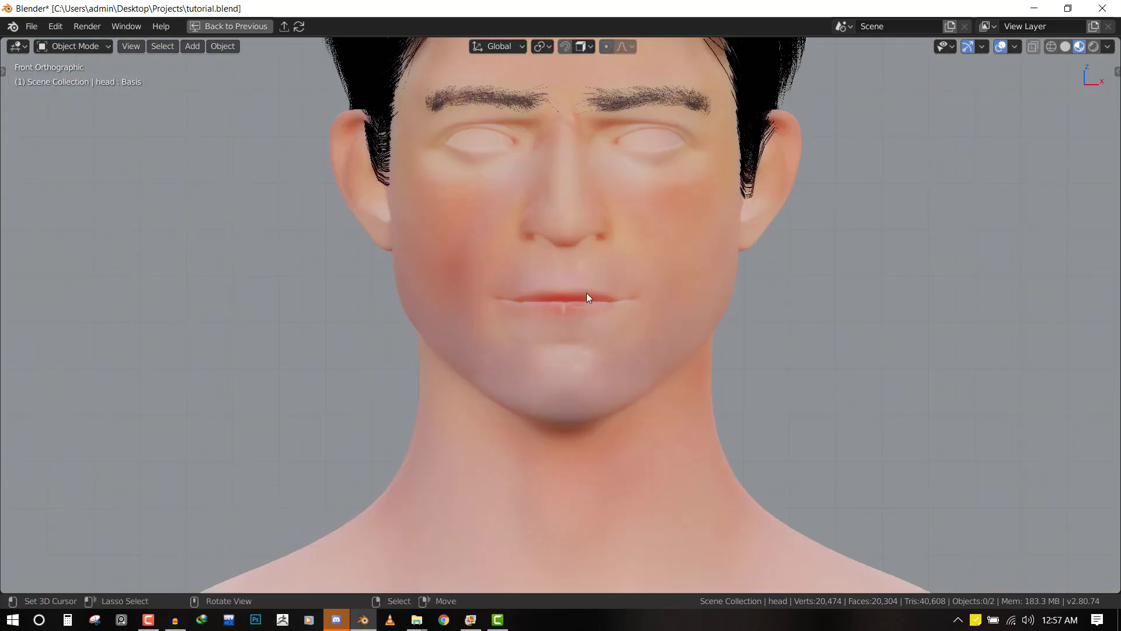
{"action": "middle_click_drag", "start_coordinate": [588, 296], "coordinate": [611, 325]}
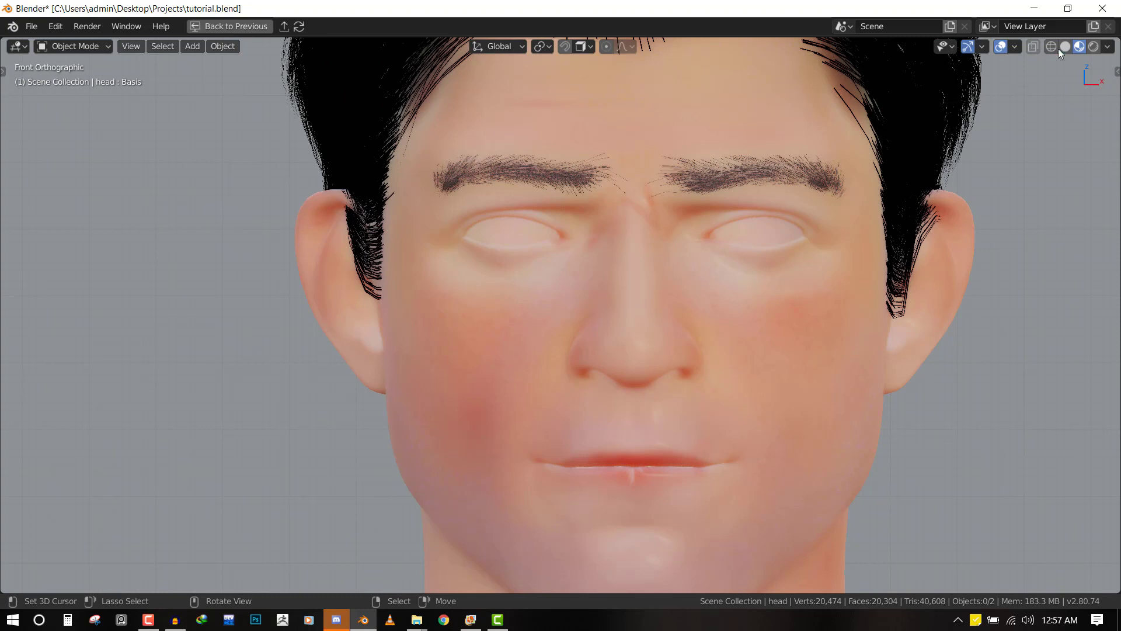
Try the warm brown environment image as viewport lighting and check the face and neck under it
{"action": "left_click", "coordinate": [1108, 50]}
{"action": "left_click", "coordinate": [1004, 162]}
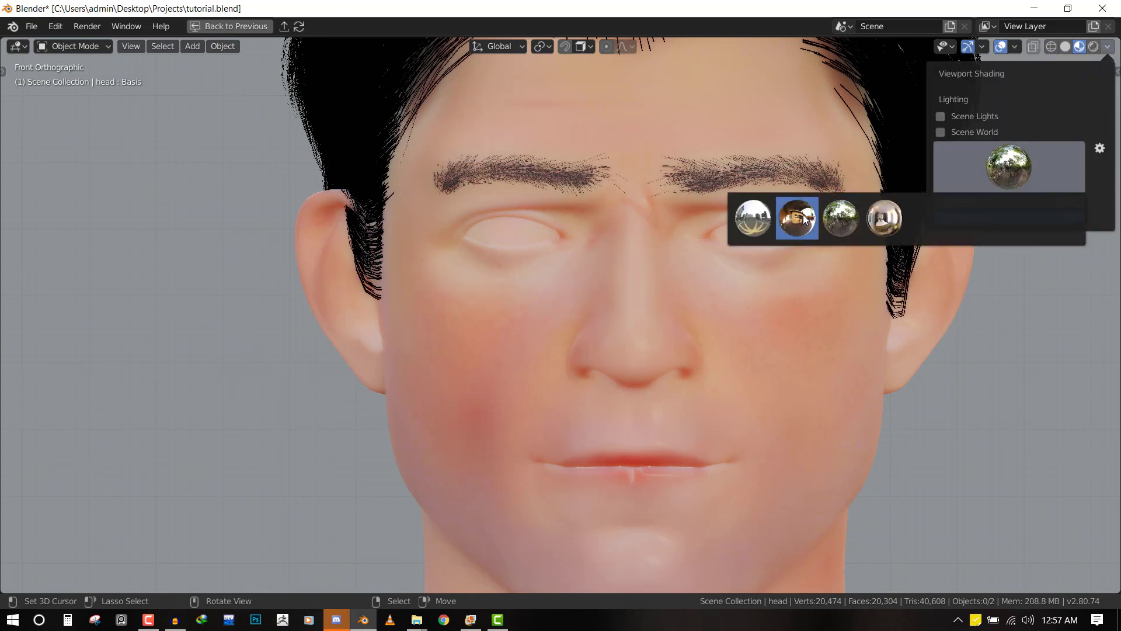
{"action": "left_click", "coordinate": [812, 223]}
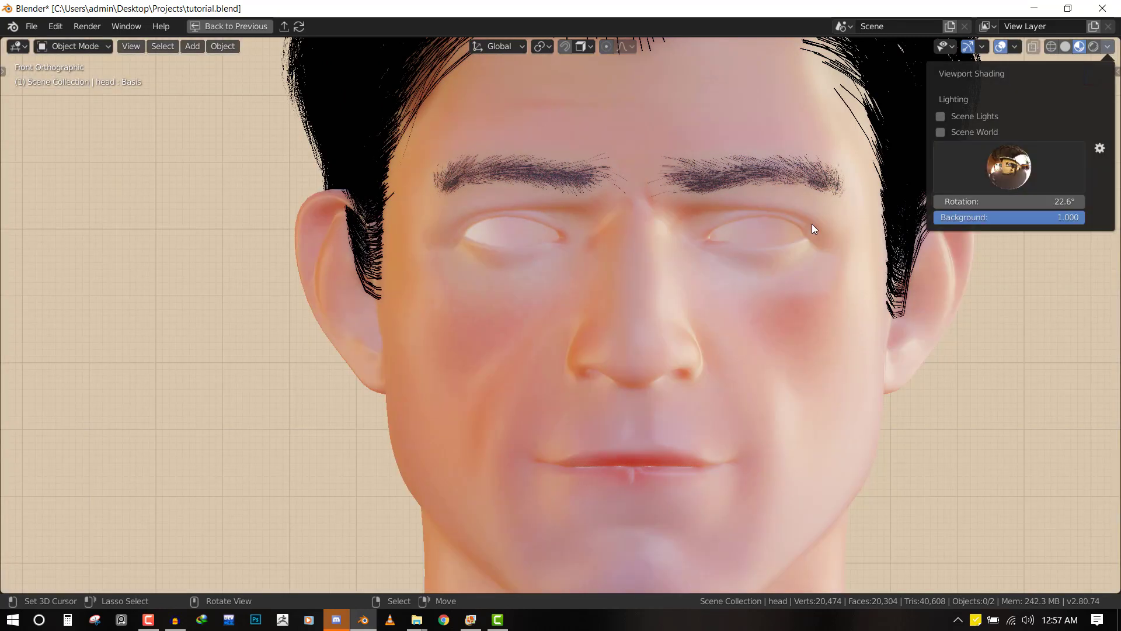
{"action": "scroll", "coordinate": [800, 292], "scroll_direction": "down", "scroll_amount": 2}
{"action": "mouse_move", "coordinate": [788, 358]}
{"action": "middle_mouse_down"}
{"action": "mouse_move", "coordinate": [708, 300]}
{"action": "mouse_move", "coordinate": [571, 309]}
{"action": "mouse_move", "coordinate": [698, 310]}
{"action": "mouse_move", "coordinate": [763, 171]}
{"action": "middle_mouse_up"}
Try the environment image with blue sky and a road as viewport lighting and check the face
{"action": "left_click", "coordinate": [1108, 46]}
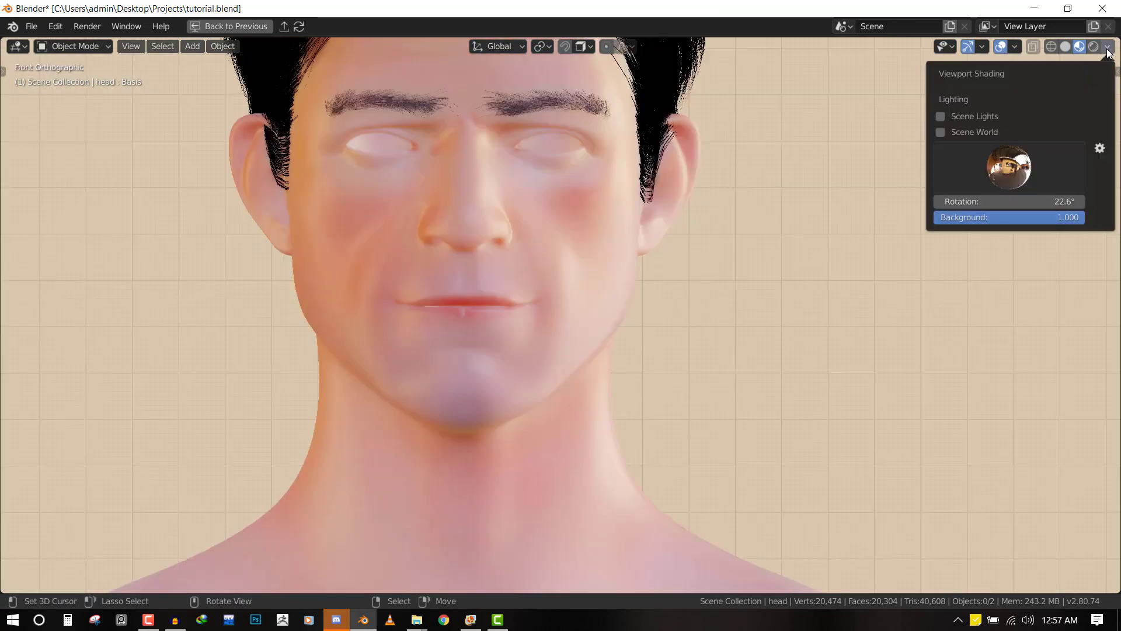
{"action": "left_click", "coordinate": [1043, 166]}
{"action": "left_click", "coordinate": [1061, 216]}
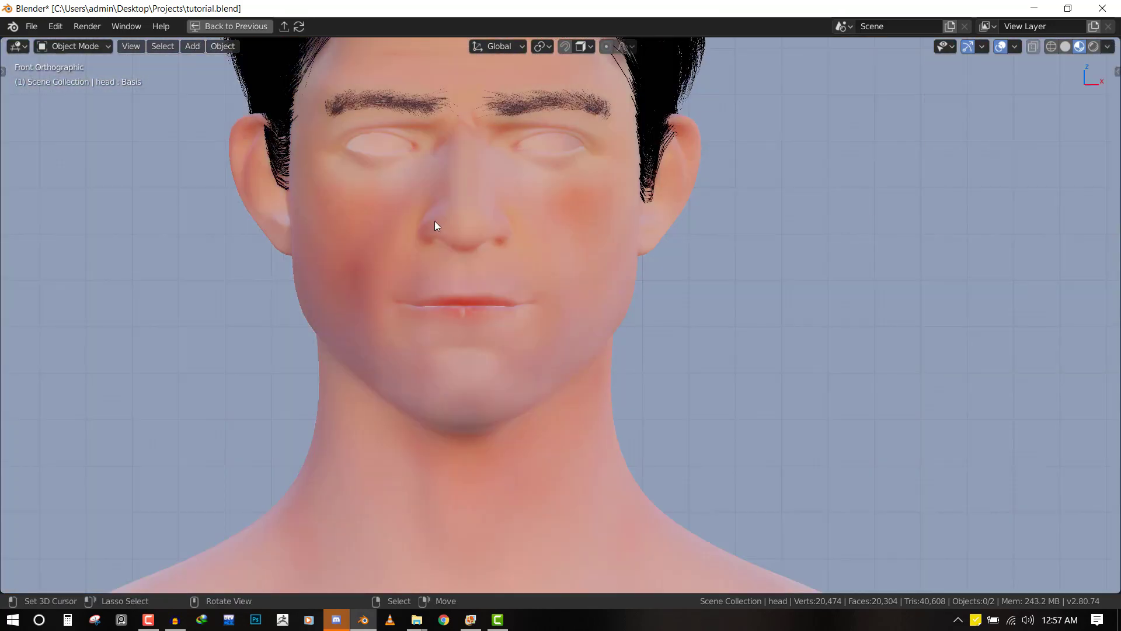
{"action": "scroll", "coordinate": [637, 315], "scroll_direction": "up", "scroll_amount": 3}
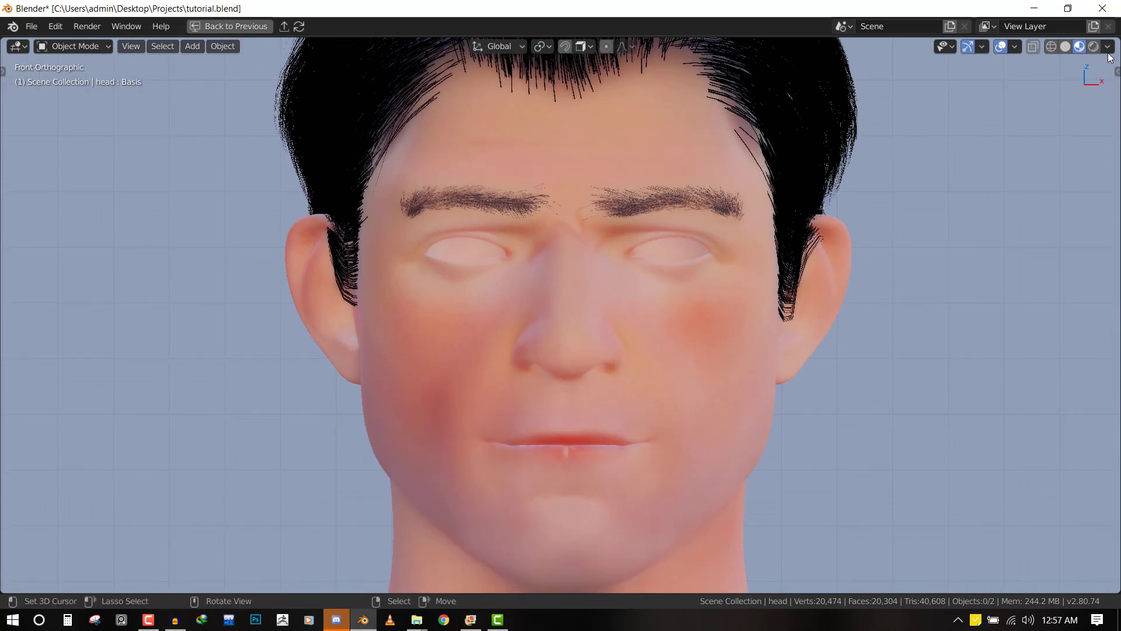
Try the dark dusk environment image as viewport lighting, rotated to 180°
{"action": "left_click", "coordinate": [1107, 46]}
{"action": "left_click", "coordinate": [1000, 166]}
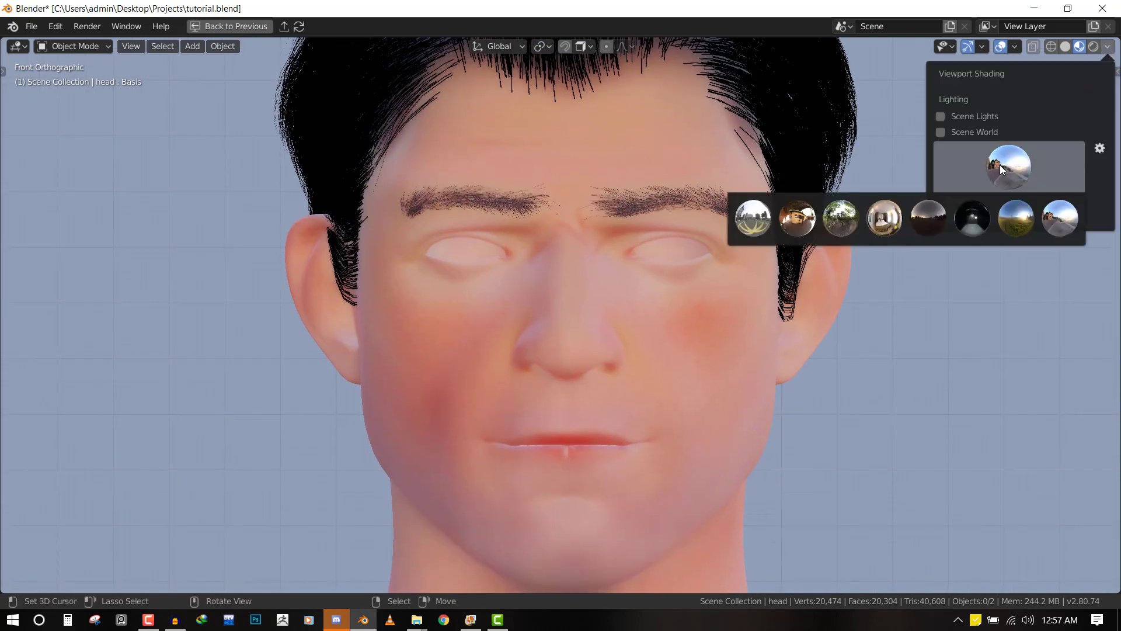
{"action": "left_click", "coordinate": [925, 216]}
{"action": "mouse_move", "coordinate": [993, 202]}
{"action": "left_mouse_down"}
{"action": "mouse_move", "coordinate": [1115, 201]}
{"action": "mouse_move", "coordinate": [895, 202]}
{"action": "mouse_move", "coordinate": [934, 202]}
{"action": "left_mouse_up"}
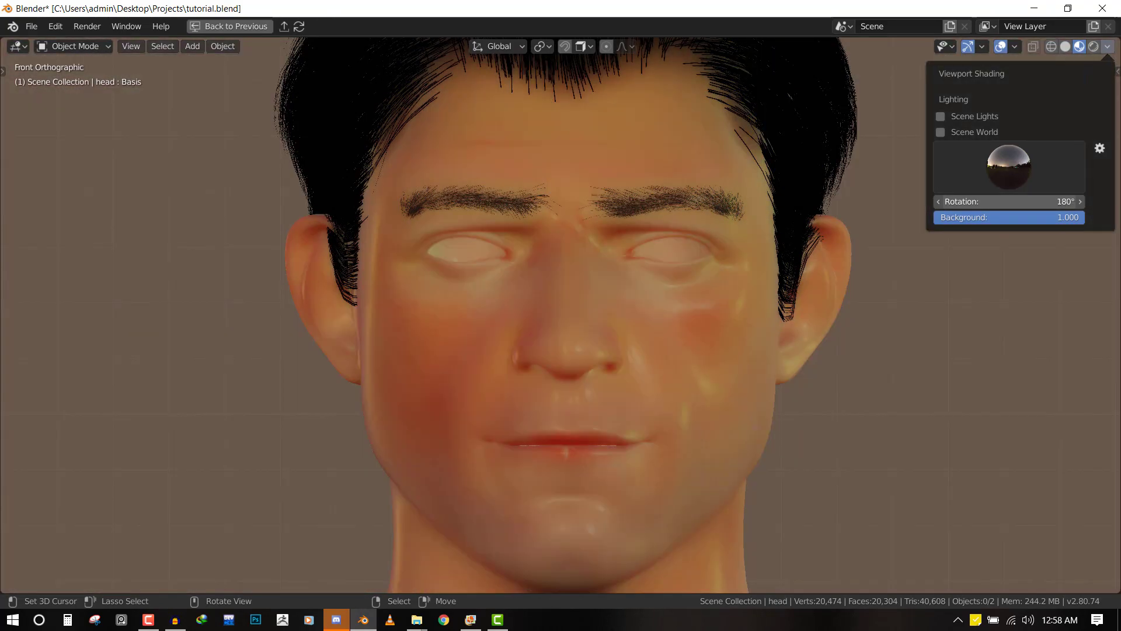
Light the viewport with the sunlit grass field environment image, adjust its rotation to light the face, and view the whole bust
{"action": "left_click", "coordinate": [999, 163]}
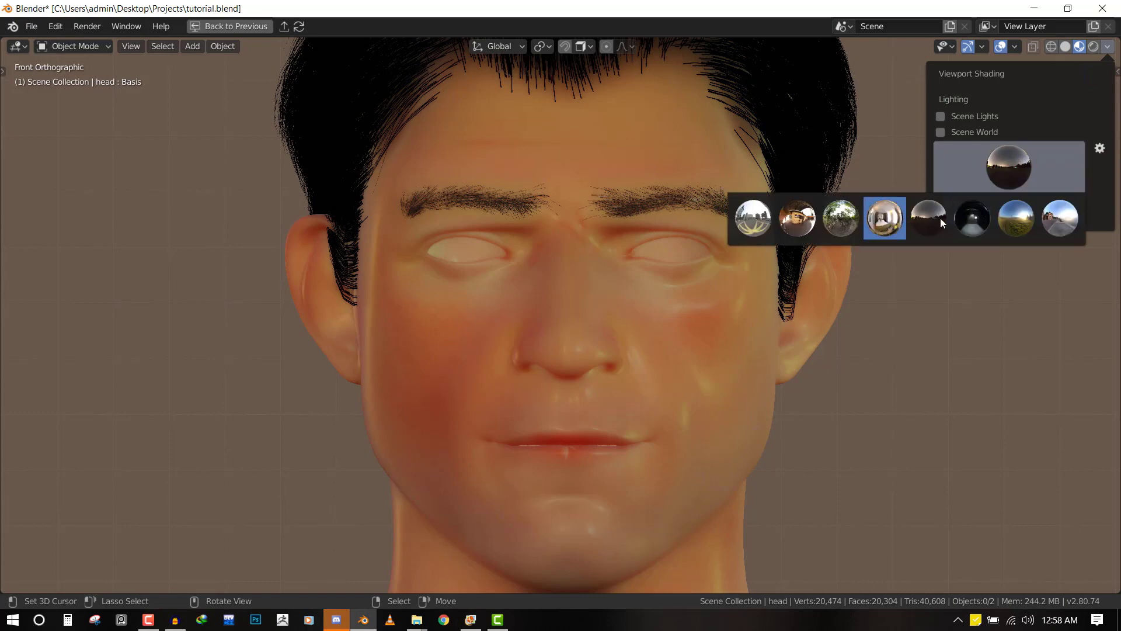
{"action": "left_click", "coordinate": [1016, 218]}
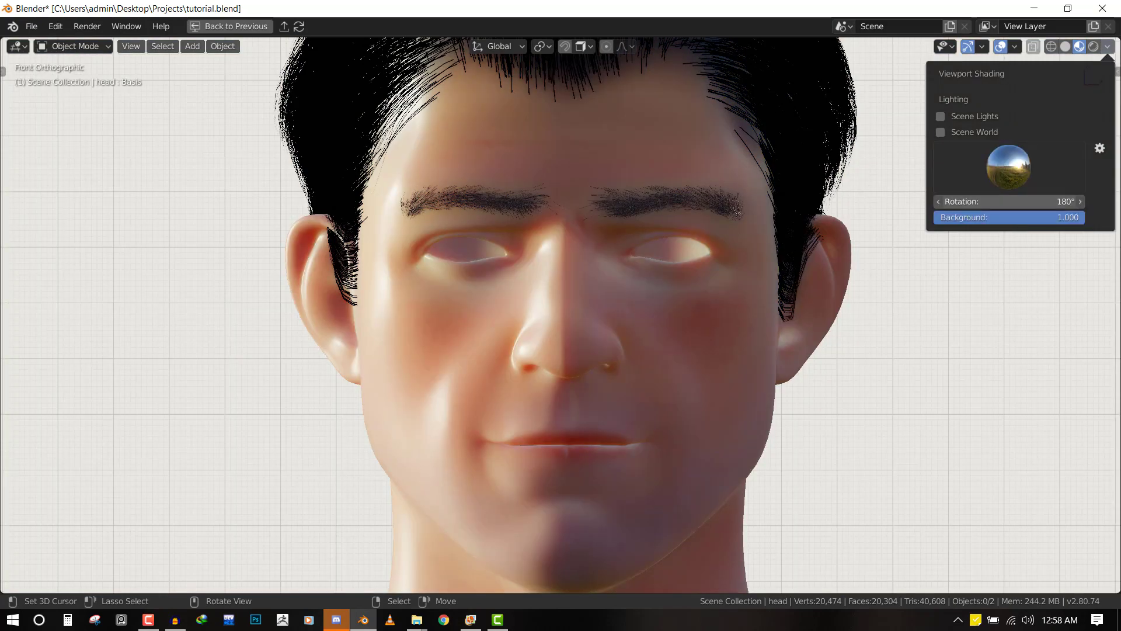
{"action": "left_click_drag", "start_coordinate": [1009, 202], "coordinate": [963, 205]}
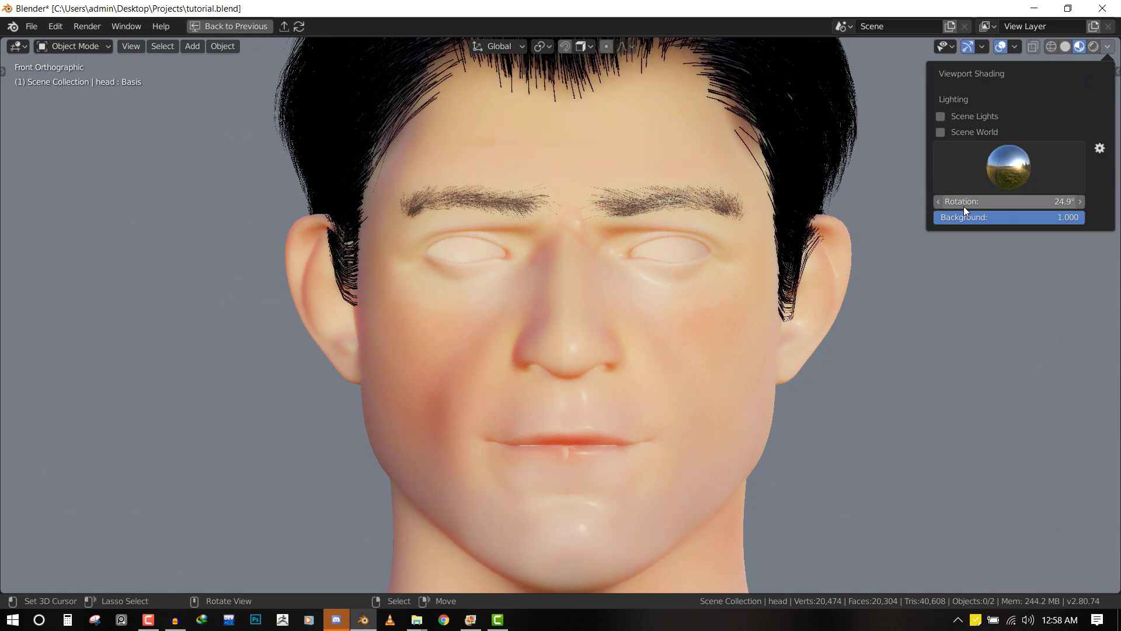
{"action": "mouse_move", "coordinate": [963, 205]}
{"action": "left_mouse_down"}
{"action": "mouse_move", "coordinate": [1054, 205]}
{"action": "mouse_move", "coordinate": [984, 205]}
{"action": "left_mouse_up"}
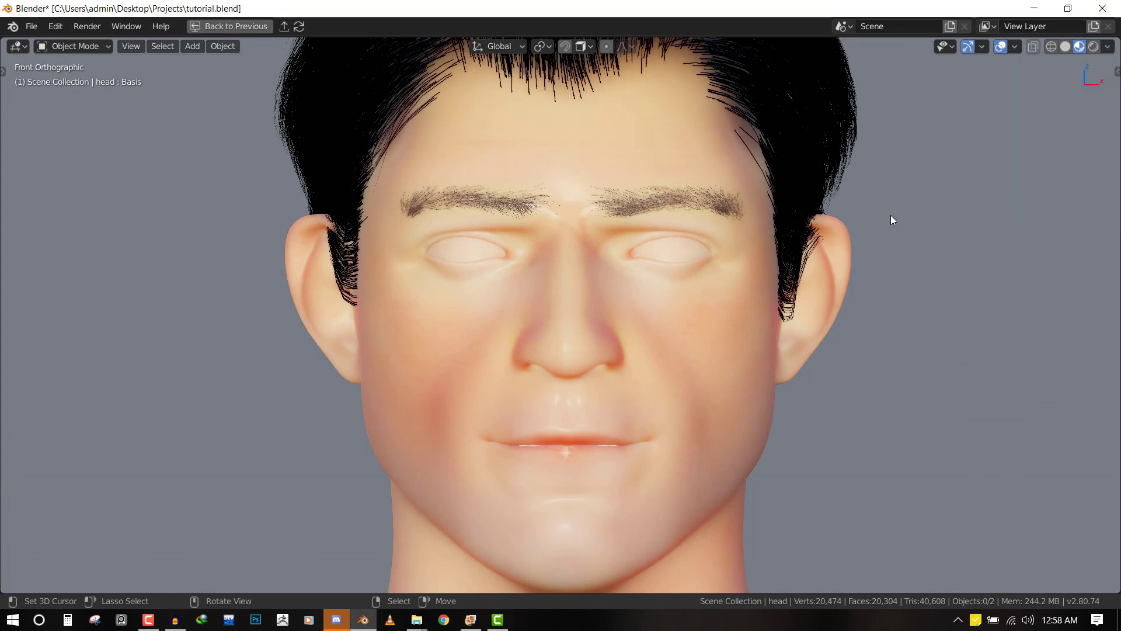
{"action": "scroll", "coordinate": [791, 253], "scroll_direction": "down", "scroll_amount": 5}
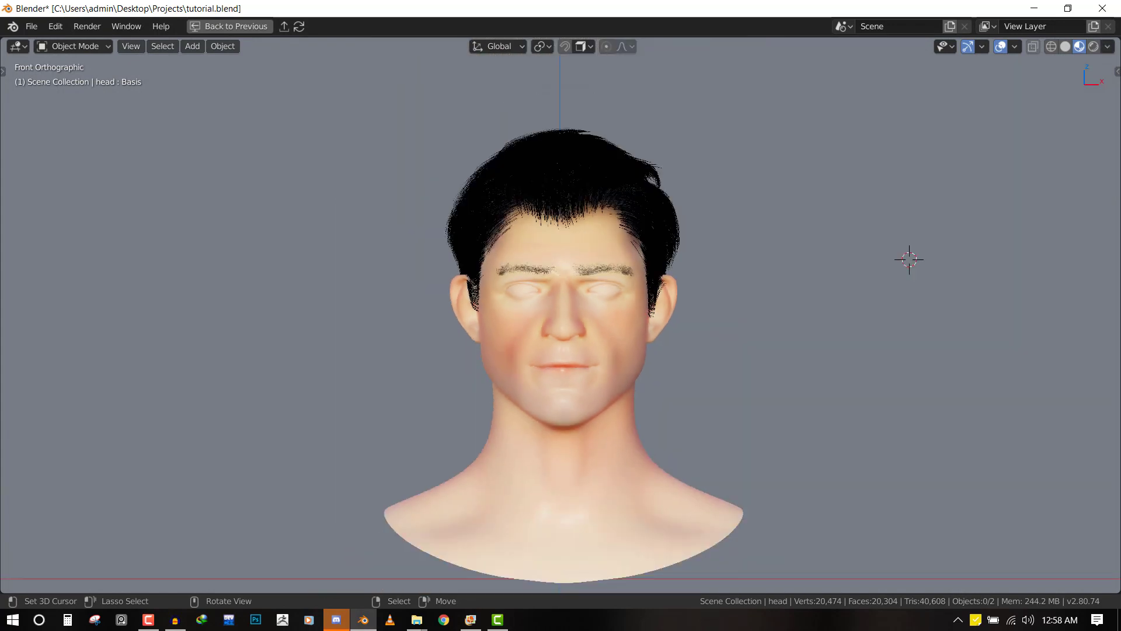